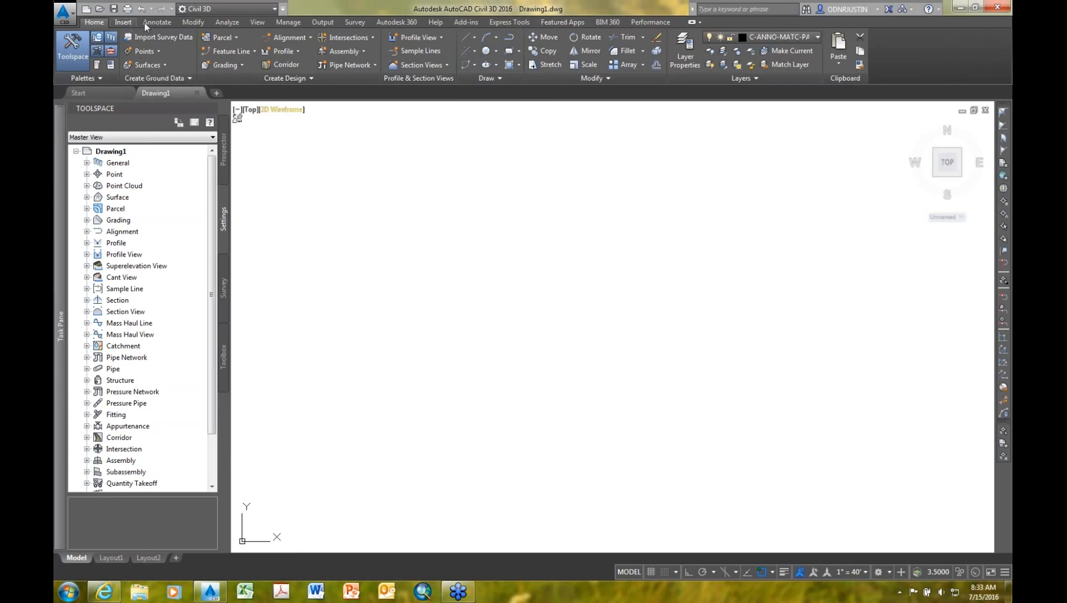
Step: Browse the Modify and extra design tool sets, return to Home, and toggle the Toolspace palette
click(193, 22)
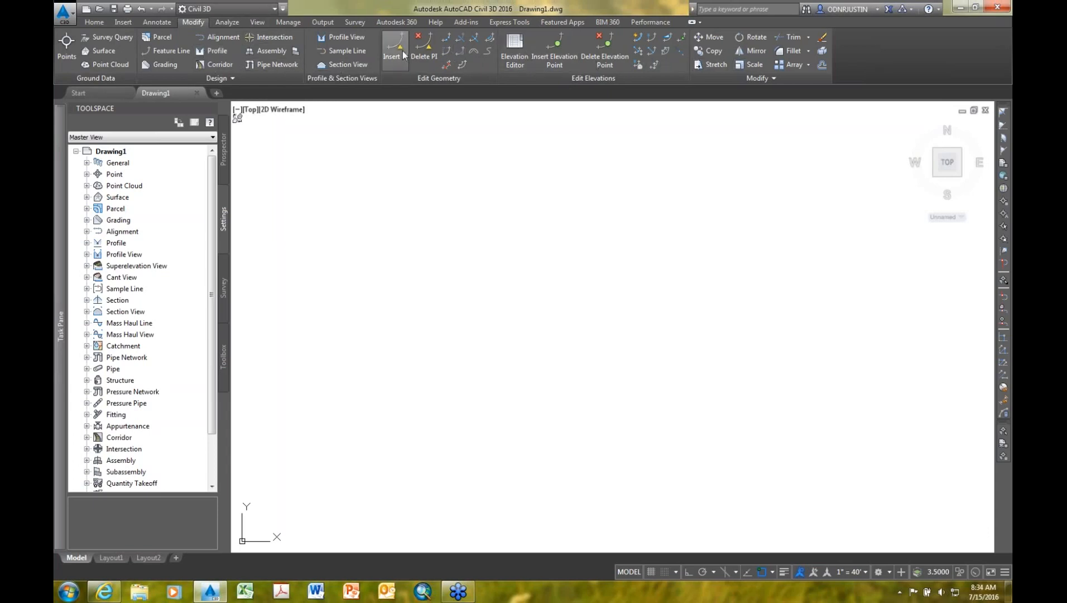
click(233, 78)
click(94, 22)
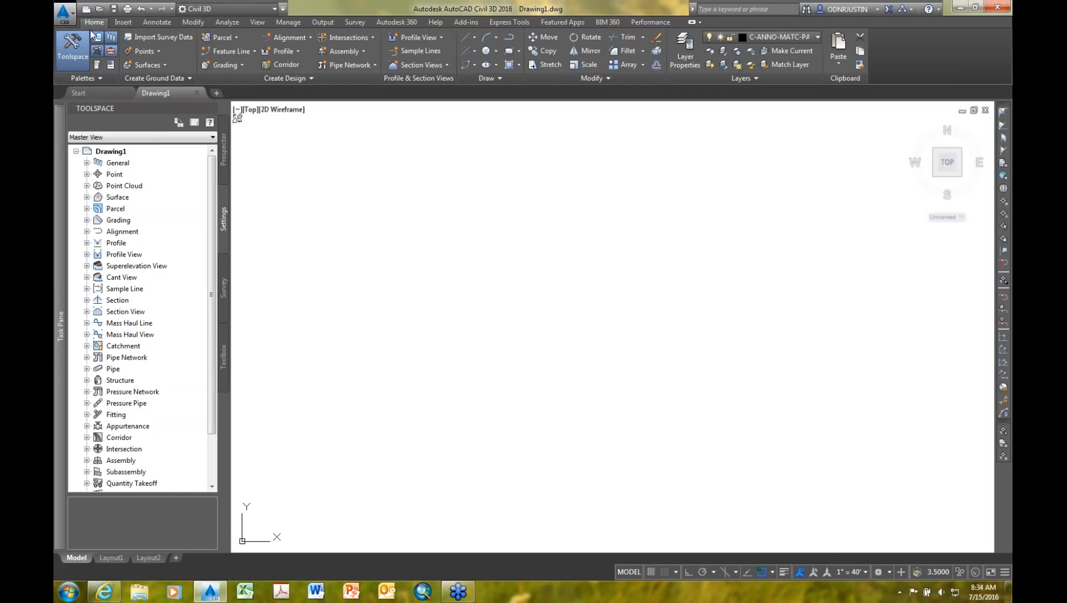
click(78, 61)
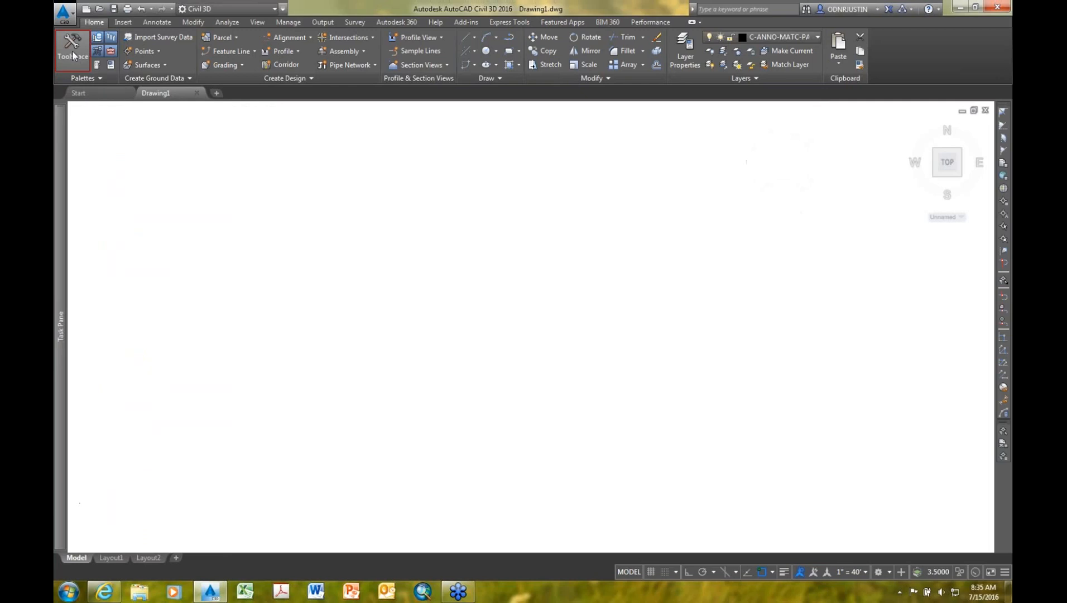
click(73, 57)
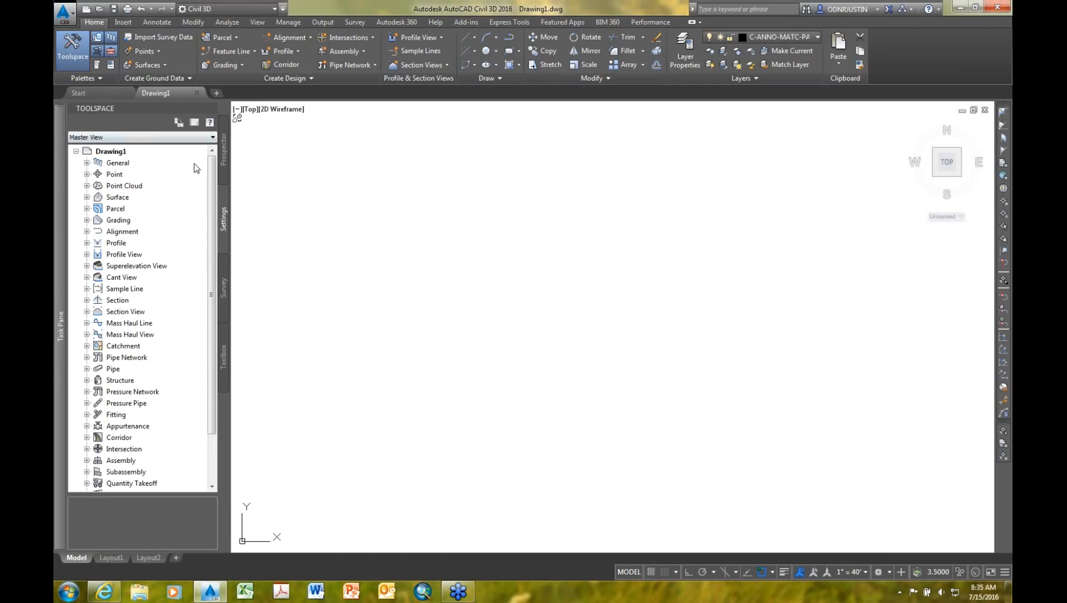
Step: Explore Alignments in Prospector and the Alignment Design Checks in the Settings tree
click(226, 178)
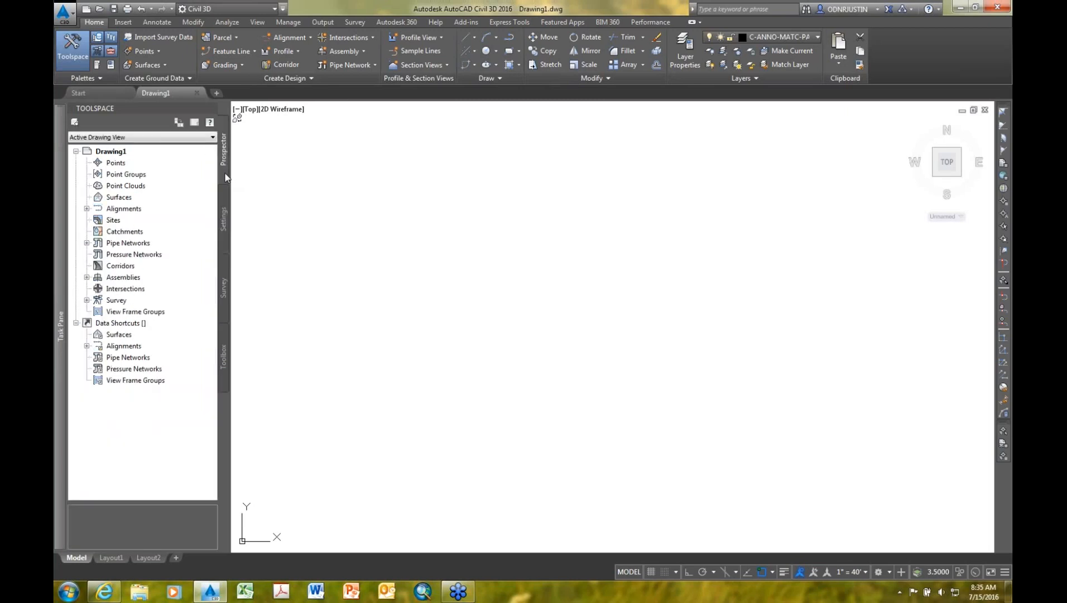
click(87, 208)
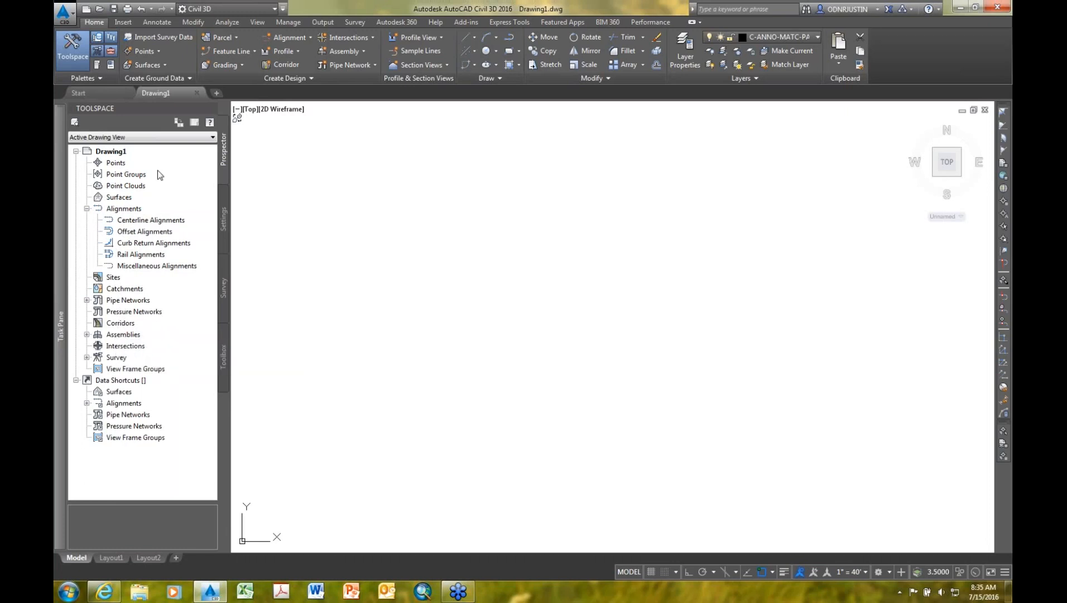
click(224, 218)
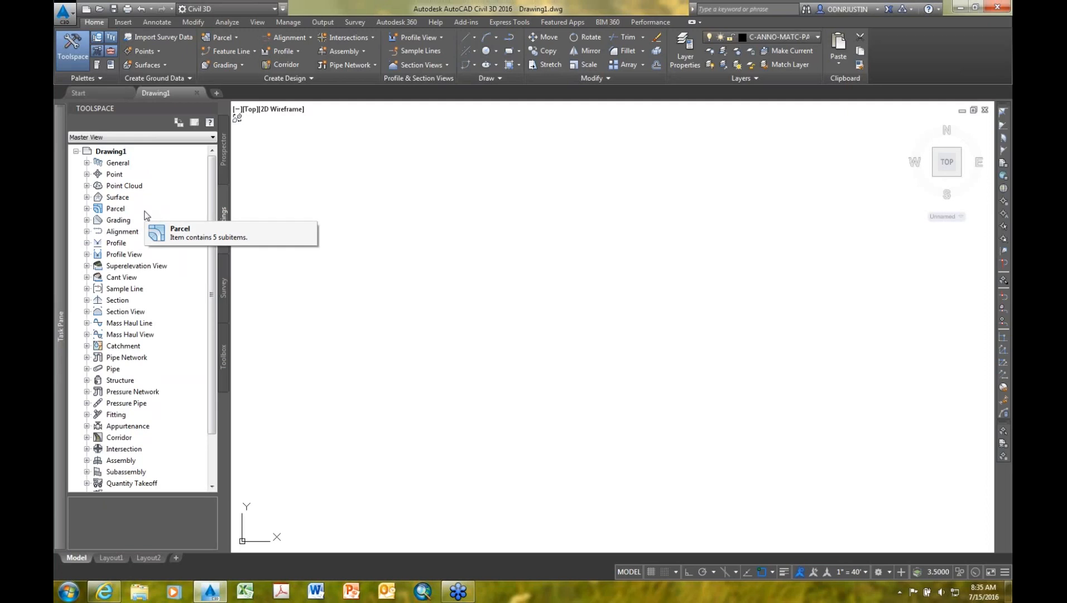
click(87, 232)
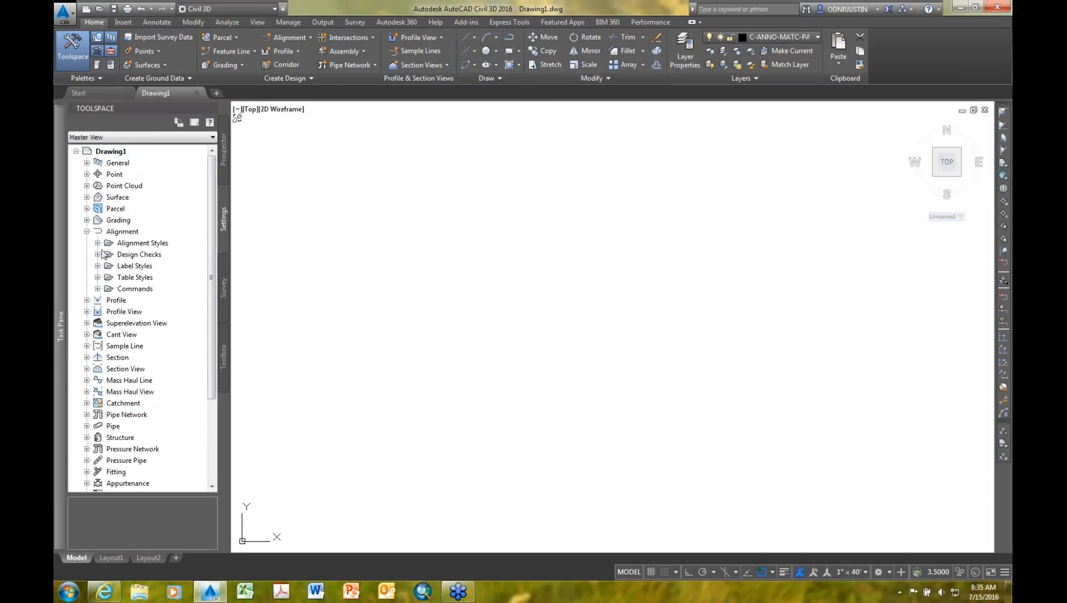
click(98, 254)
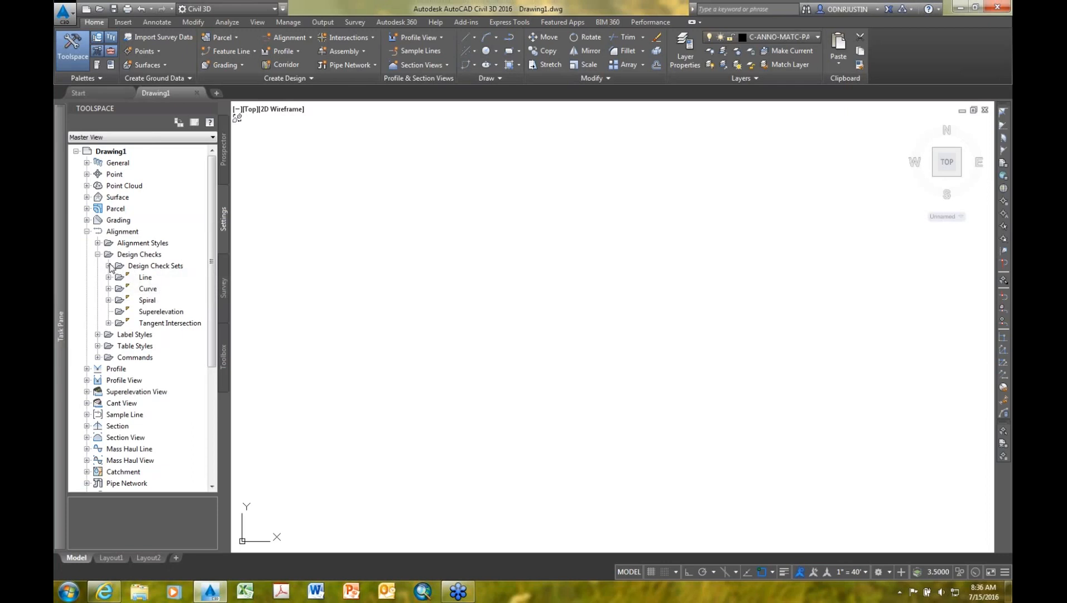
click(86, 232)
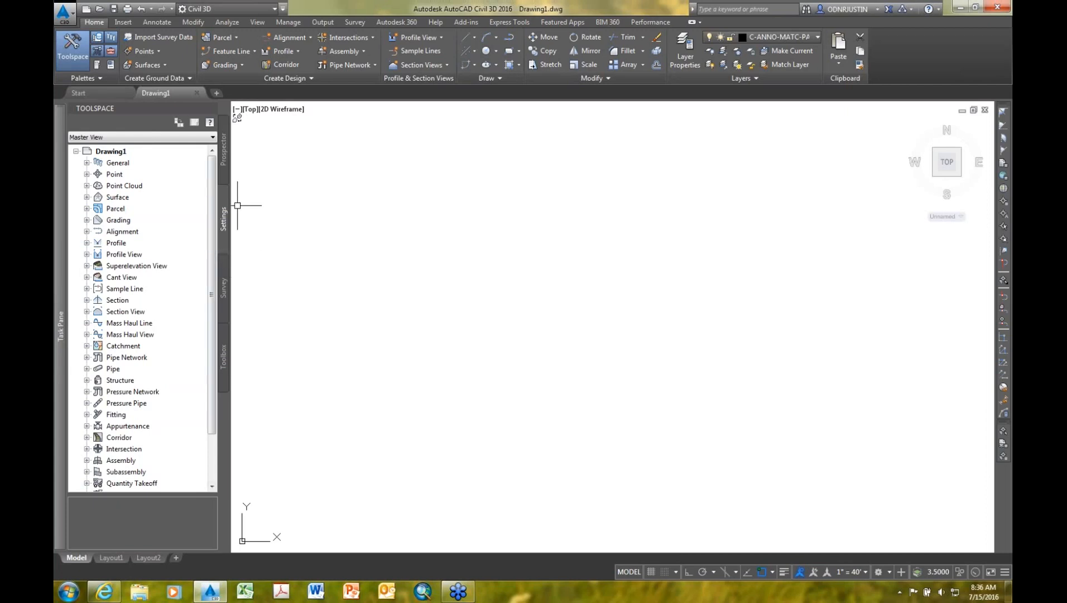
Step: Show the Drawing Utilities submenu from the Application menu
click(74, 16)
click(75, 17)
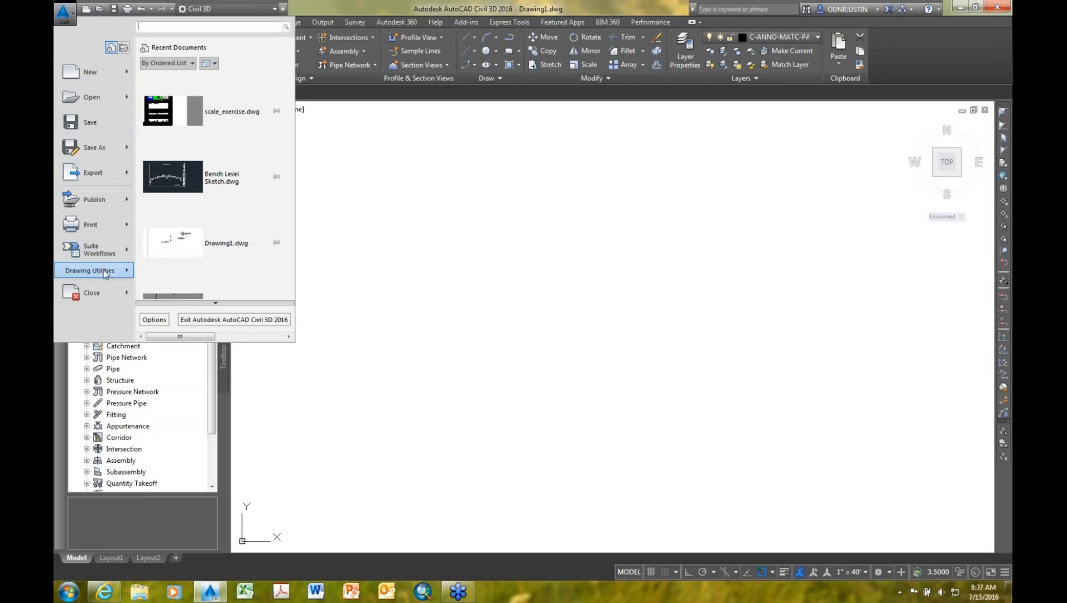
click(154, 323)
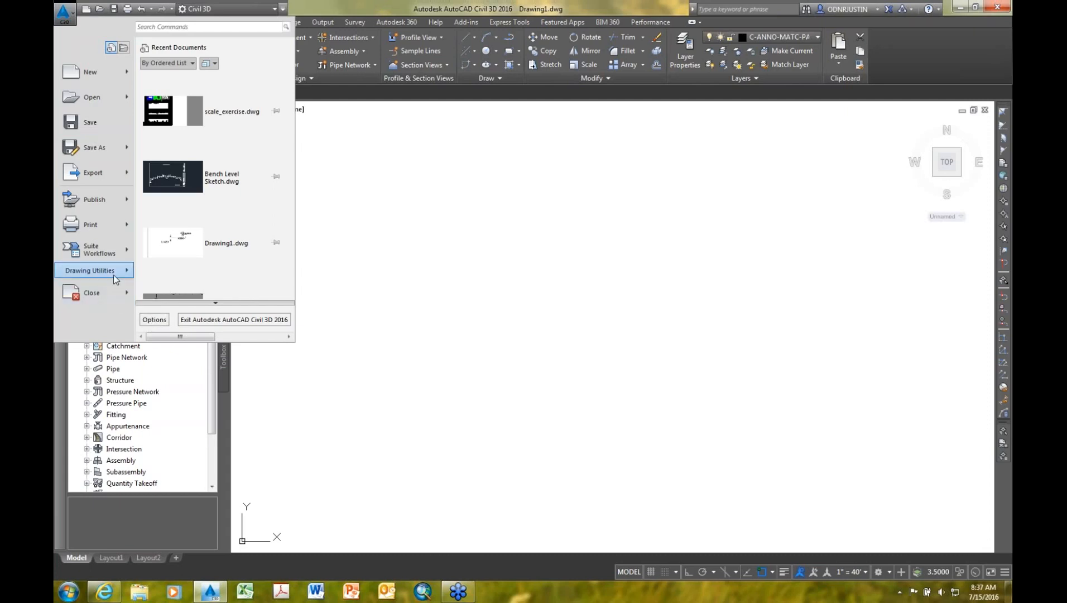
mouse_move(112, 273)
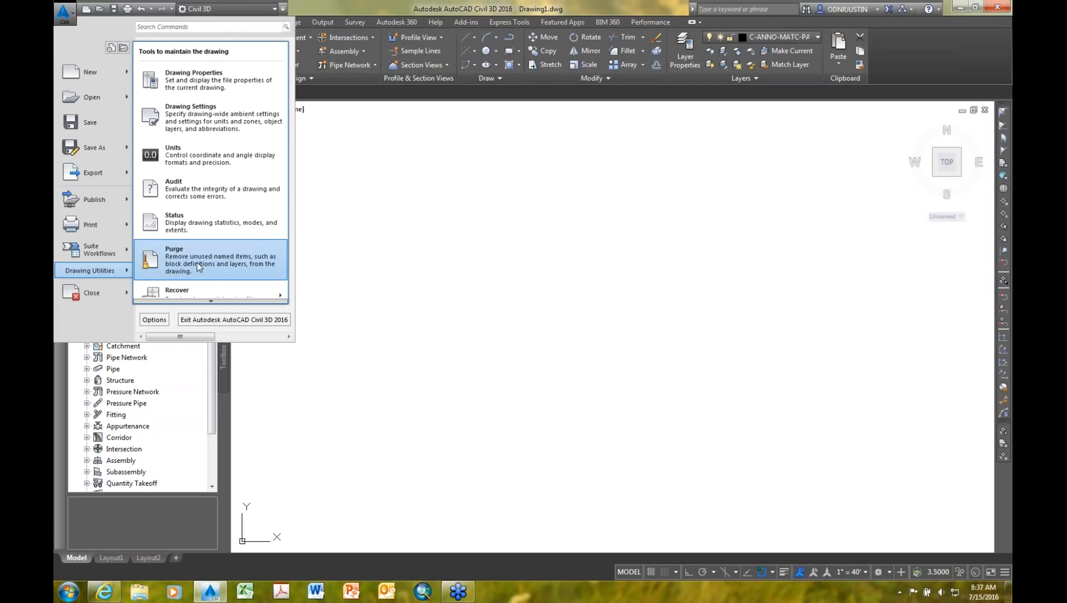
mouse_move(210, 302)
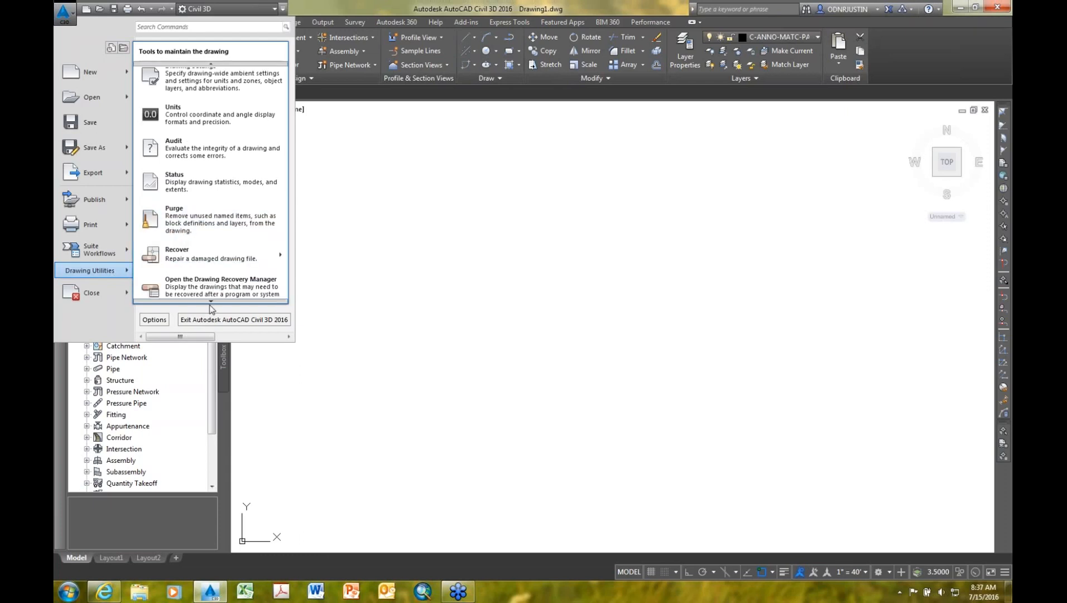
mouse_move(208, 252)
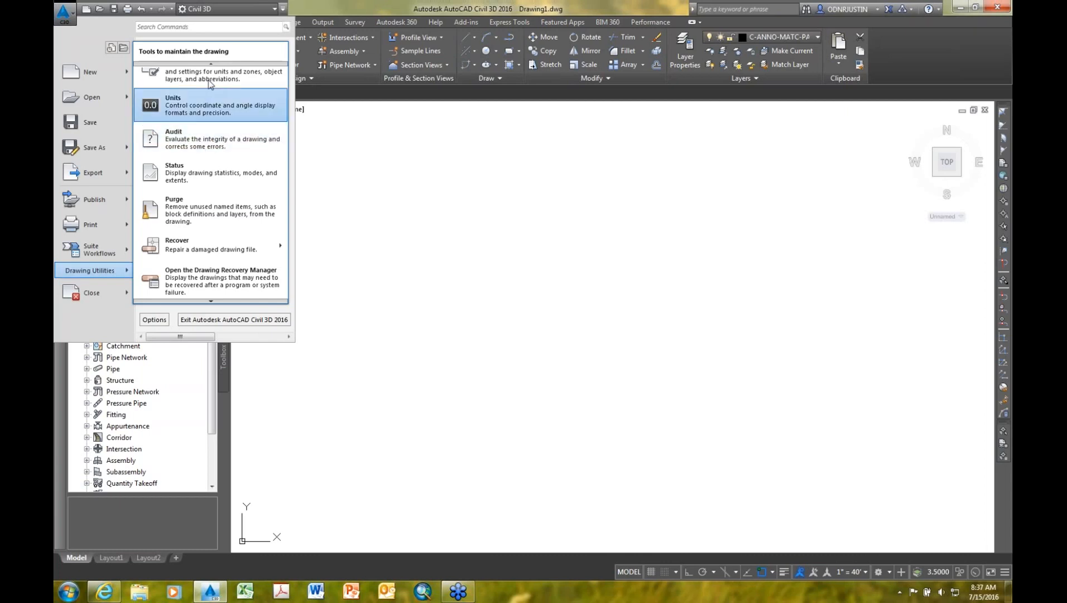
scroll(212, 73, up, 2)
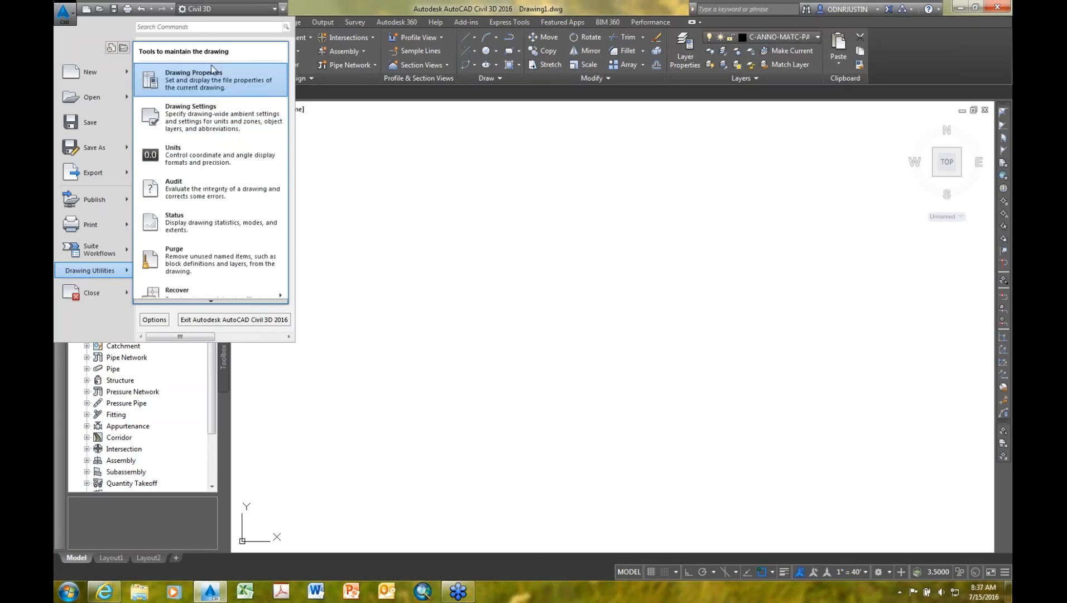
Step: Open Drawing Settings and keep International Foot as the Imperial to Metric conversion
click(208, 122)
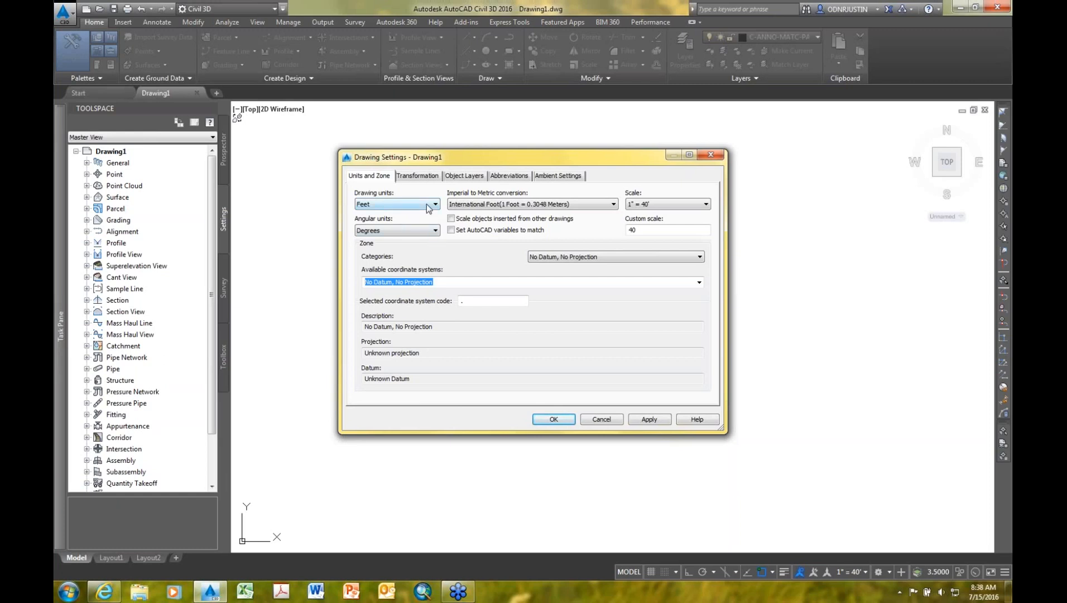
click(615, 205)
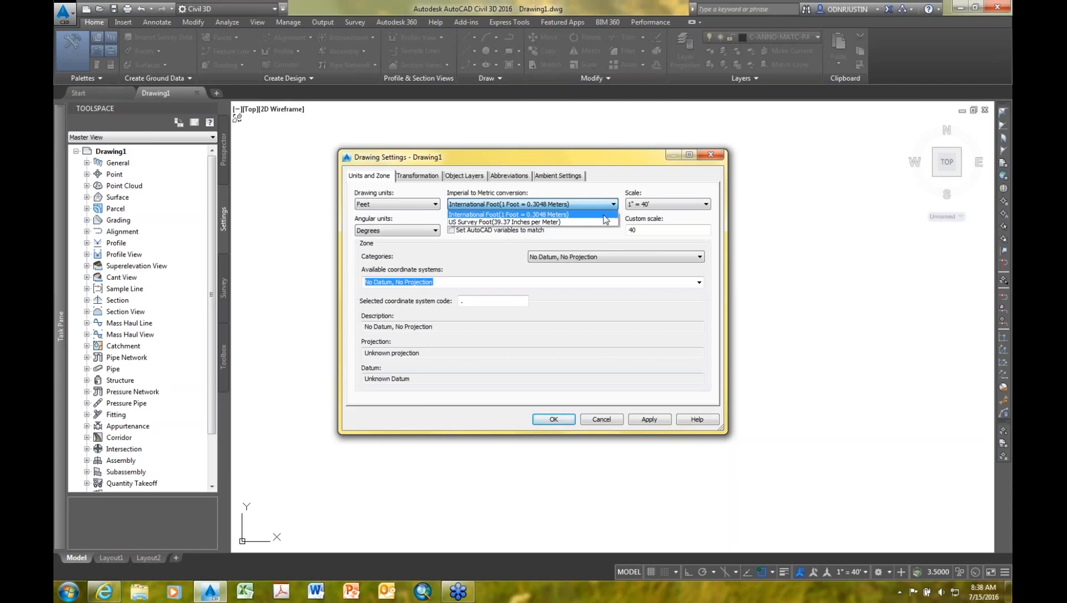
click(602, 215)
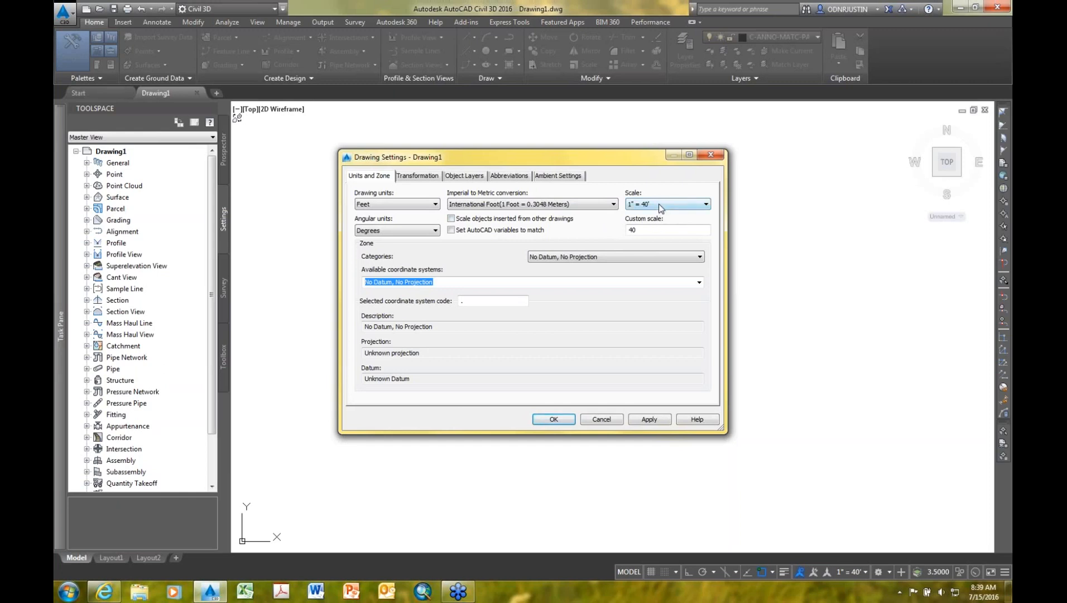
Step: Replace the custom scale value 40 with 1 on the Units and Zone tab
drag(655, 230, 620, 229)
text(1)
Step: Pick category USA, Ohio and NAD83 Ohio State Planes, South Zone, US Foot, then Apply and OK
click(700, 256)
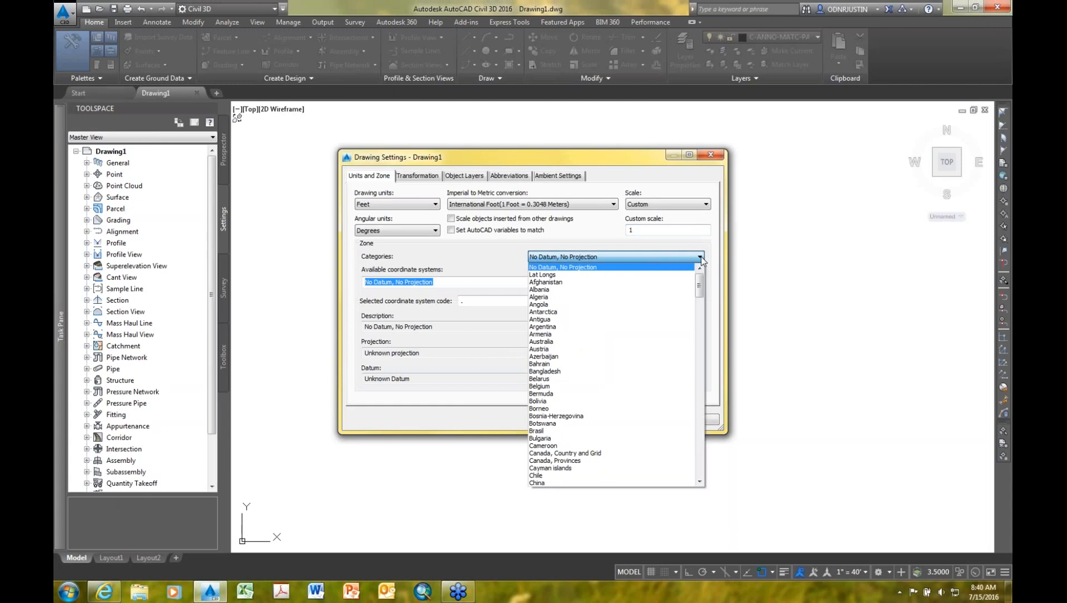
drag(700, 288, 706, 446)
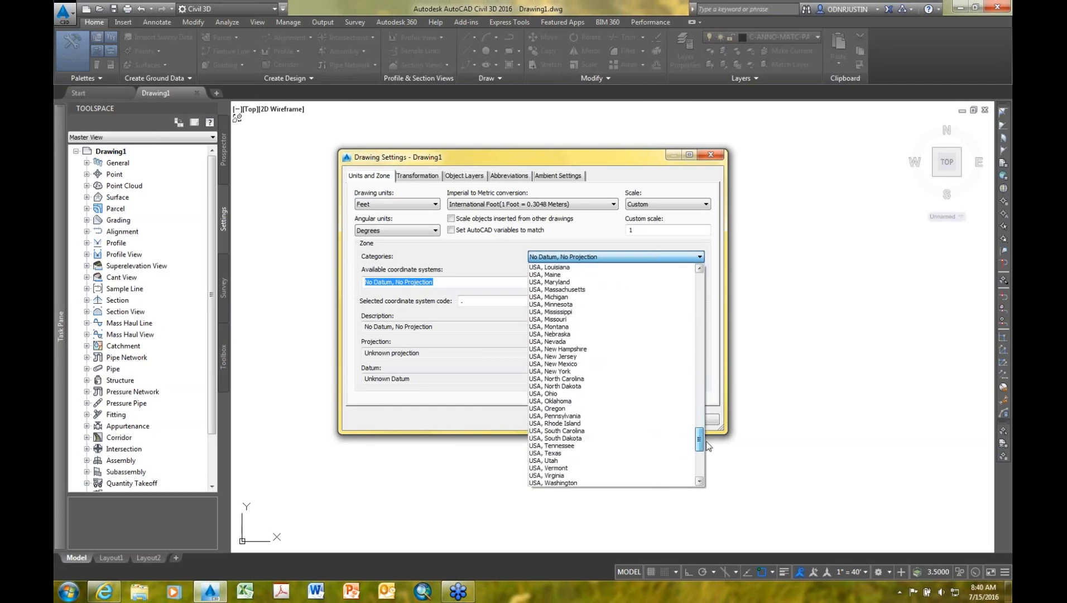
click(648, 395)
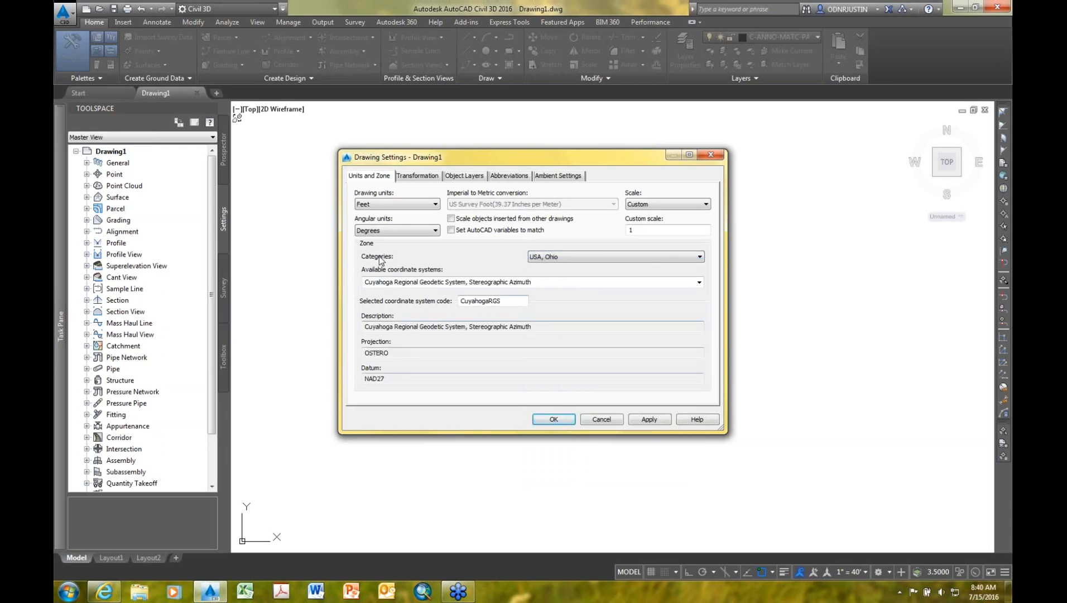
click(699, 283)
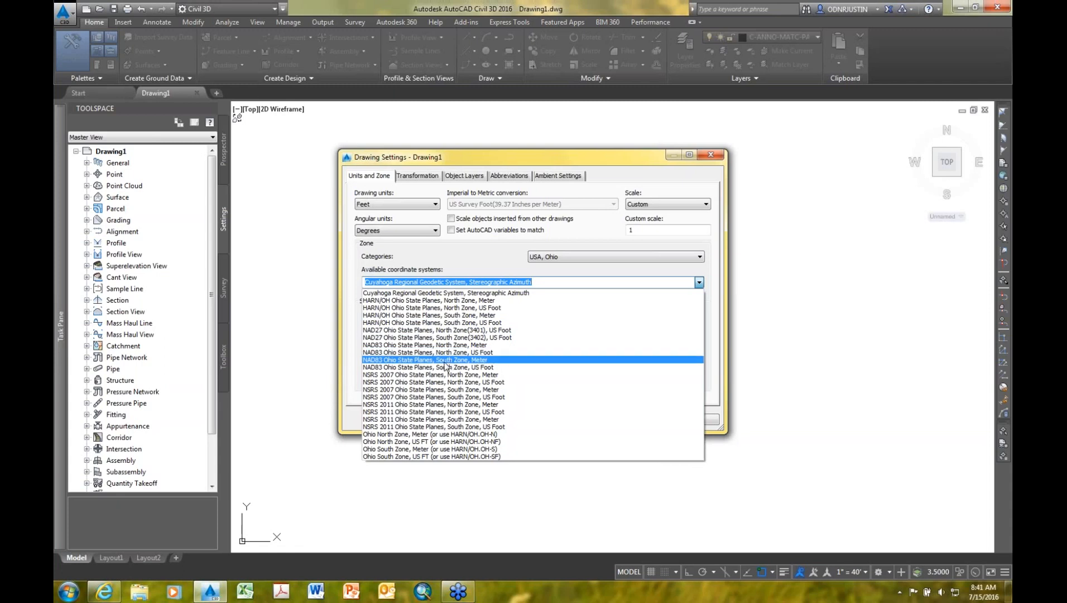
click(495, 368)
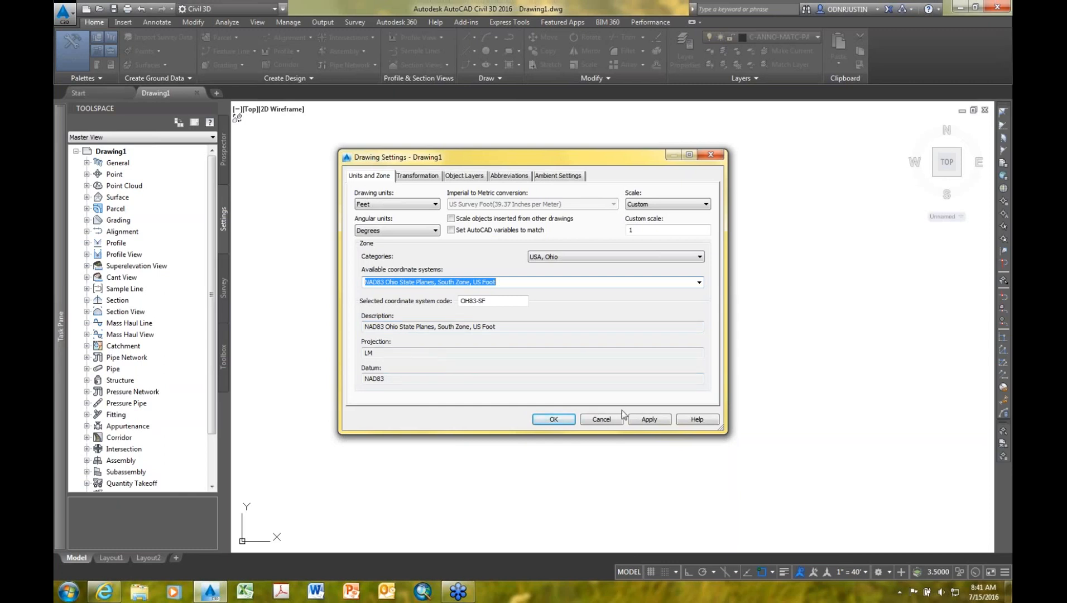
click(647, 420)
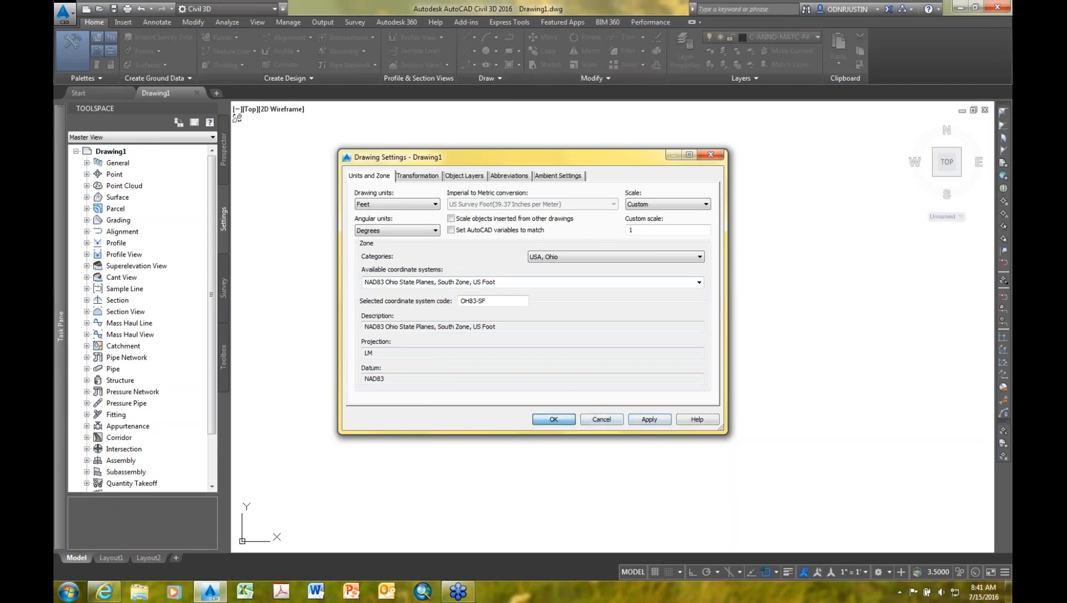
click(550, 419)
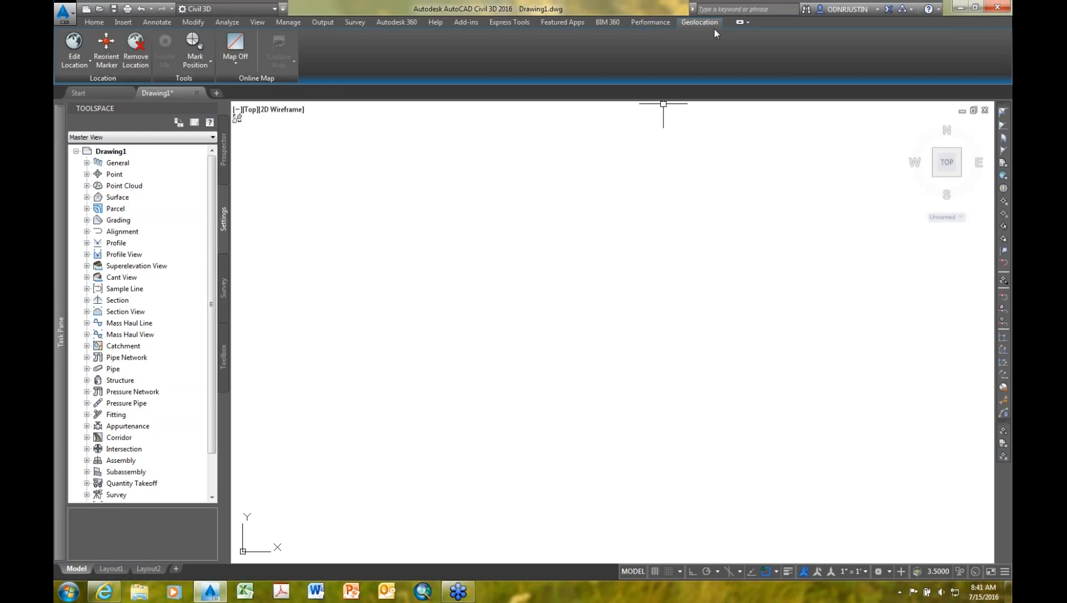
Step: Choose Map Aerial from the Online Map dropdown on the Geolocation tab
click(243, 64)
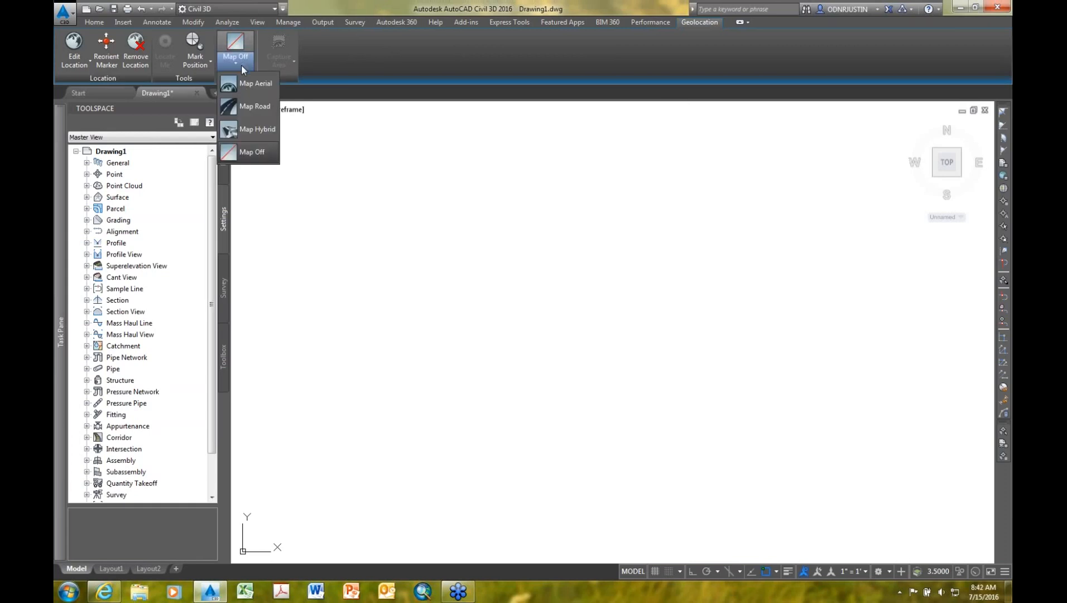
click(246, 86)
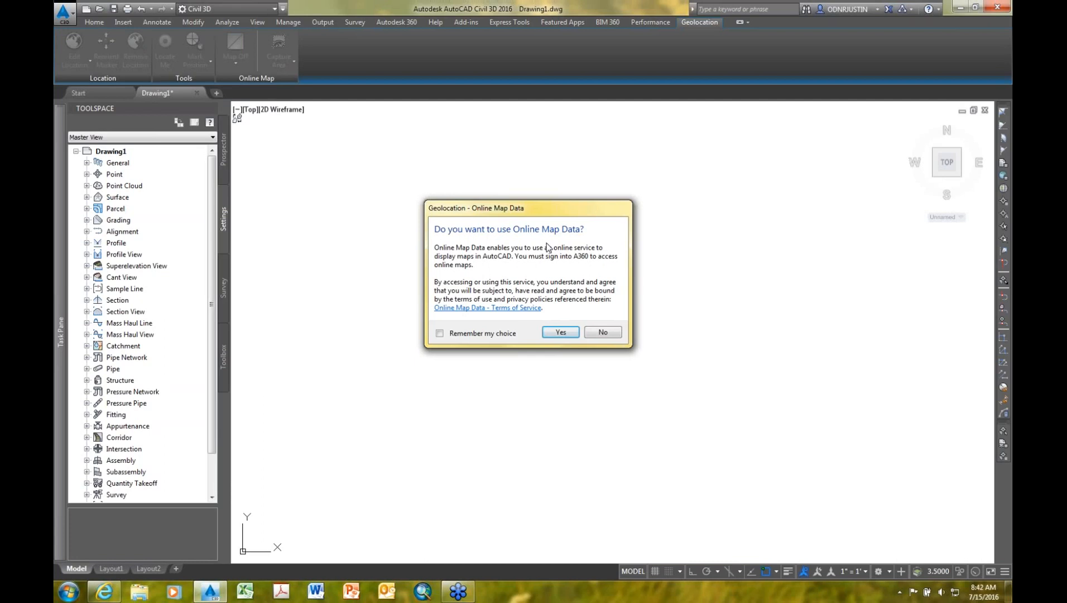
Step: Agree to use online map data in the Geolocation prompt
click(561, 333)
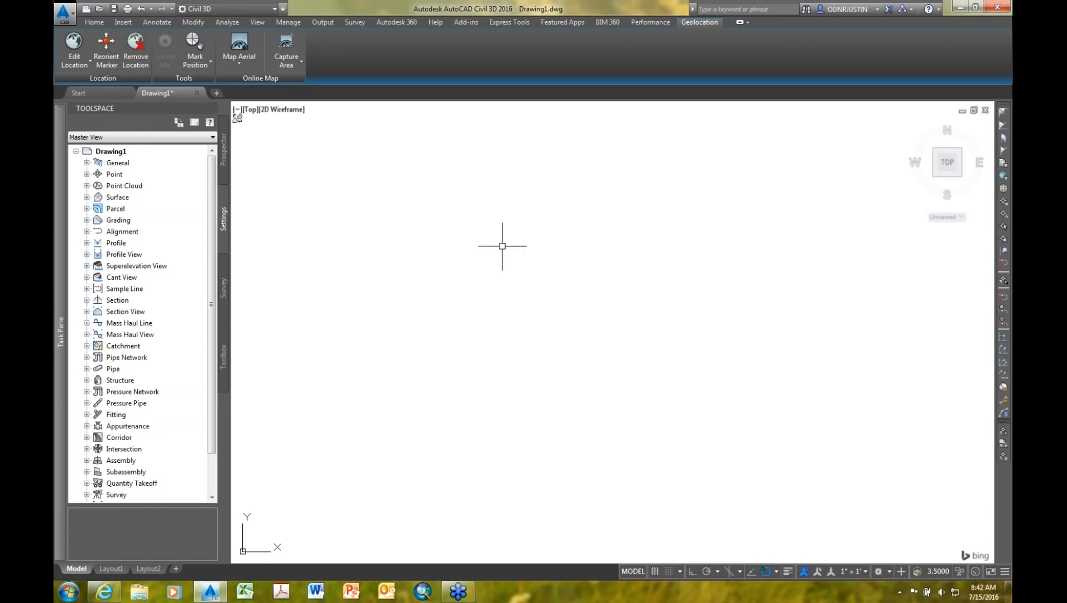
Step: Pick Map Aerial, then reopen the map background dropdown and switch to Map Road
click(248, 61)
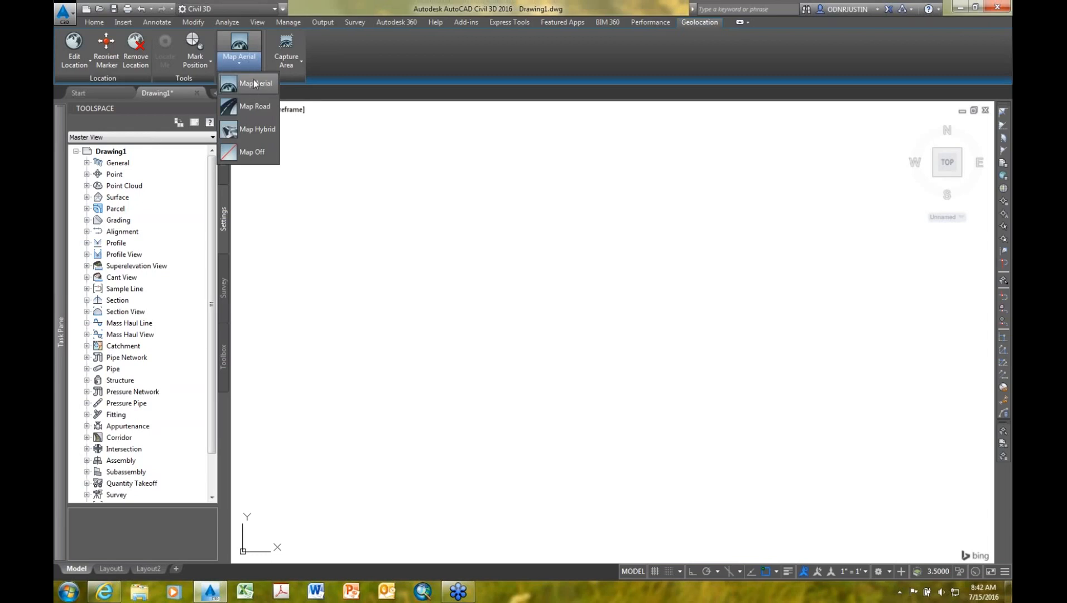
click(254, 83)
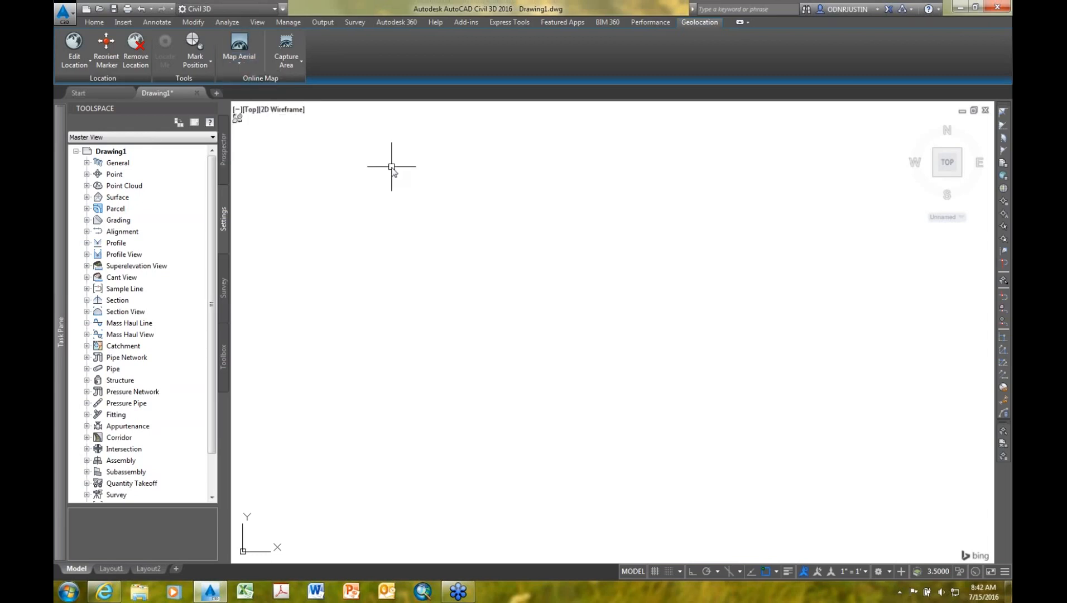
click(245, 63)
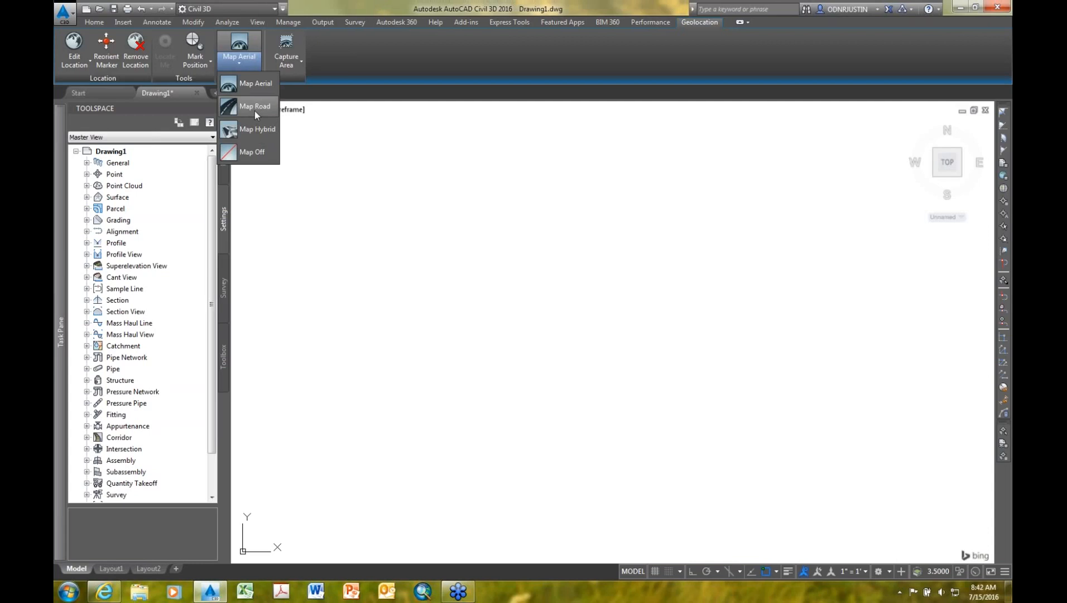
click(255, 108)
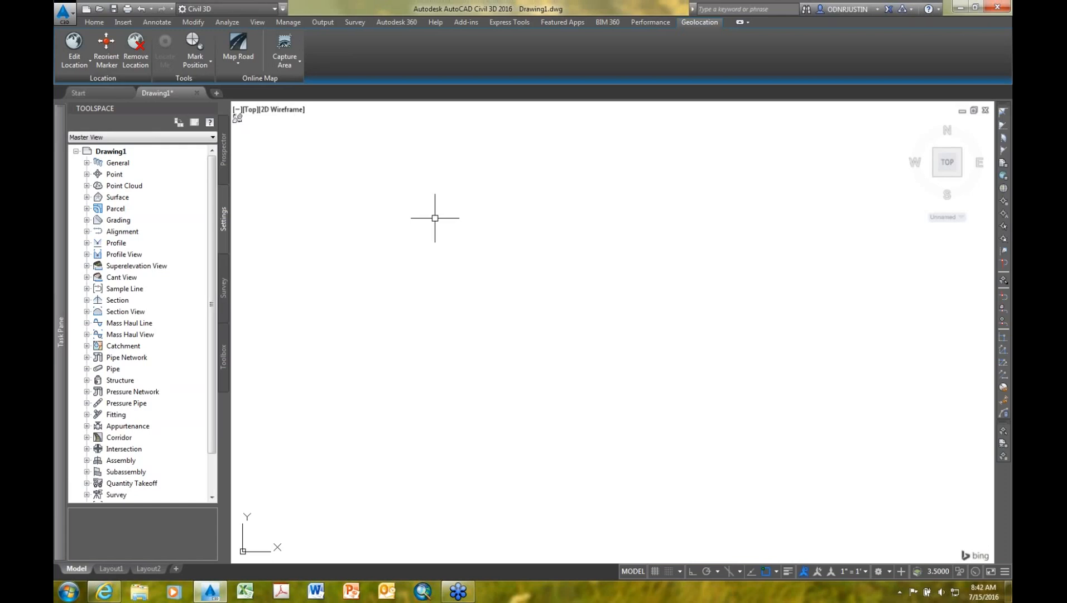
click(841, 9)
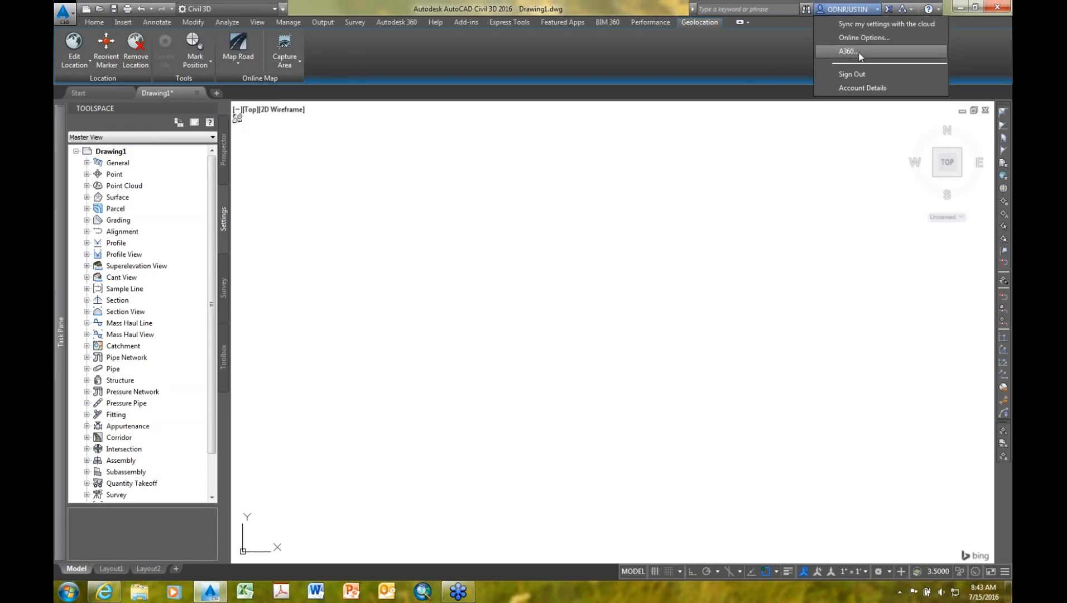
click(627, 8)
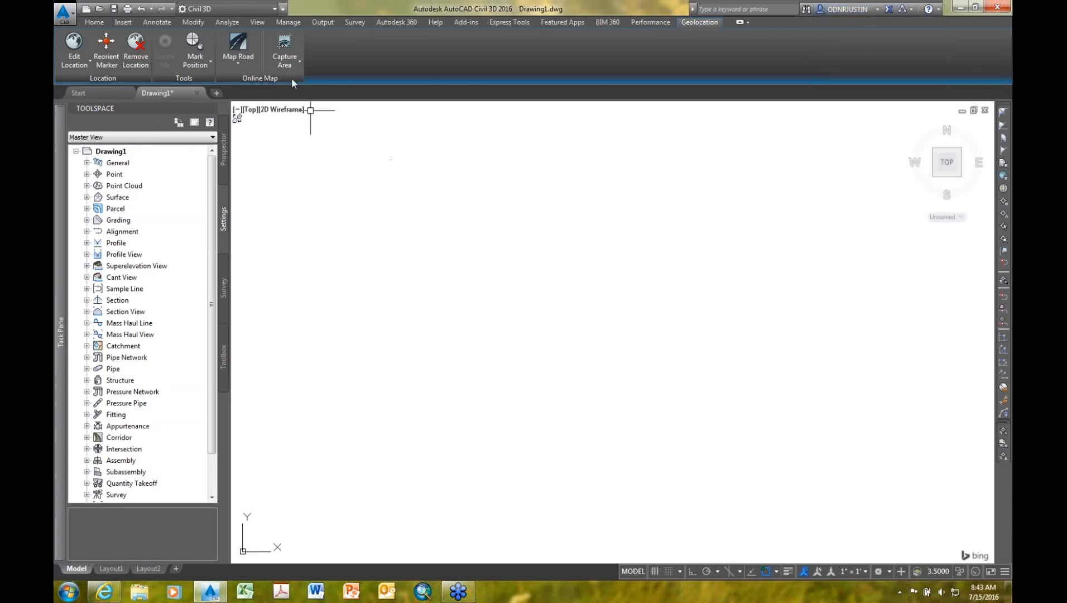
click(844, 8)
Step: Open A360 from the account menu, then bring Civil 3D back from the taskbar
click(854, 51)
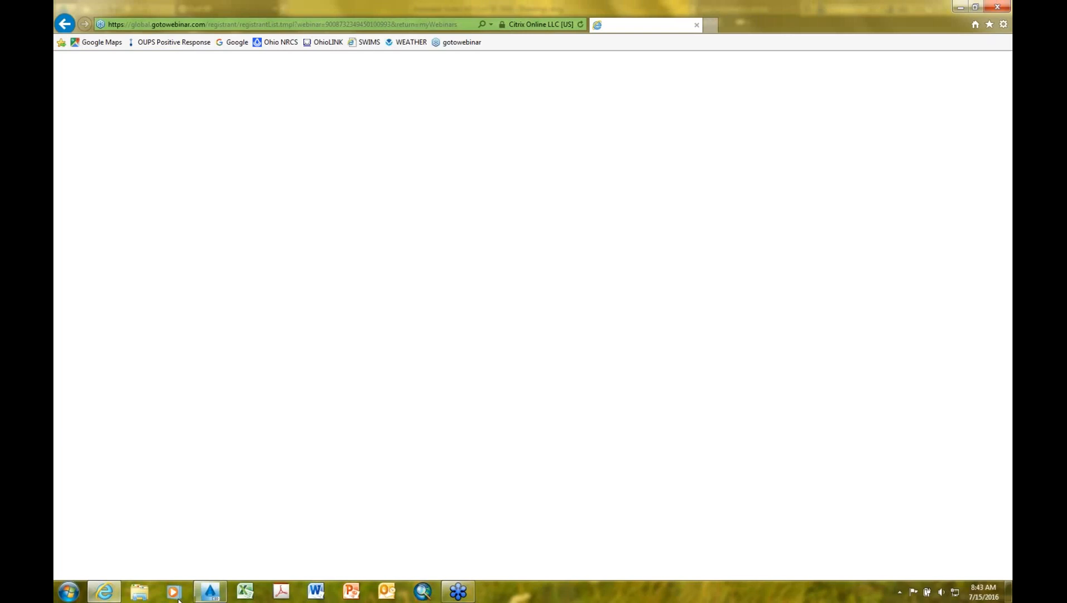
click(209, 592)
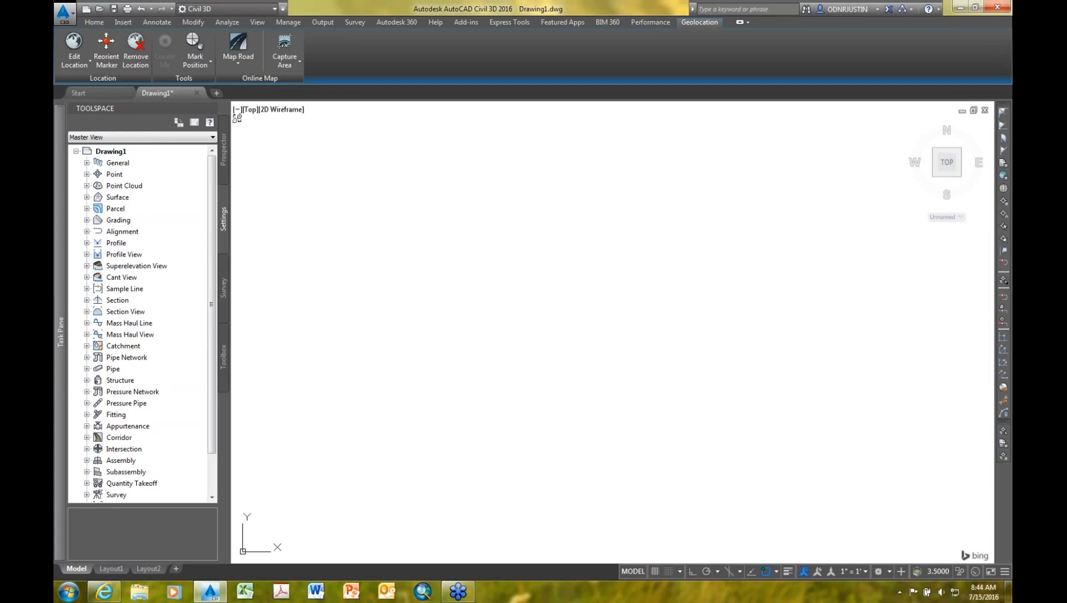
click(581, 261)
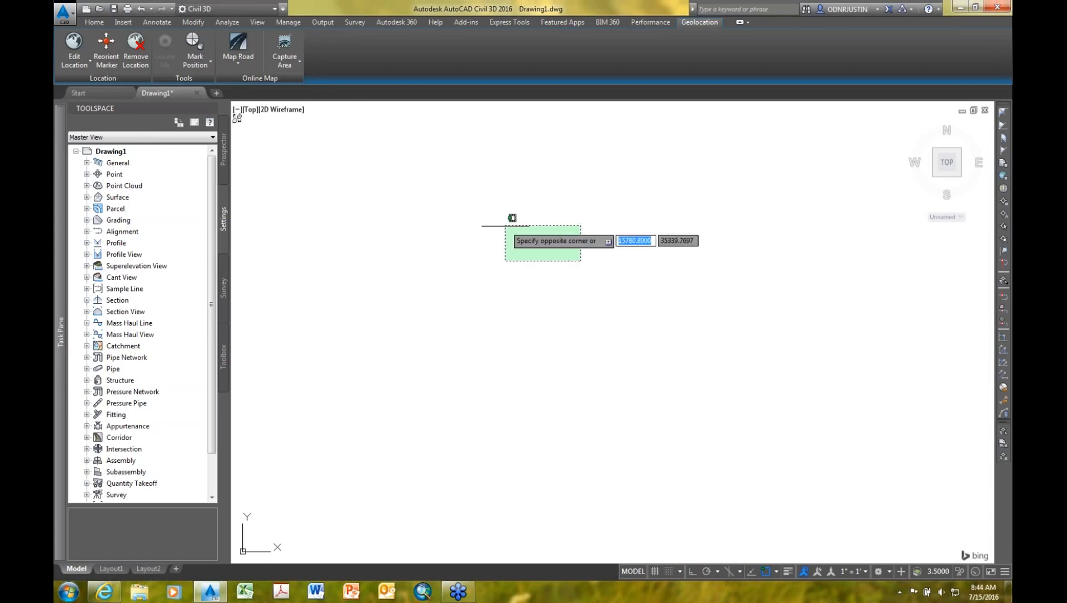
click(316, 141)
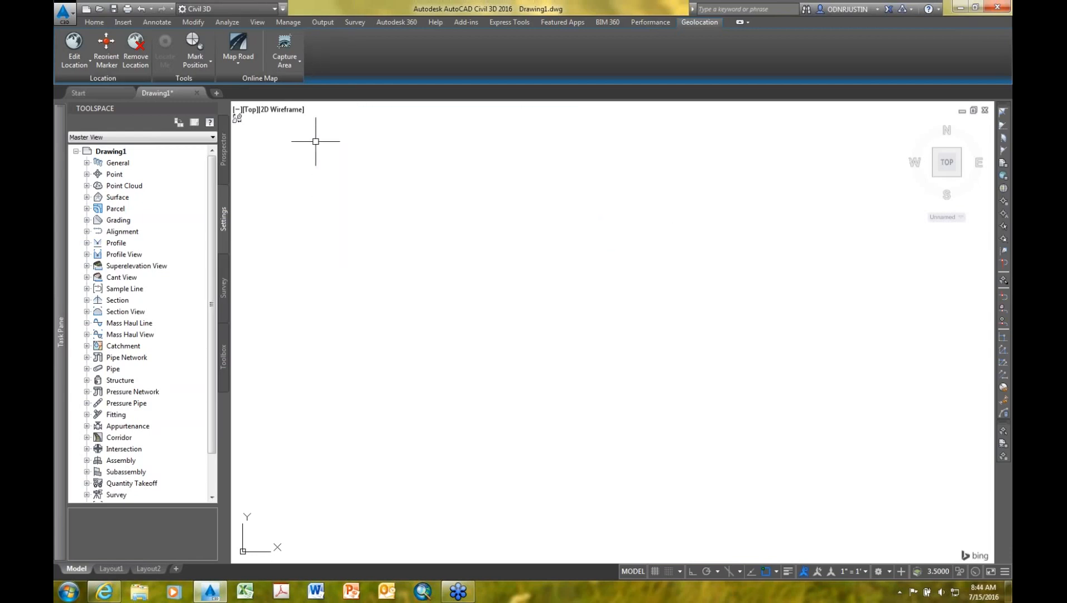
click(292, 65)
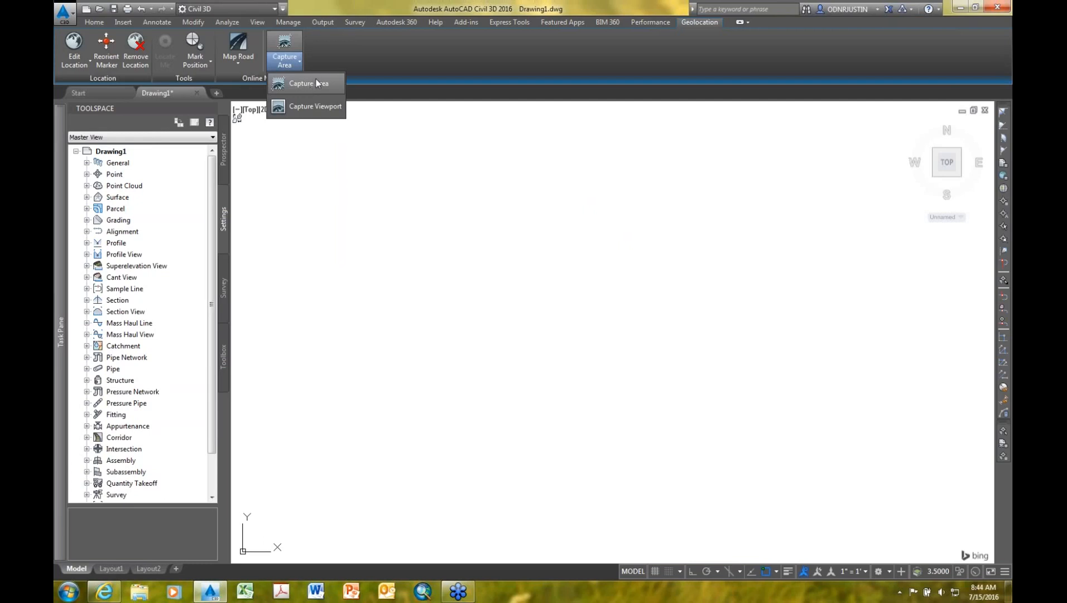
click(336, 64)
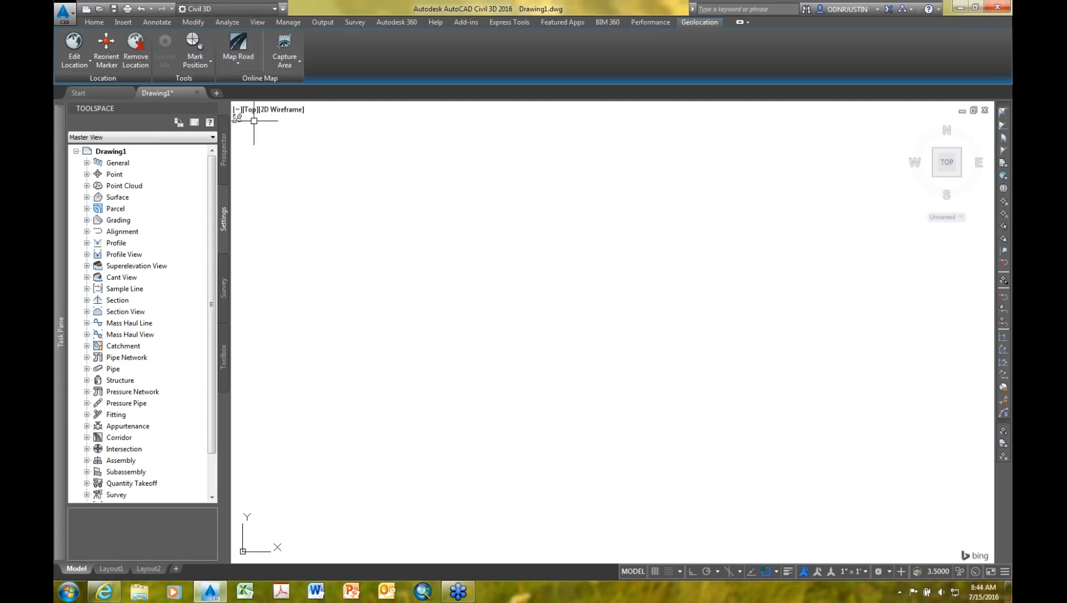
Step: From the Home tab, view Layout1 and Layout2, return to Model, and expand the Draw panel
click(96, 23)
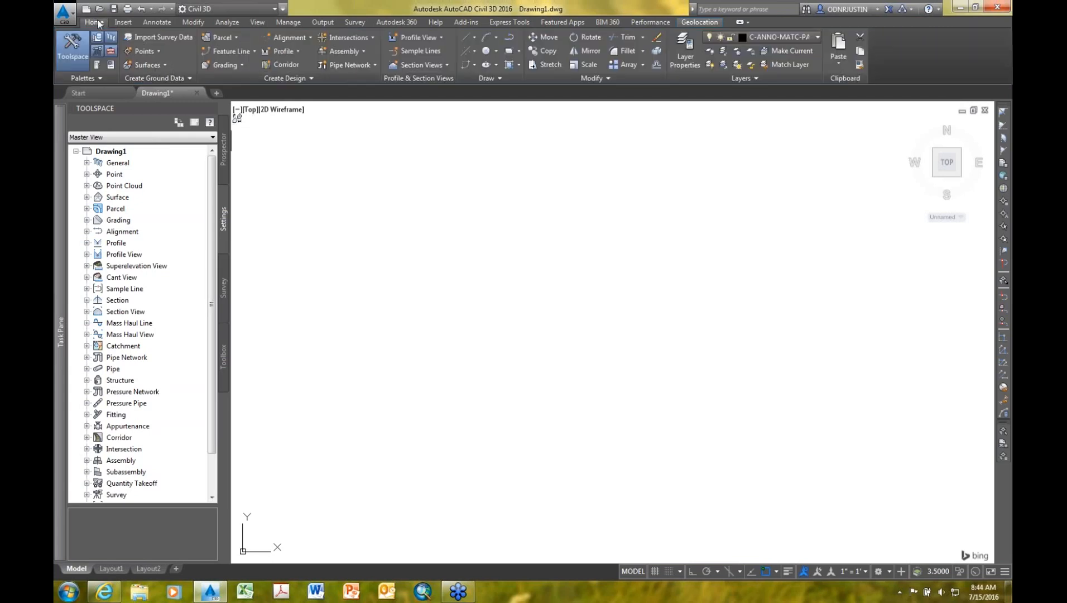
mouse_move(123, 569)
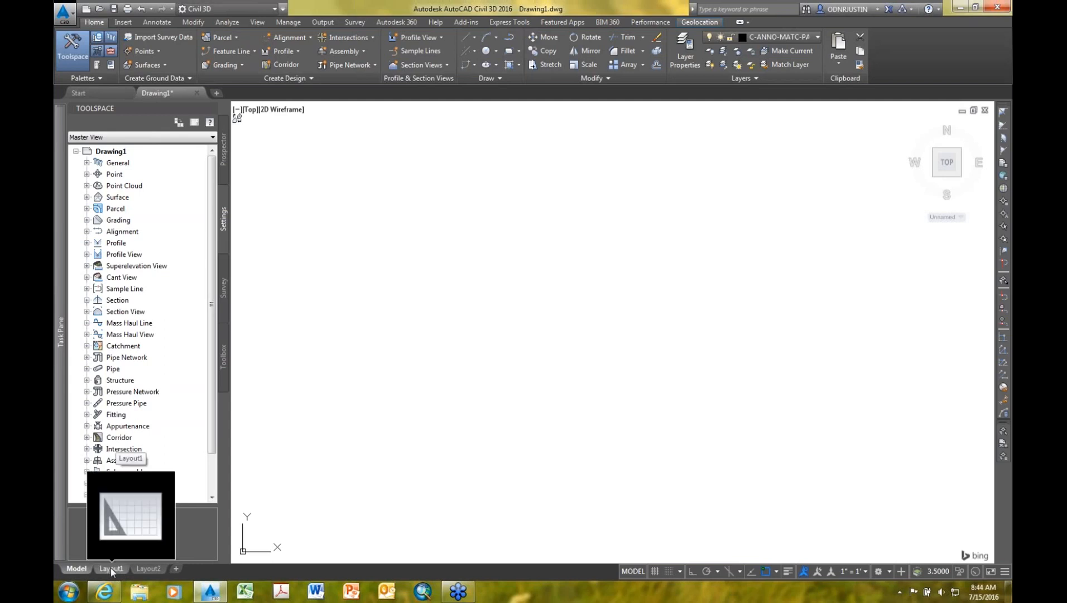
click(112, 569)
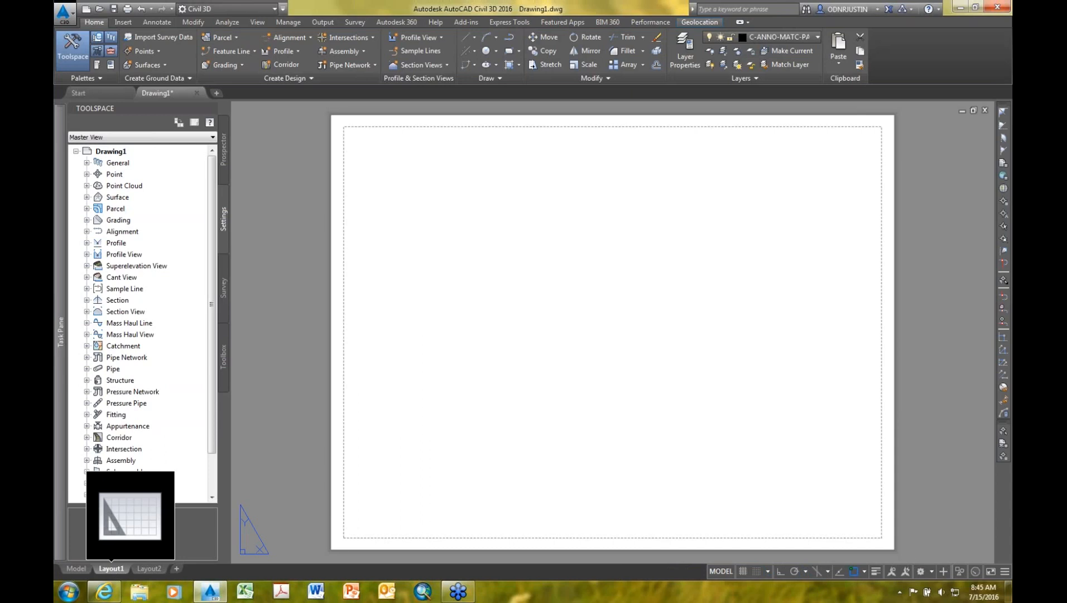
click(151, 570)
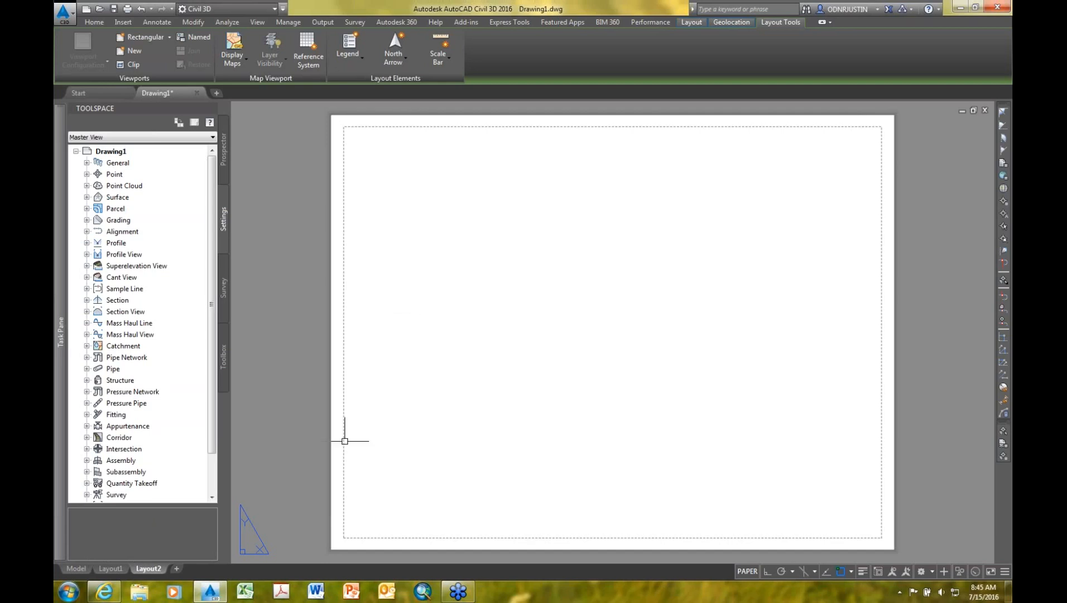
click(77, 568)
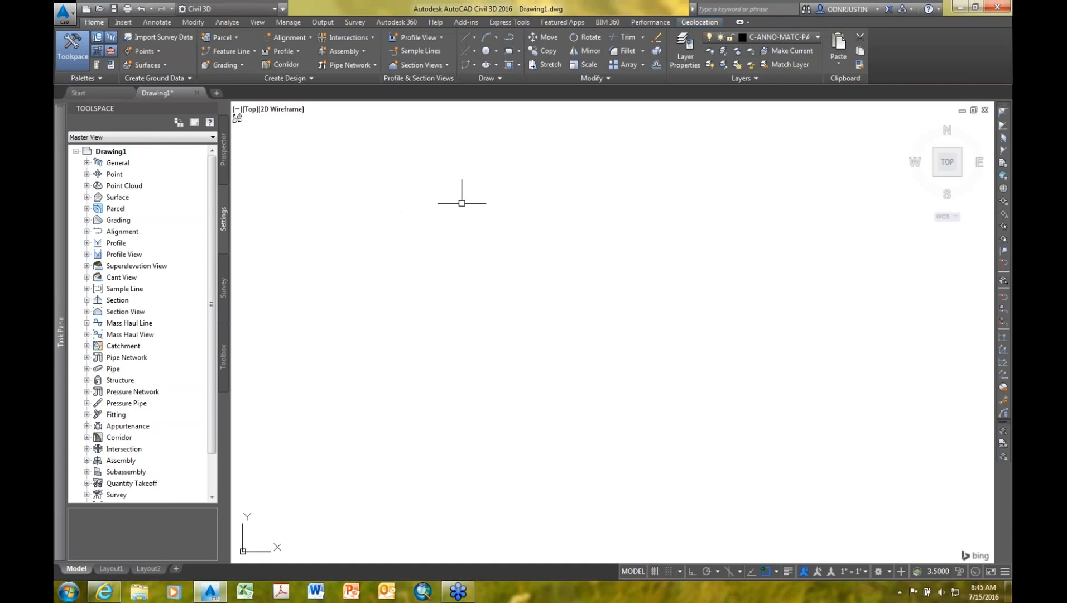
click(513, 78)
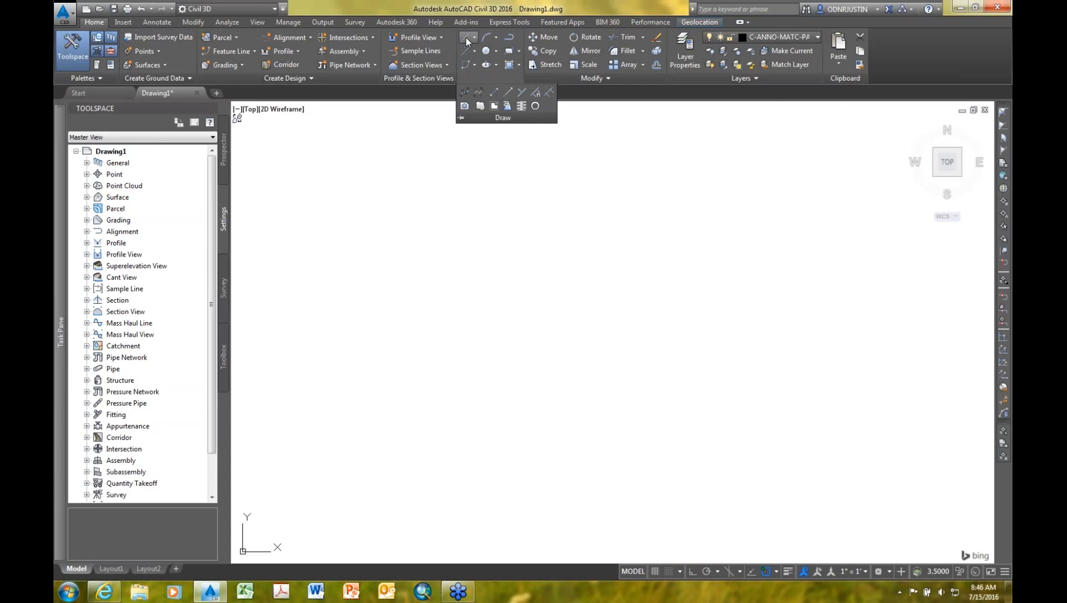
Step: Start a rectangle, pick its first corner, choose Dimensions, accept length 10.0000, then exit
click(518, 50)
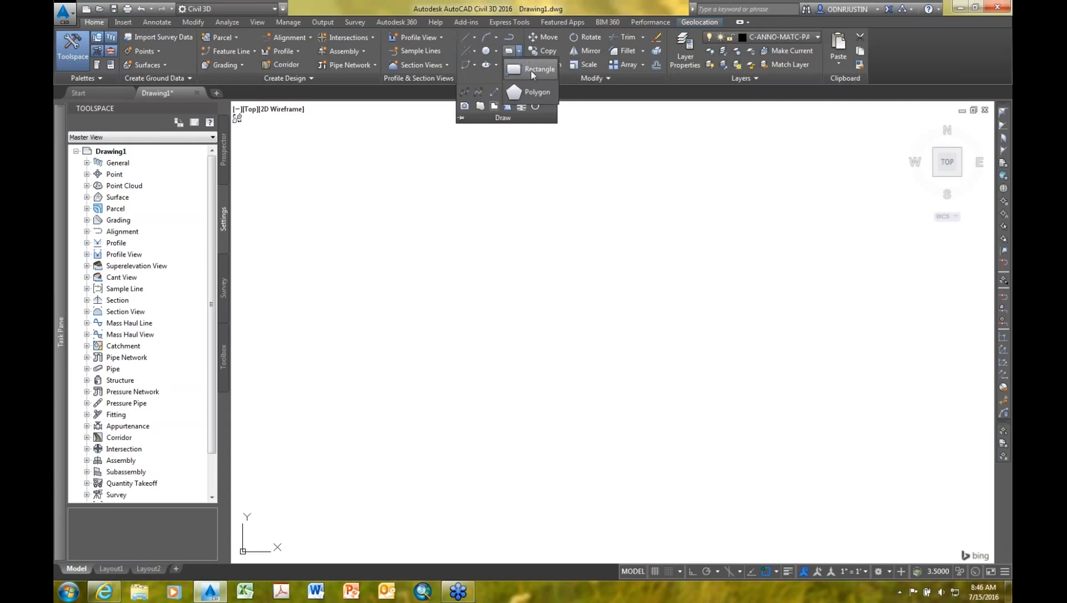
click(531, 70)
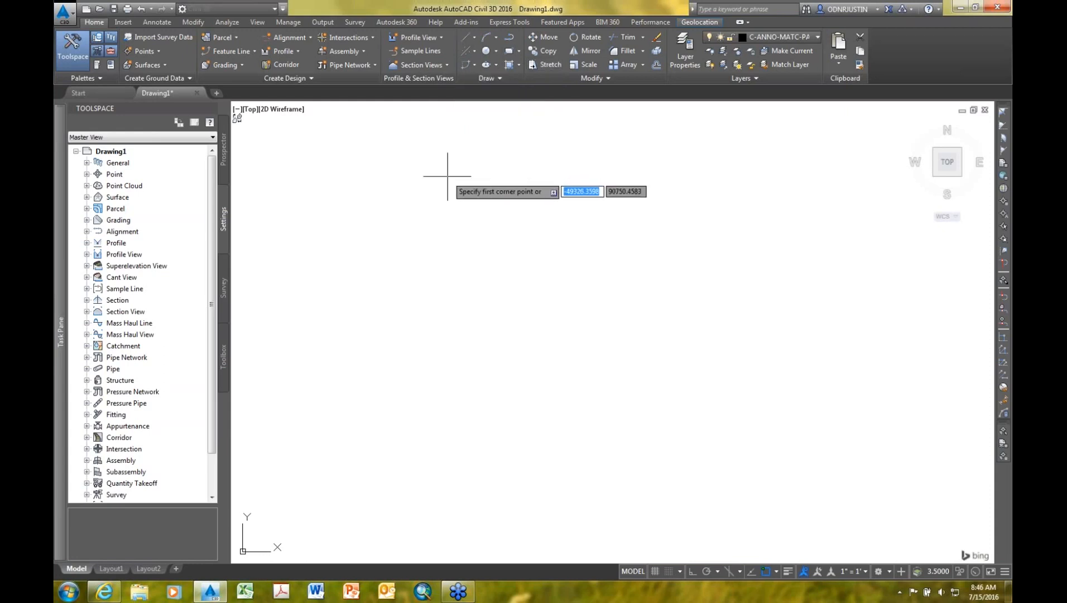
click(446, 189)
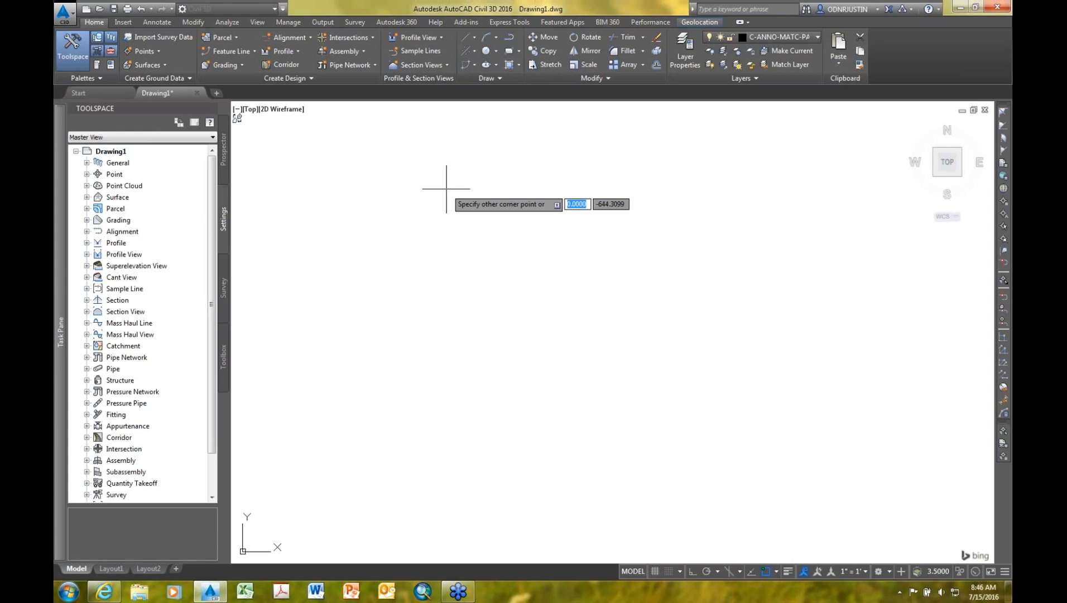
text(d)
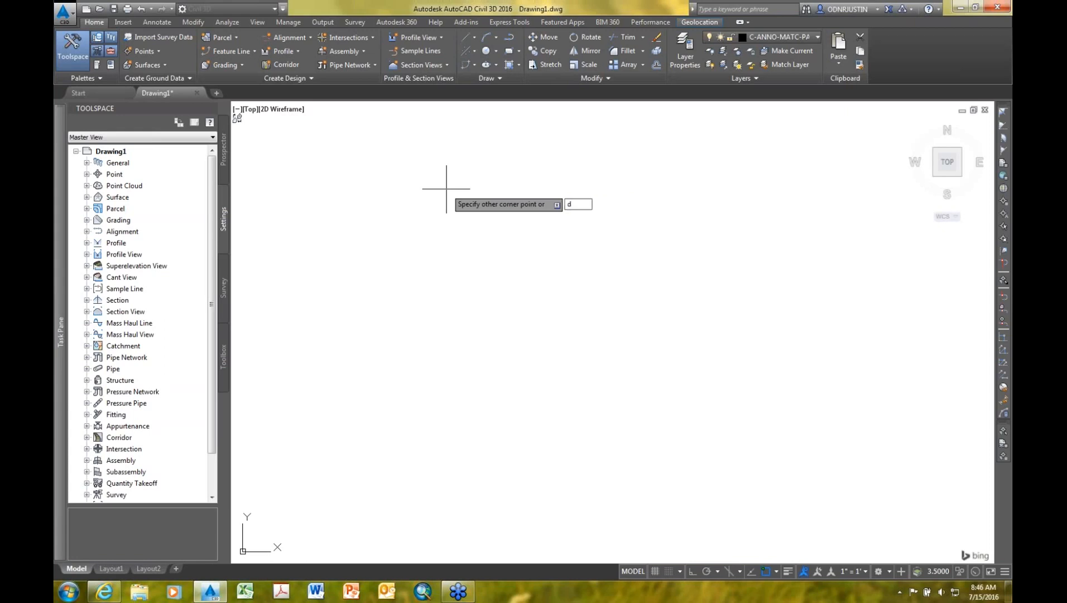
key(Return)
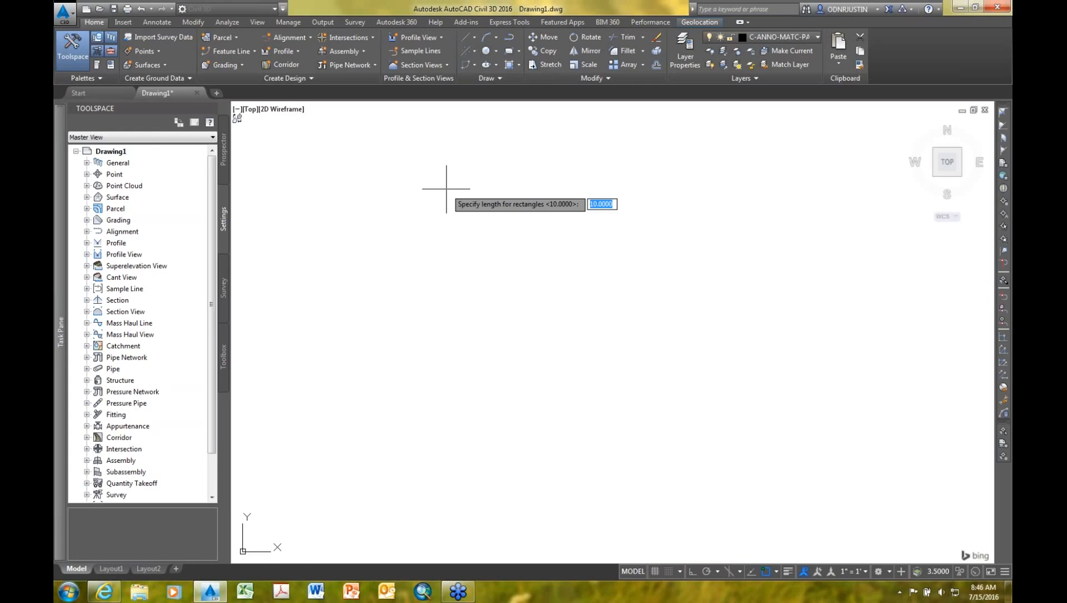
key(Return)
key(Return)
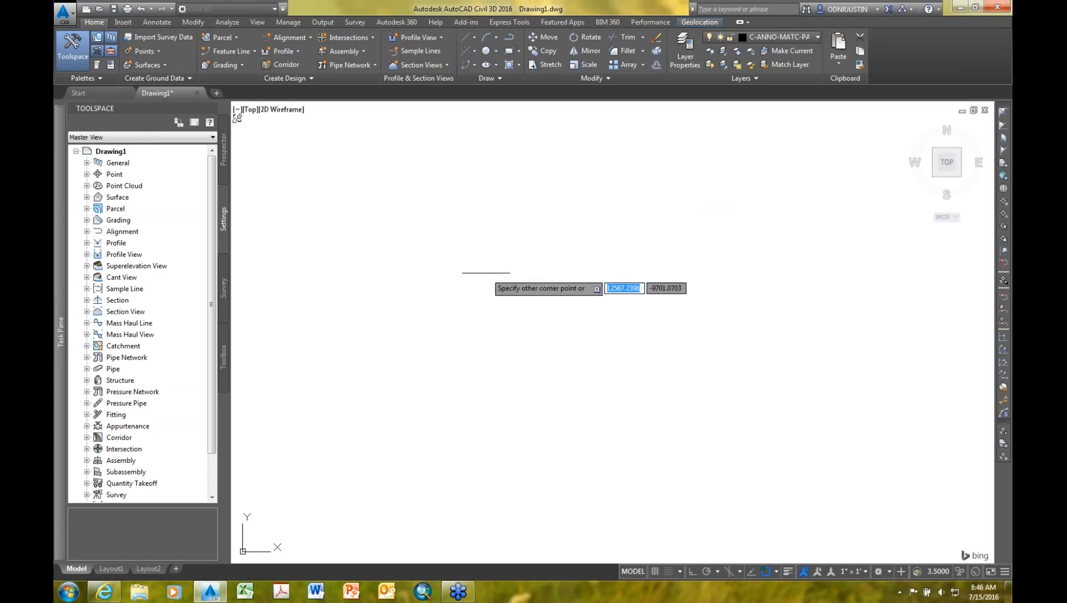
key(Escape)
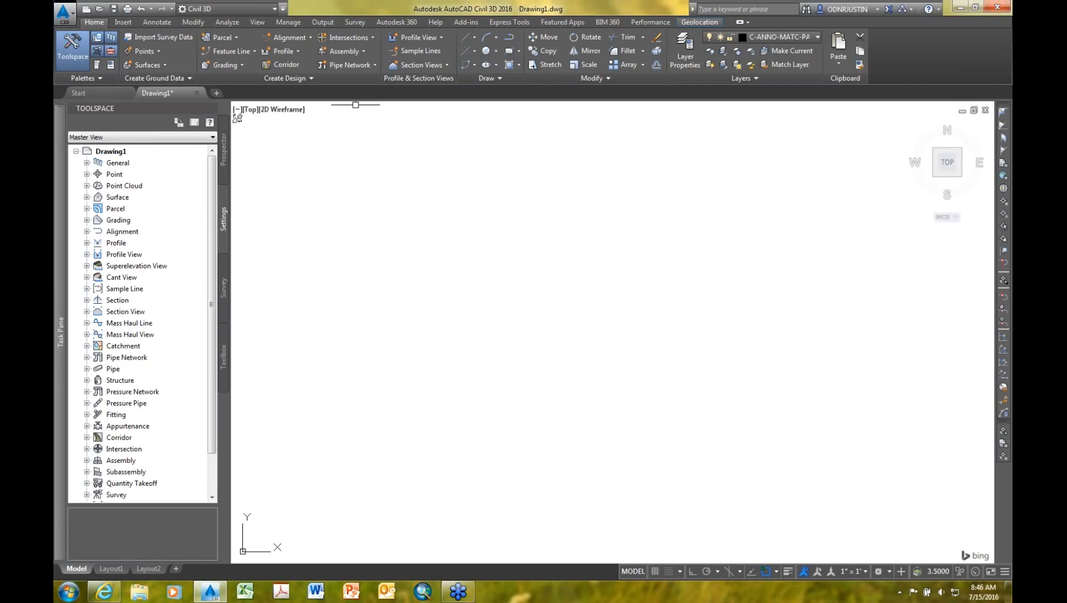
Step: Zoom to the drawing extents so the whole square fits the model-space view
click(258, 21)
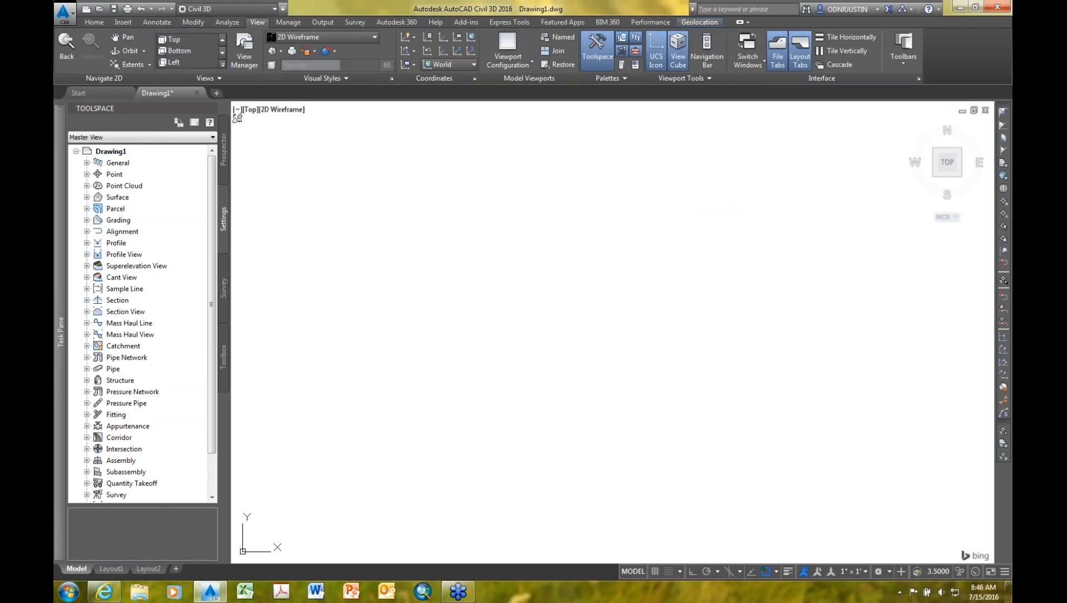
click(150, 65)
click(131, 82)
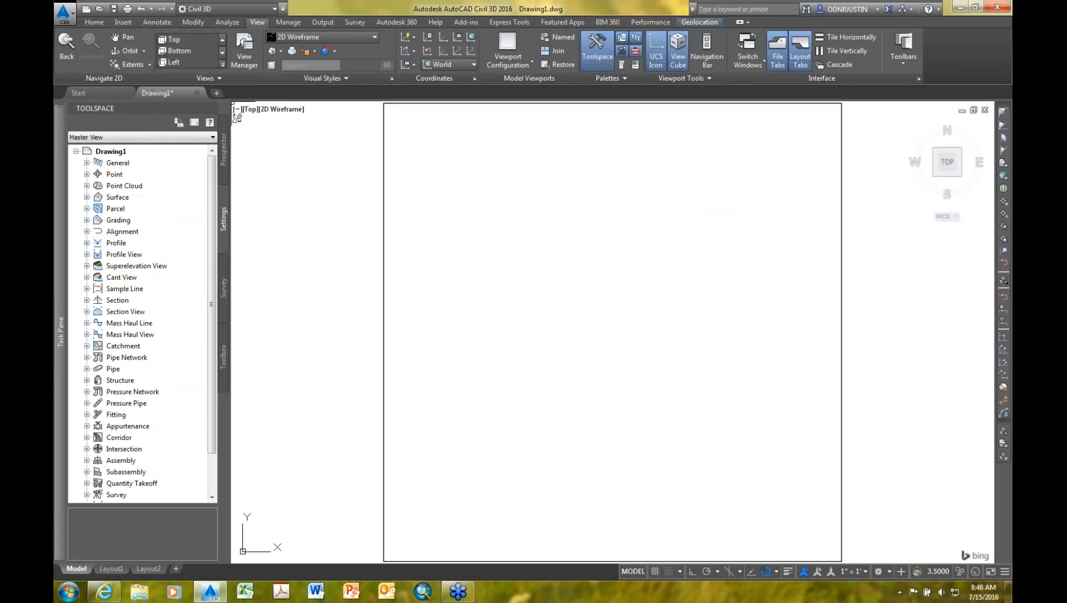
scroll(495, 214, down, 2)
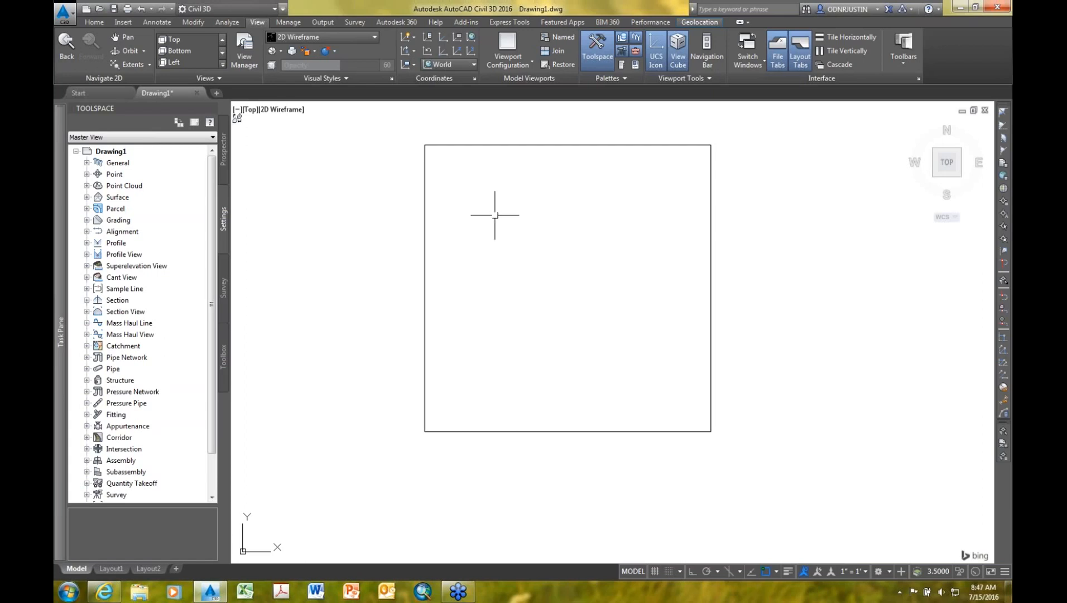
click(149, 64)
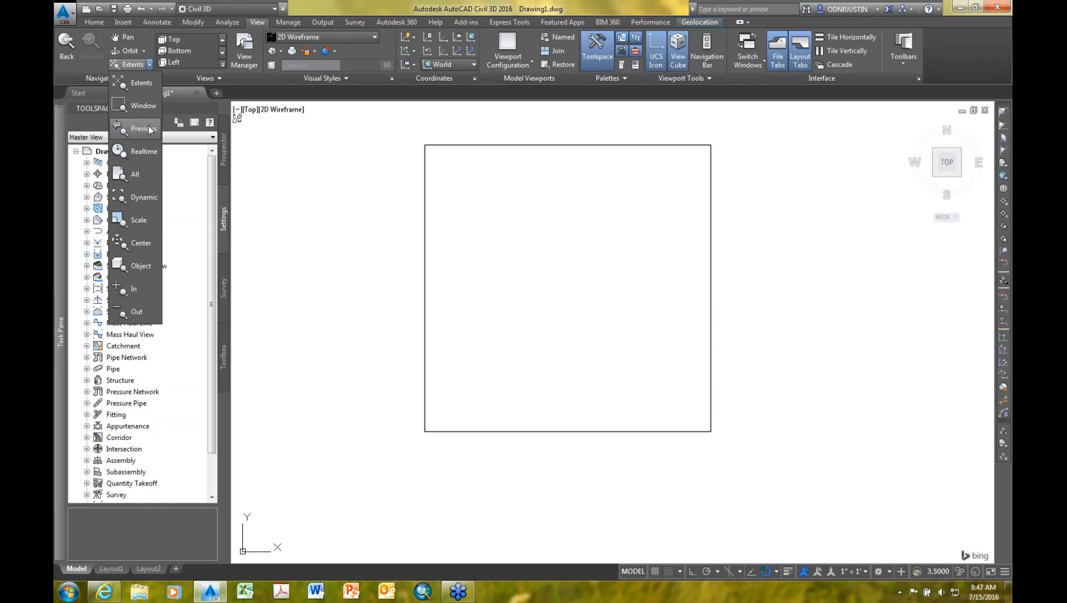
click(137, 66)
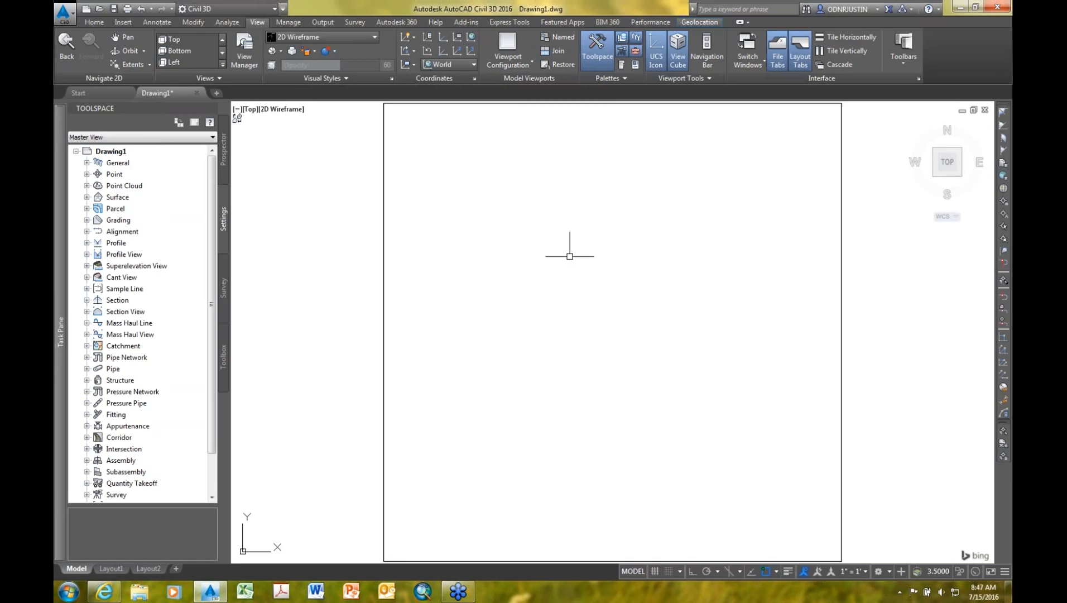
Step: Zoom out, shift the square down and left, and switch to the Layout1 sheet
scroll(569, 256, down, 1)
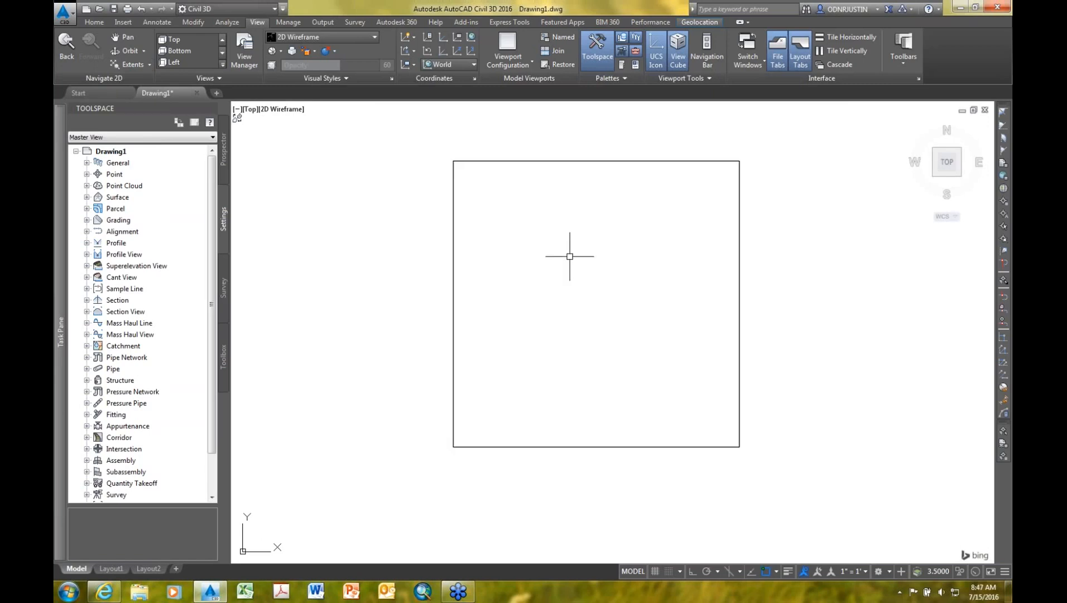
scroll(584, 274, down, 1)
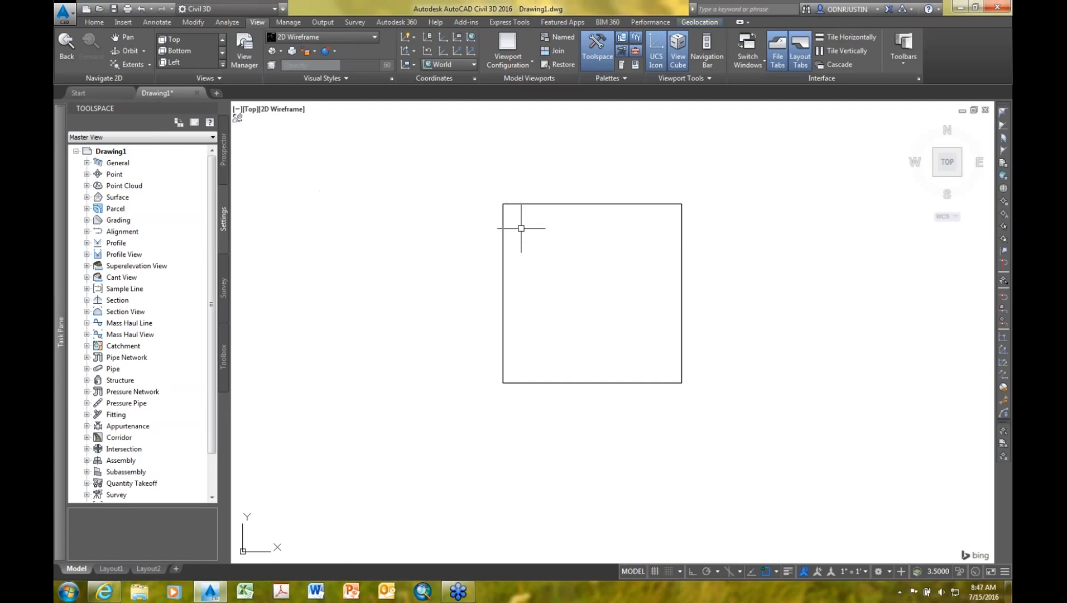
scroll(584, 287, down, 2)
middle_drag(606, 291, 536, 342)
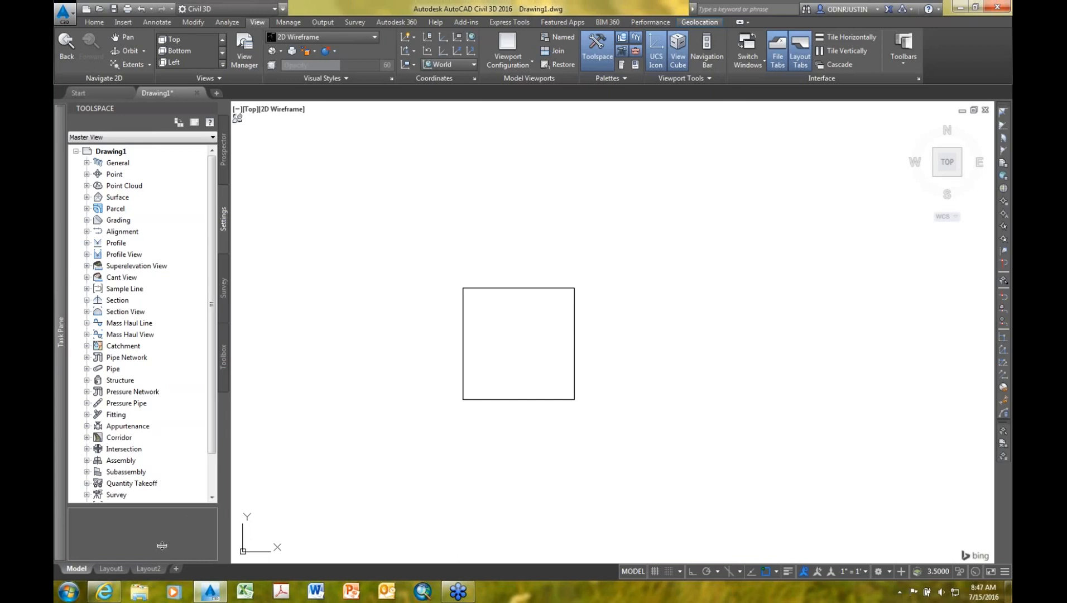
click(111, 568)
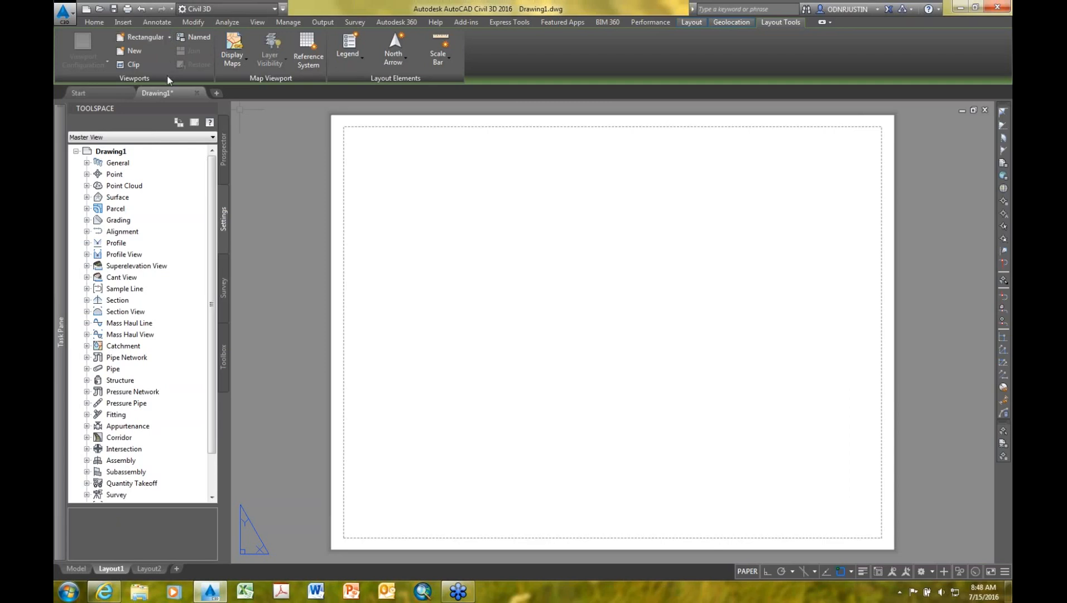
Step: Draw a rectangular viewport on the left side of the Layout1 sheet
click(170, 37)
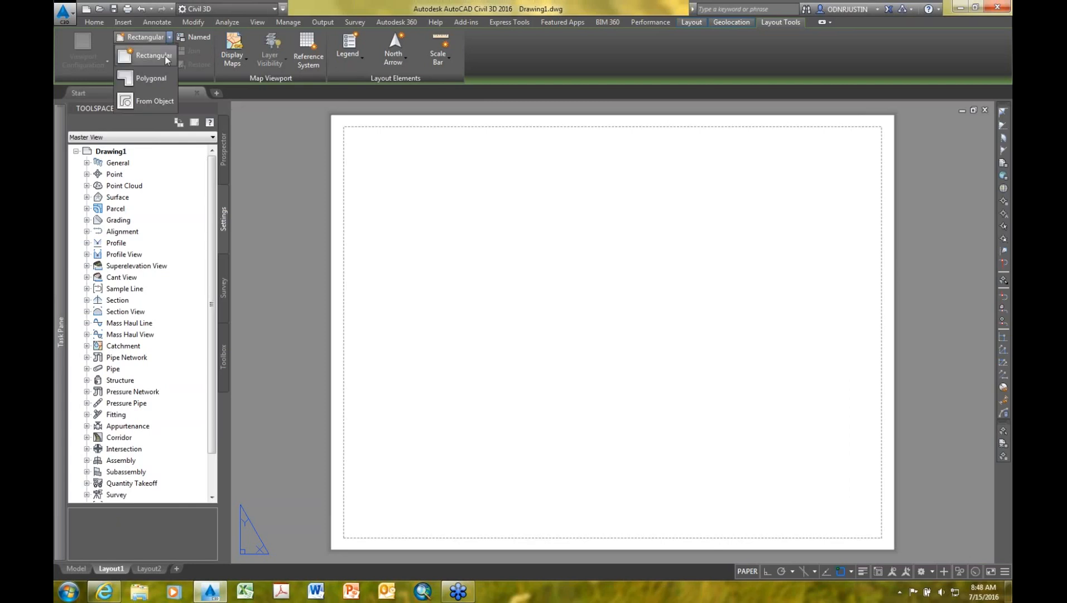
click(165, 56)
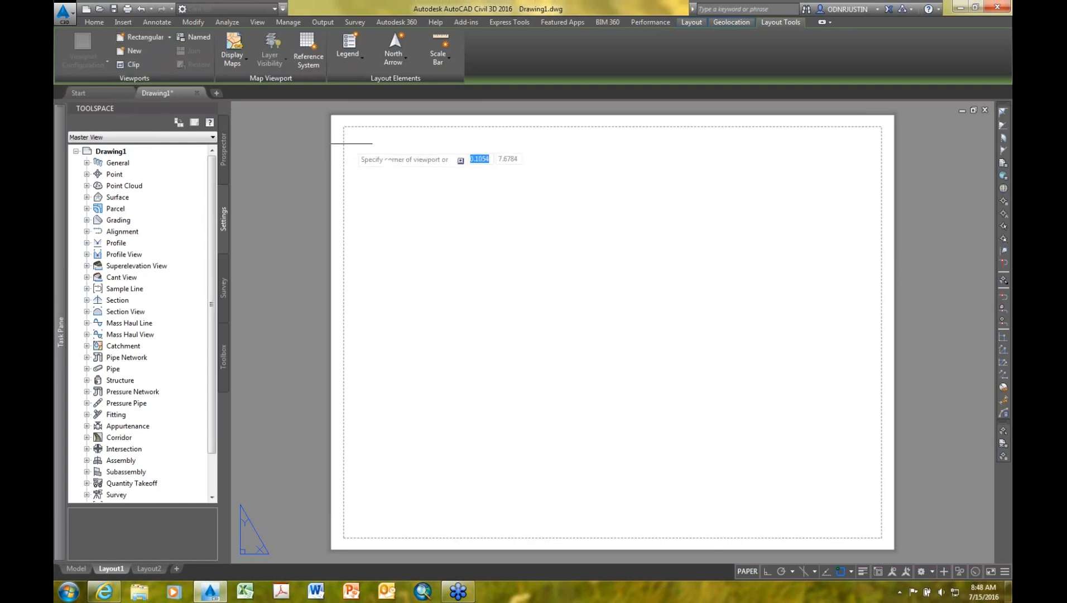
click(364, 151)
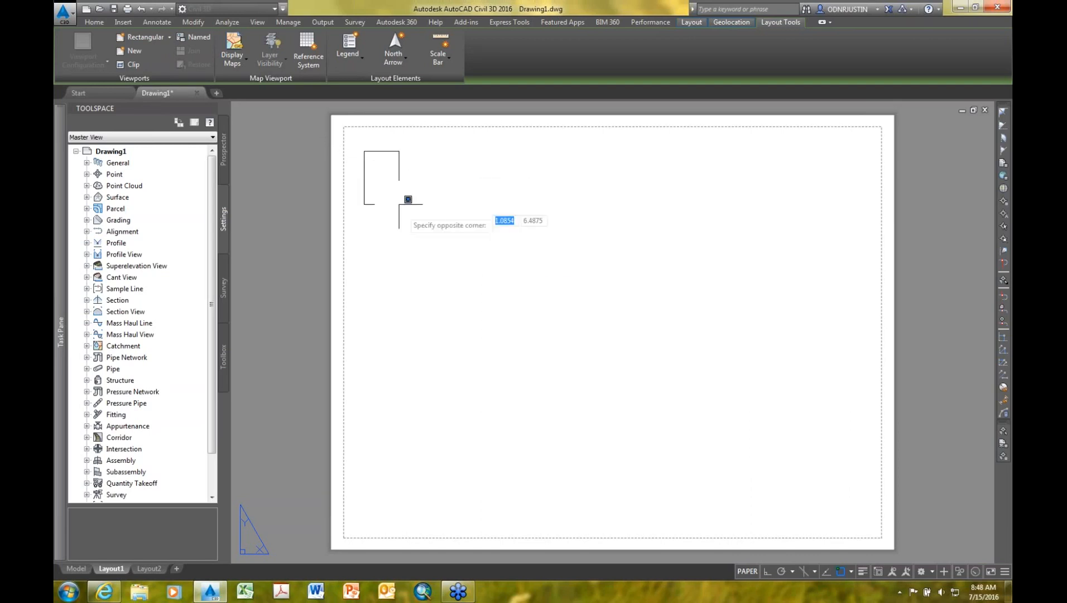
click(629, 508)
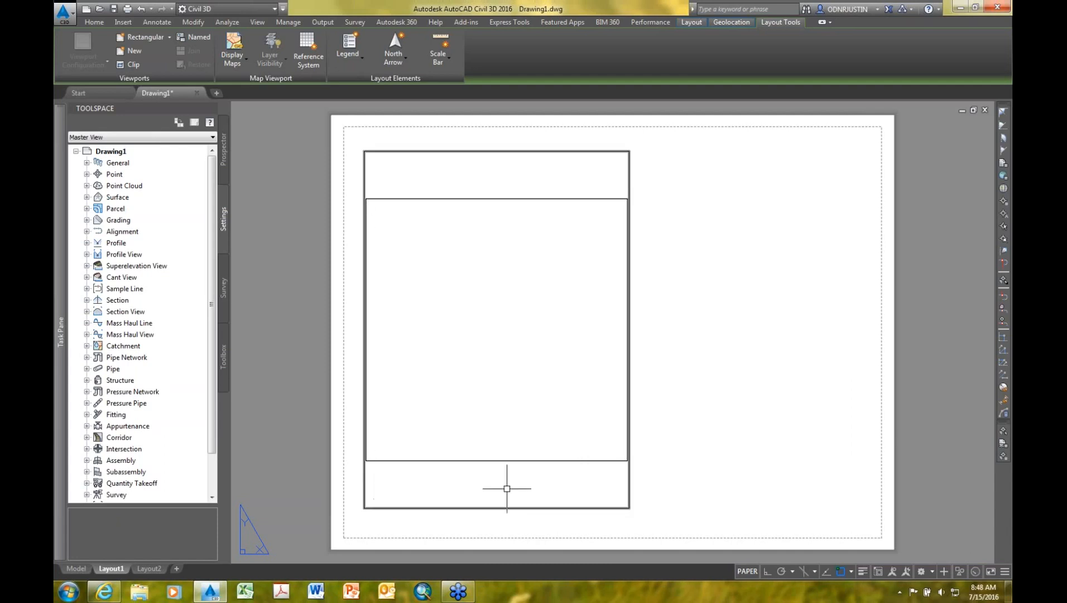
Step: Zoom and pan inside the viewport to frame the square, then return to paper space
click(748, 572)
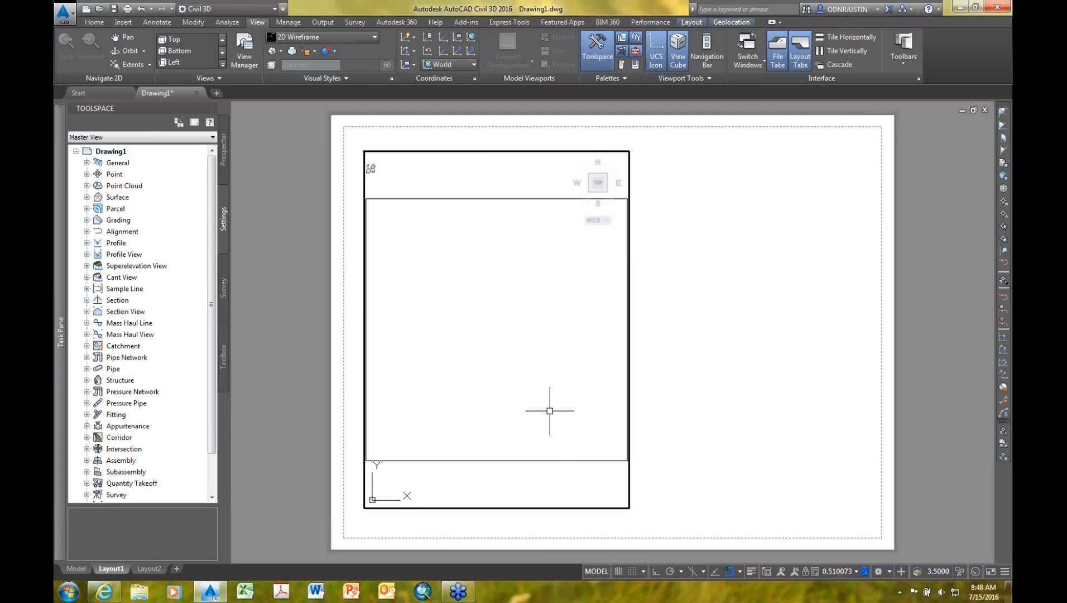
scroll(550, 411, down, 2)
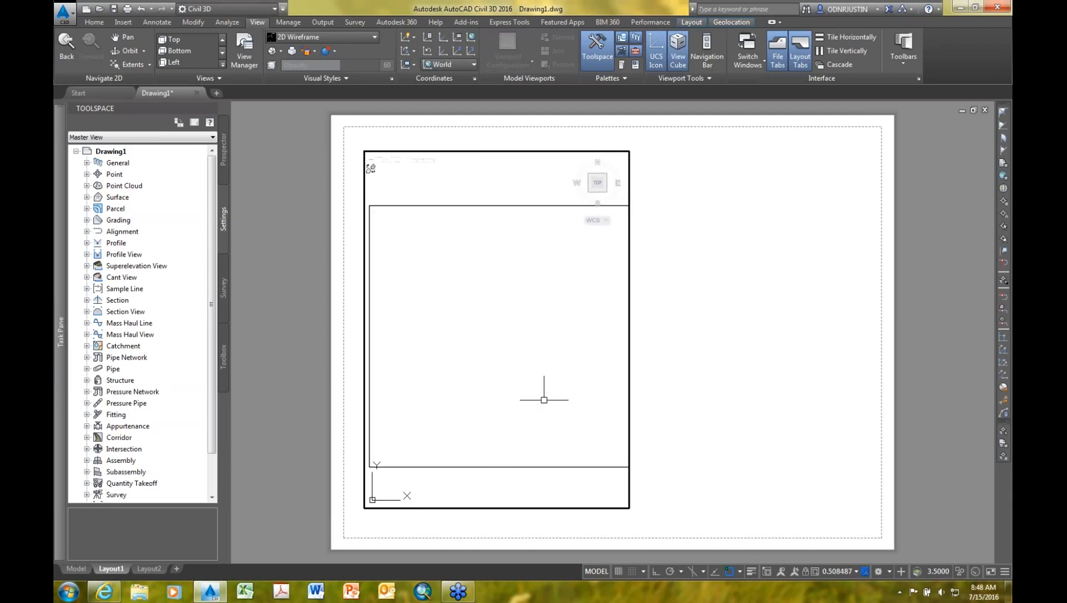
middle_drag(542, 397, 516, 357)
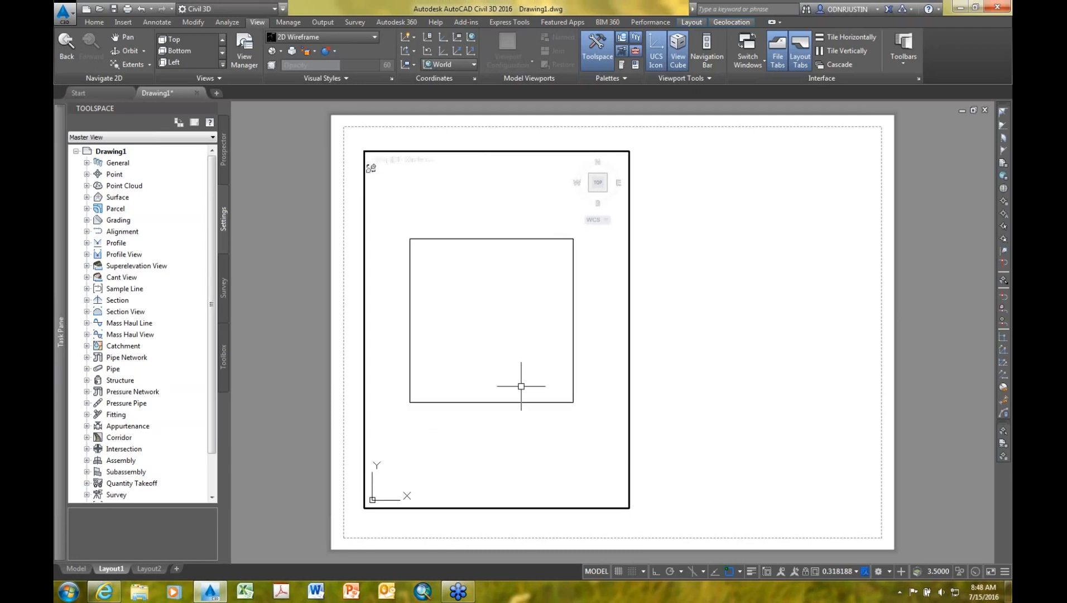
click(596, 571)
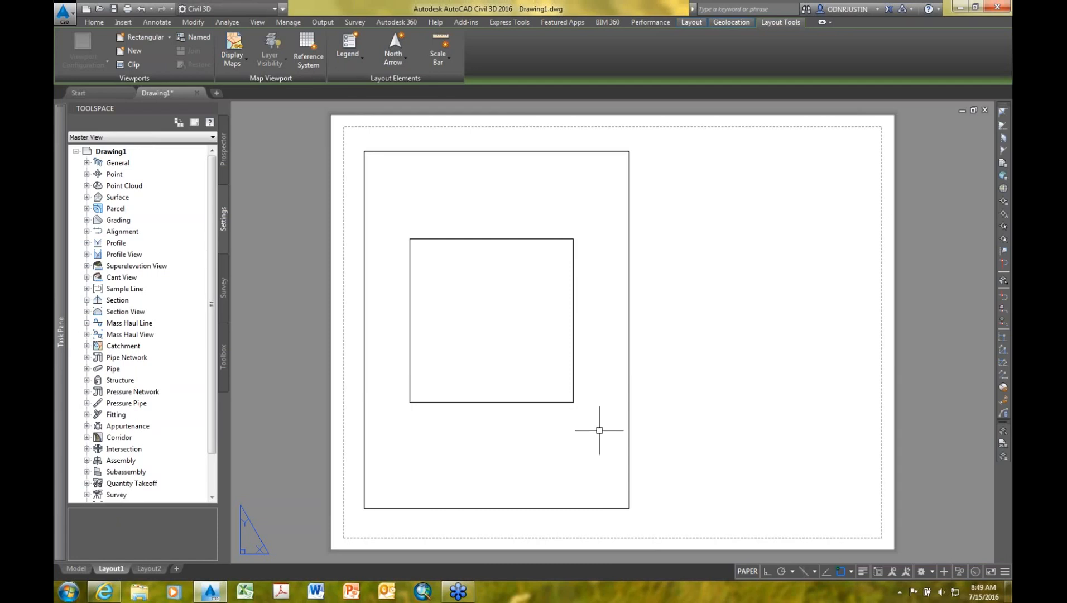
Step: Scale the Layout1 viewport to 1" = 20' and go back to model space
click(588, 506)
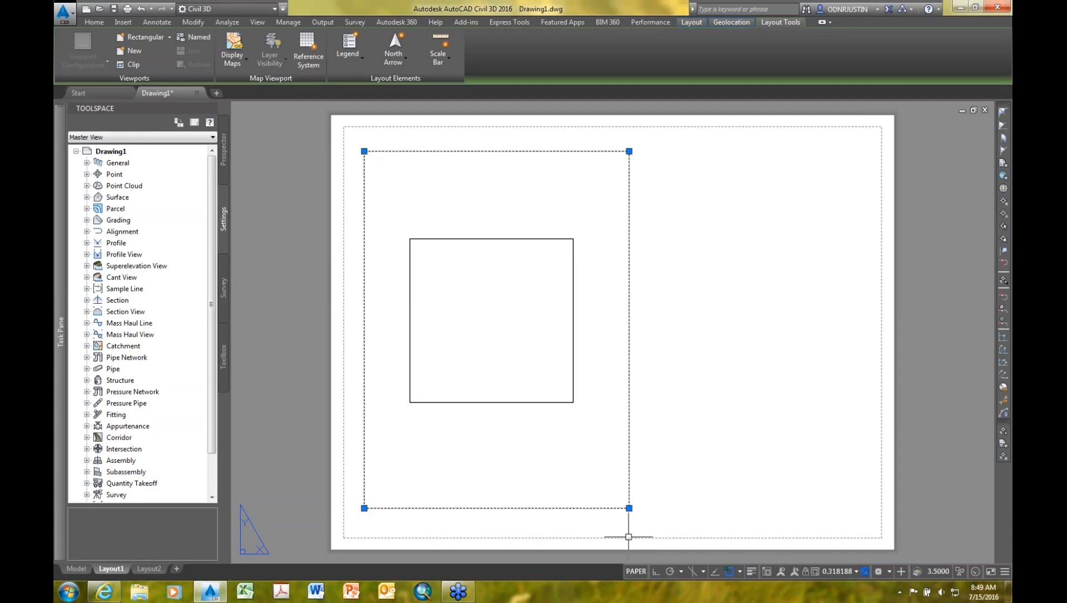
click(857, 573)
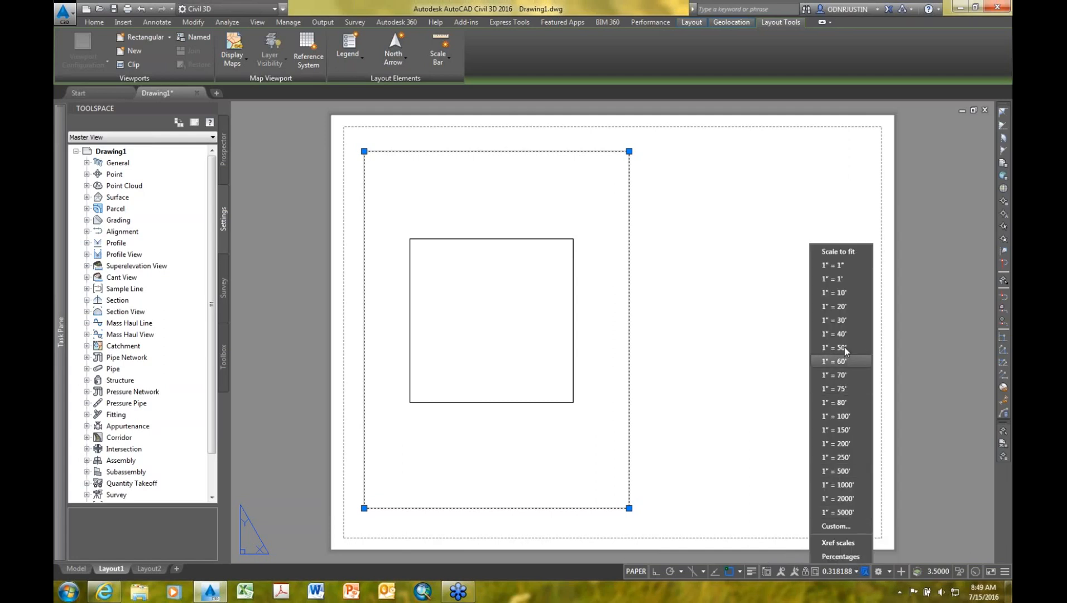
click(844, 306)
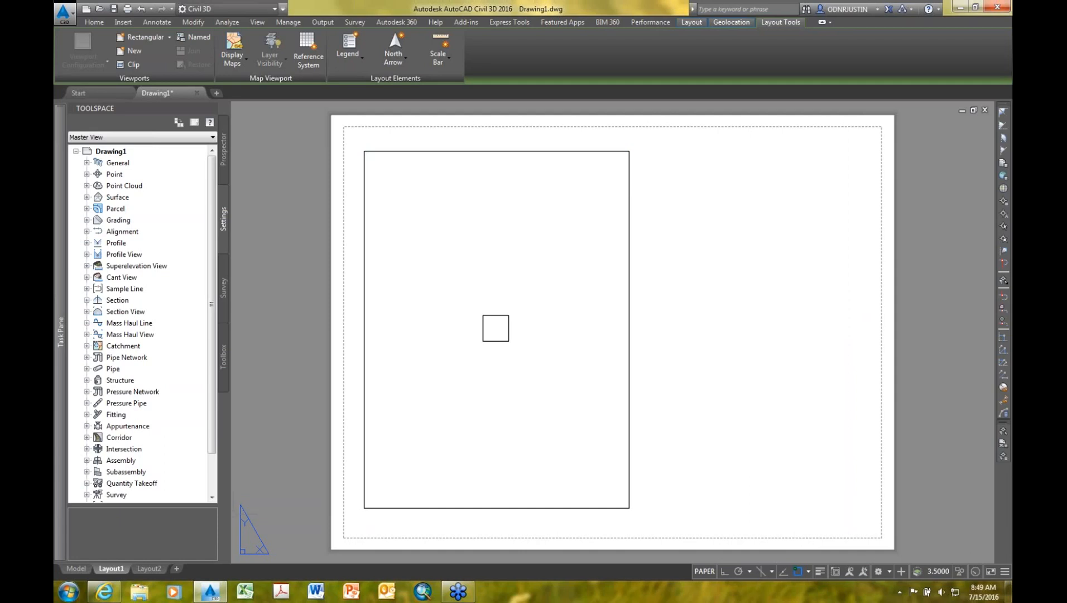
click(77, 568)
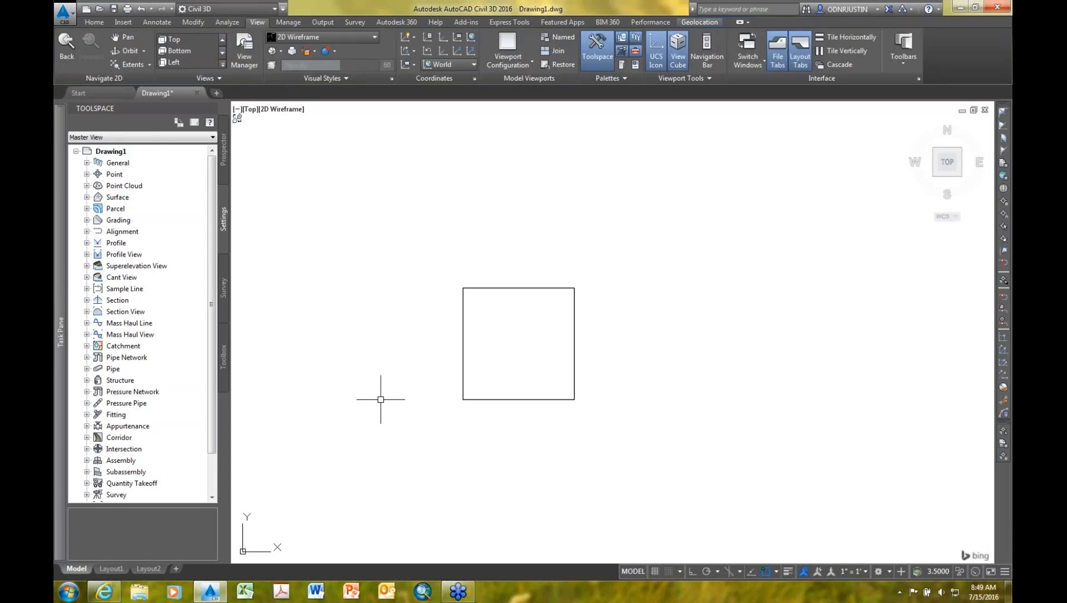
Step: Look through the Modify and Home ribbon tabs, expand the Modify panel, then show Annotate tools
click(195, 20)
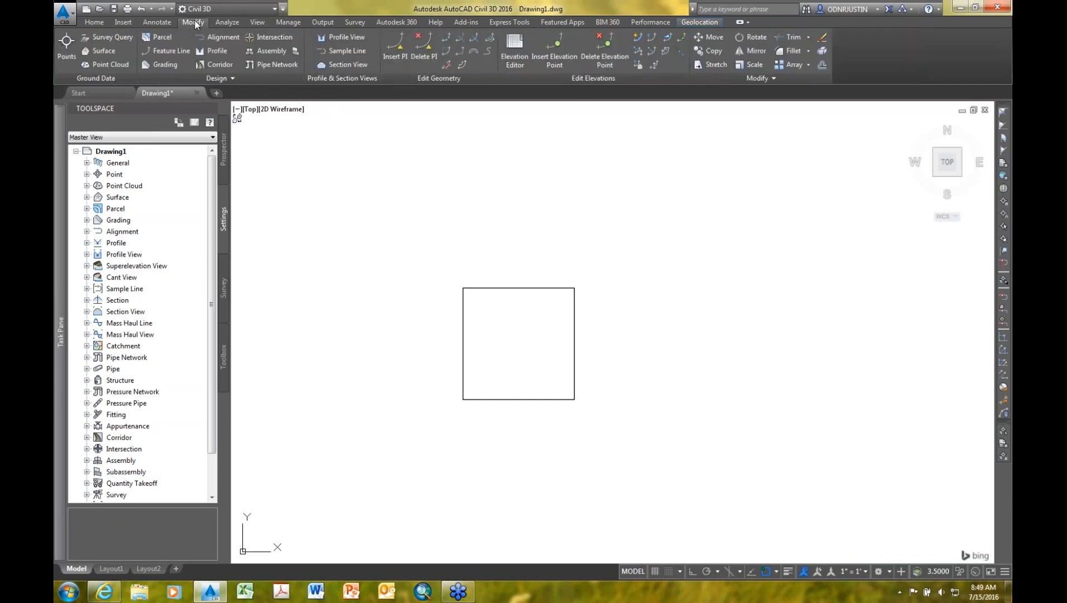
click(93, 22)
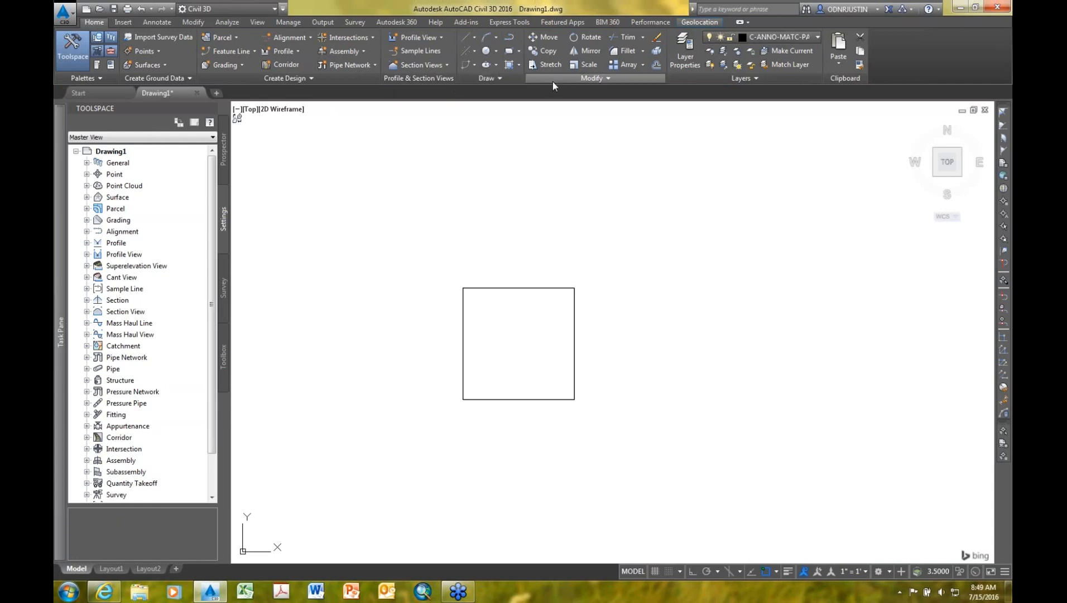
click(593, 78)
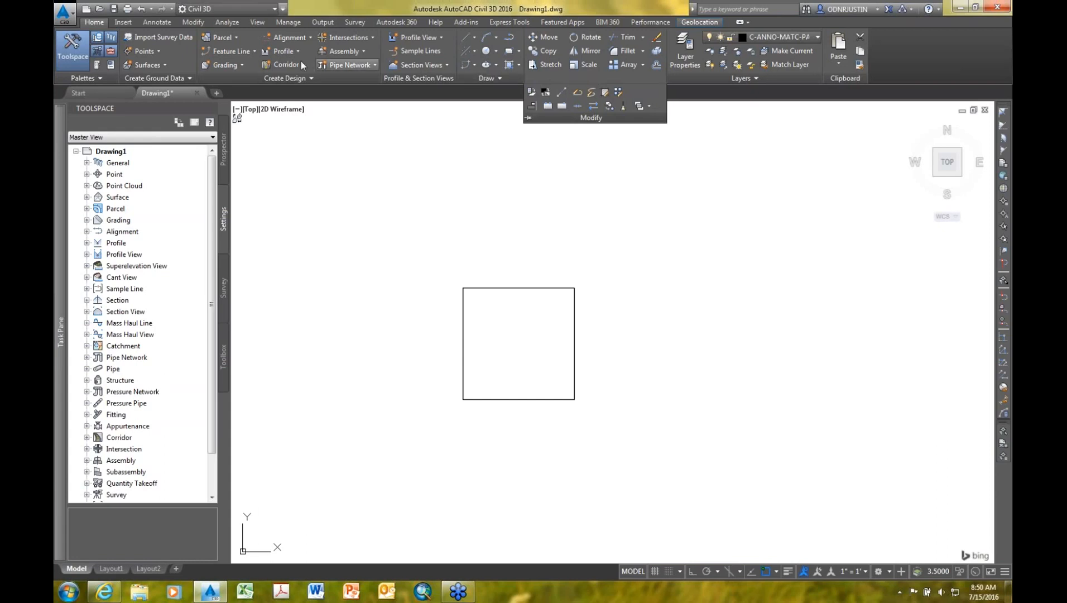
click(150, 21)
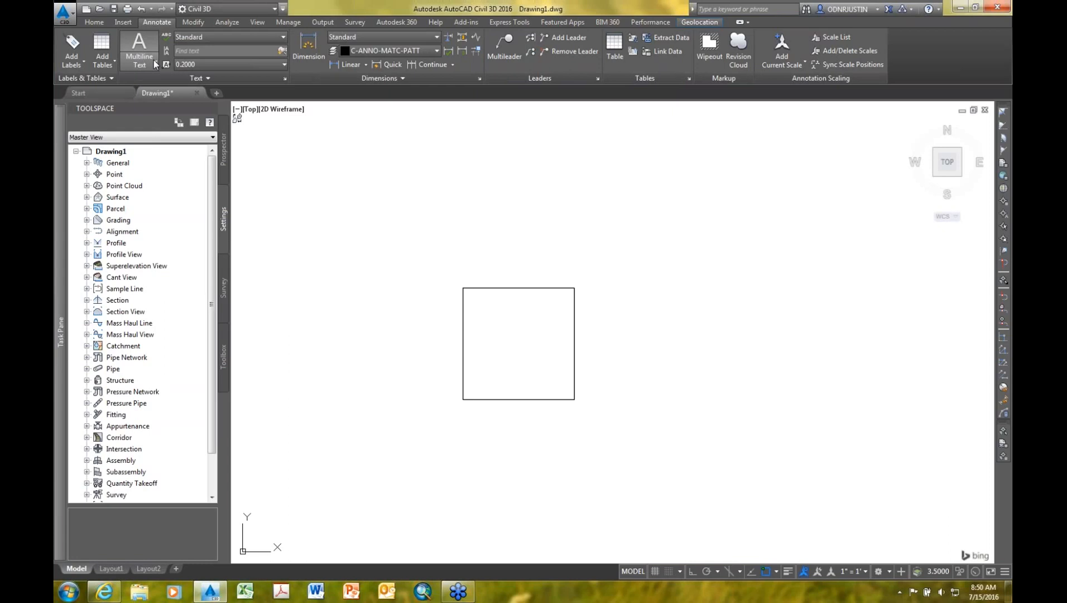
Step: Add a 10.0000 linear width dimension above the square's top edge
click(140, 51)
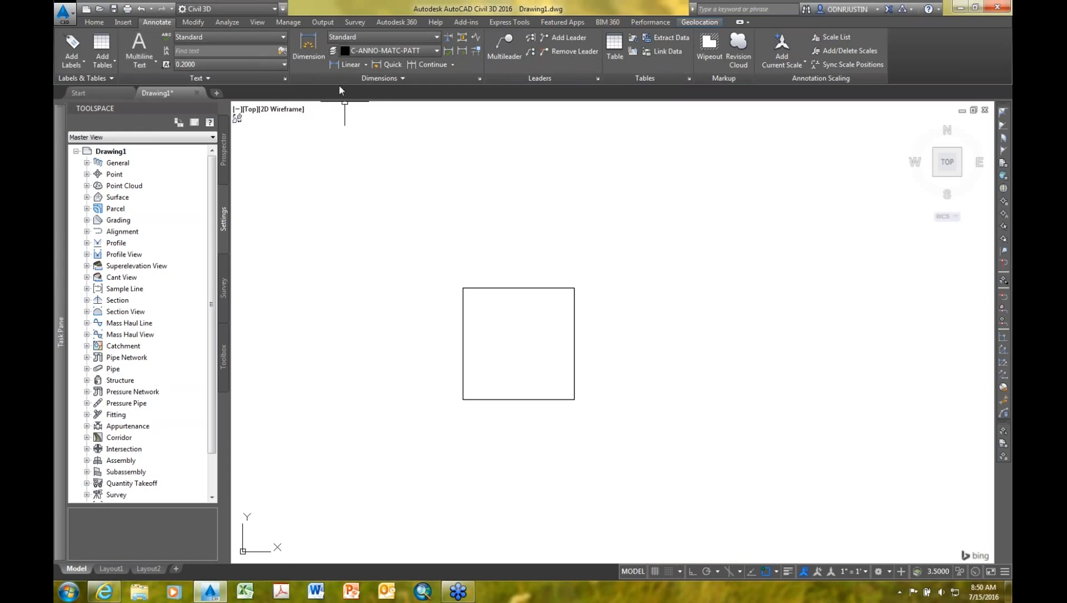
click(366, 65)
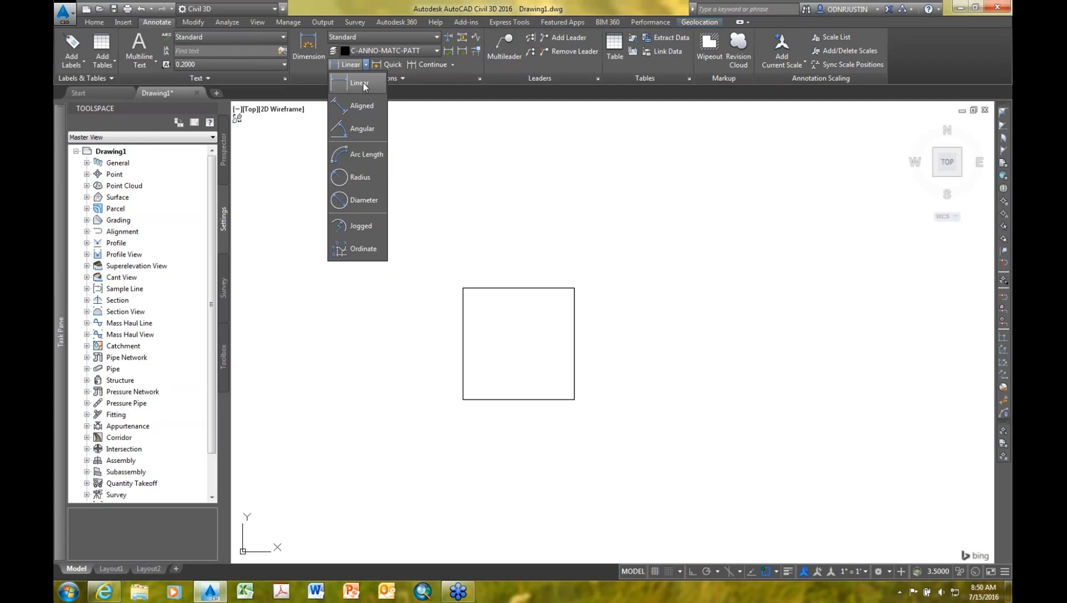
click(362, 84)
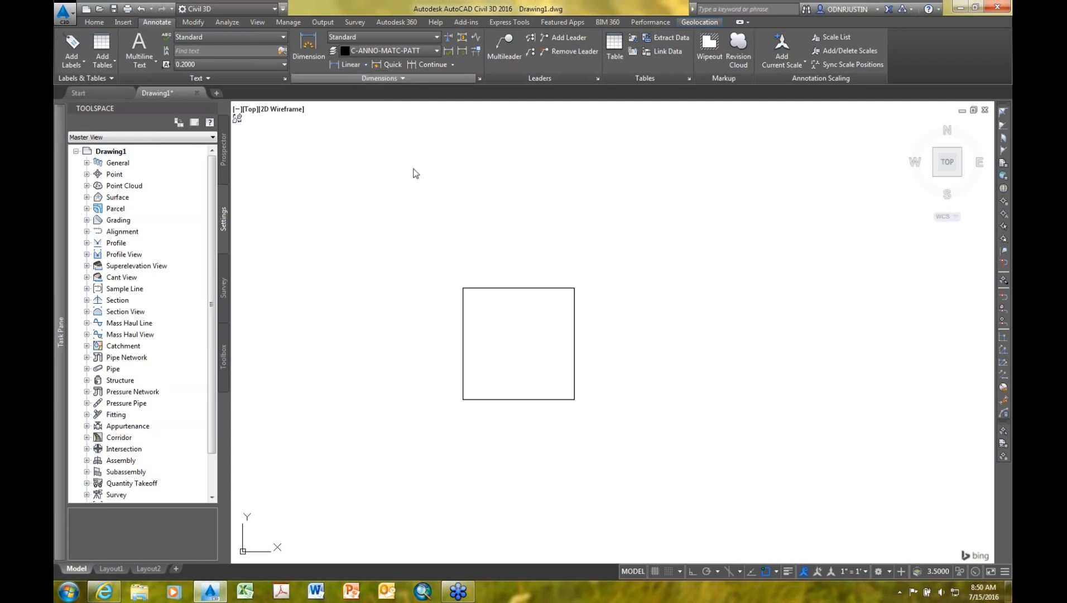
click(464, 288)
click(574, 288)
click(573, 250)
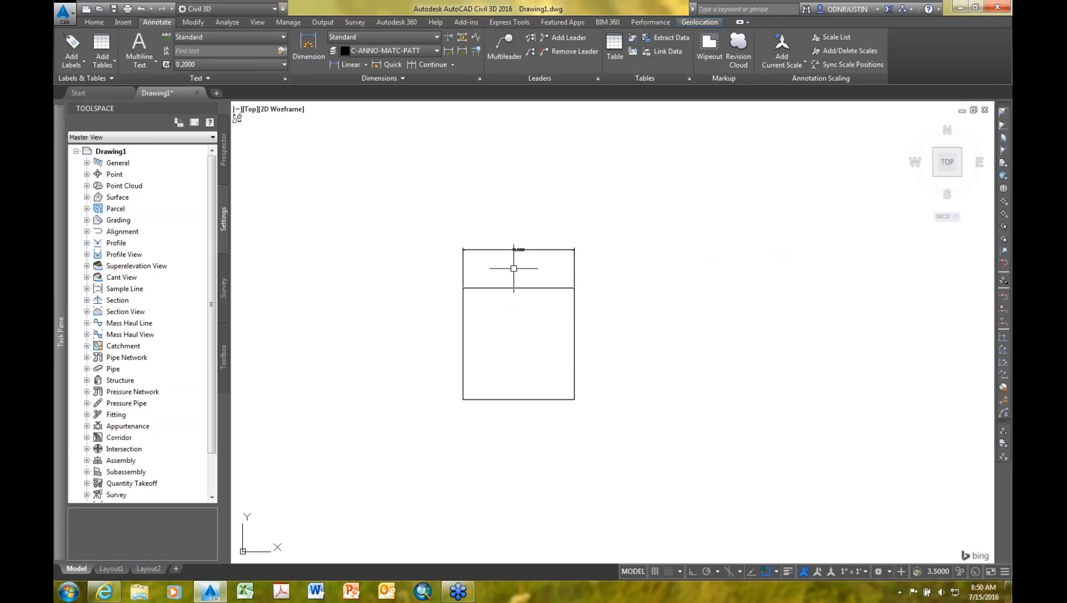
Step: Add the 10.0000 height dimension on the square's left side, then switch to Layout1
scroll(513, 268, up, 2)
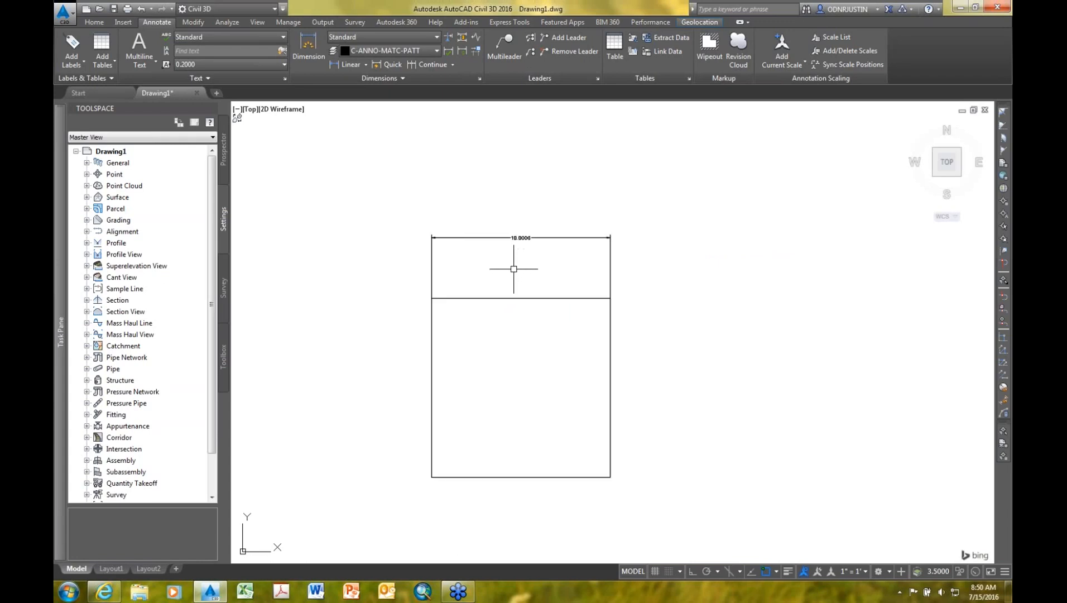
scroll(566, 226, up, 1)
click(308, 48)
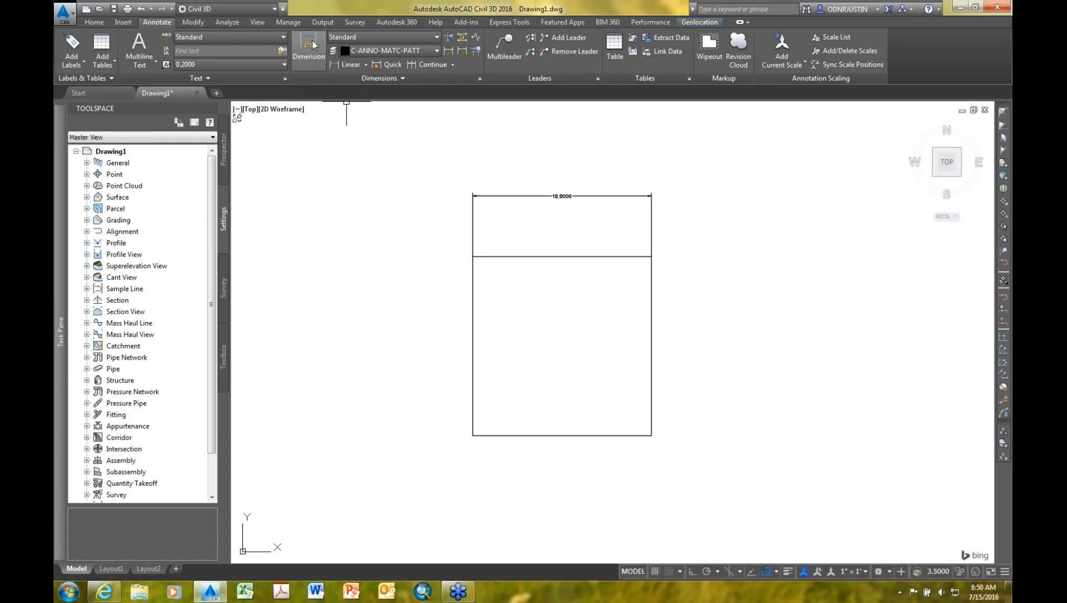
click(473, 256)
click(472, 435)
click(388, 427)
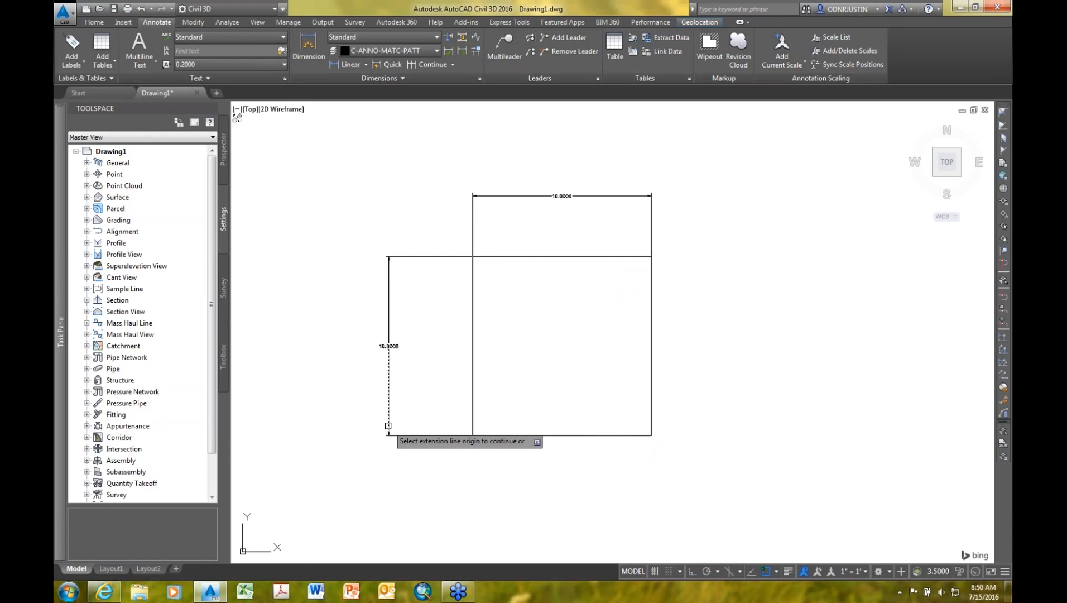
key(Return)
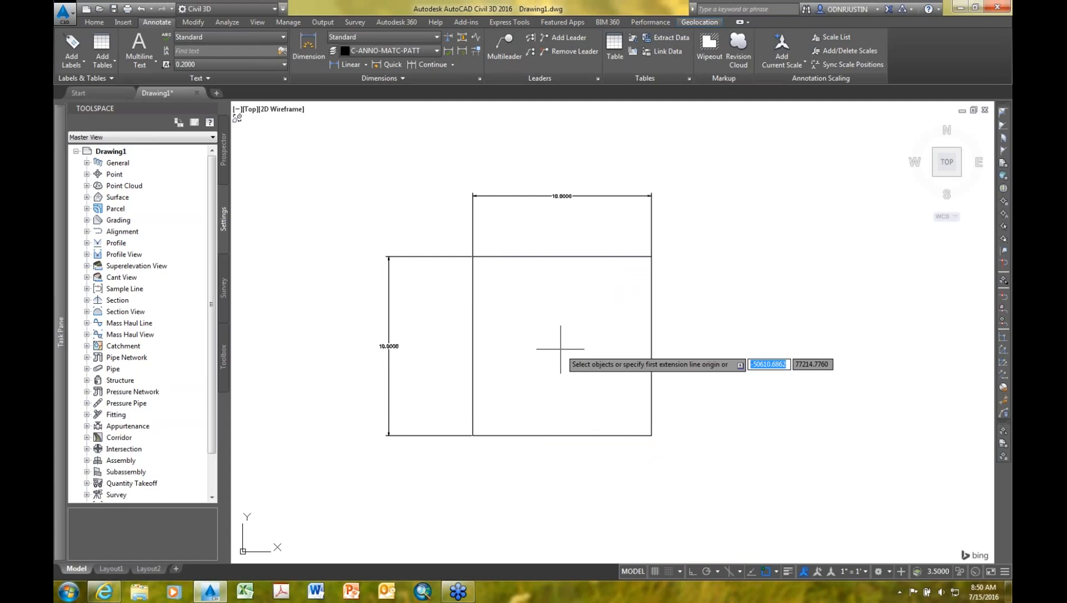
mouse_move(109, 572)
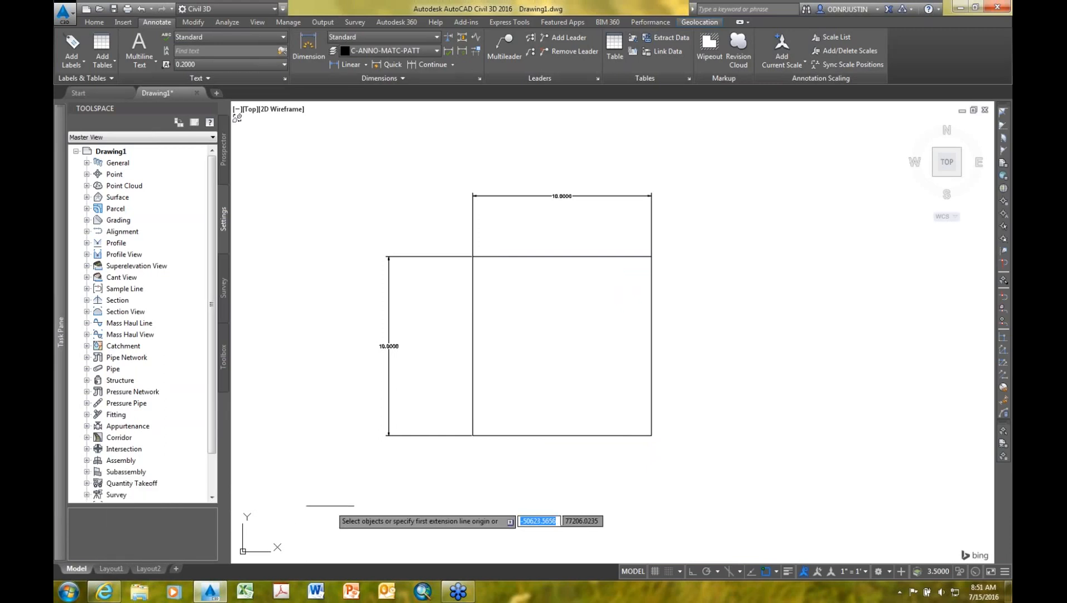
click(111, 568)
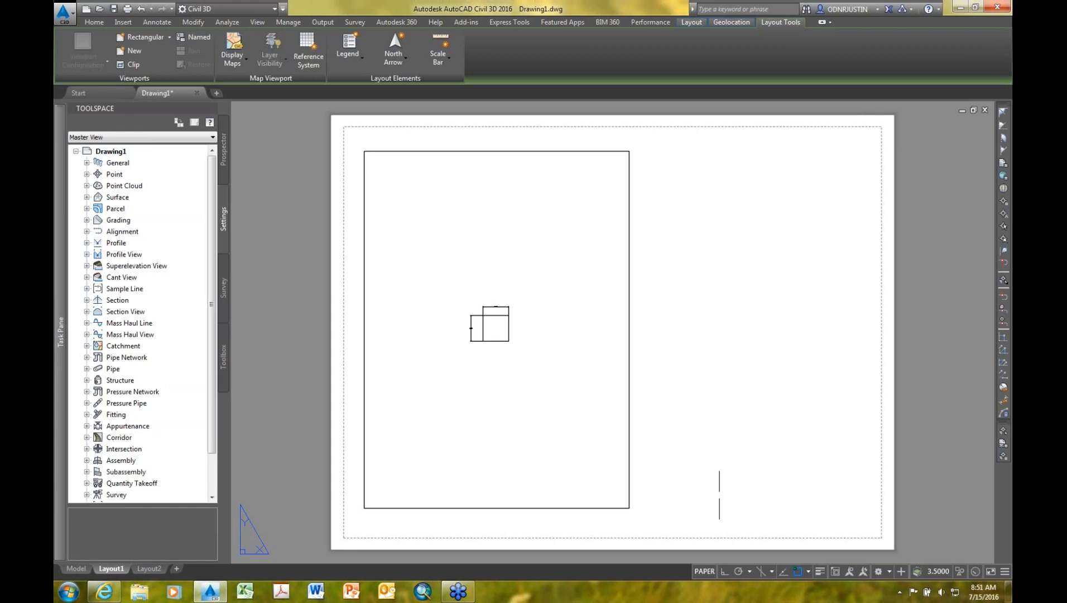
Step: Set the Layout1 viewport scale to 1"=10', after briefly trying 1"=40', then return to model space
click(629, 447)
click(857, 575)
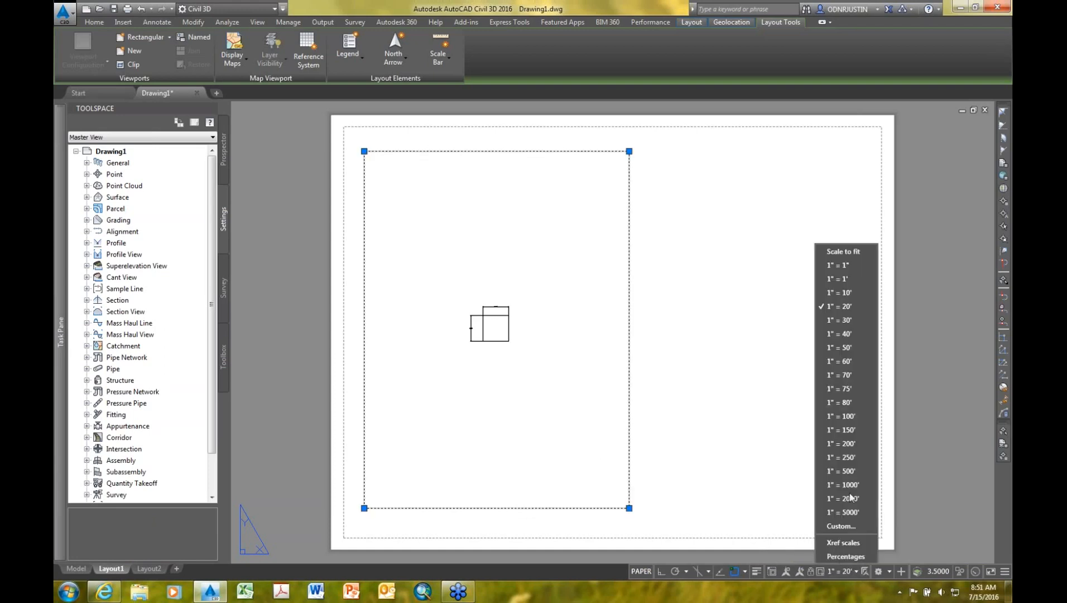
click(854, 338)
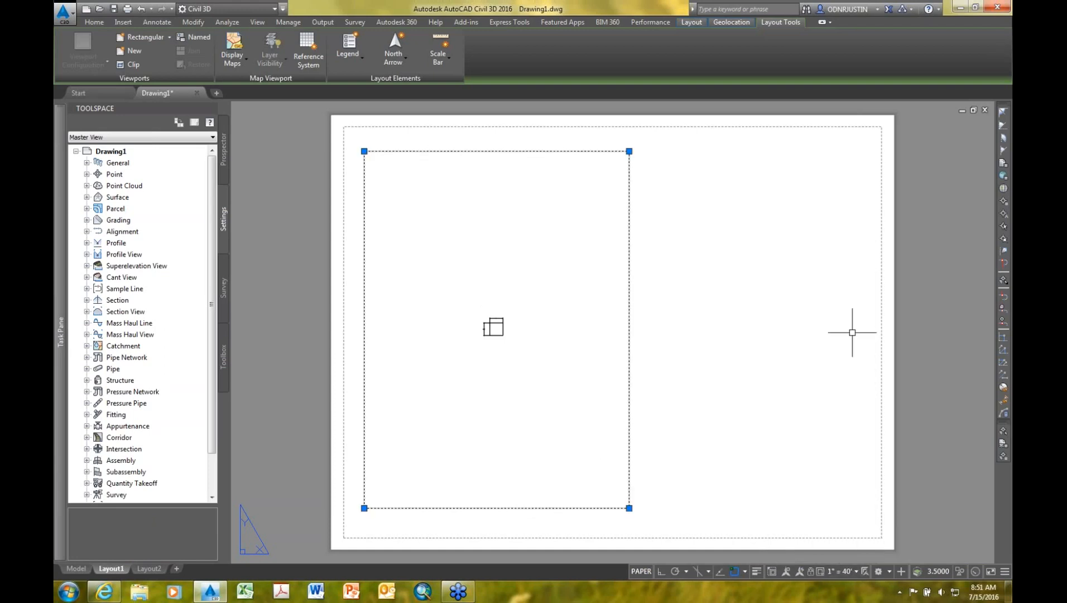
click(856, 571)
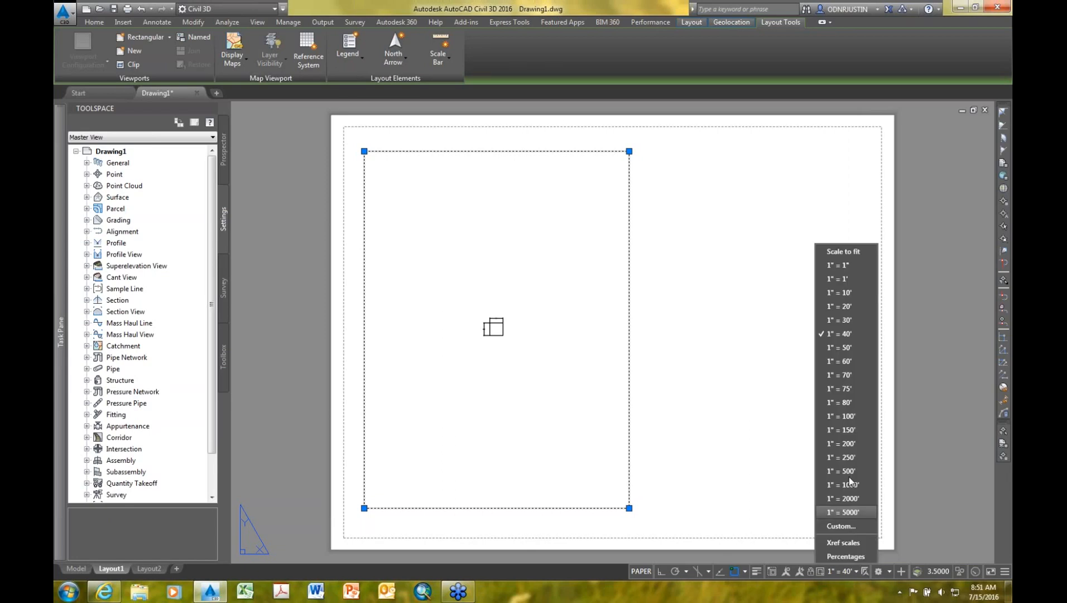
click(851, 294)
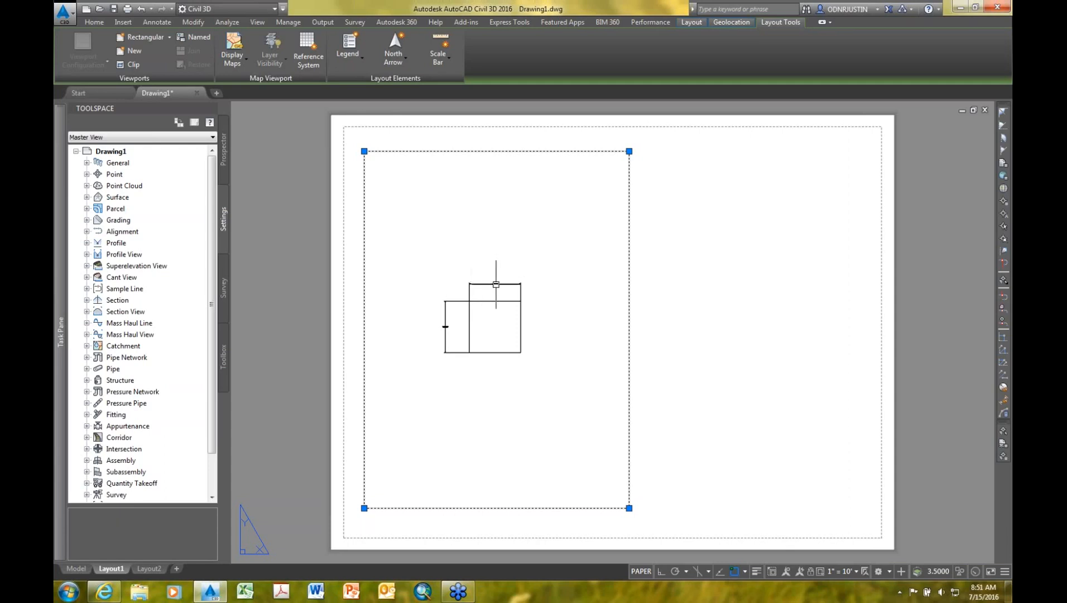
click(76, 567)
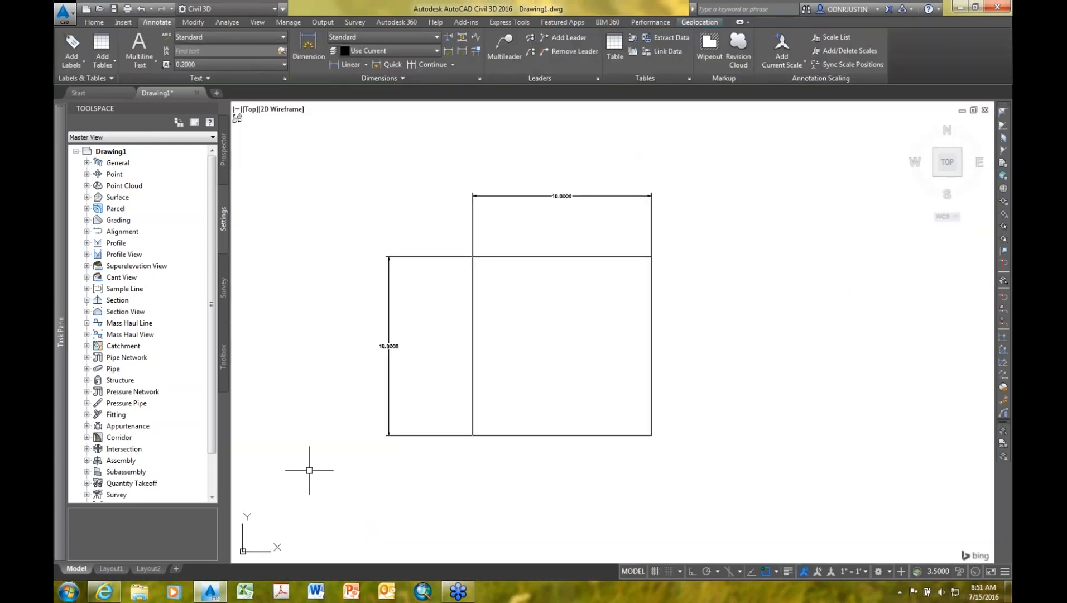
click(389, 346)
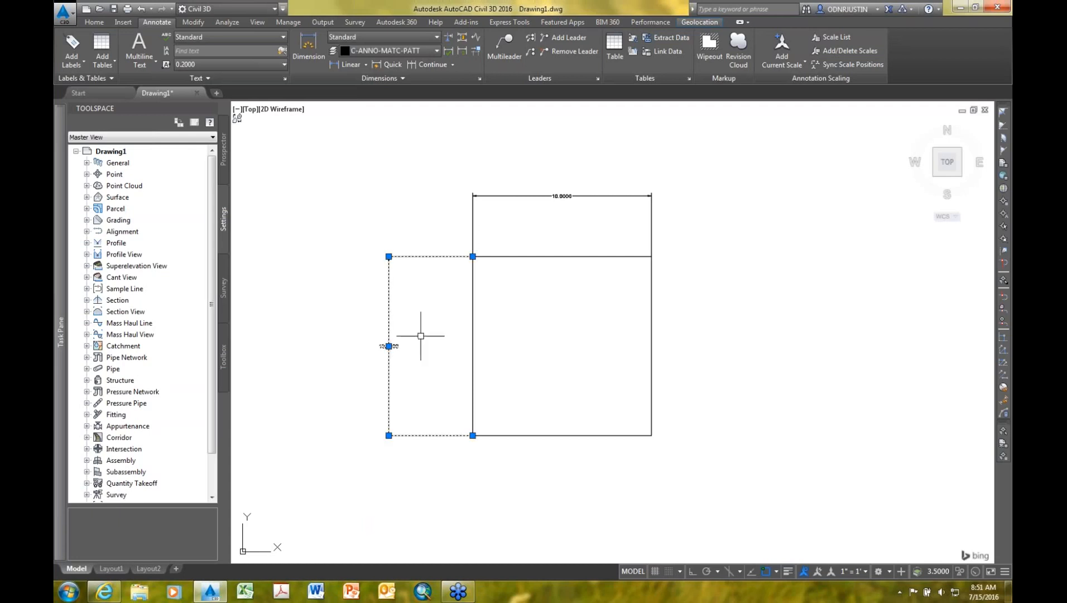
click(499, 196)
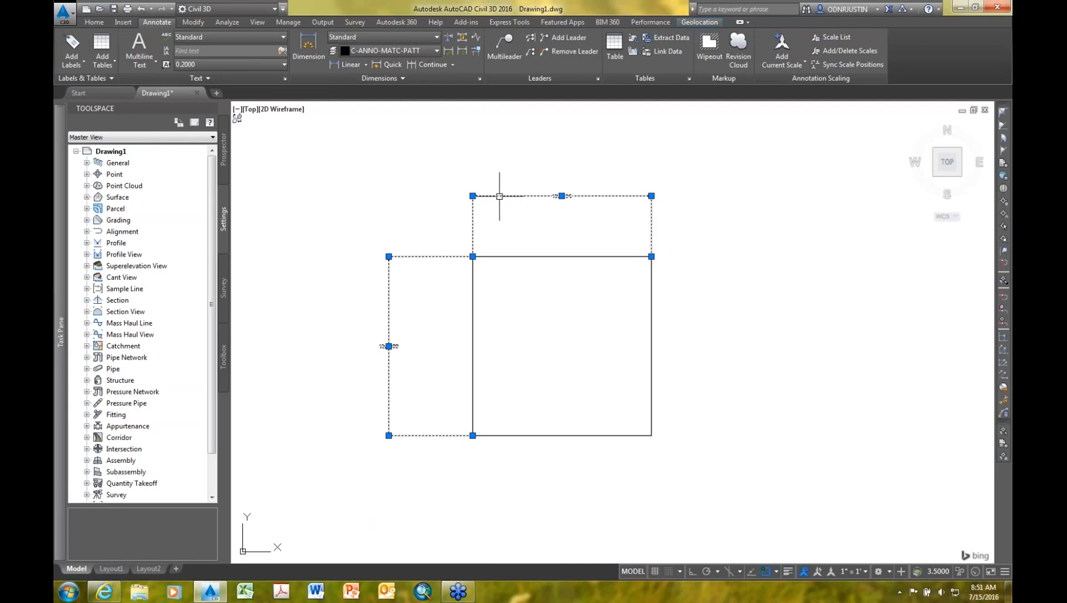
right_click(500, 197)
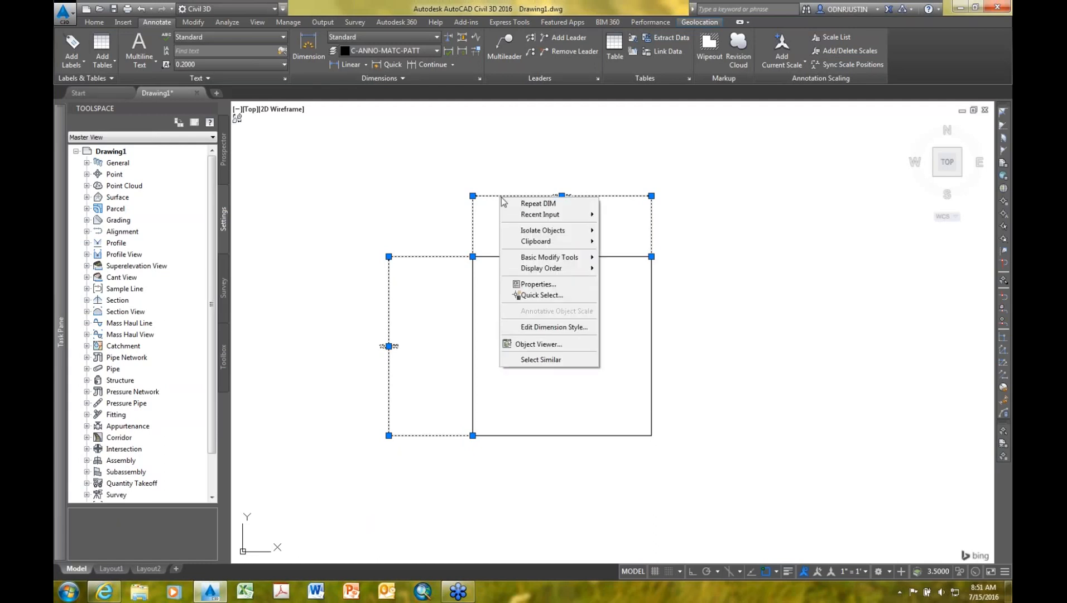
click(545, 286)
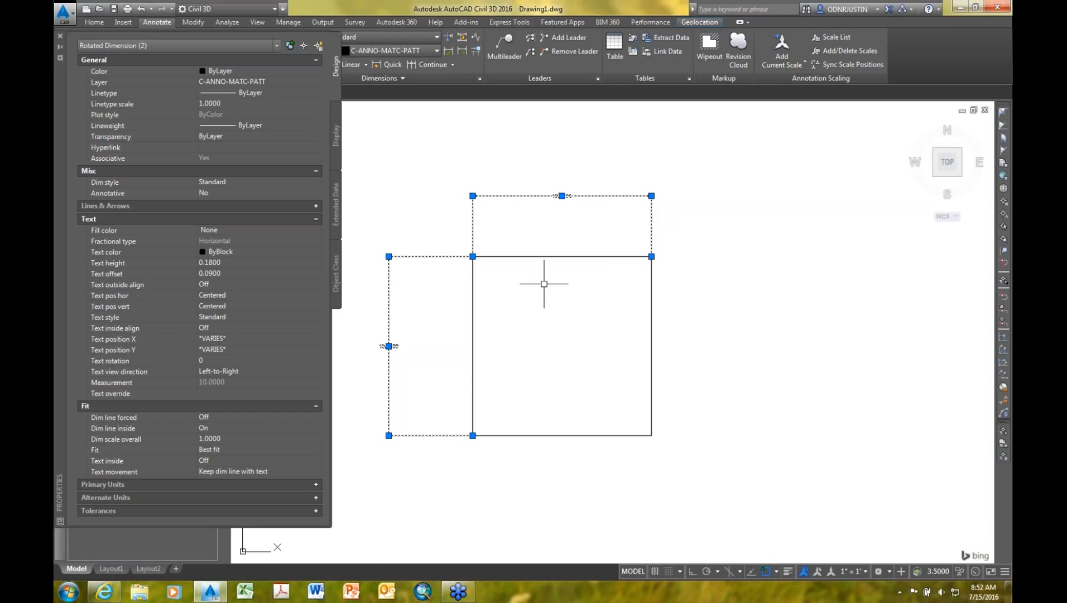
click(315, 206)
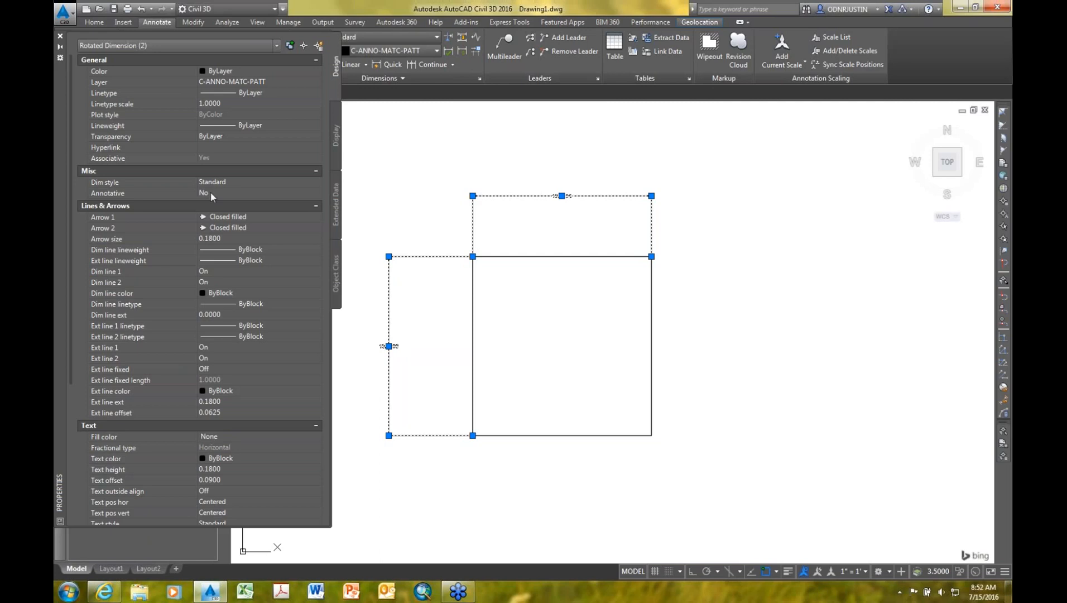
click(61, 37)
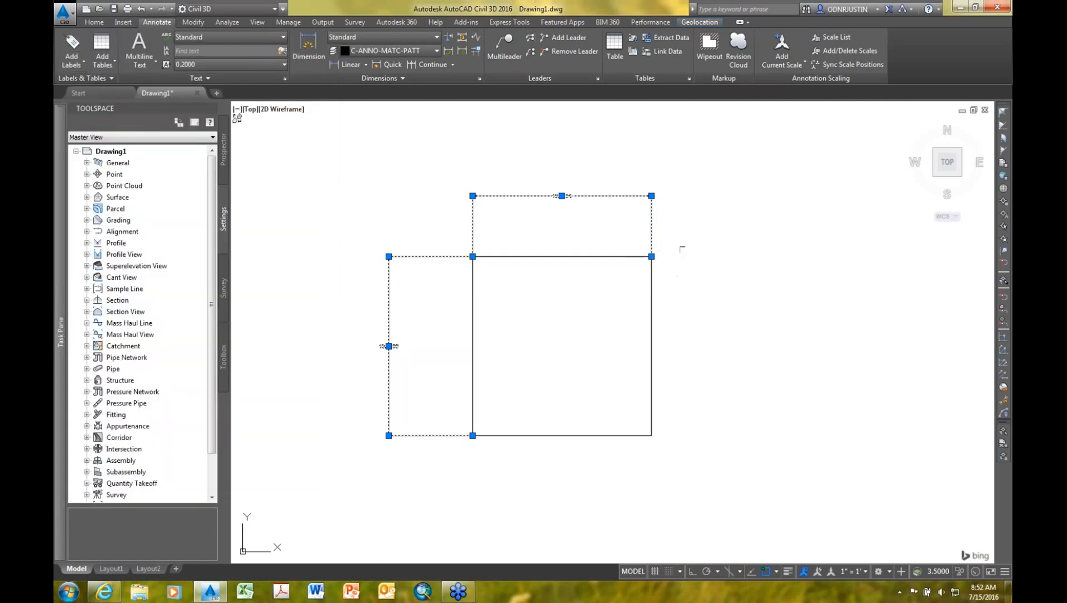
key(Escape)
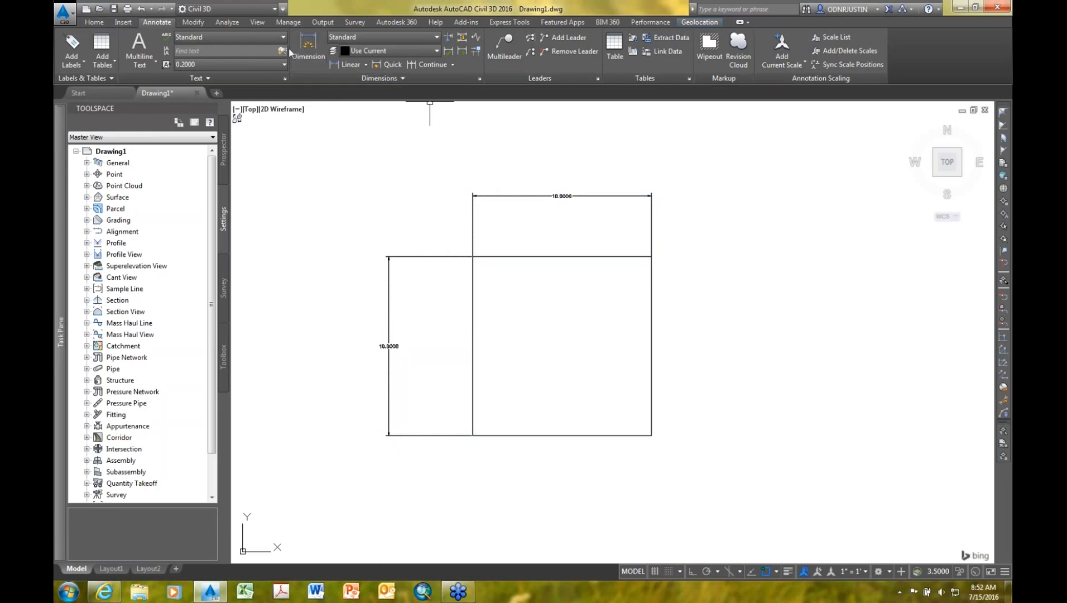
Step: Make Annotative the current dimension style and dimension the square's right side at 1"=1'
click(436, 38)
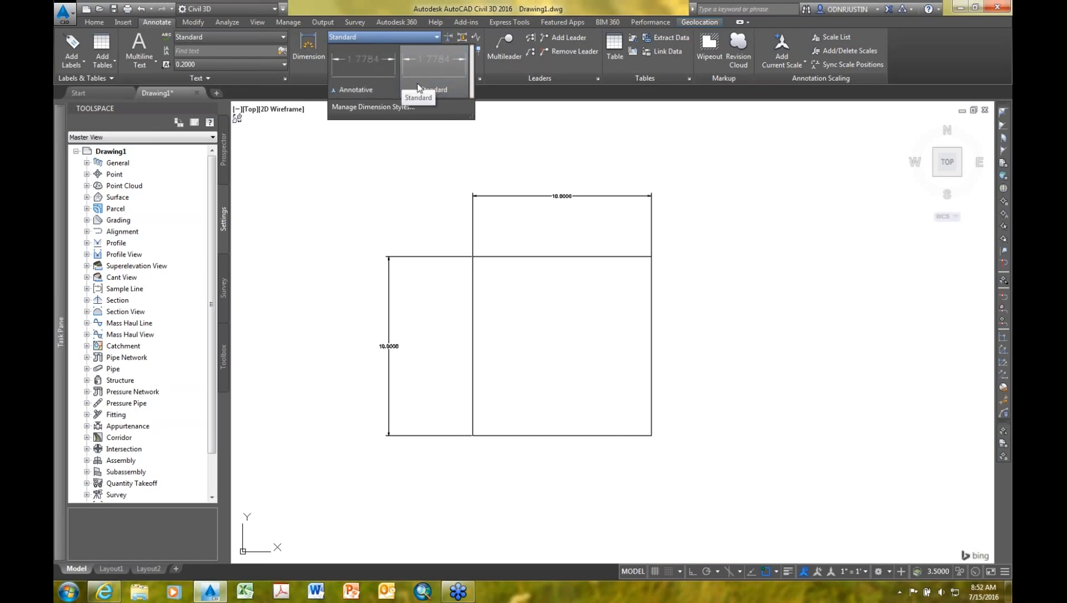
click(377, 80)
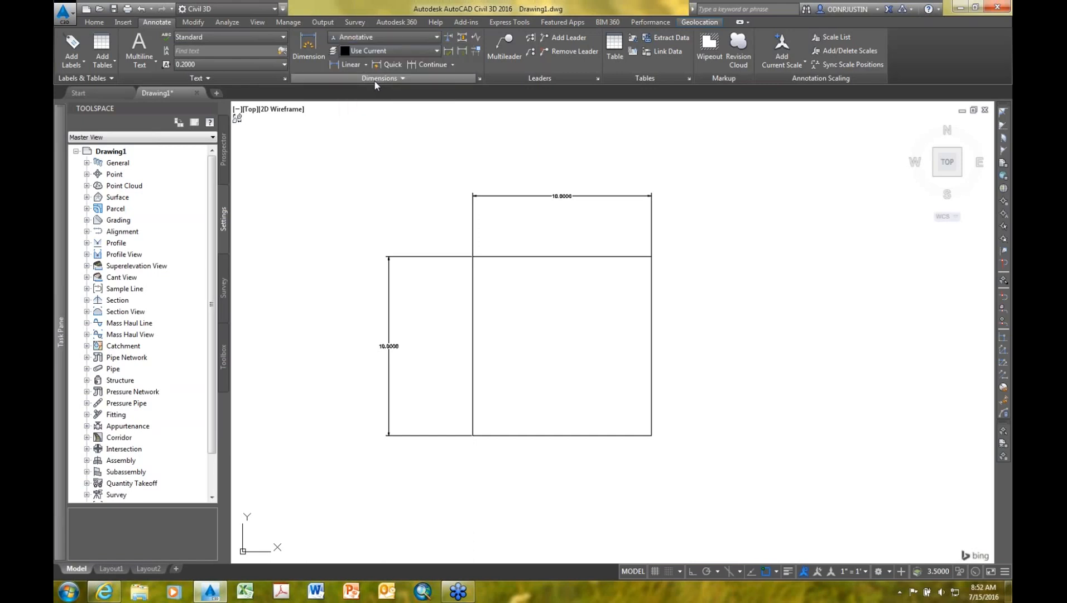
click(348, 66)
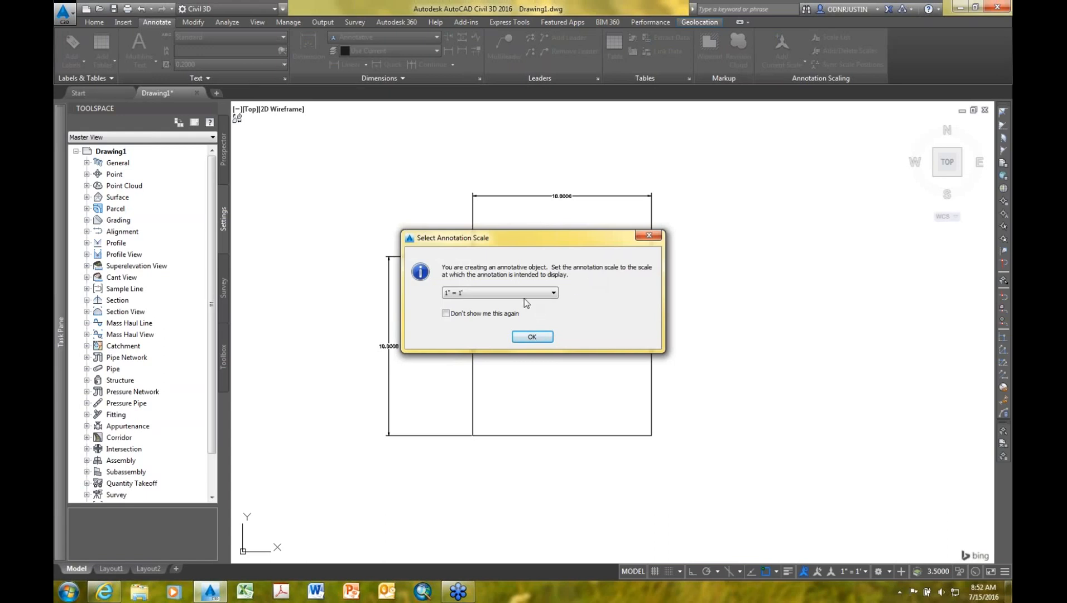
click(531, 338)
click(651, 257)
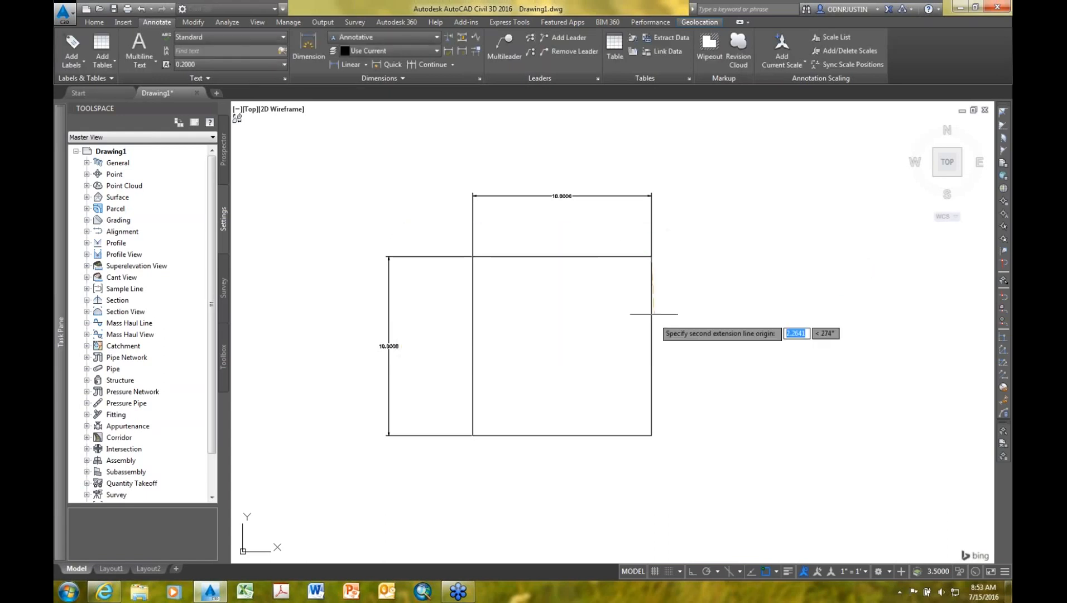
click(651, 435)
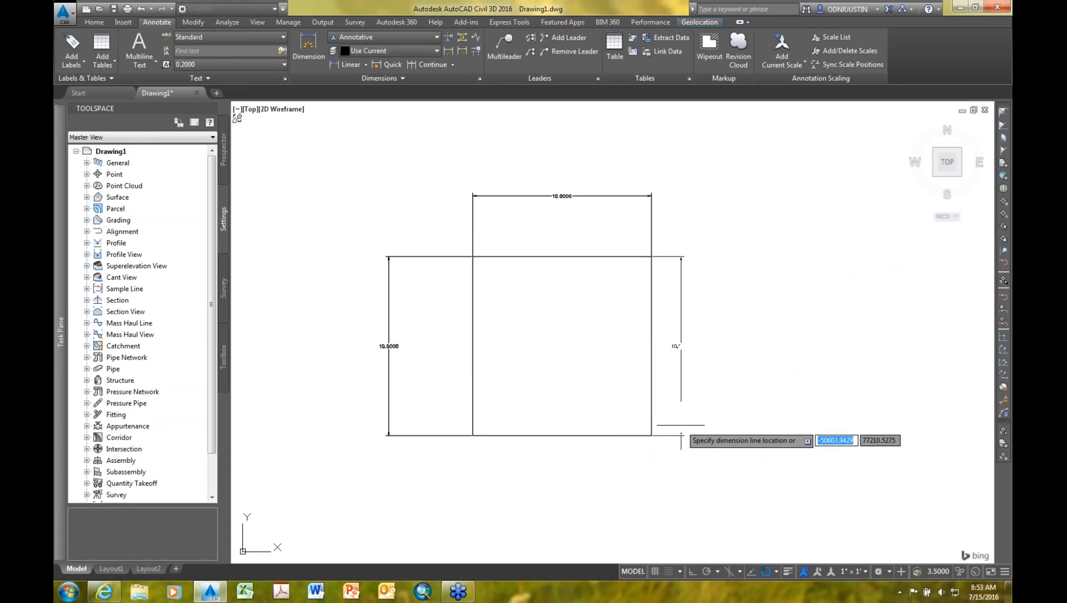
click(721, 436)
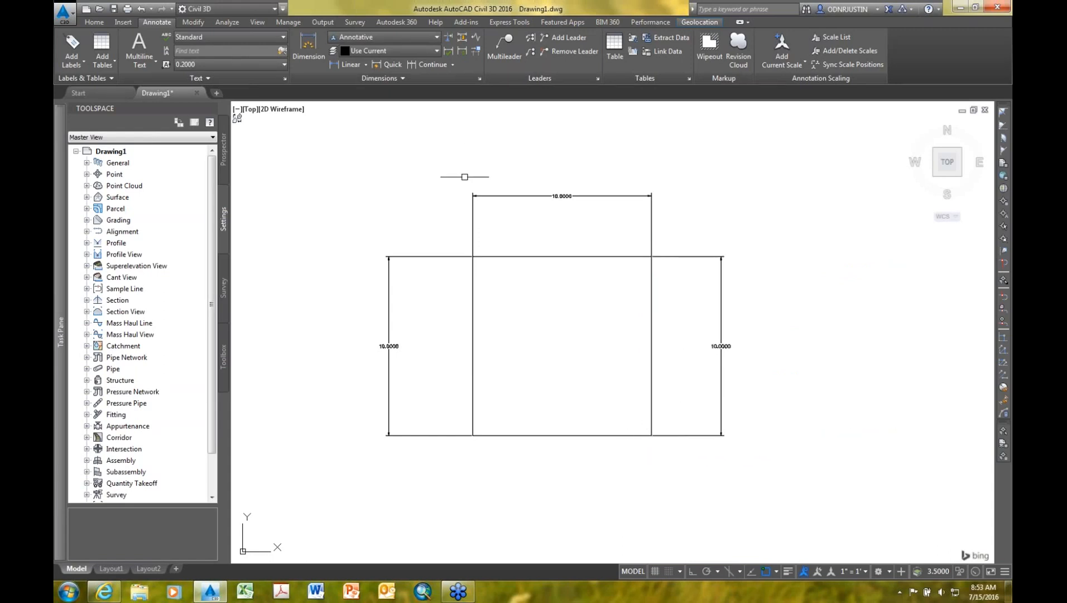
Step: Dimension the square's bottom edge and switch to the Layout1 sheet
click(346, 66)
click(472, 436)
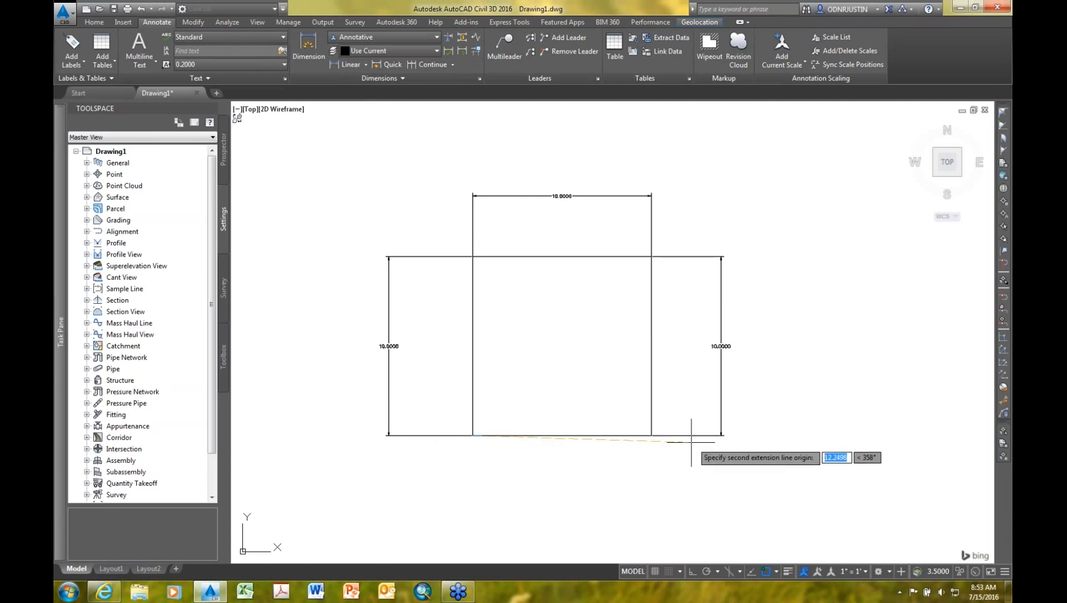
click(651, 435)
click(655, 478)
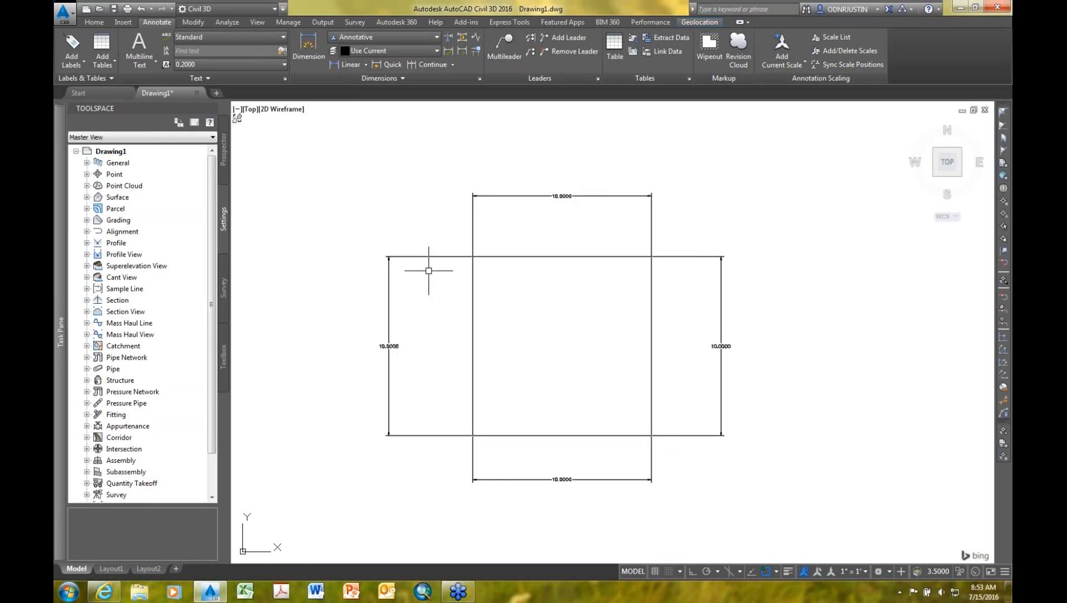
click(111, 569)
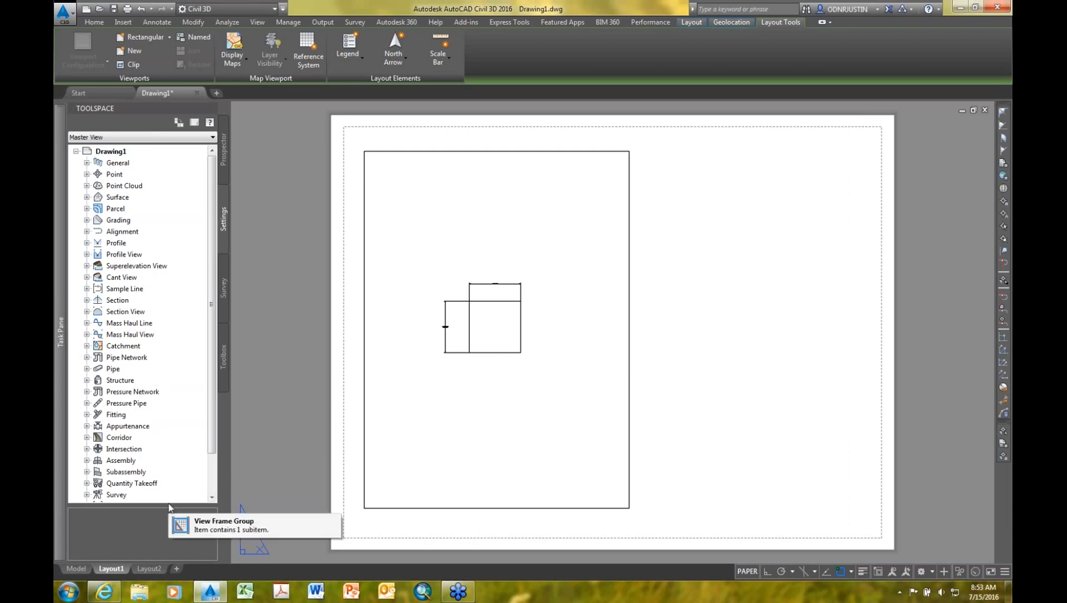
Step: Switch to model space, back to Layout1 to check the viewport scale, then return to Model
click(76, 568)
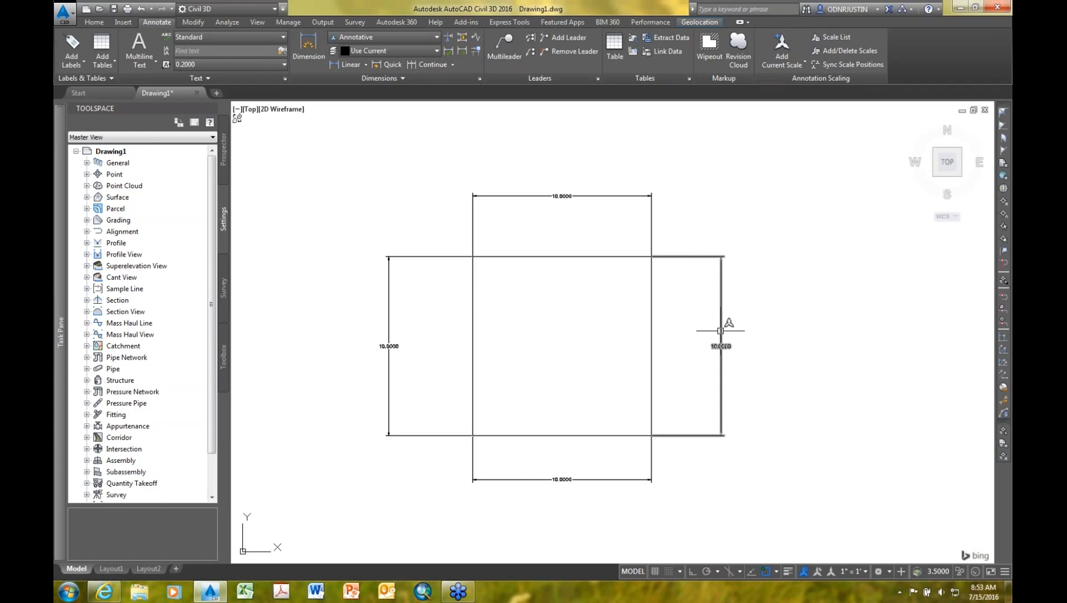
click(112, 570)
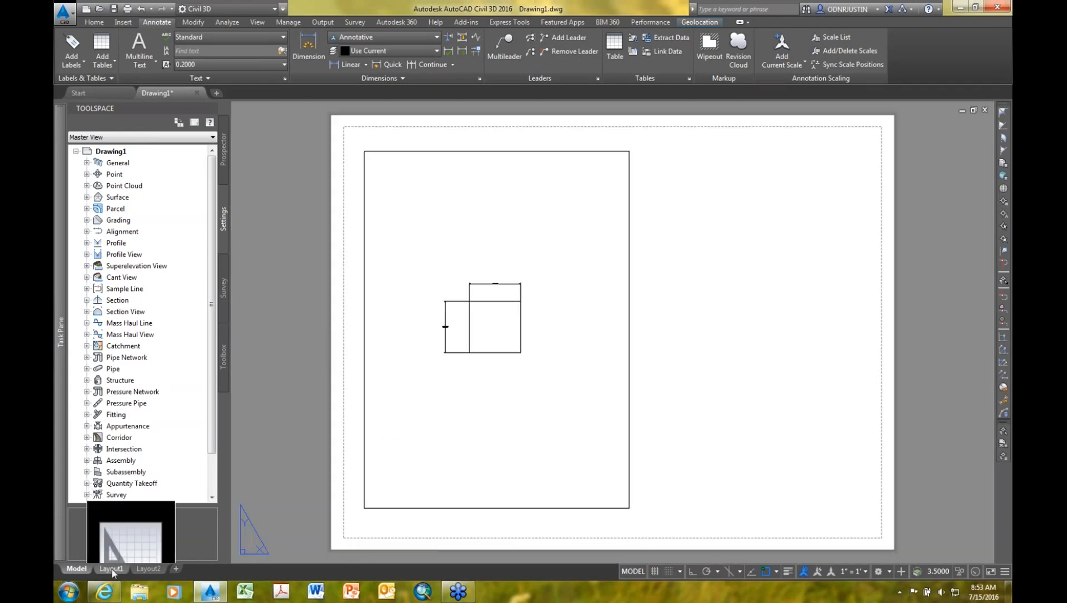
click(438, 507)
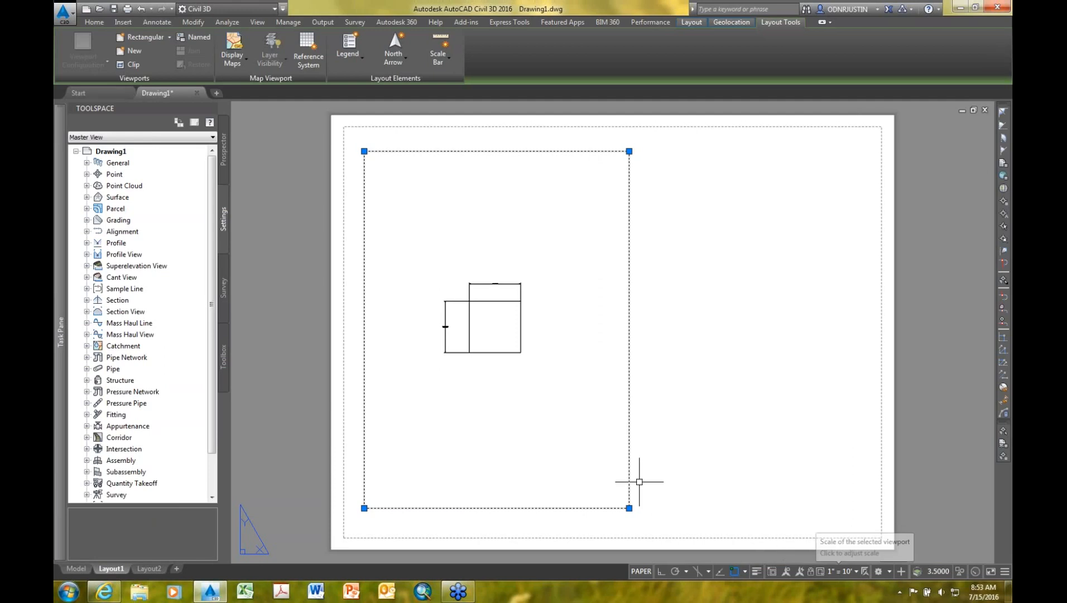
click(77, 568)
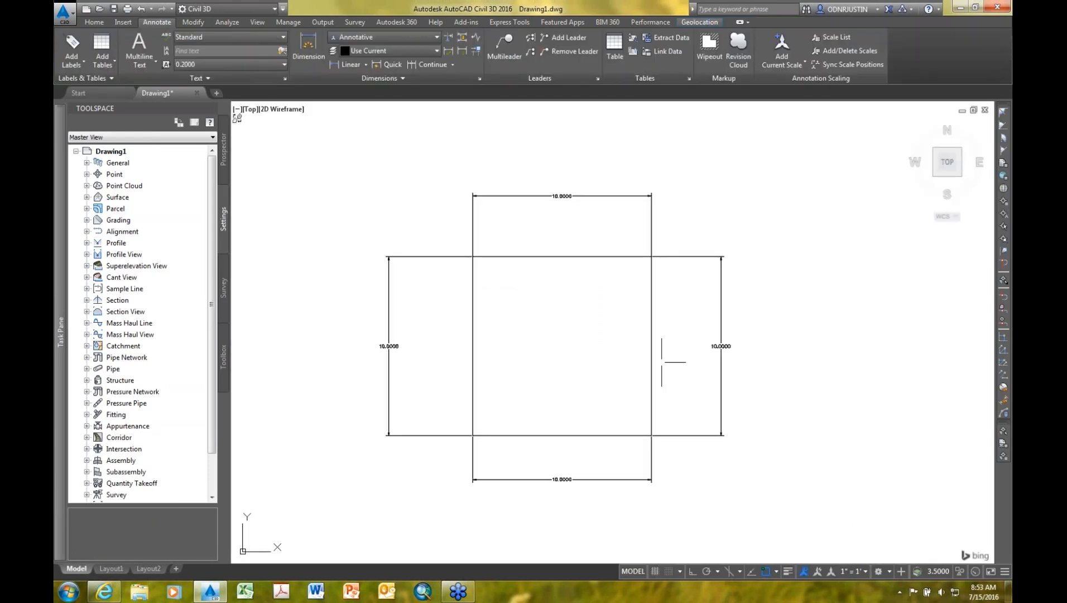
Step: Select the right and bottom 10.0000 dimensions and open their Properties
click(719, 347)
click(651, 456)
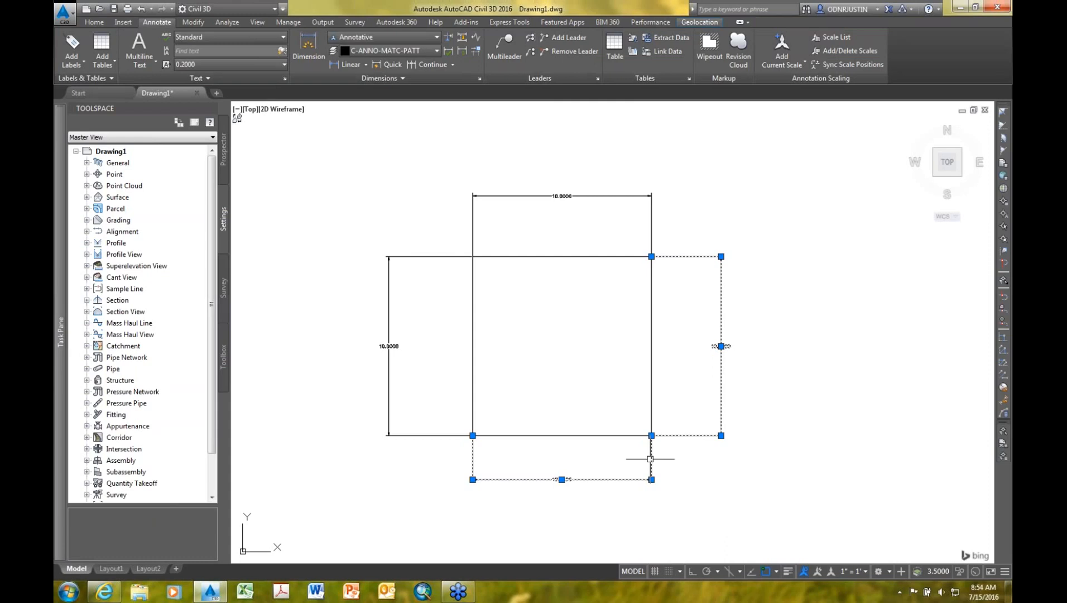
right_click(650, 459)
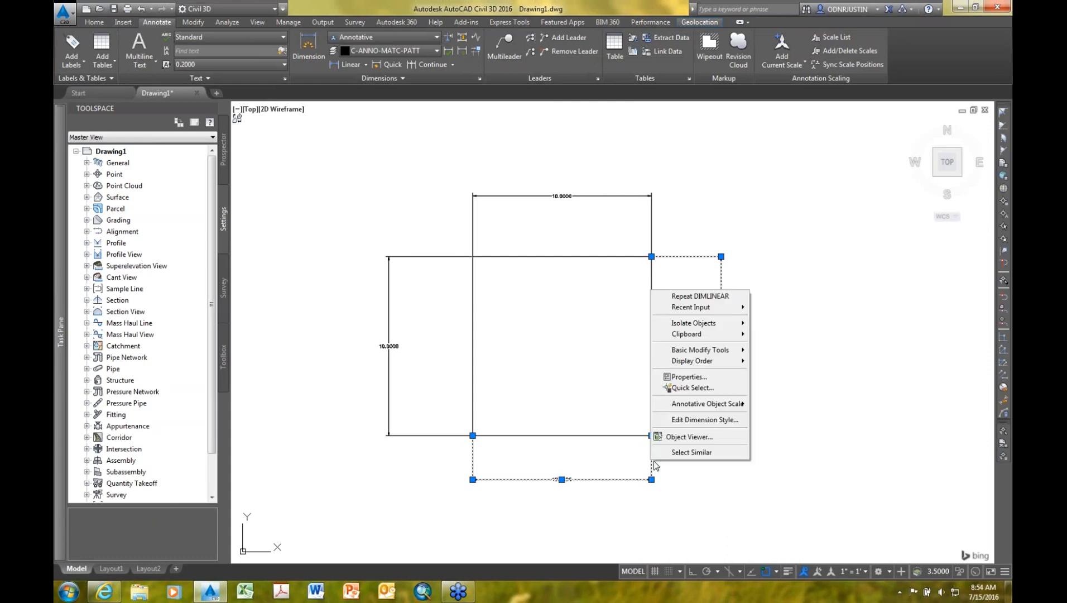
click(694, 378)
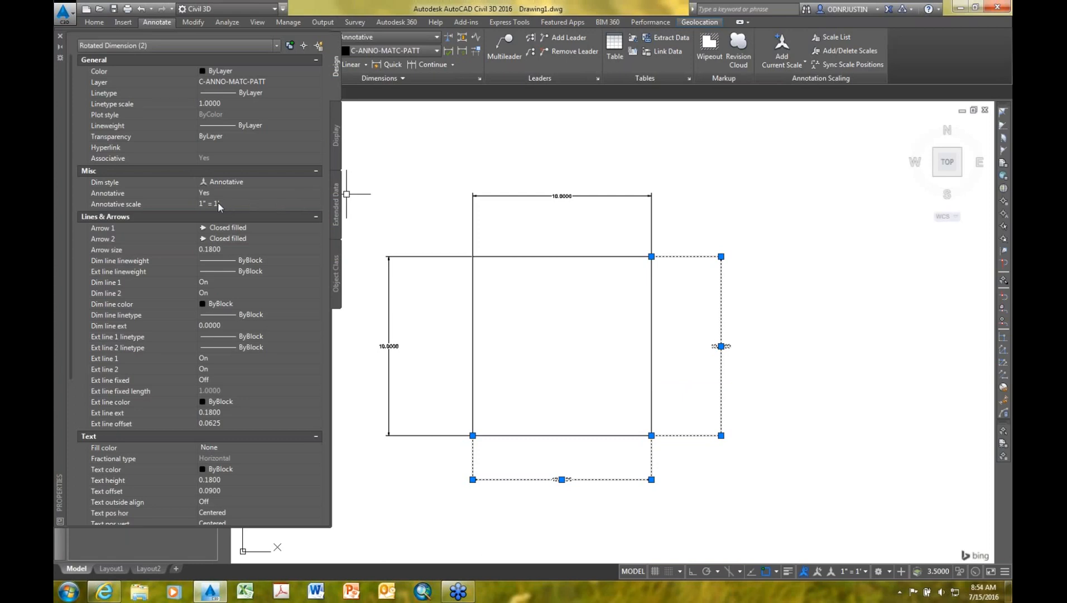
Step: Add the 1" = 10' annotation scale to both dimensions and close Properties
click(316, 204)
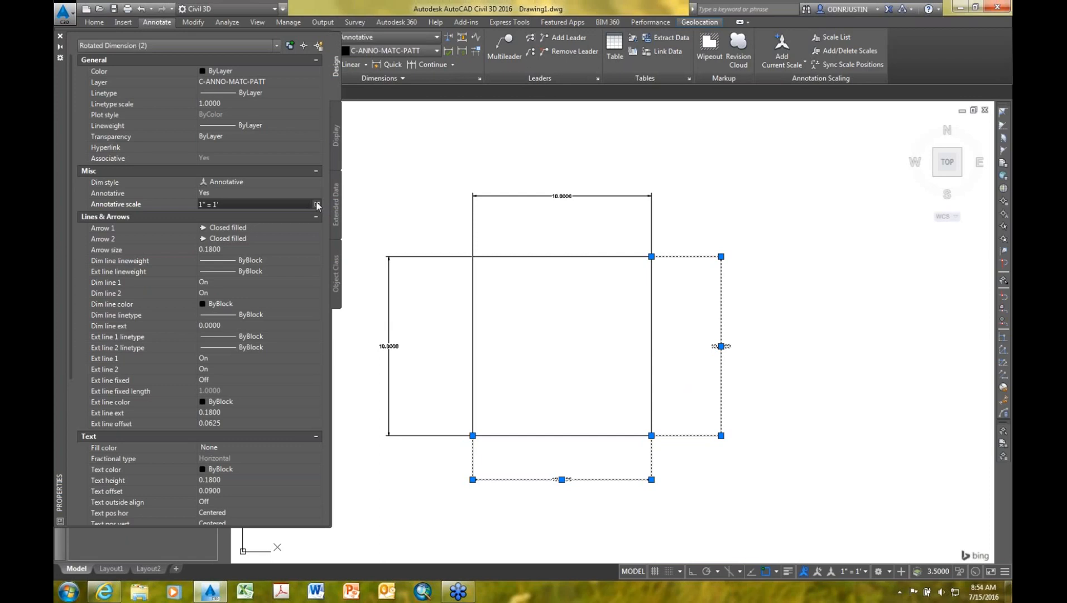
click(301, 206)
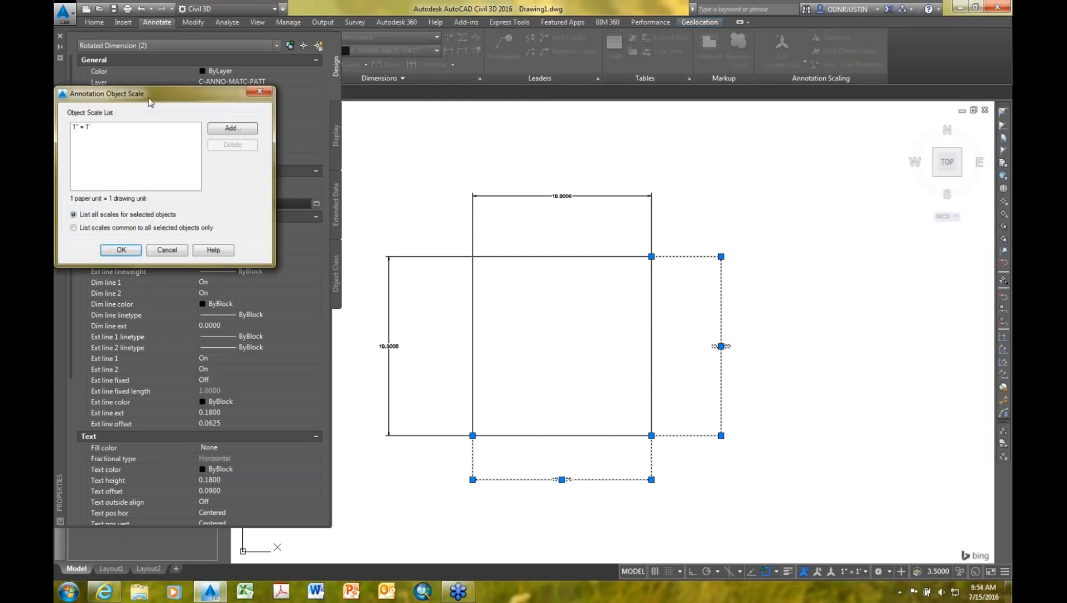
drag(148, 97, 161, 110)
click(244, 140)
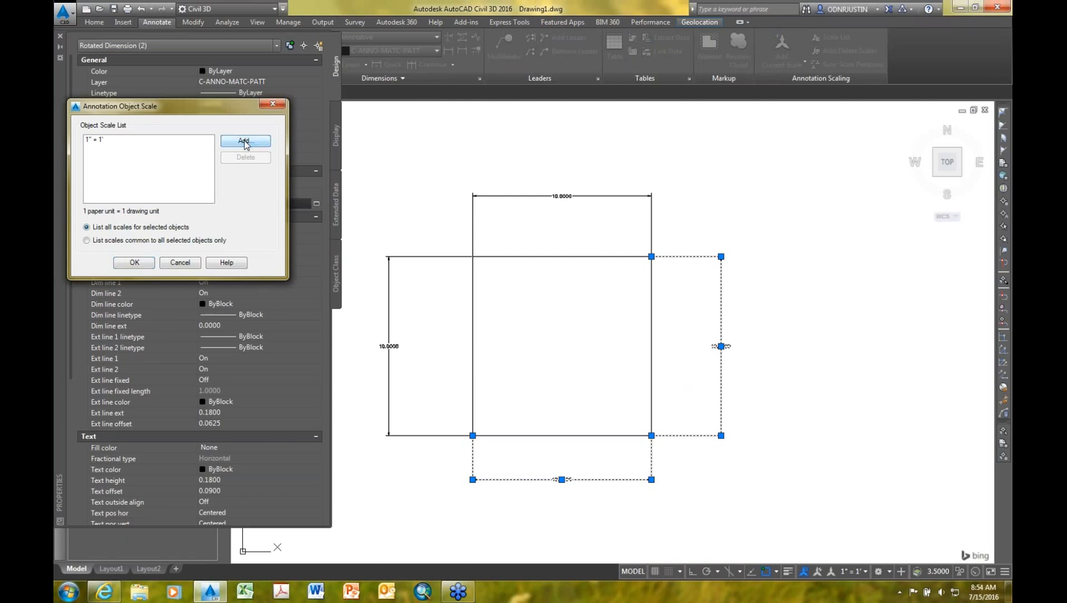
click(126, 136)
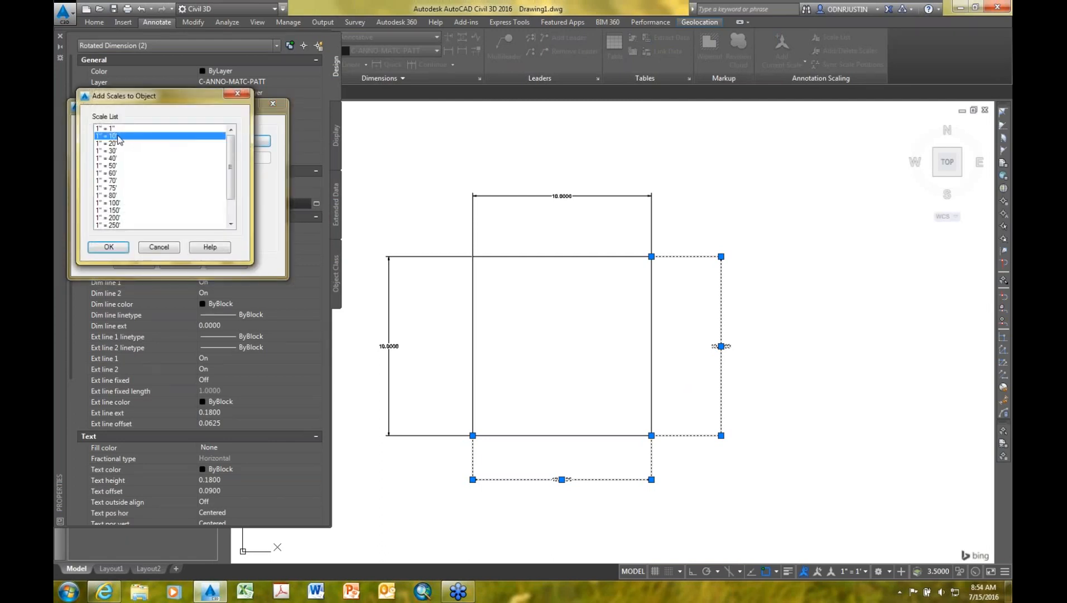
click(109, 248)
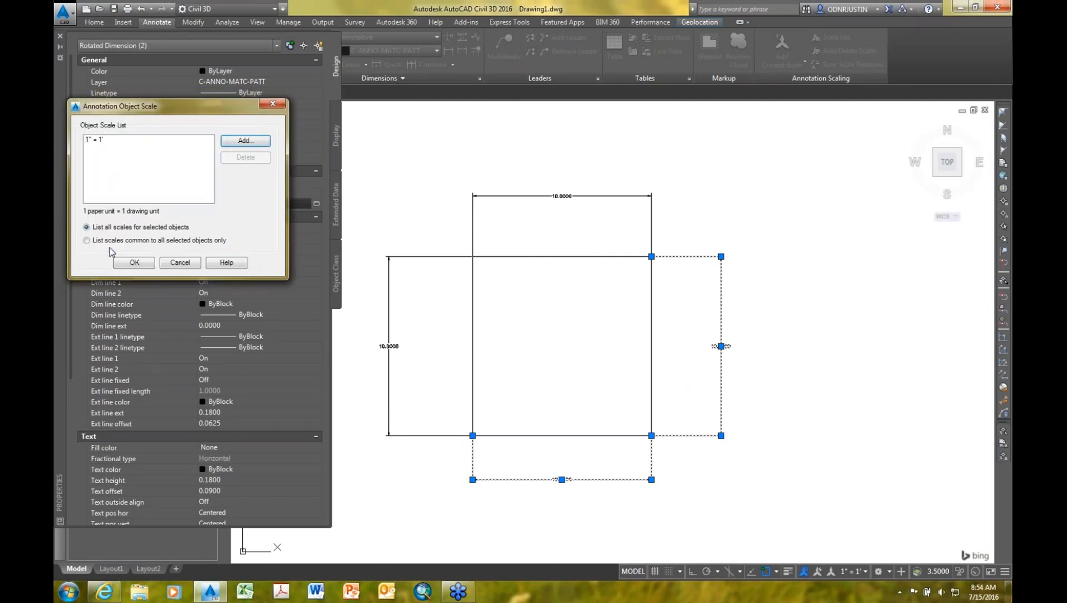
click(134, 262)
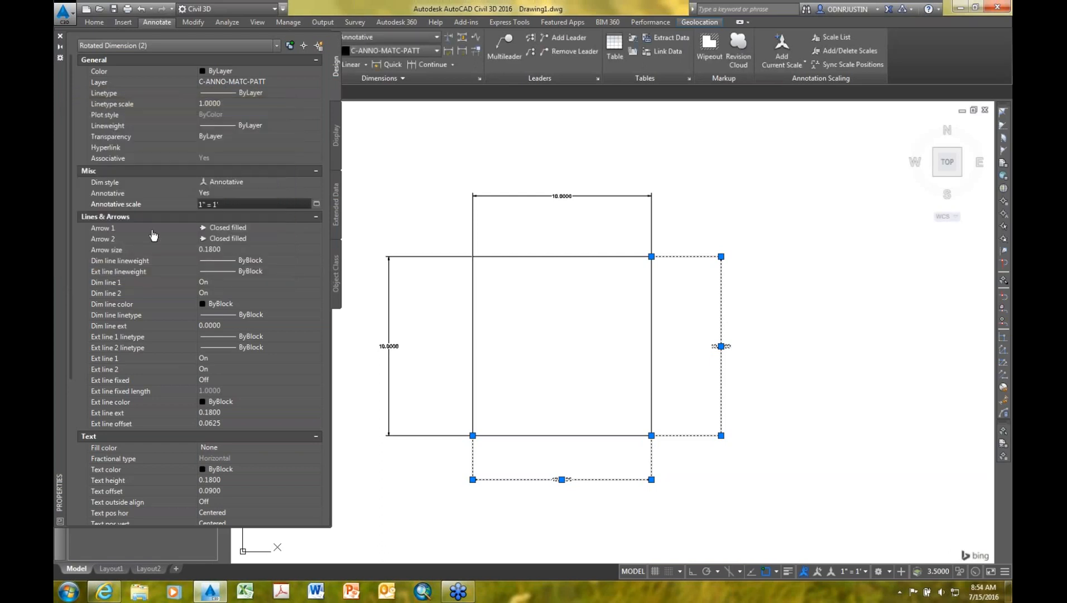
click(60, 36)
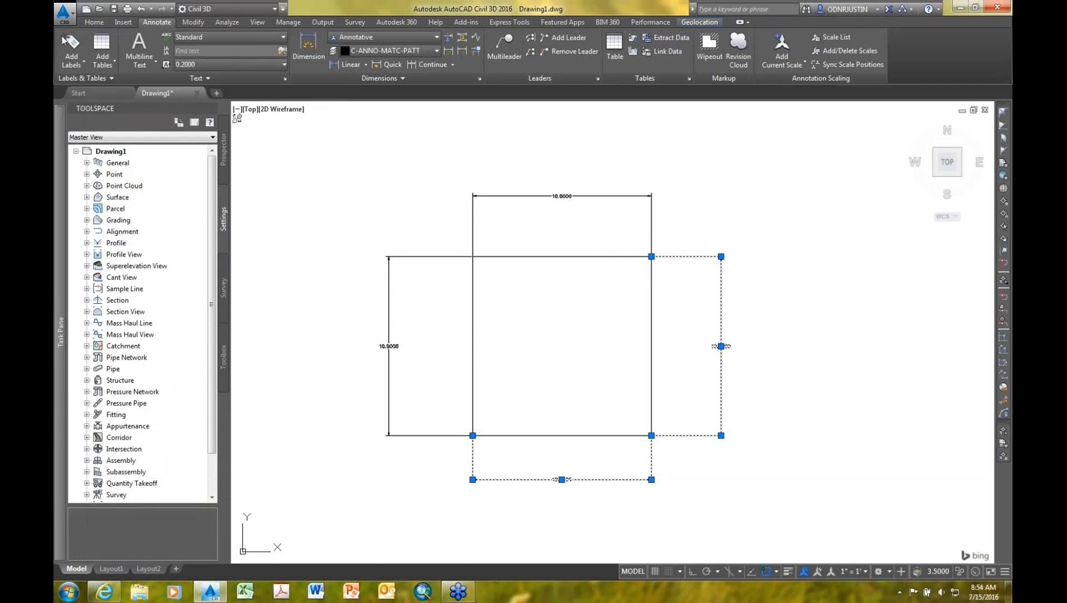
Step: View the dimensions on Layout1, select the right and bottom dimensions in model space, then revisit Layout1
click(112, 568)
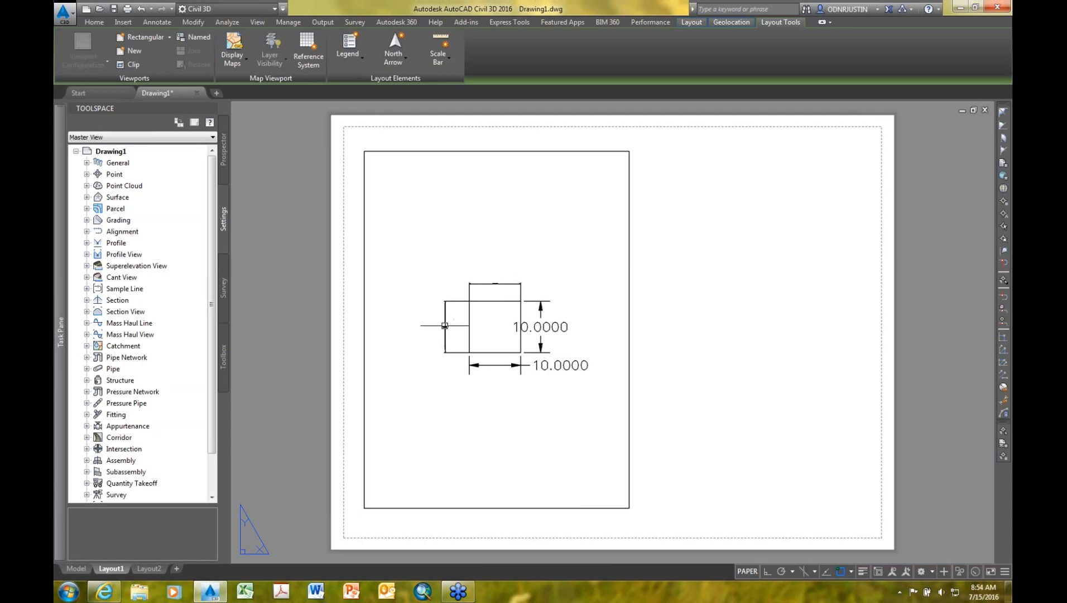
click(74, 568)
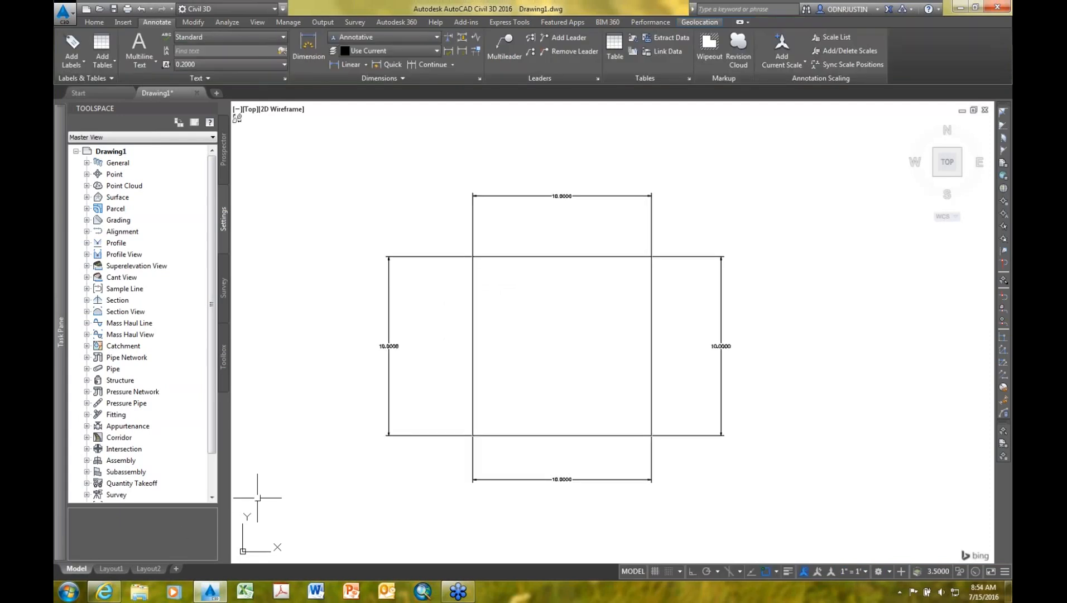
click(721, 396)
click(612, 478)
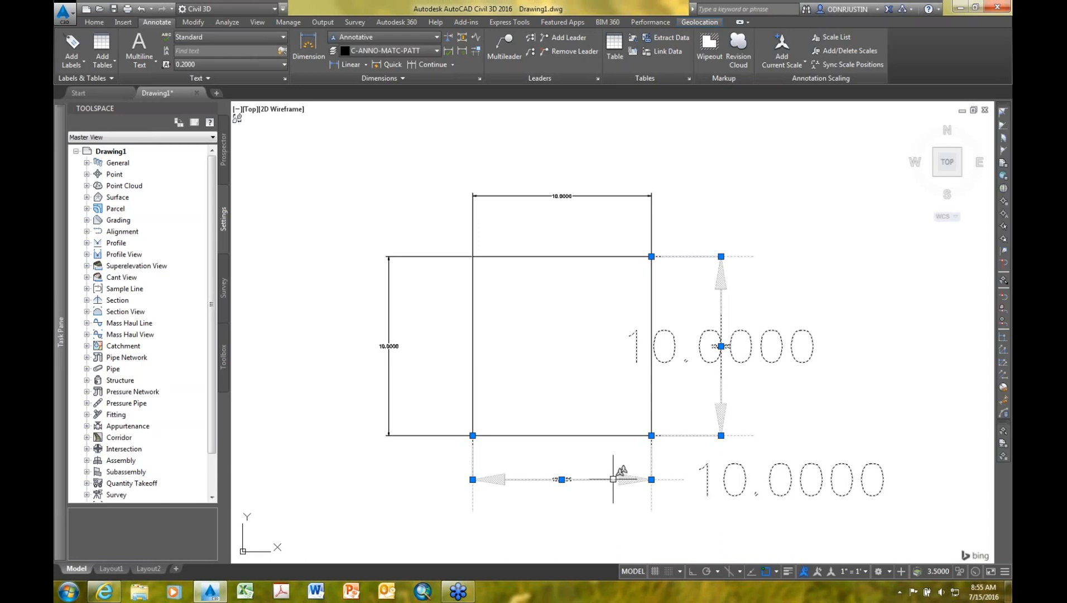
click(108, 568)
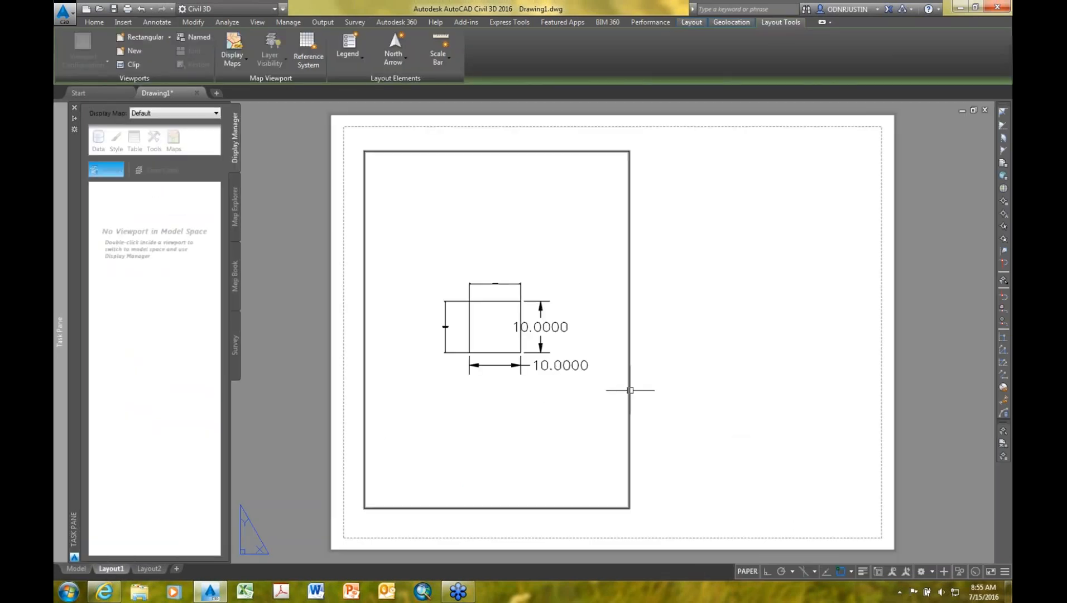
Step: Try the Layout1 viewport at 1" = 20', restore it to 1" = 10', then go back to Model space
click(630, 390)
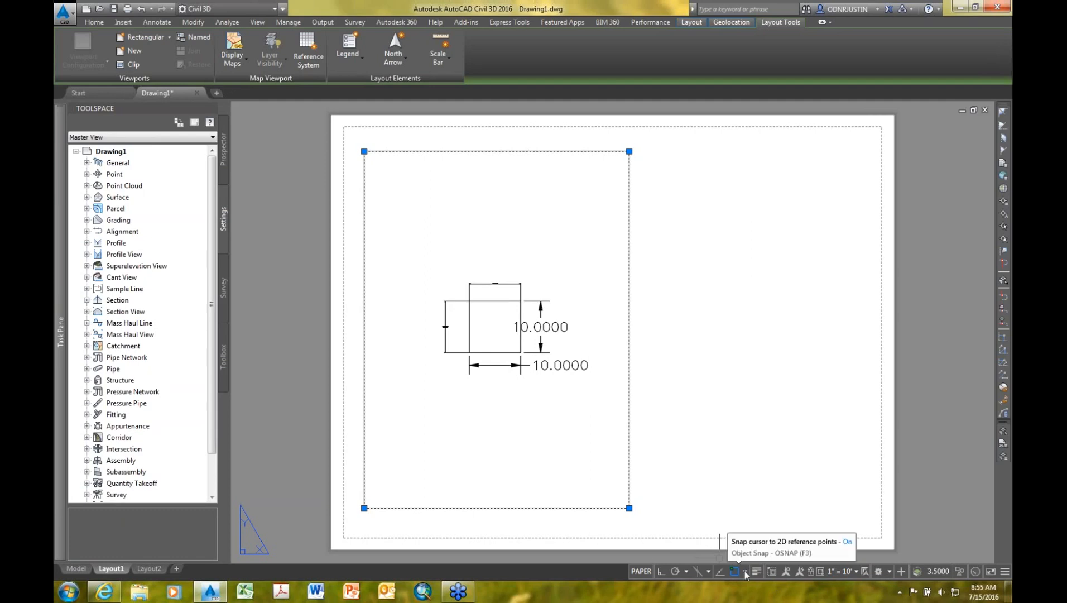
click(857, 572)
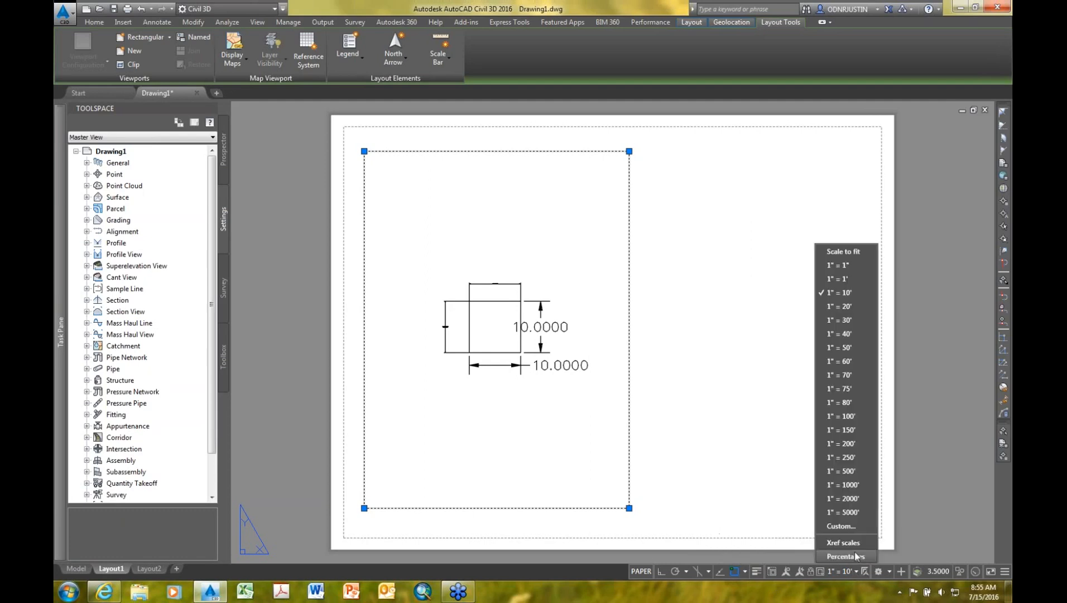
click(843, 306)
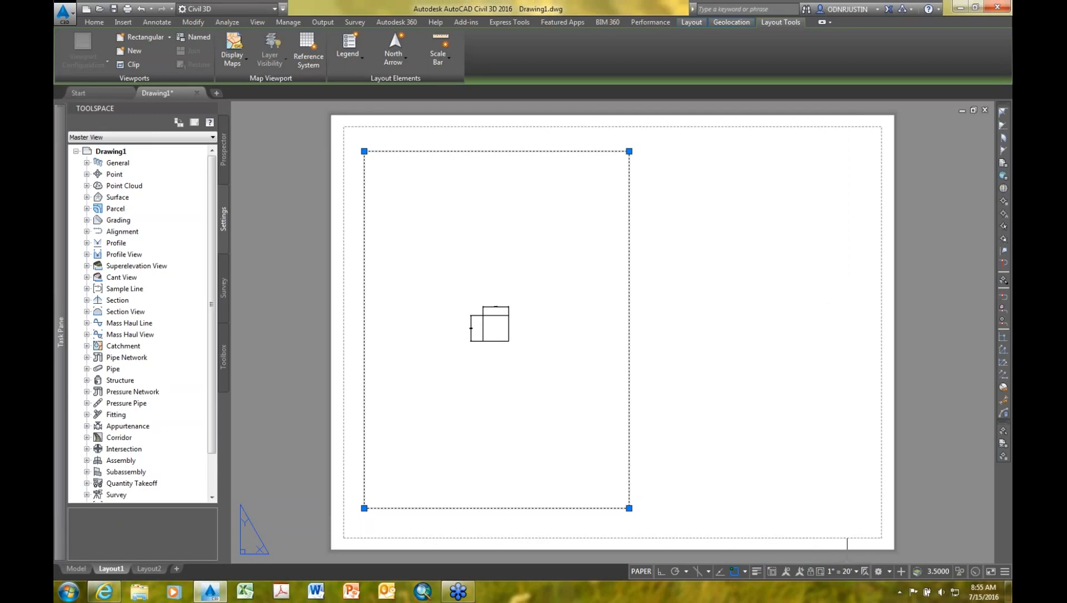
click(855, 572)
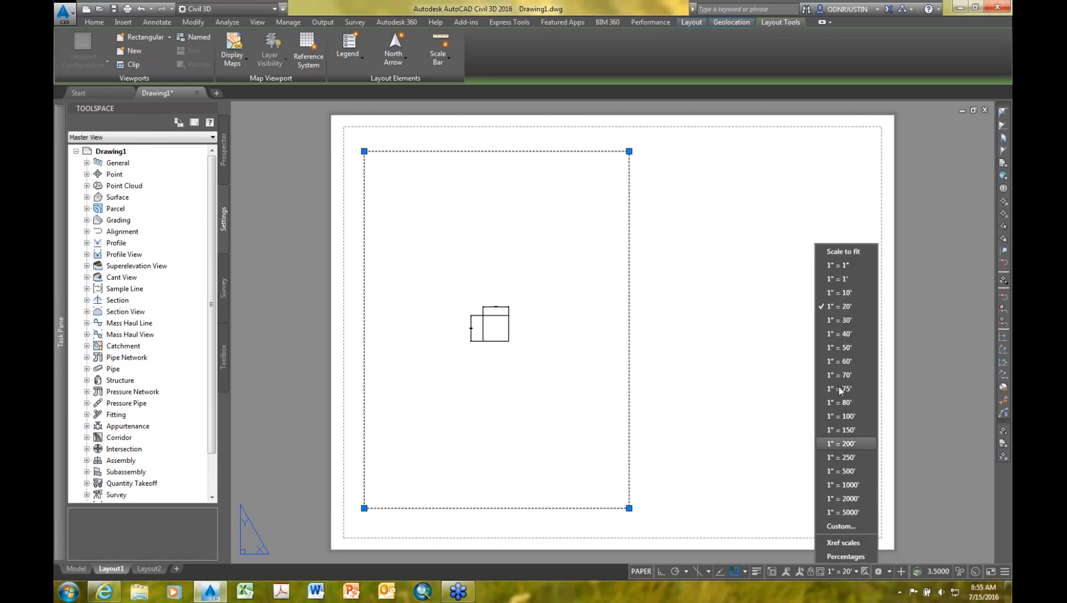
click(841, 293)
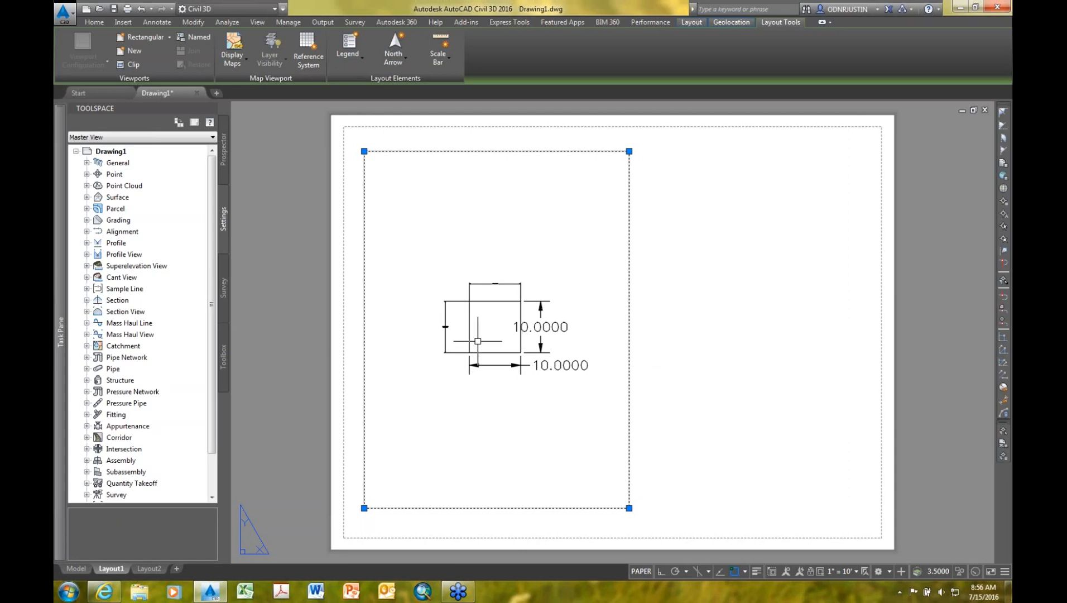
click(76, 568)
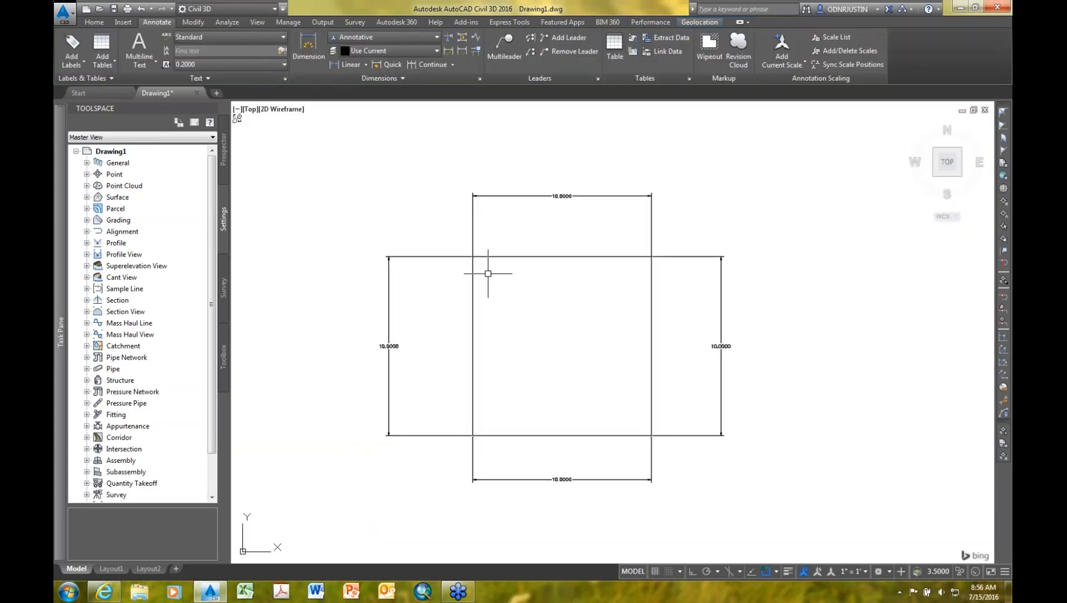
Step: Pan the view and delete the square's left 10.0000 dimension
middle_drag(562, 327, 470, 308)
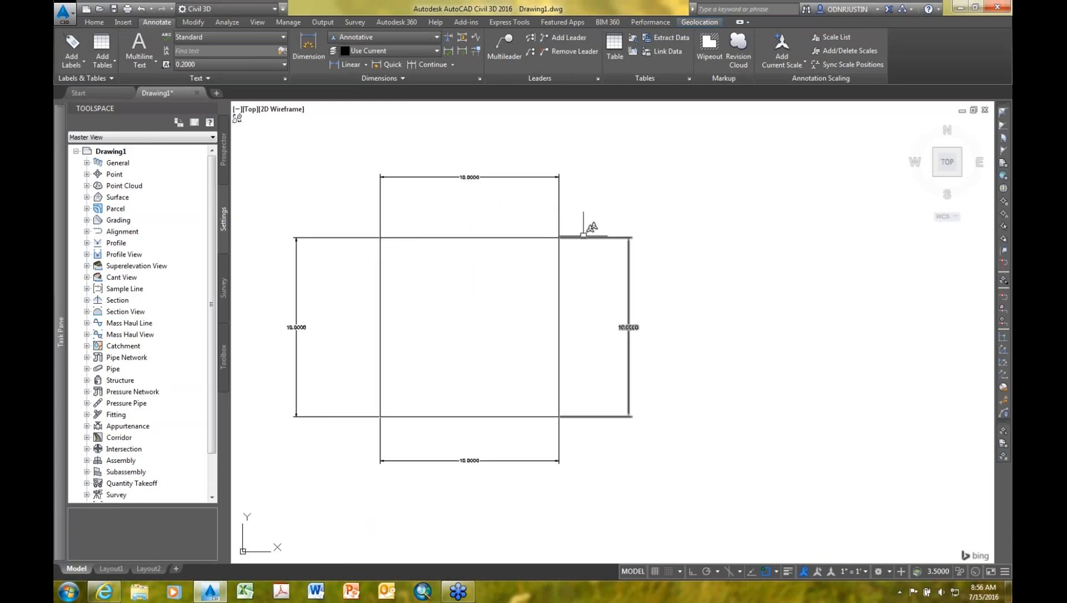
middle_drag(443, 282, 623, 299)
click(510, 251)
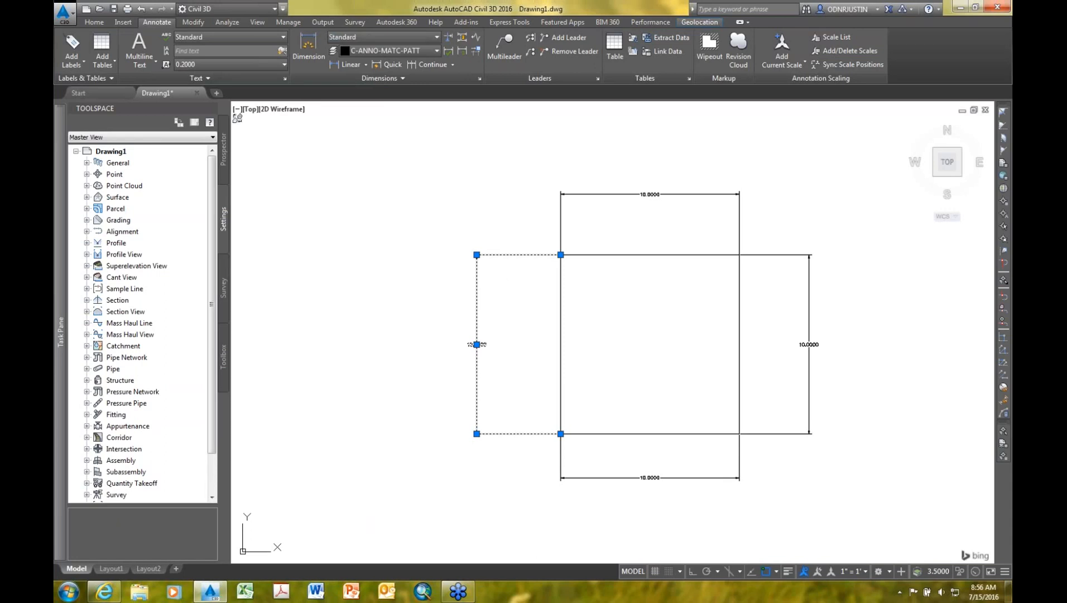
key(Delete)
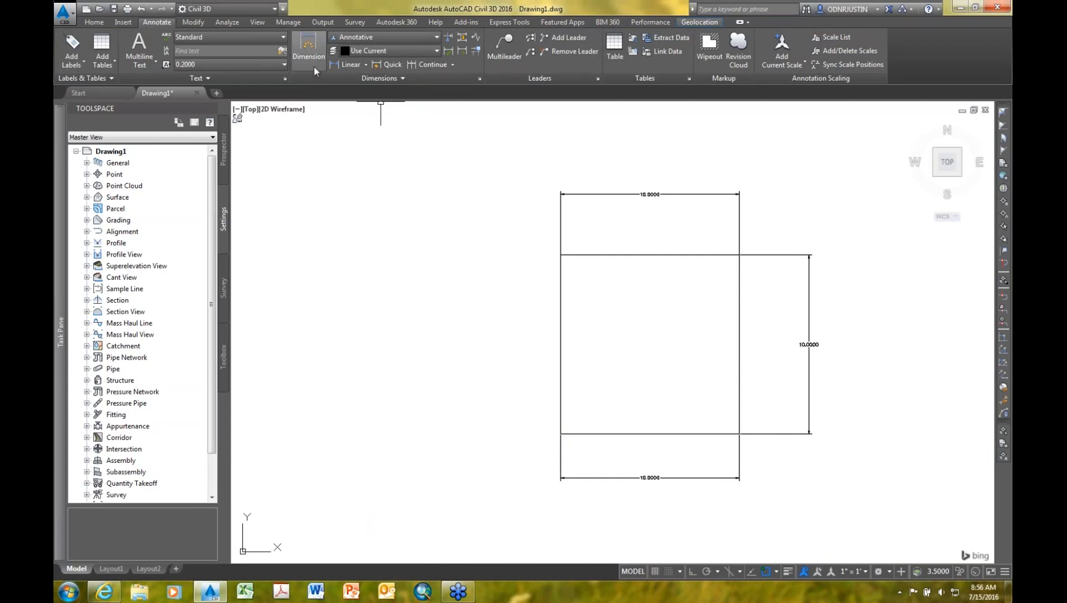
Step: Draw a line from inside the square leftward, with a 5-unit angled segment
click(94, 22)
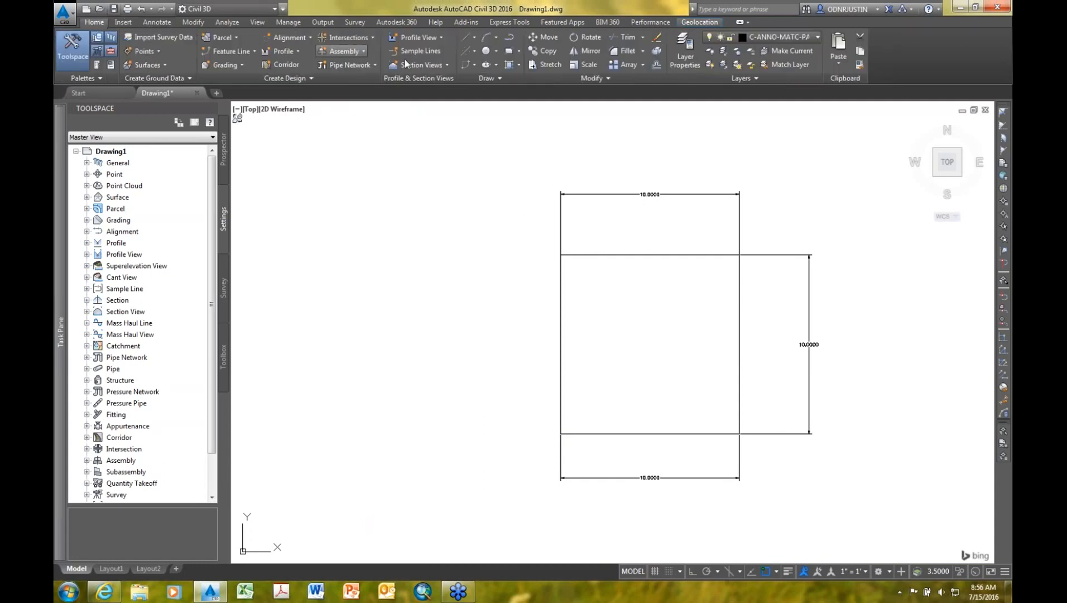
click(509, 38)
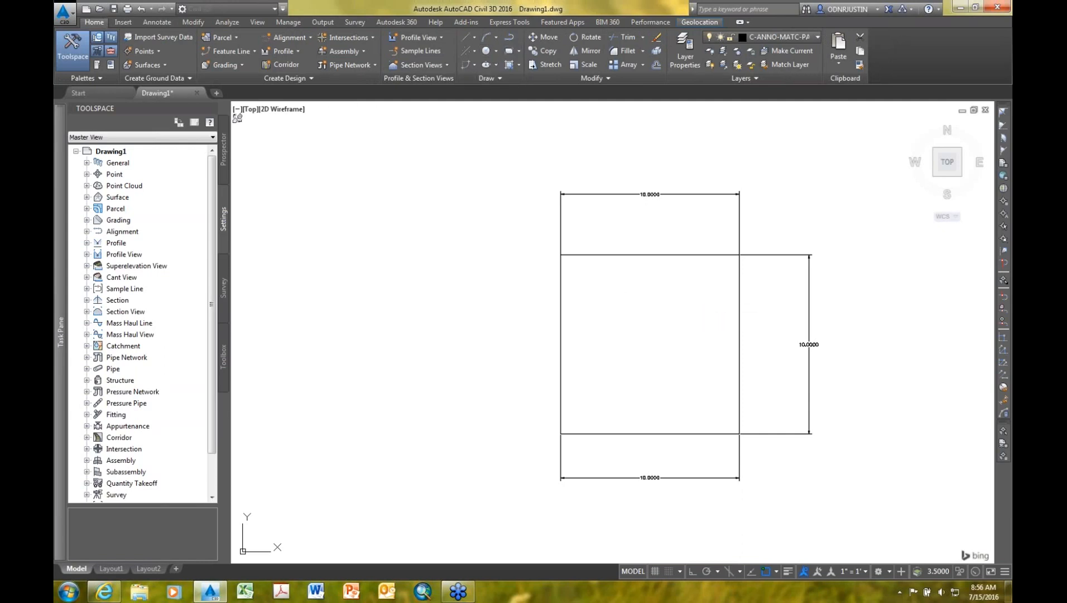
click(603, 303)
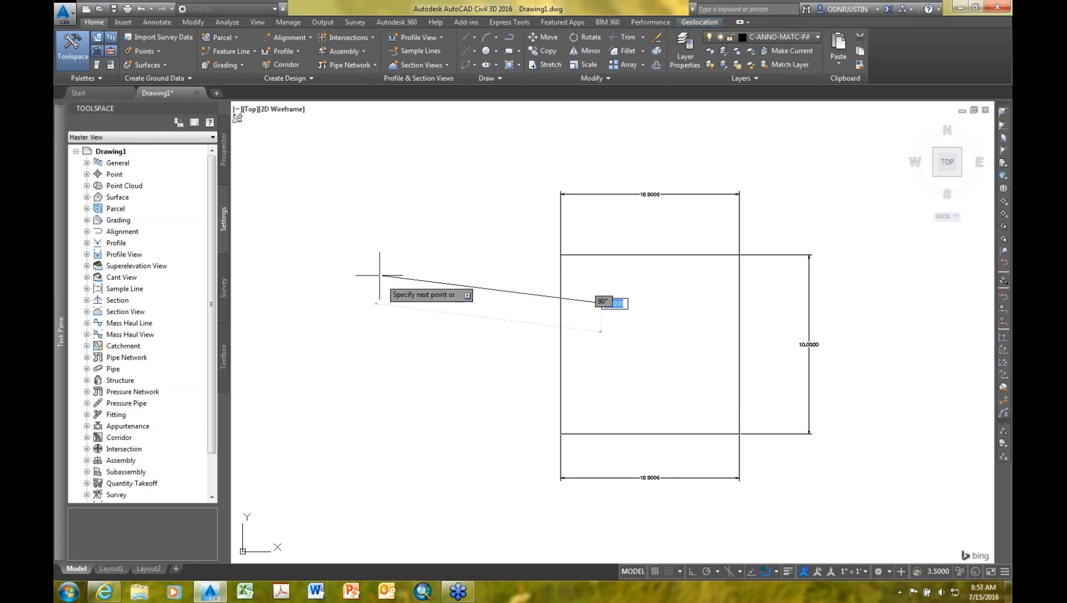
click(387, 303)
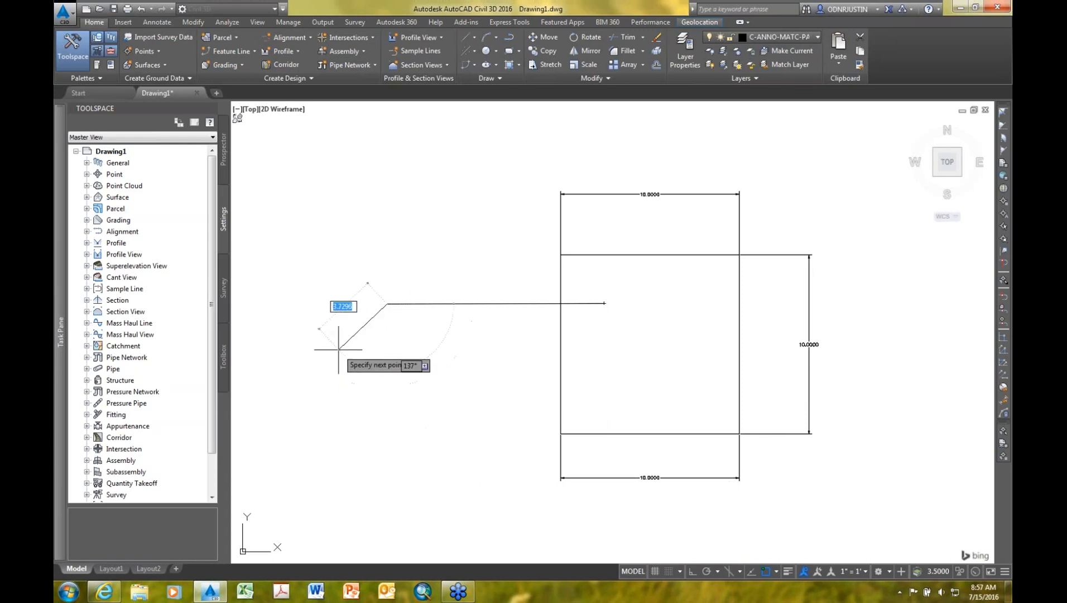
text(5)
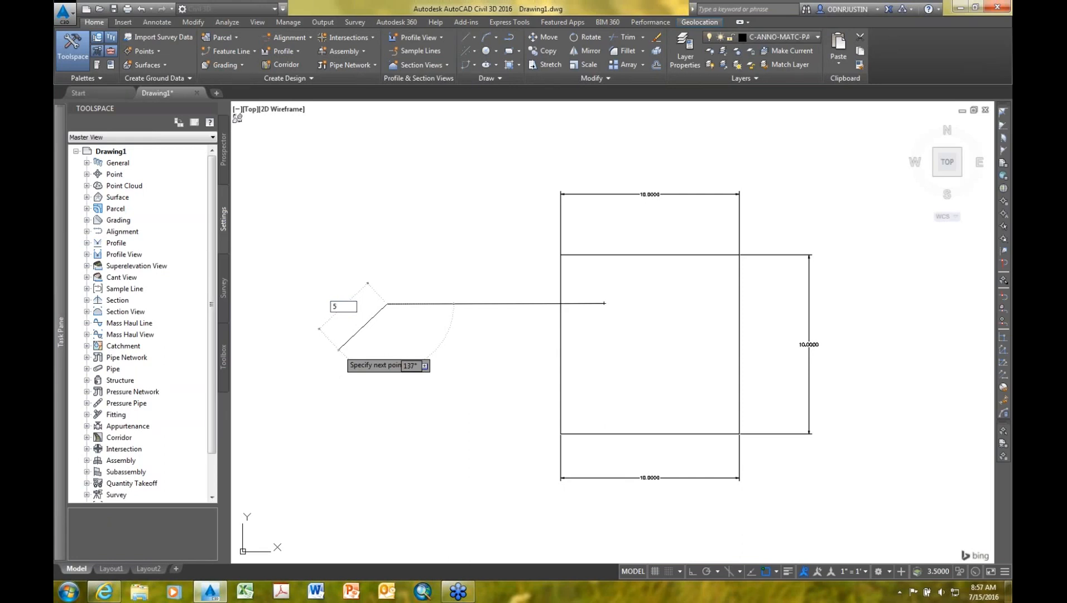
key(Return)
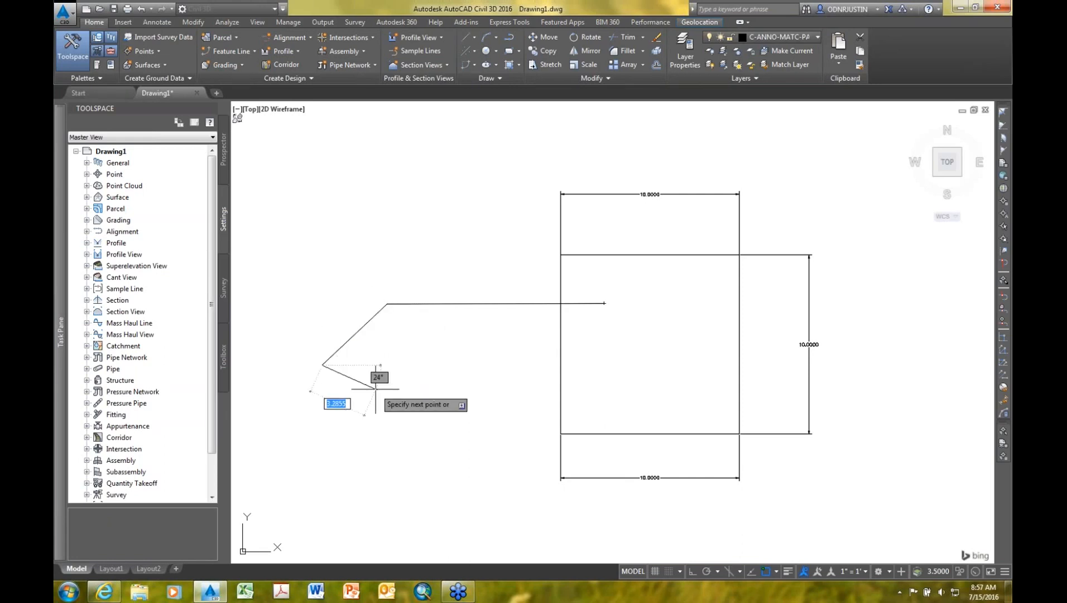
key(Return)
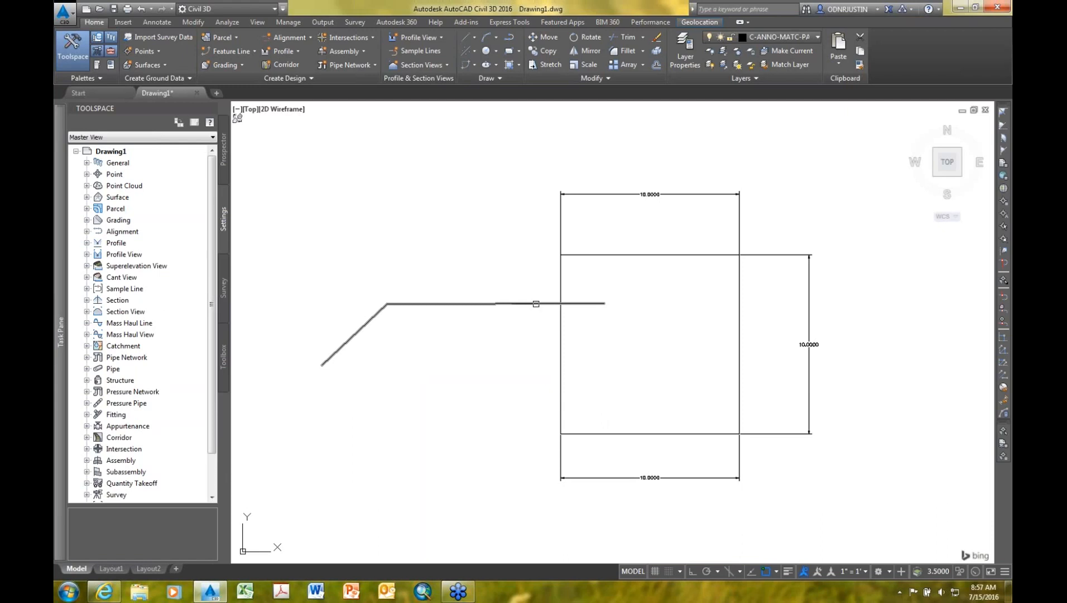
Step: With Ortho on, draw a left-up-right open polyline outline and delete the old bent polyline
click(691, 574)
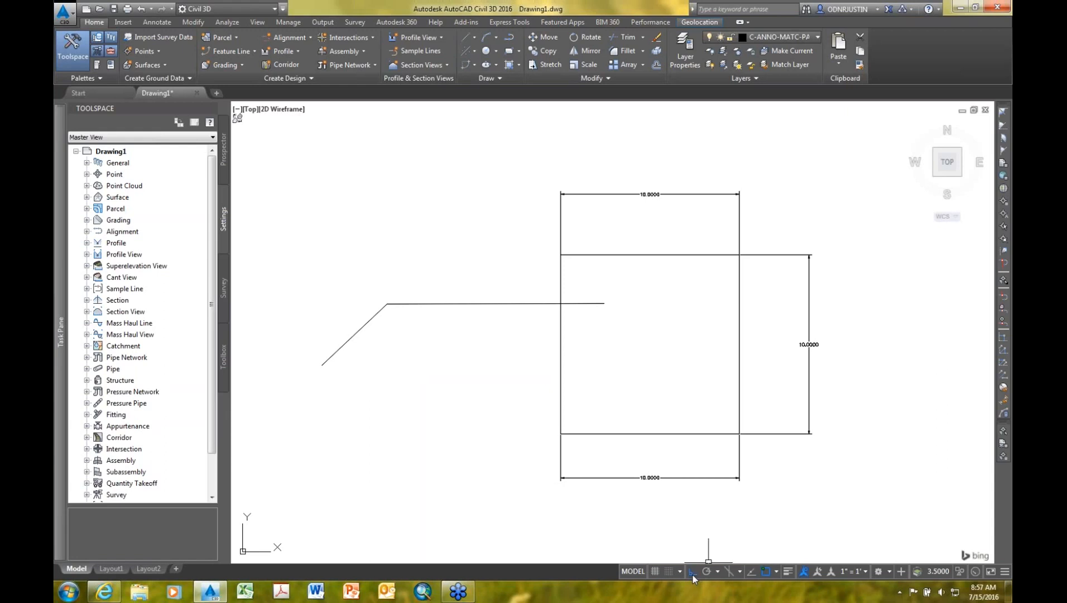
click(509, 38)
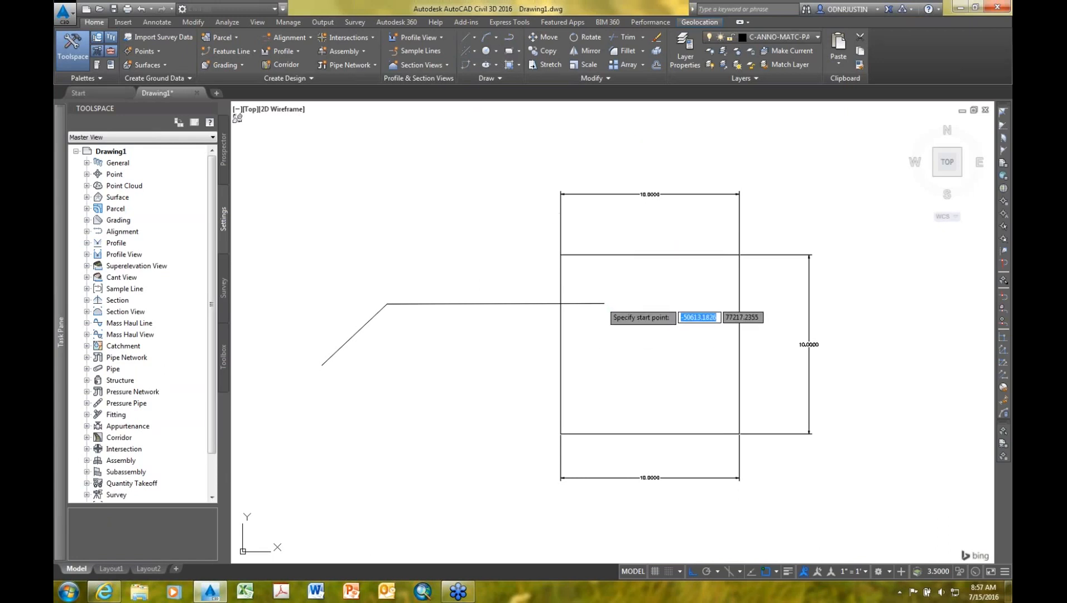
click(603, 303)
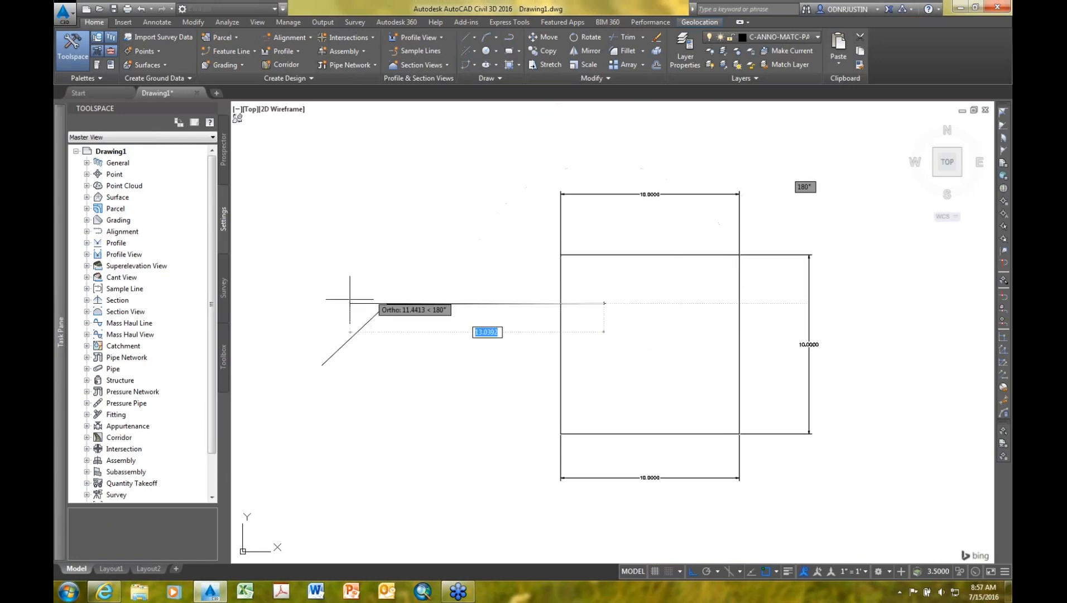
click(315, 303)
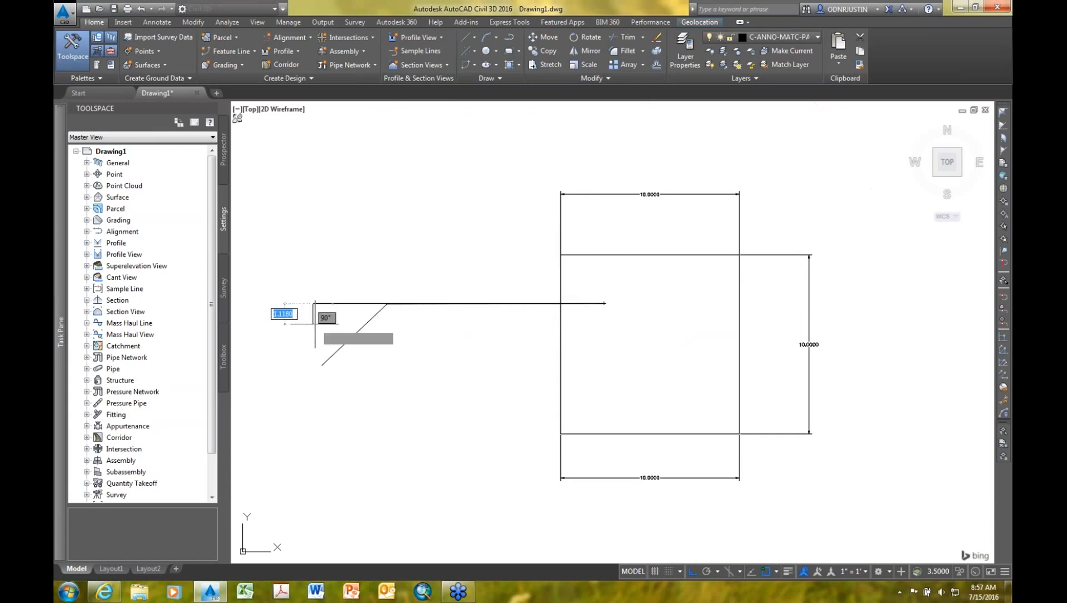
click(312, 219)
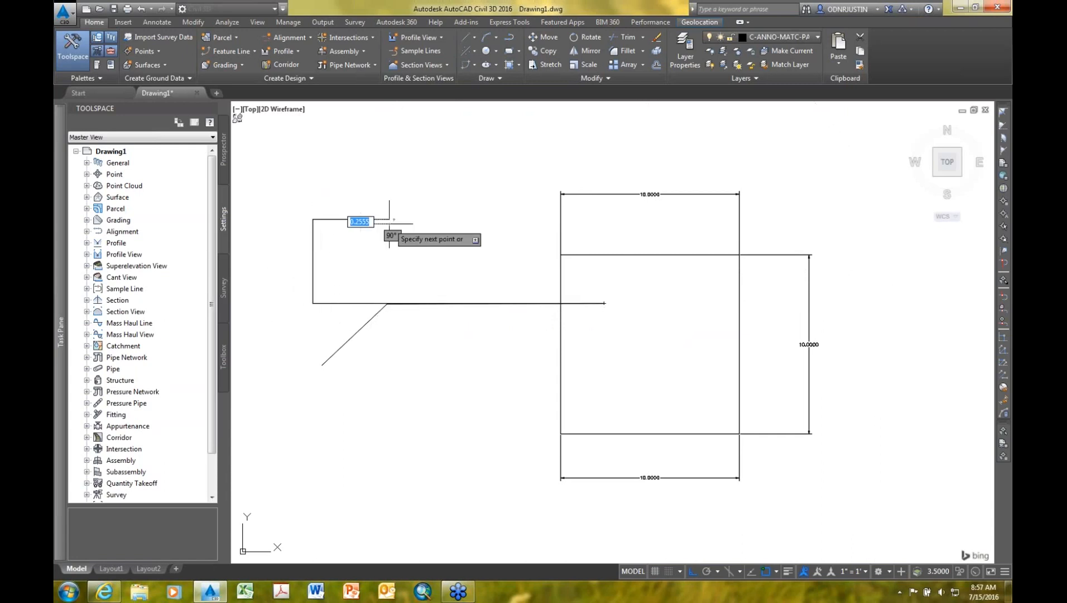
click(389, 222)
key(Return)
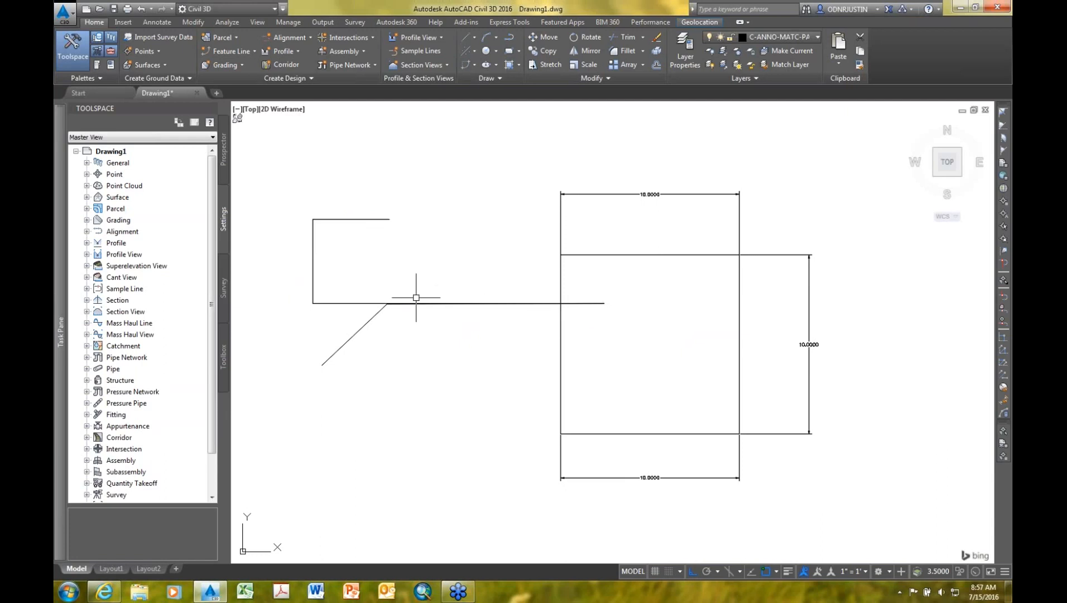
click(371, 318)
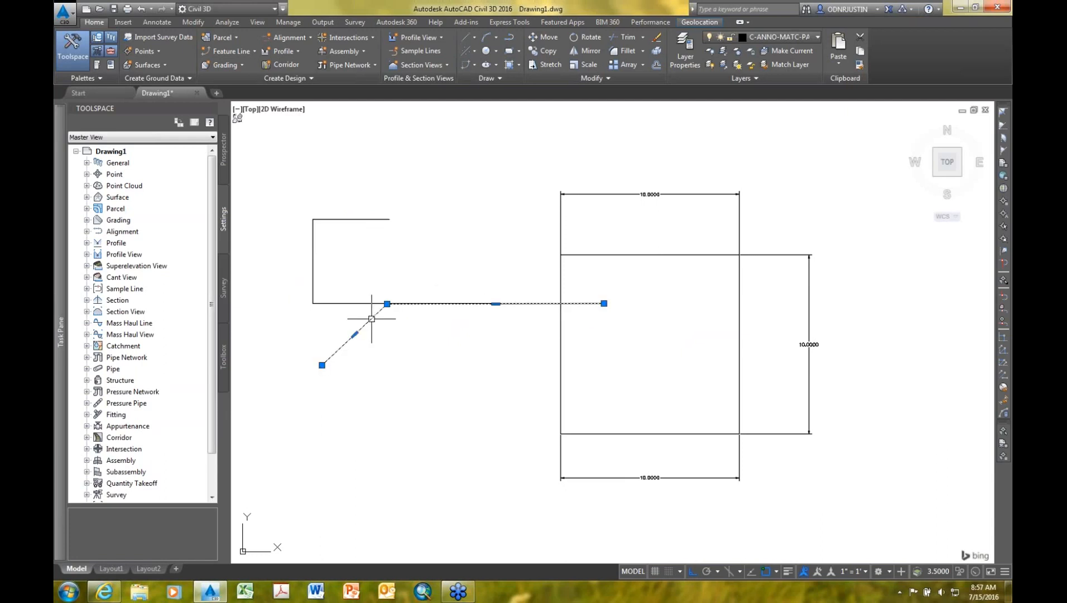
key(Delete)
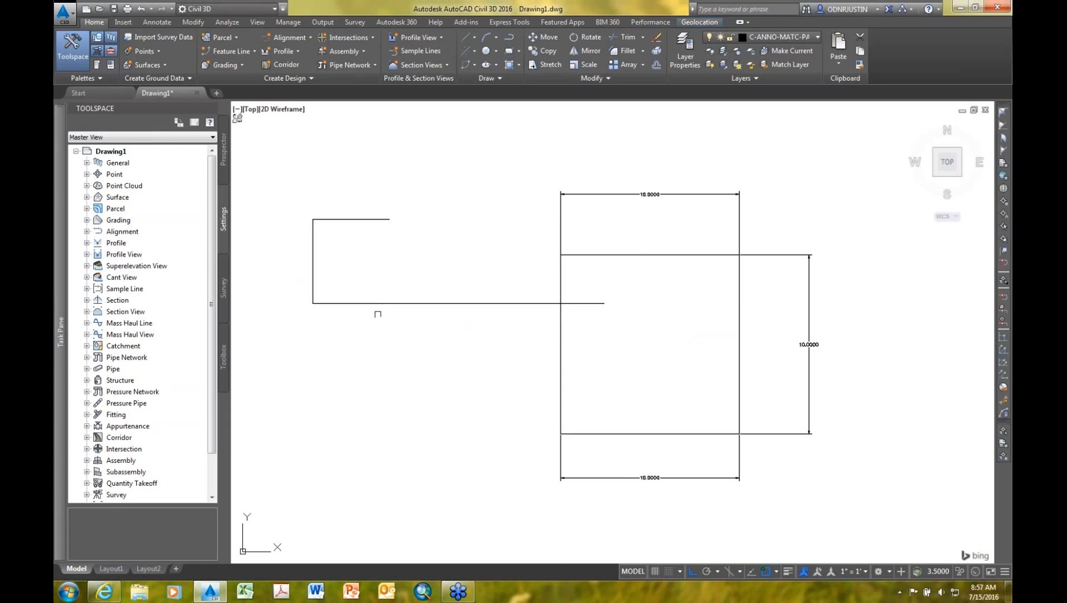
Step: Move the open outline straight down so its bottom line crosses the square's left side
click(386, 302)
right_click(437, 278)
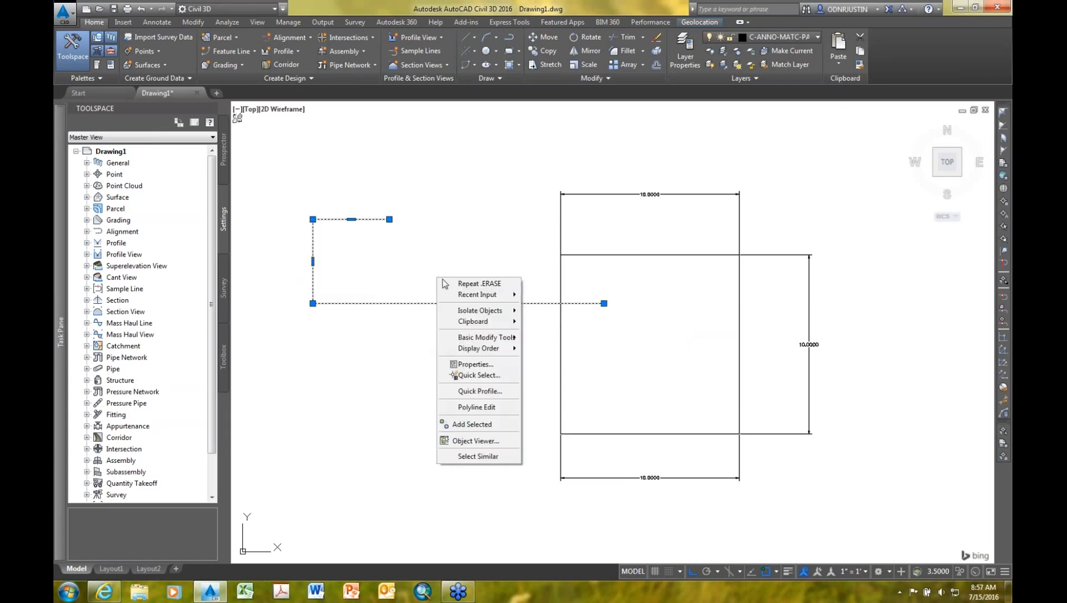
mouse_move(487, 344)
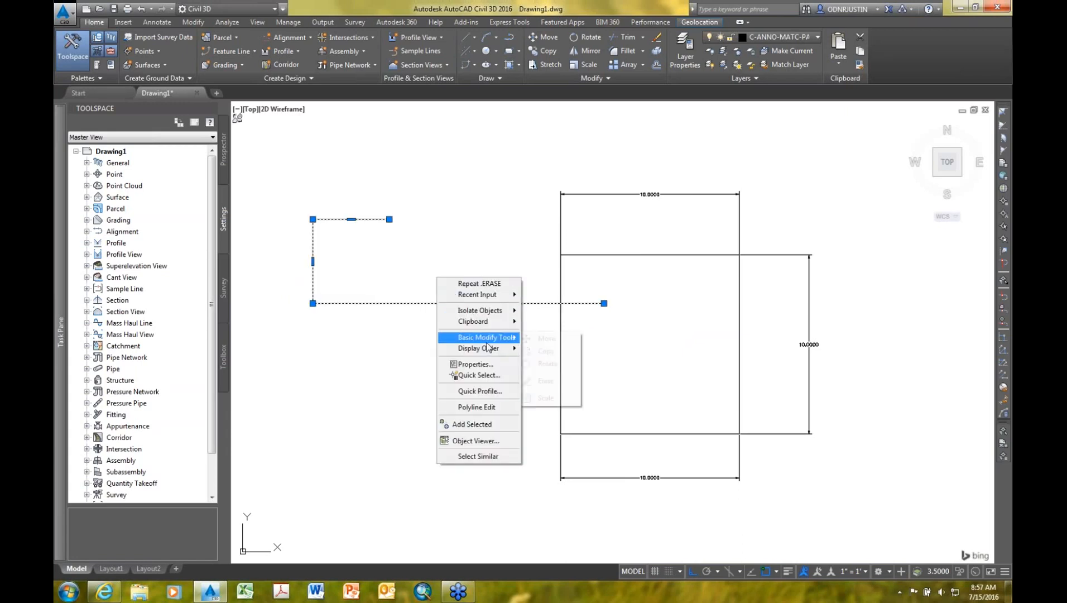
click(546, 338)
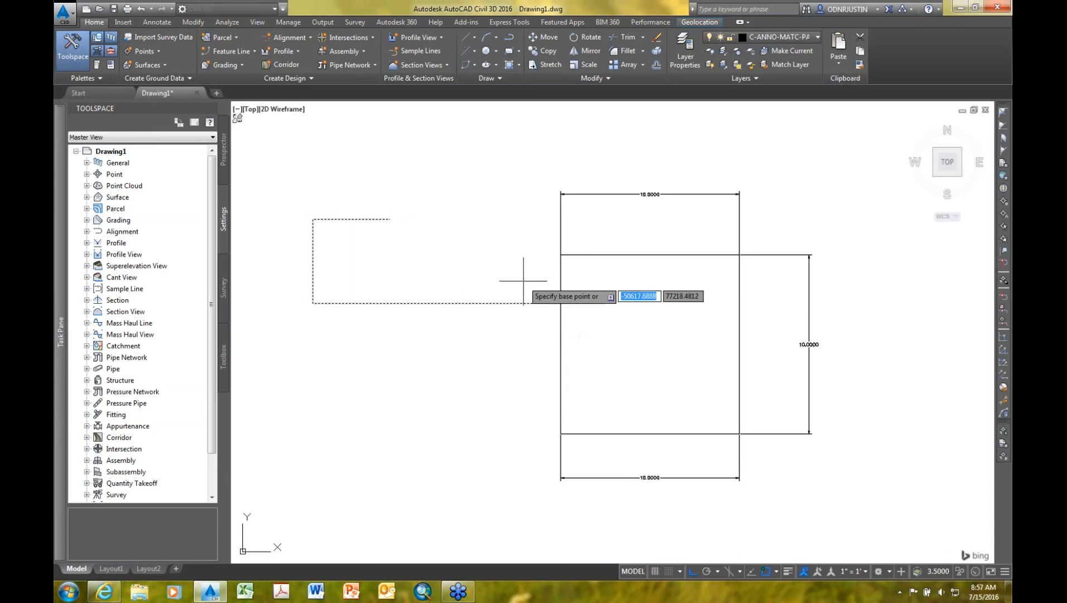
click(524, 281)
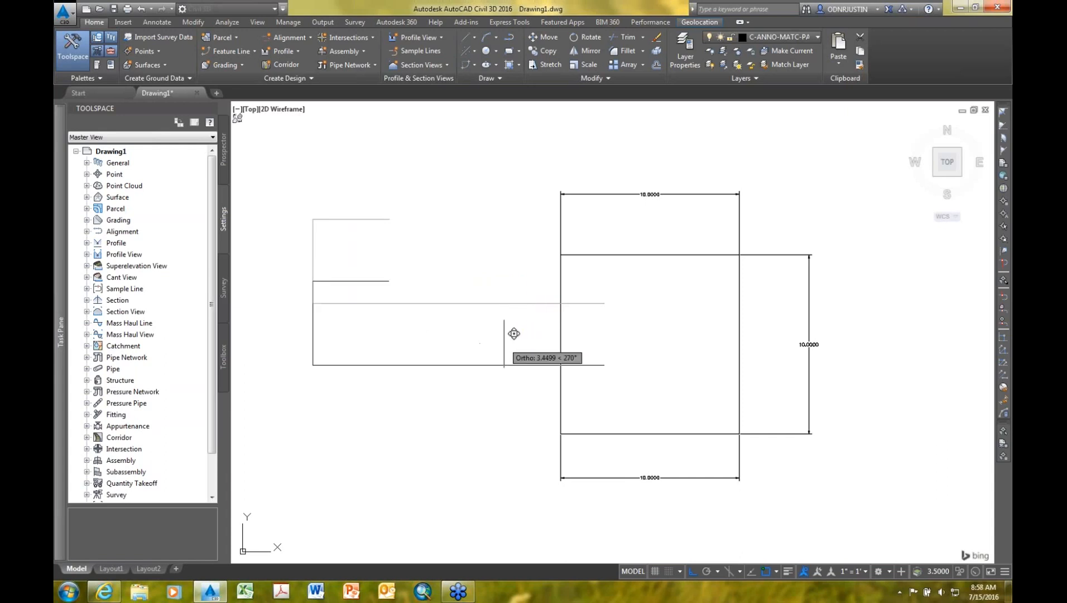
click(502, 350)
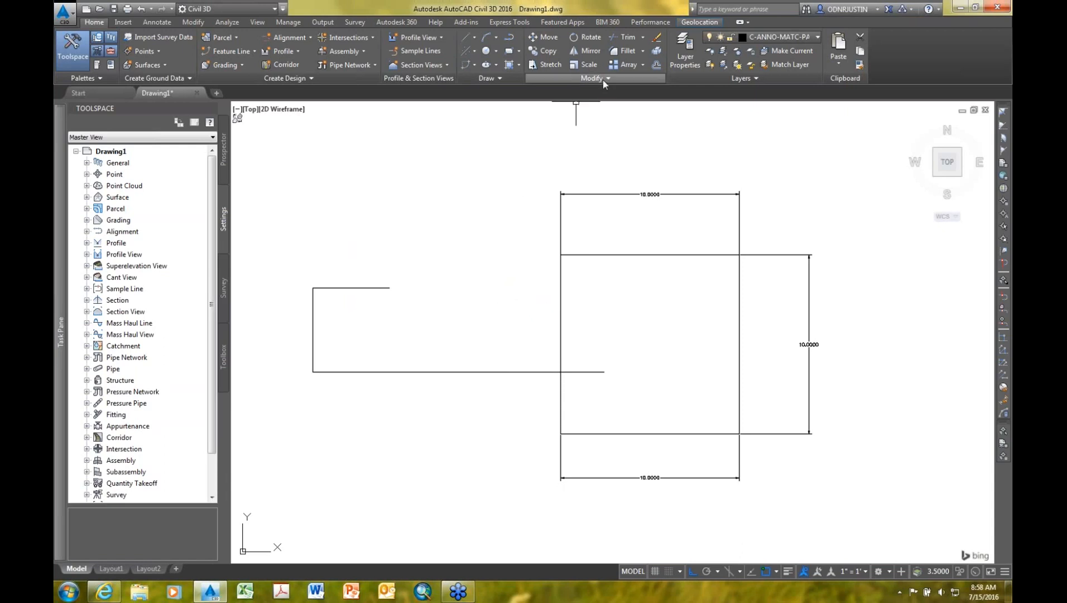
Step: Trim the outline's bottom line back to the square's left edge
click(643, 37)
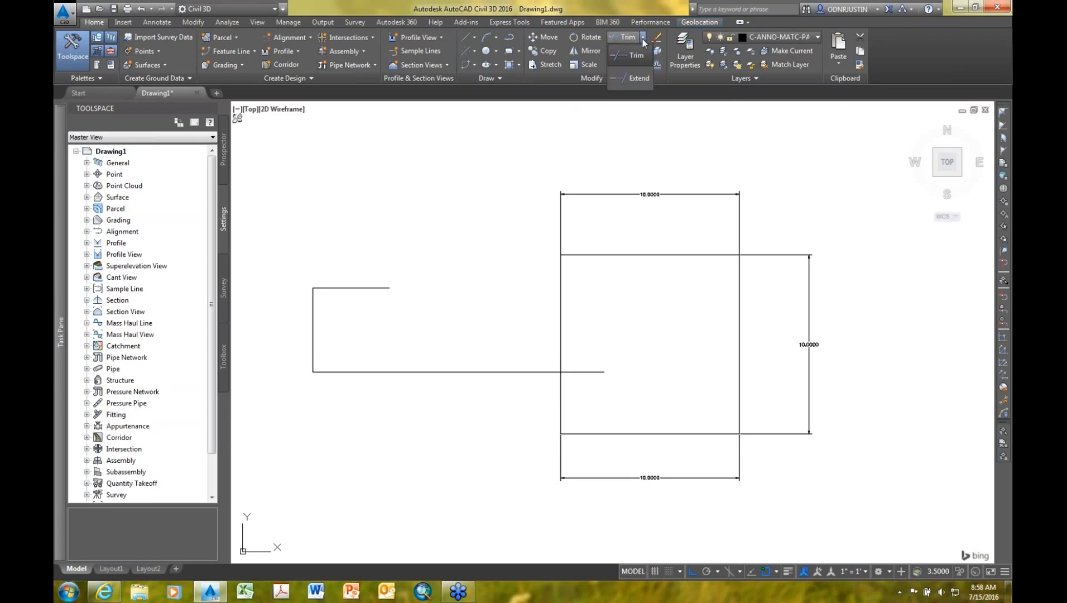
click(636, 55)
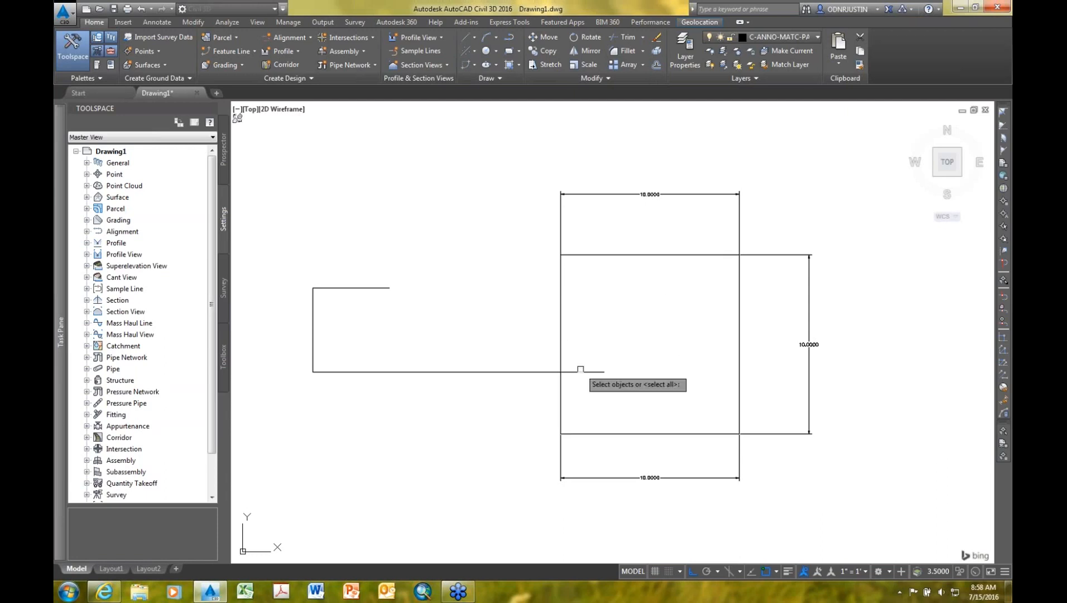
click(561, 347)
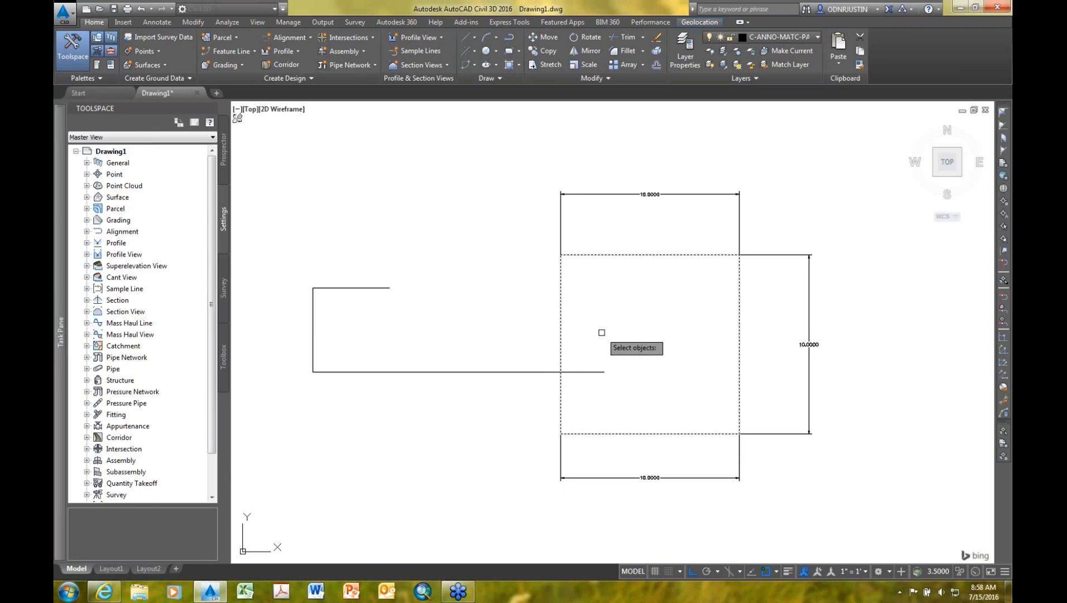
key(Return)
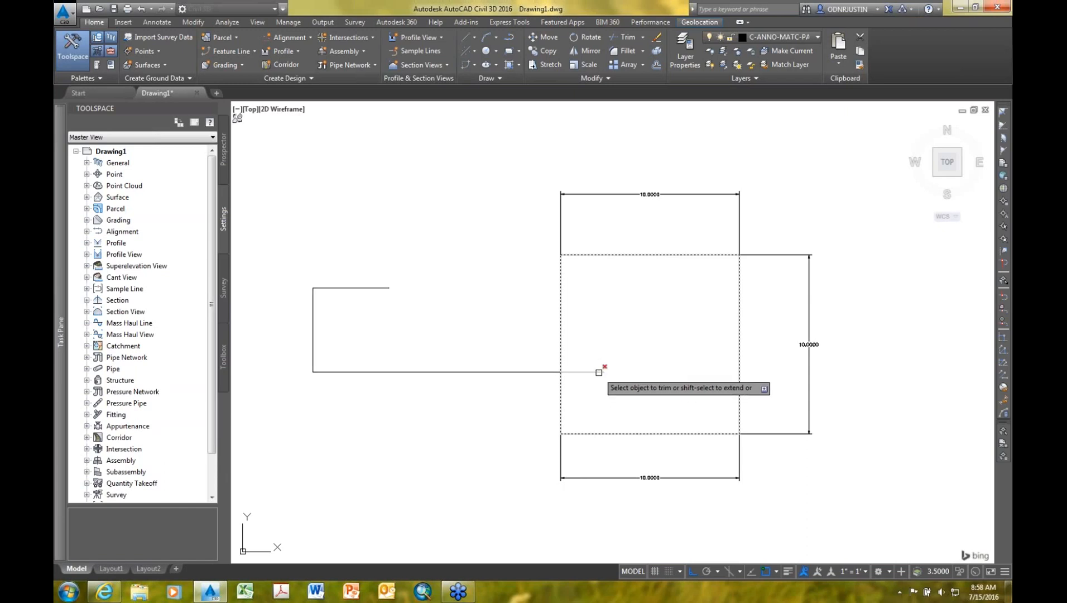
click(599, 372)
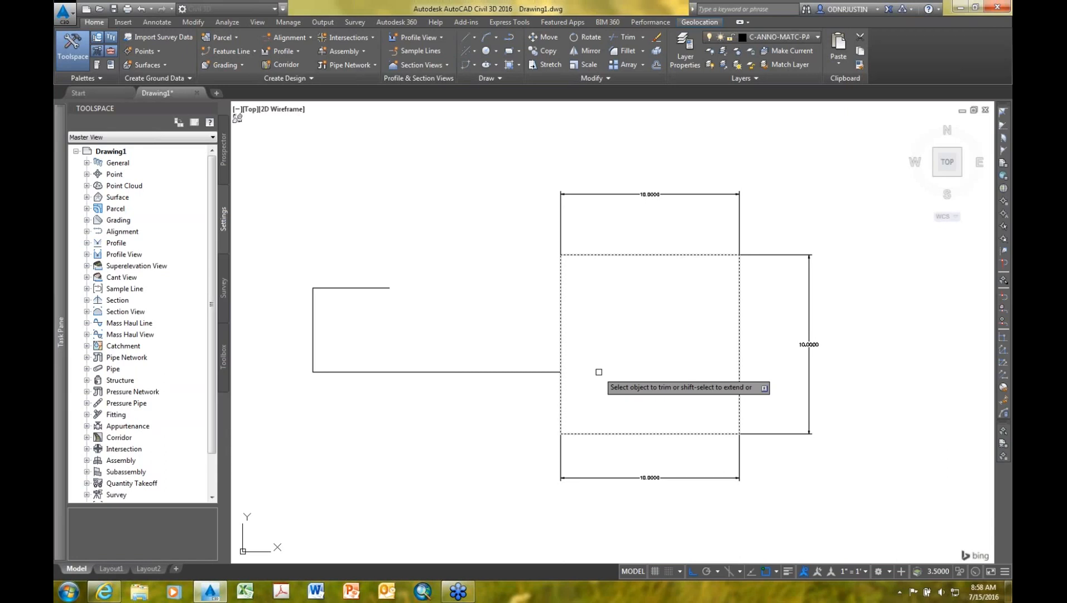
key(Return)
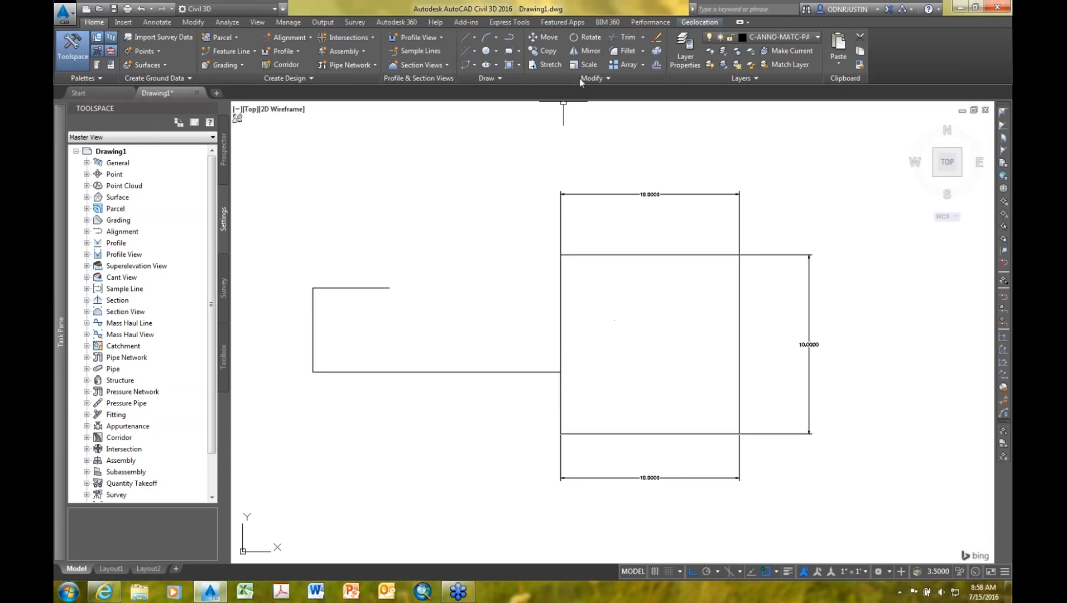
Step: Extend the outline's top line to the square's left edge, closing the rectangle
click(642, 37)
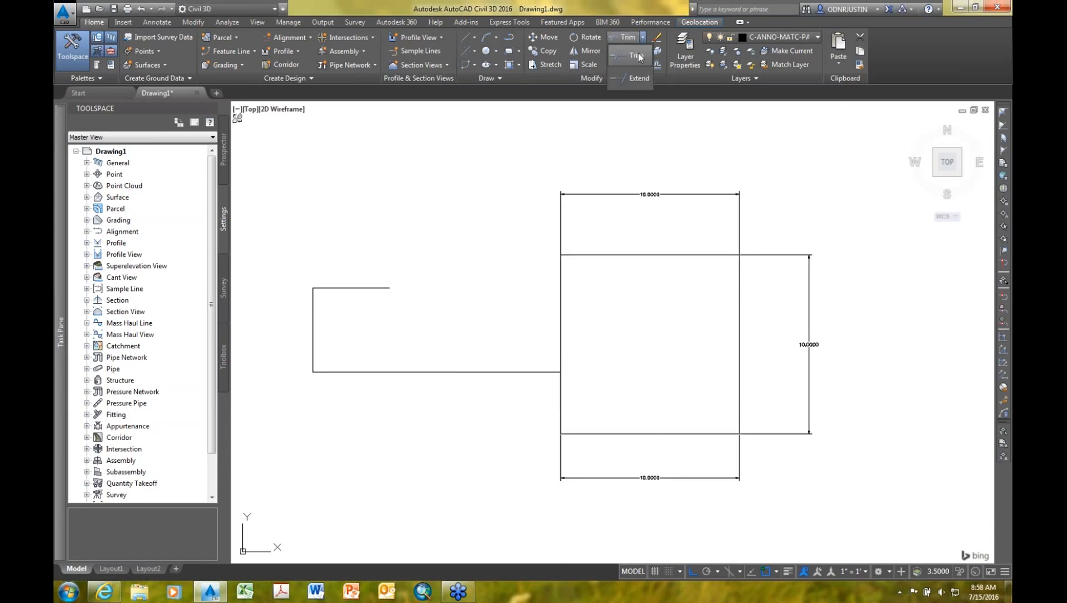
click(634, 78)
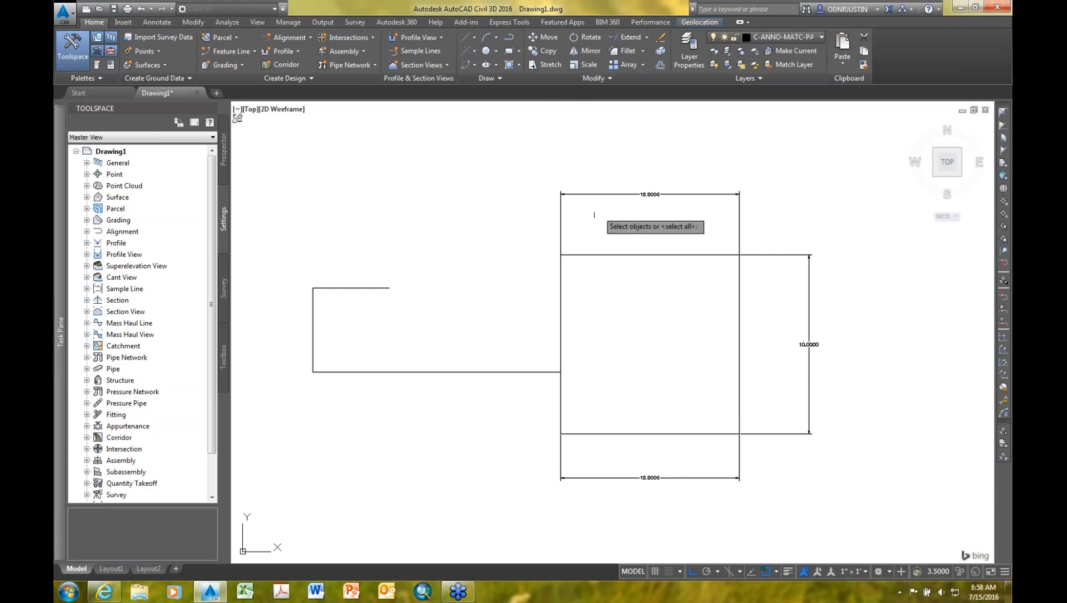
click(561, 286)
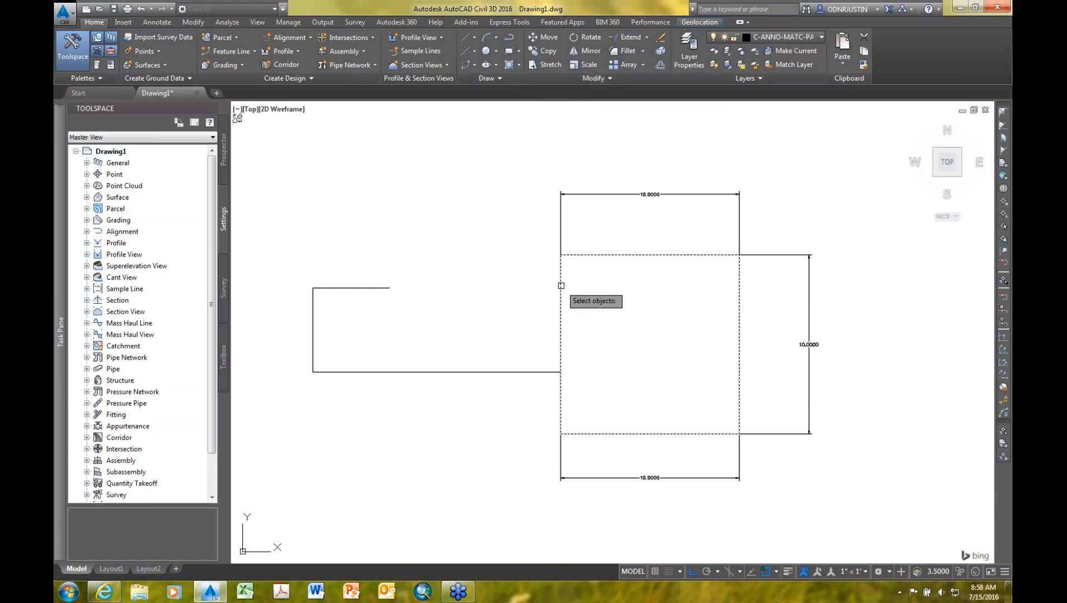
key(Return)
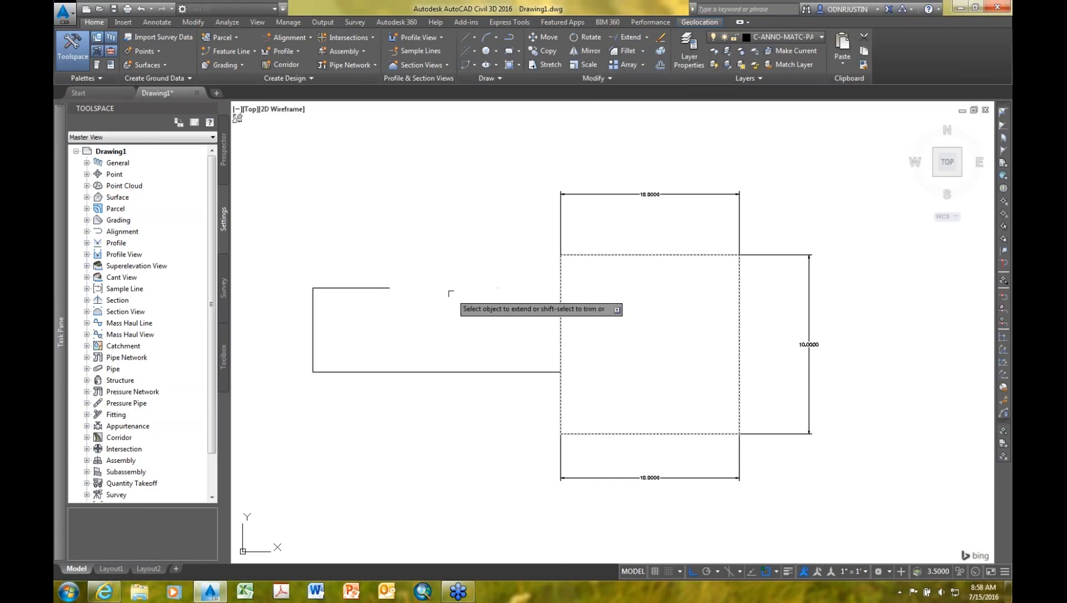
click(385, 288)
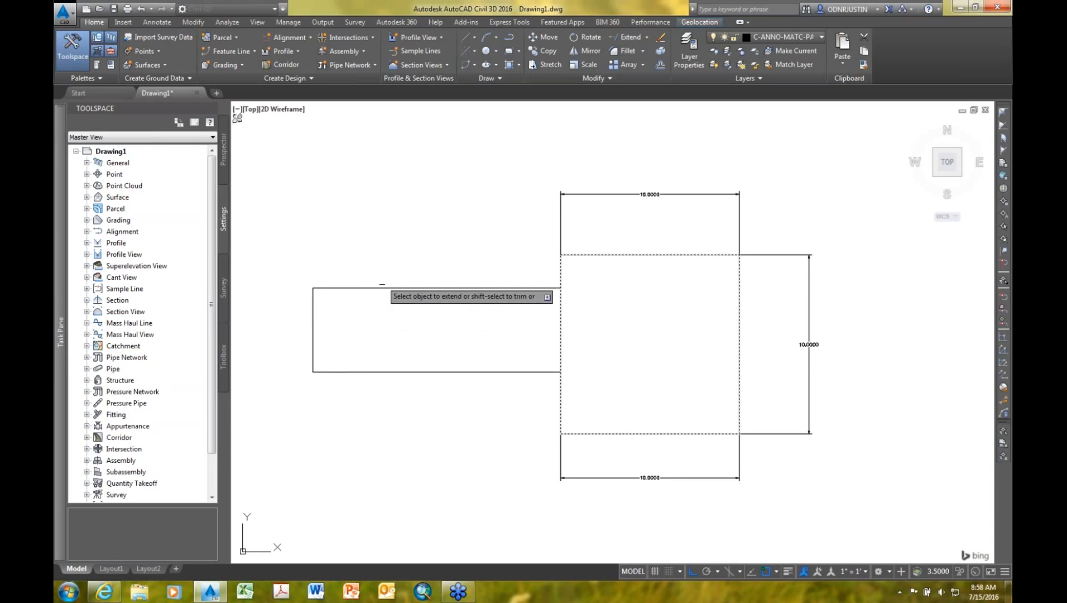
key(Return)
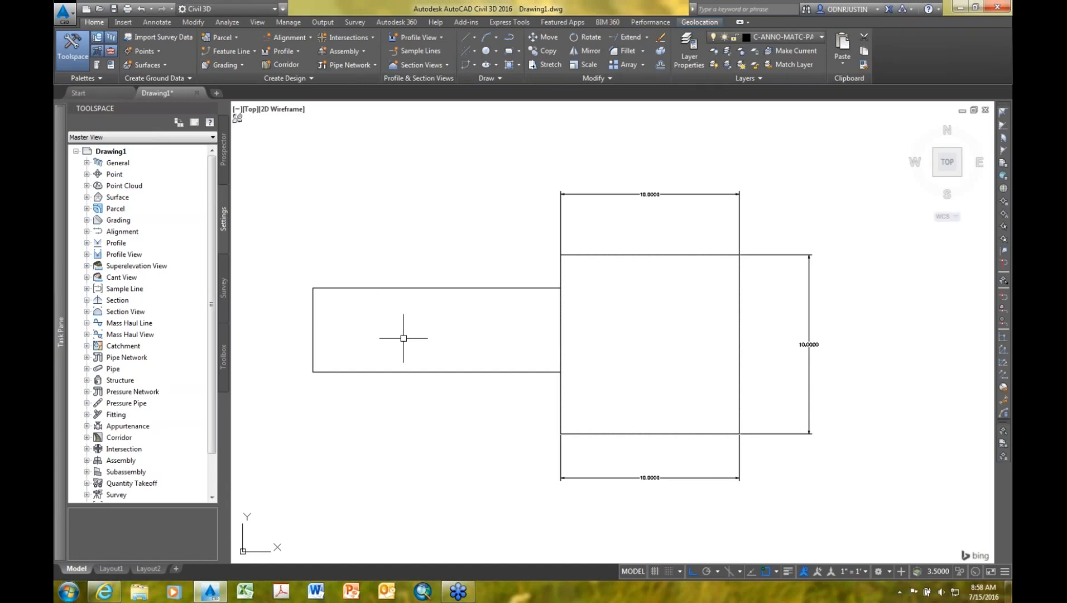
click(417, 288)
Step: Change the outline's linetype to a dashed linetype in the Properties palette
right_click(417, 288)
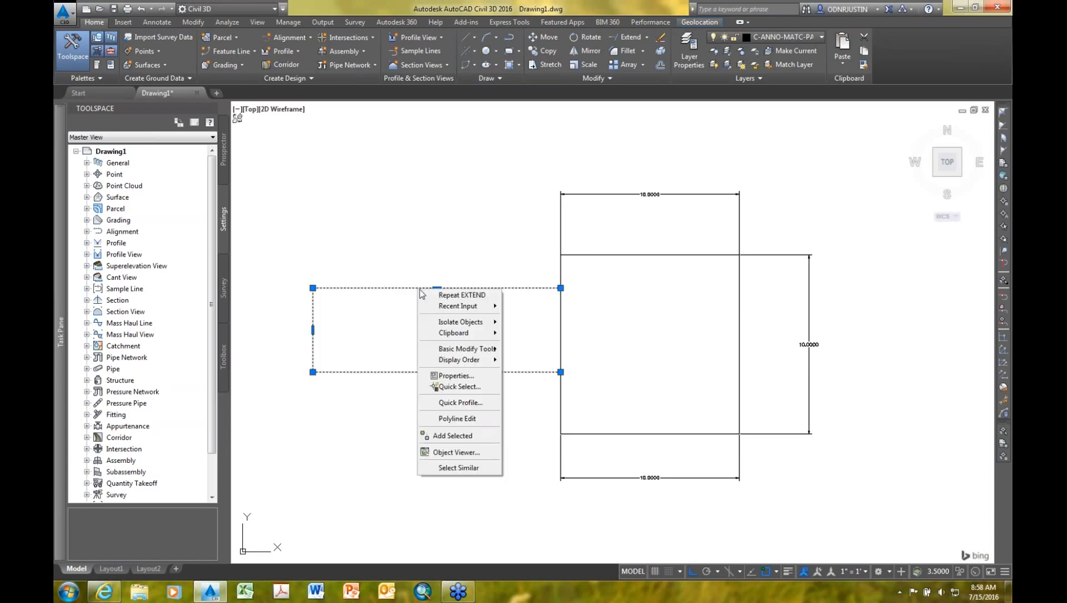
click(458, 376)
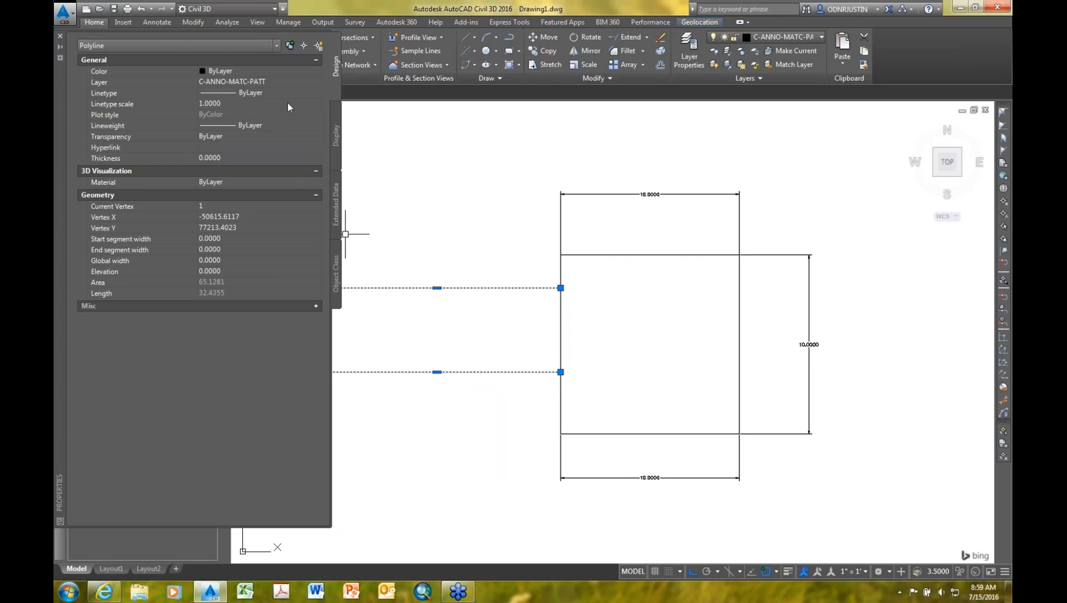
click(310, 93)
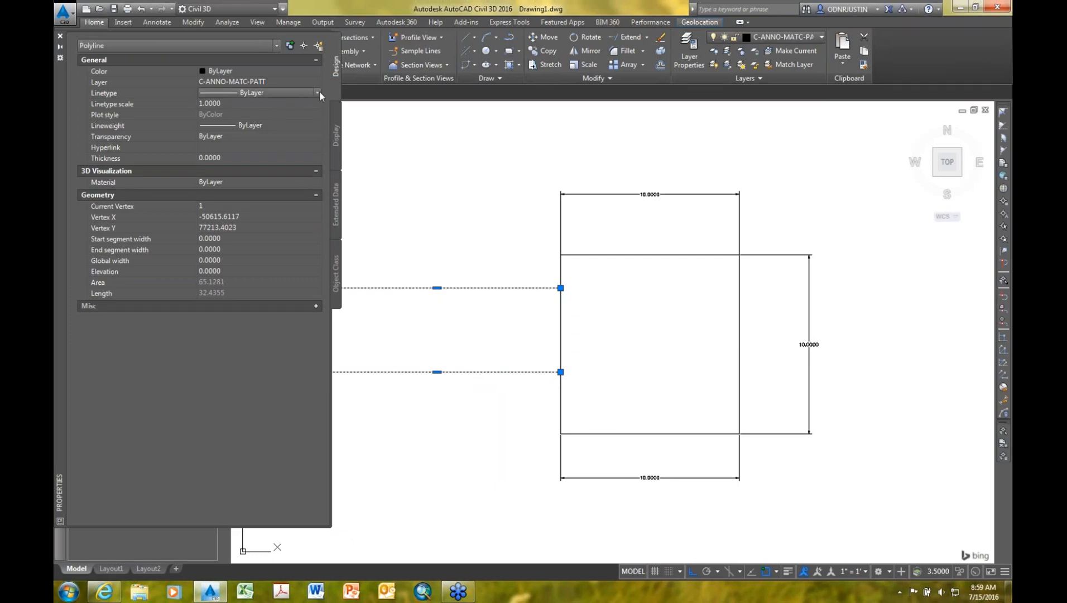
click(317, 92)
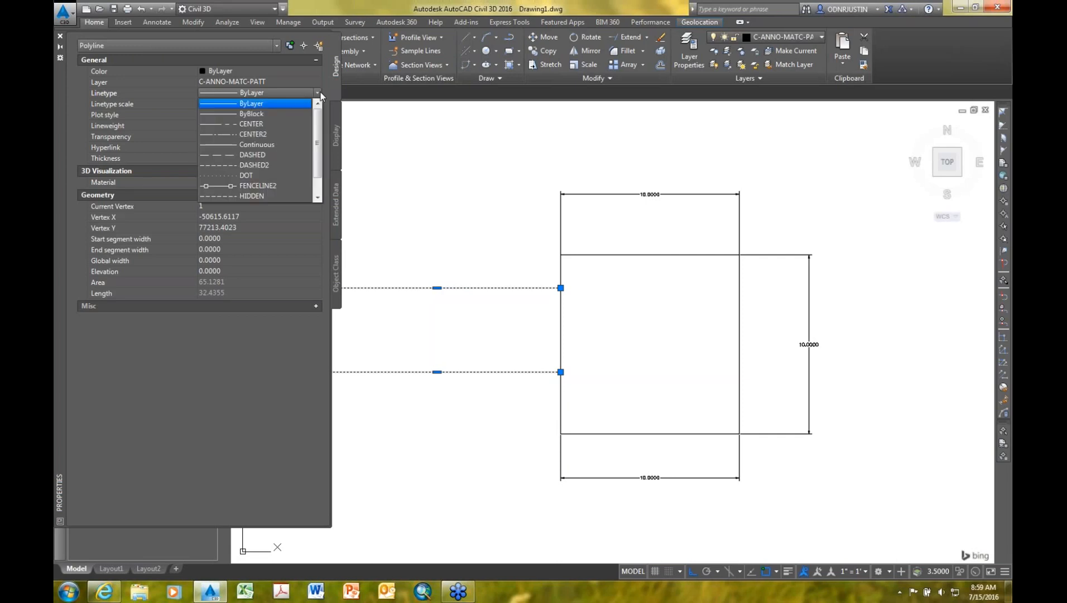
click(274, 156)
middle_drag(437, 236, 486, 258)
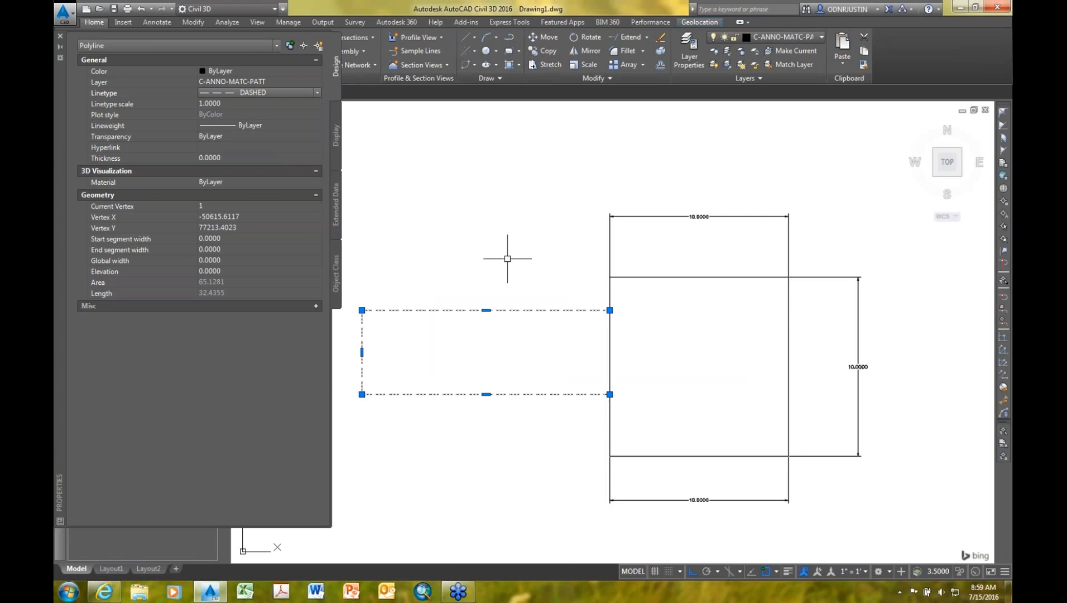
Step: Set the outline's lineweight to 0.50 mm, then close Properties and deselect
click(307, 128)
click(317, 125)
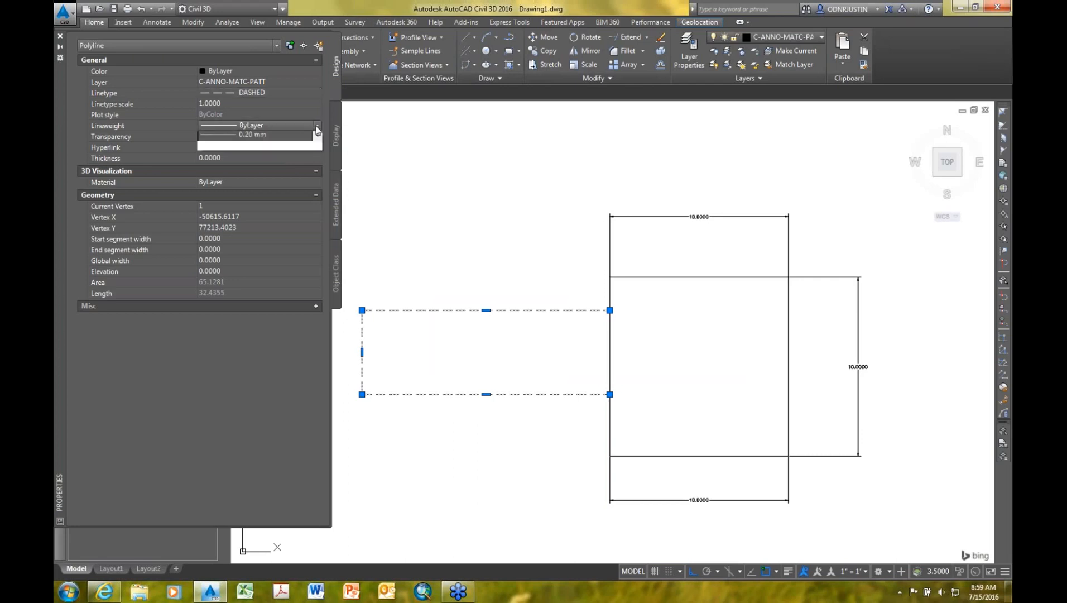
drag(317, 152, 316, 179)
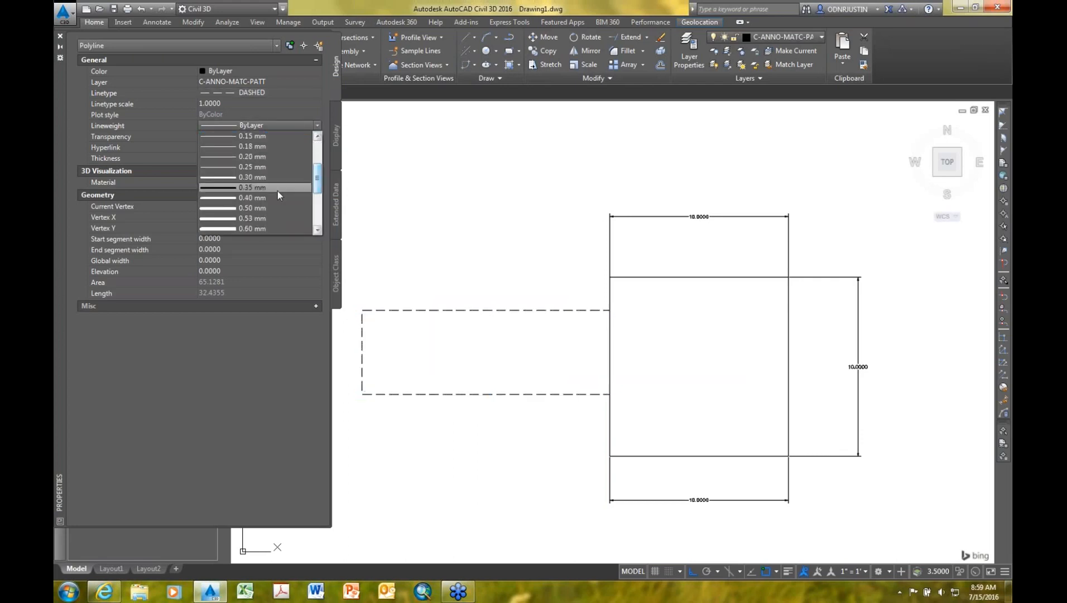
click(270, 208)
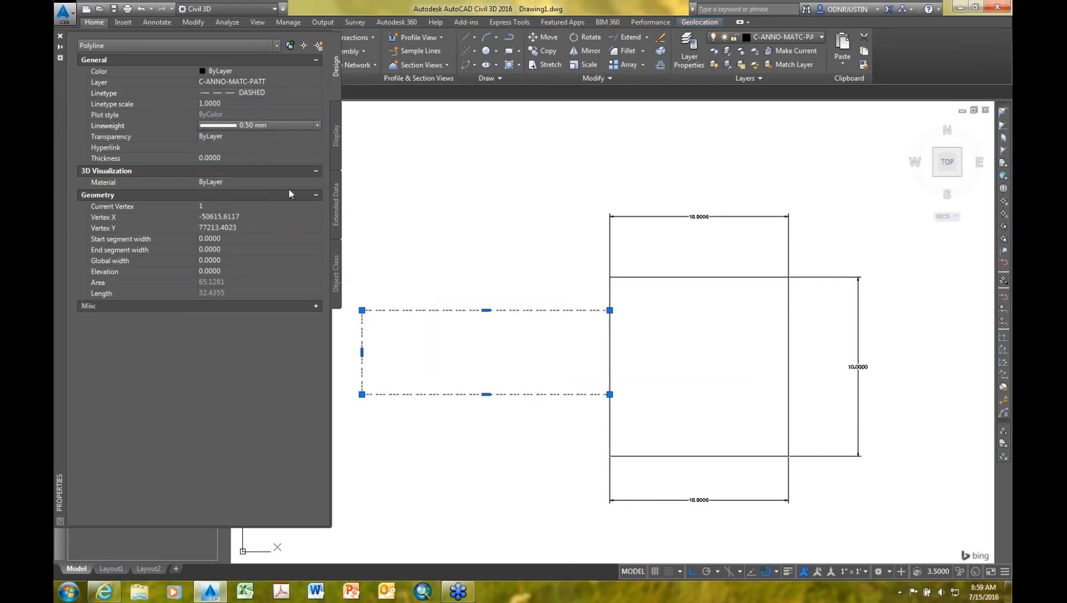
click(60, 36)
key(Escape)
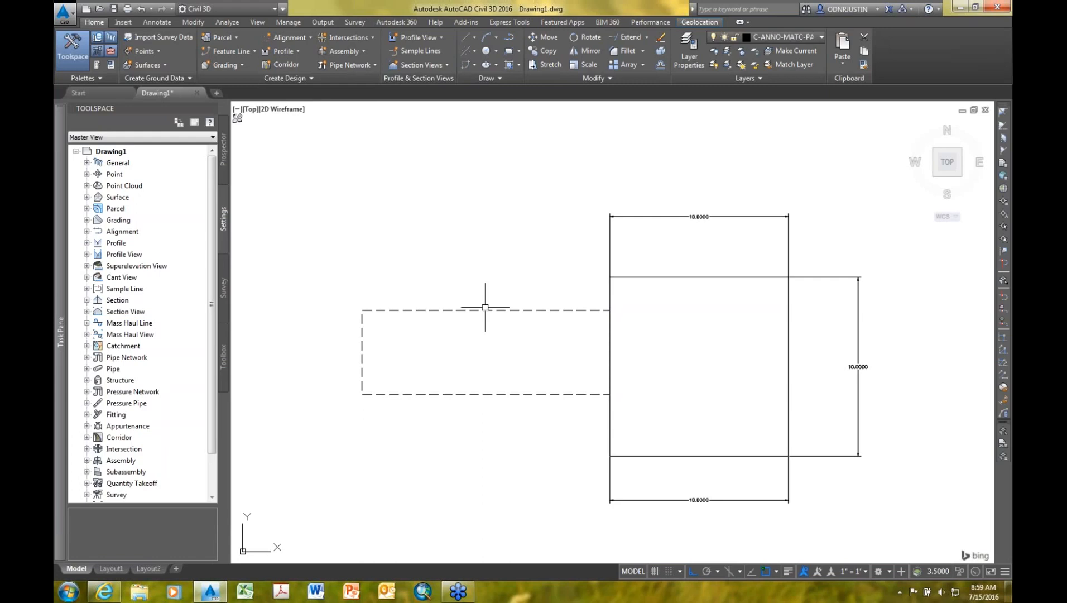
click(788, 571)
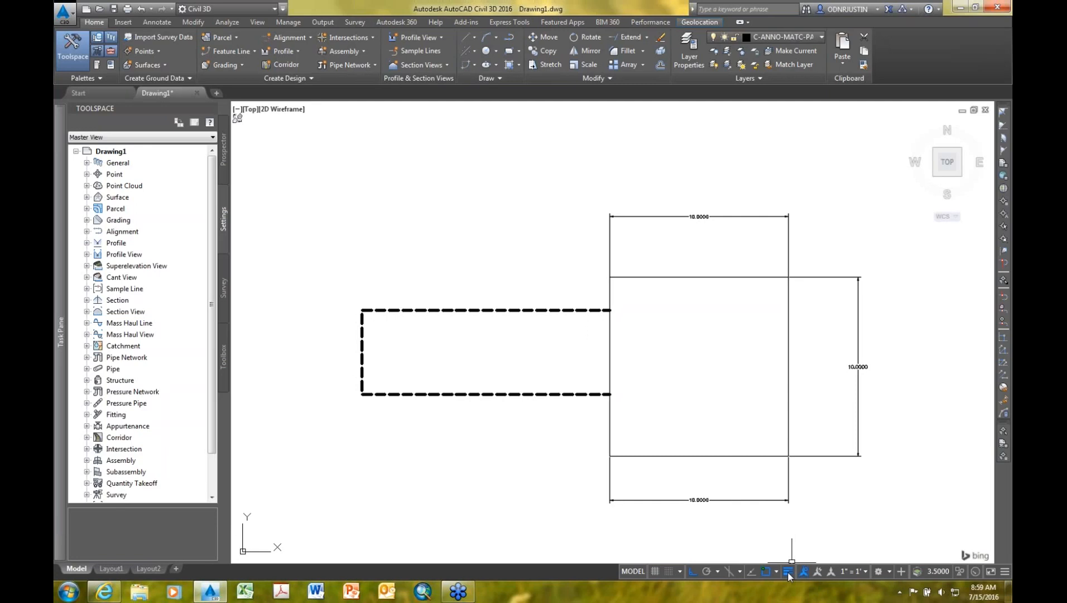
click(788, 571)
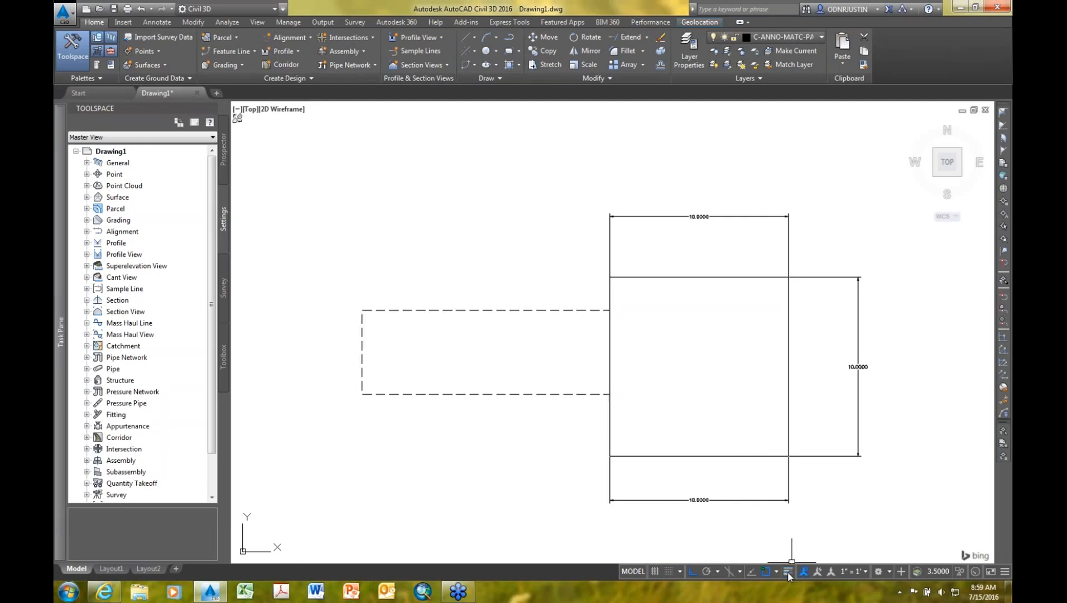
click(788, 571)
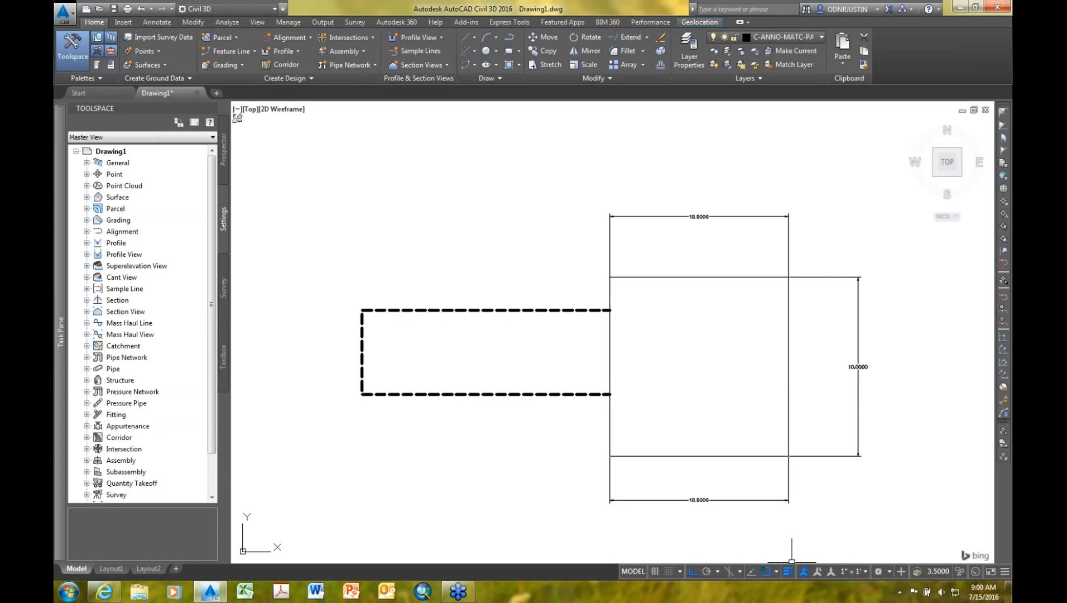
click(787, 571)
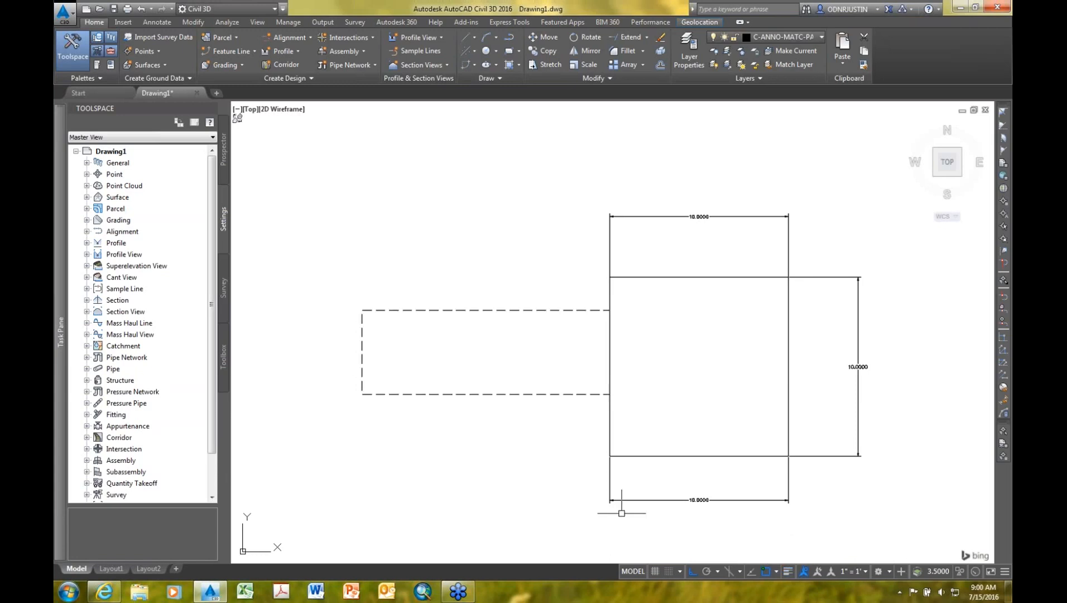
middle_drag(520, 448, 456, 417)
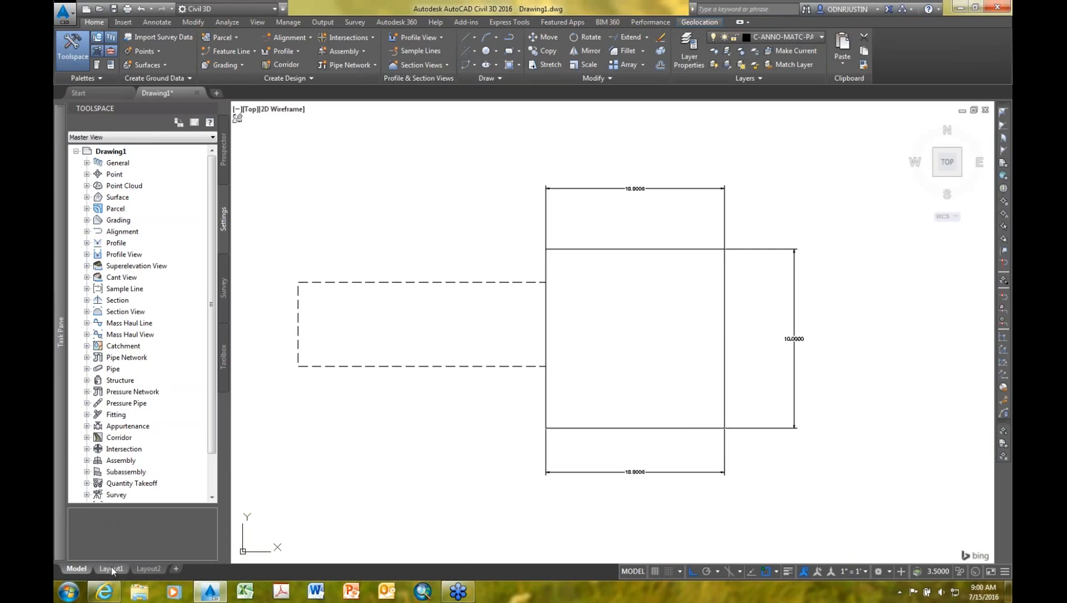
click(111, 567)
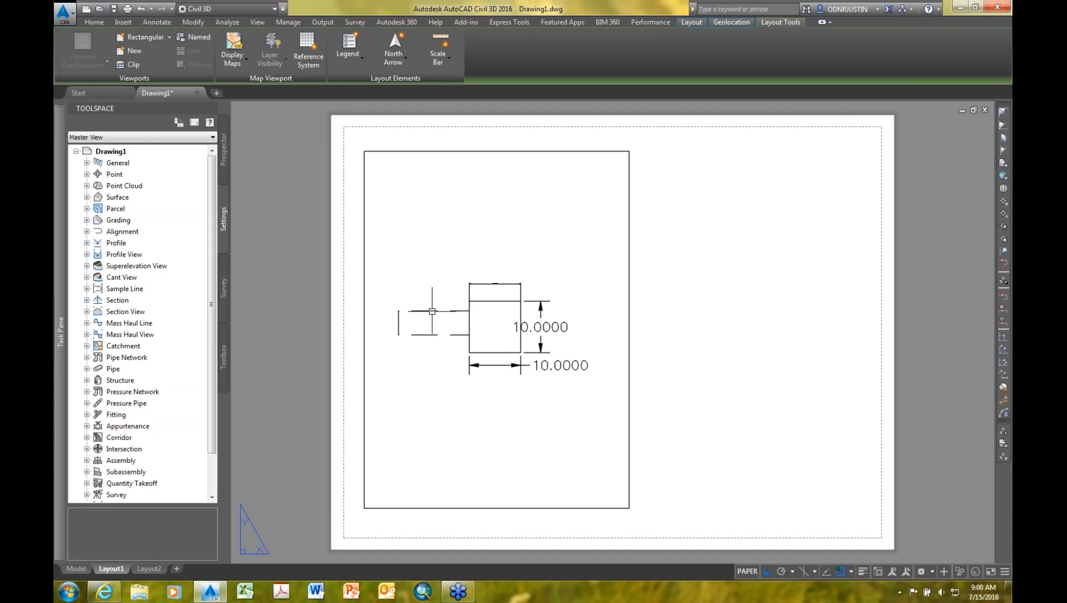
click(77, 569)
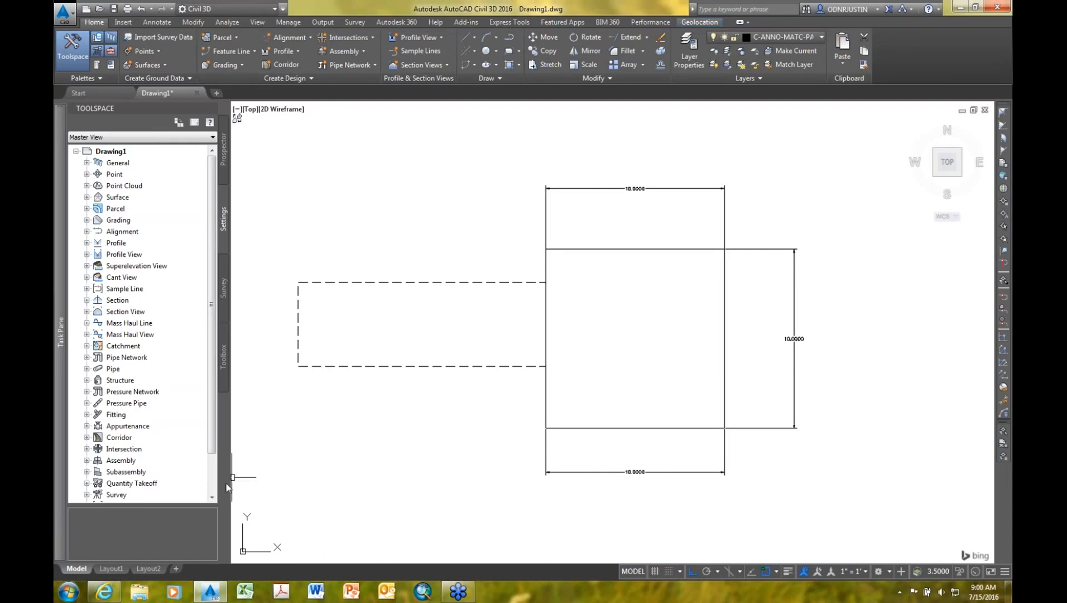
Step: Enter a linetype scale of .5 for the dashed polyline in Properties, then close and deselect
click(353, 366)
right_click(353, 366)
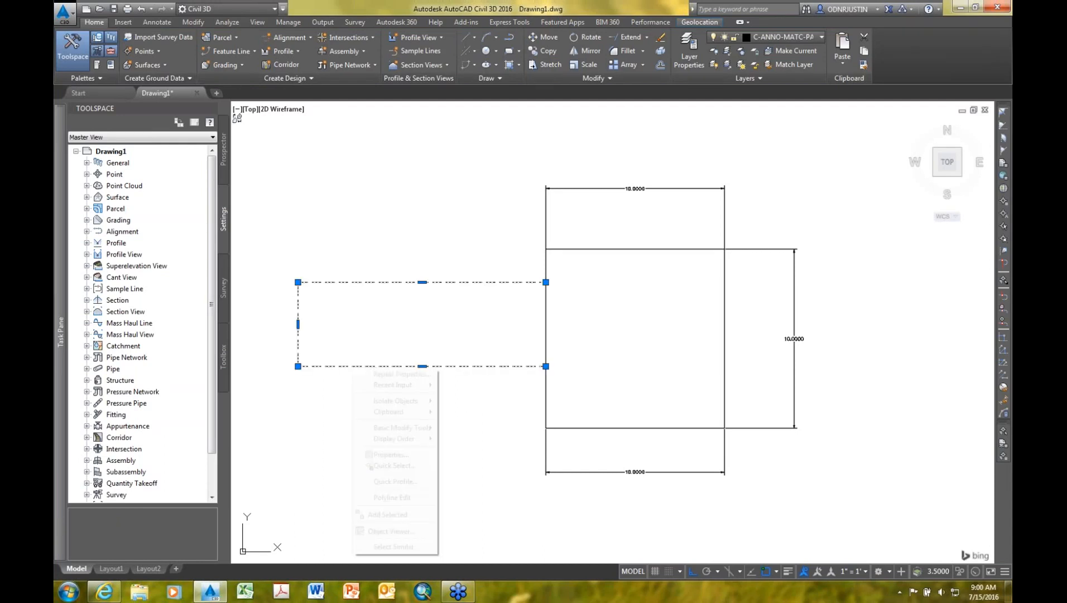
click(393, 454)
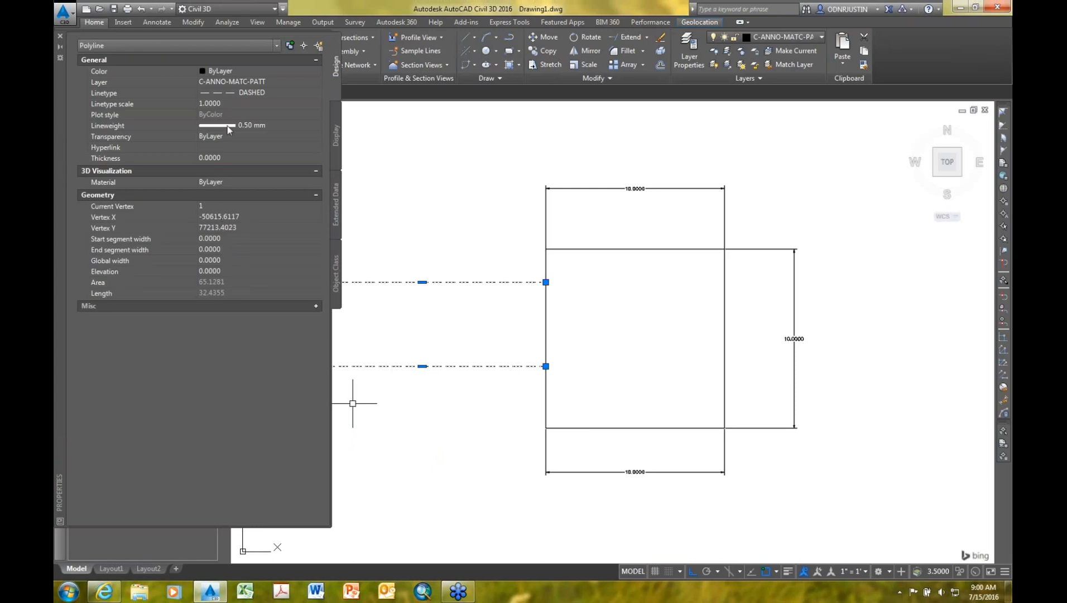
click(238, 104)
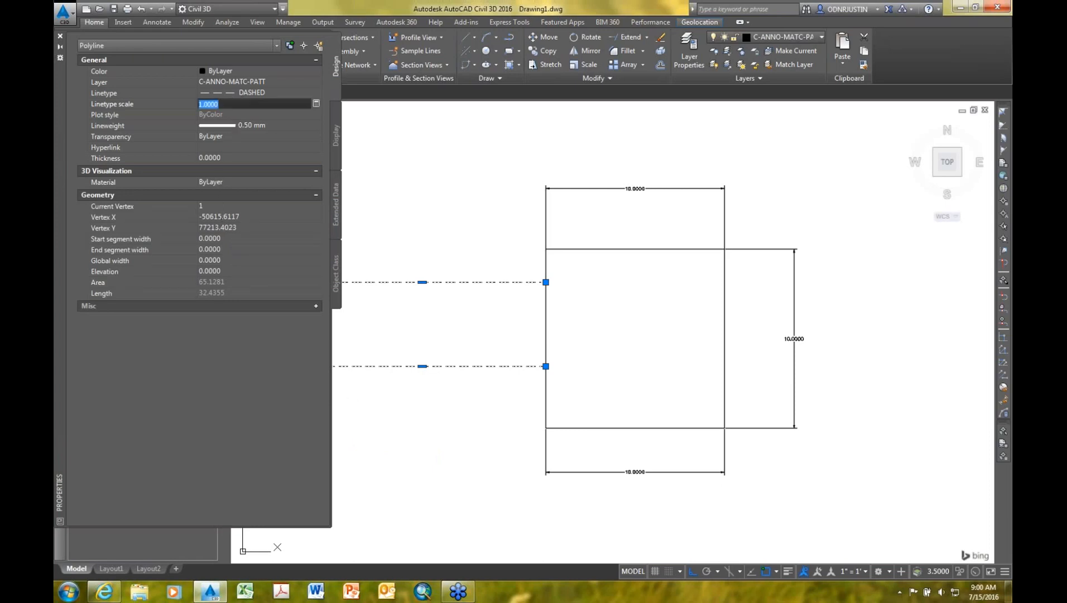
text(.5)
key(Return)
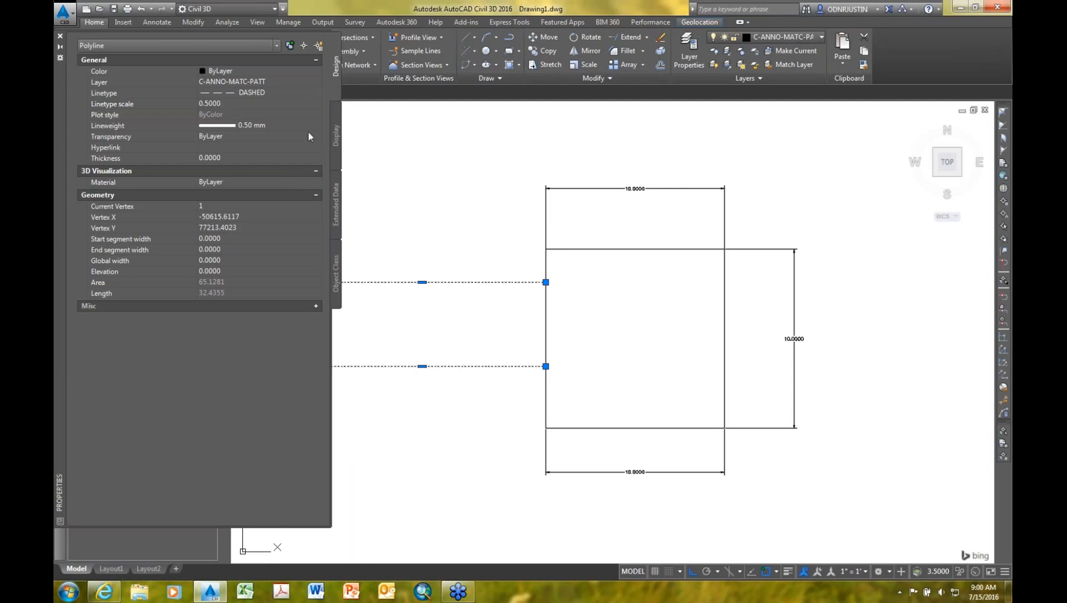
click(60, 37)
key(Escape)
Step: After checking Layout1, edit the outline's linetype scale in model space so it shows solid lines
click(111, 568)
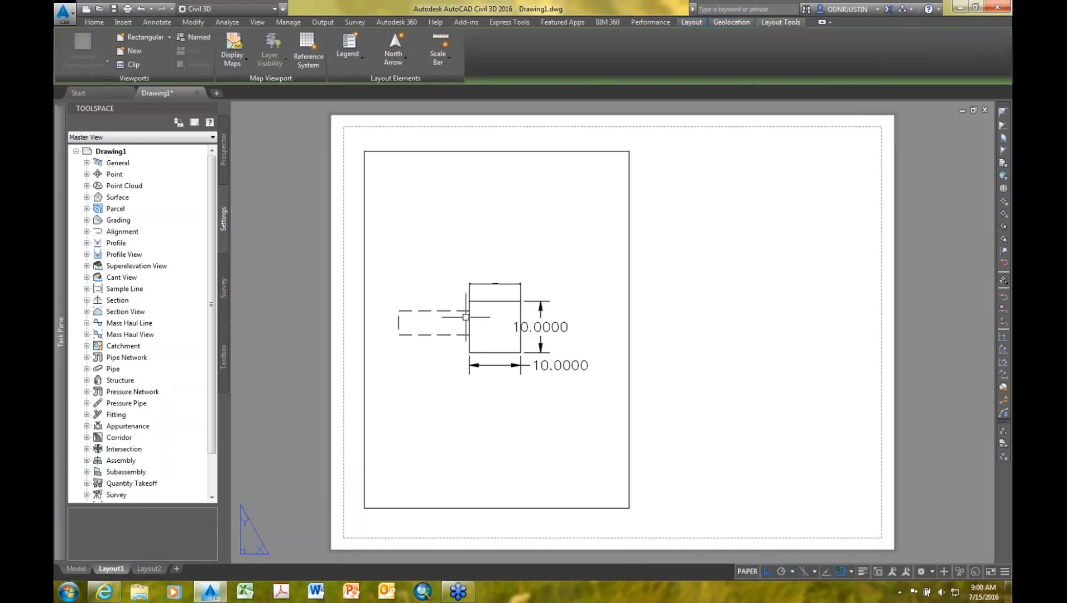
click(77, 568)
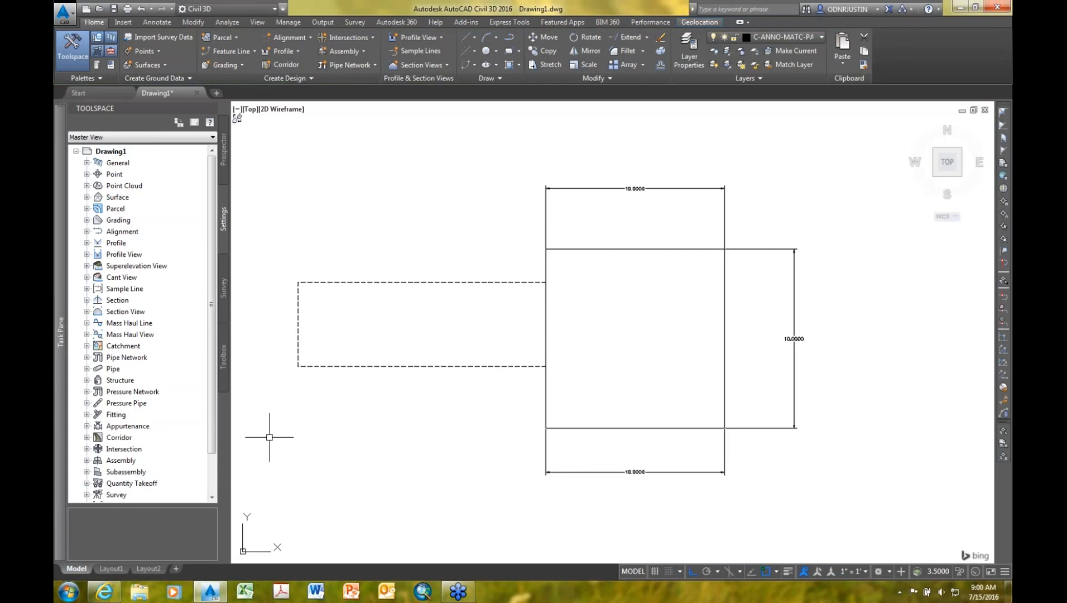
right_click(323, 368)
mouse_move(352, 438)
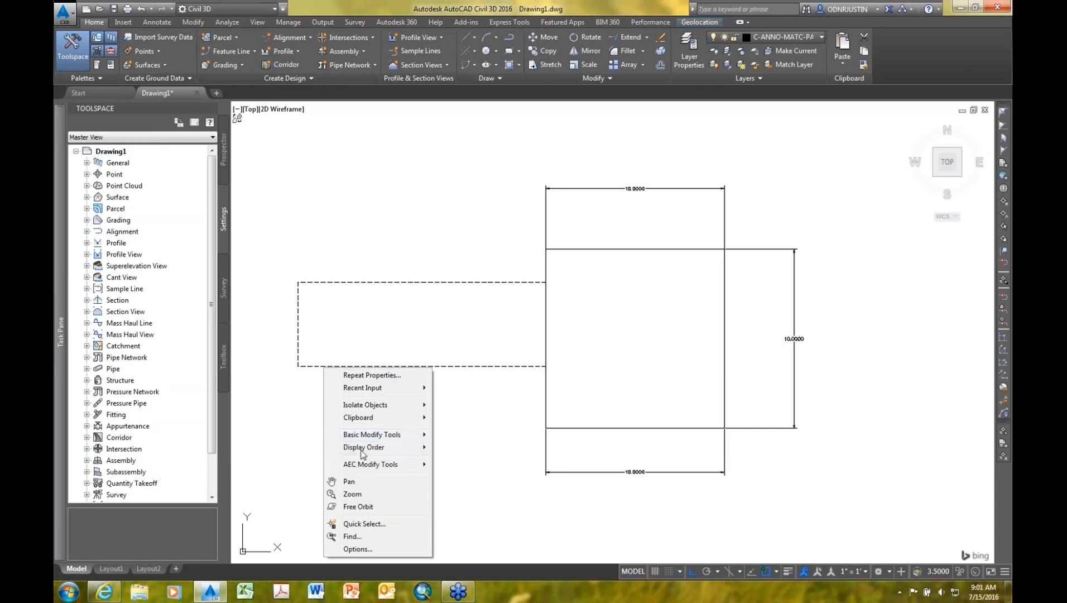
click(369, 375)
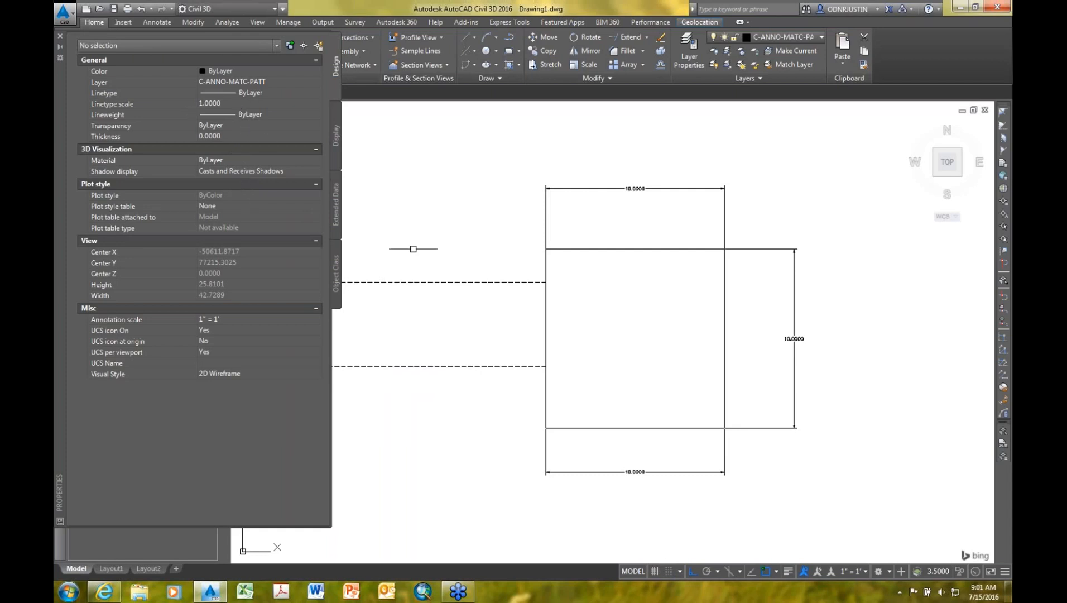
click(427, 283)
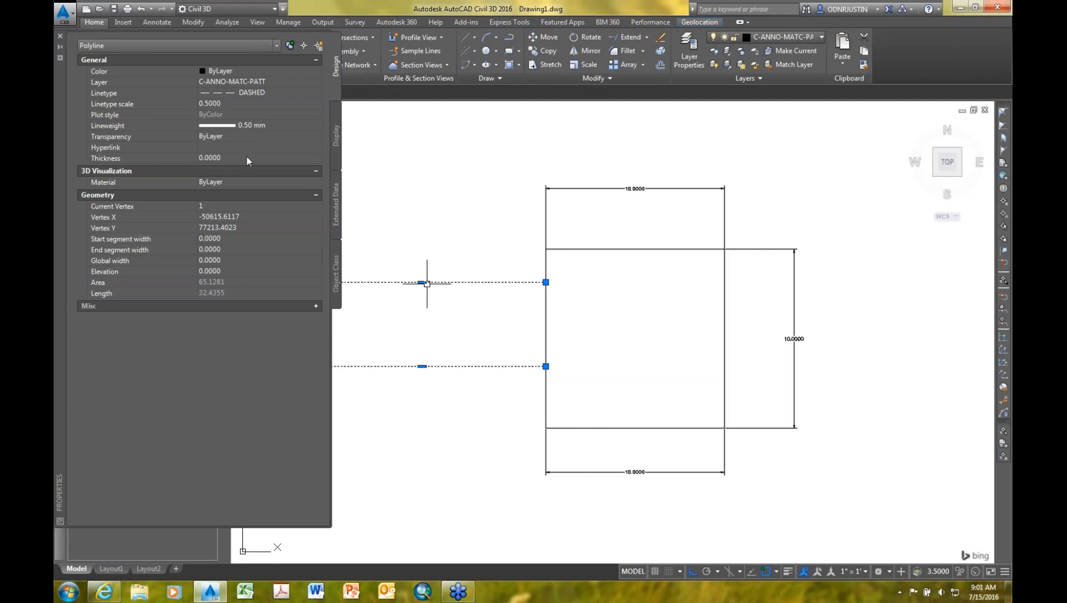
click(236, 105)
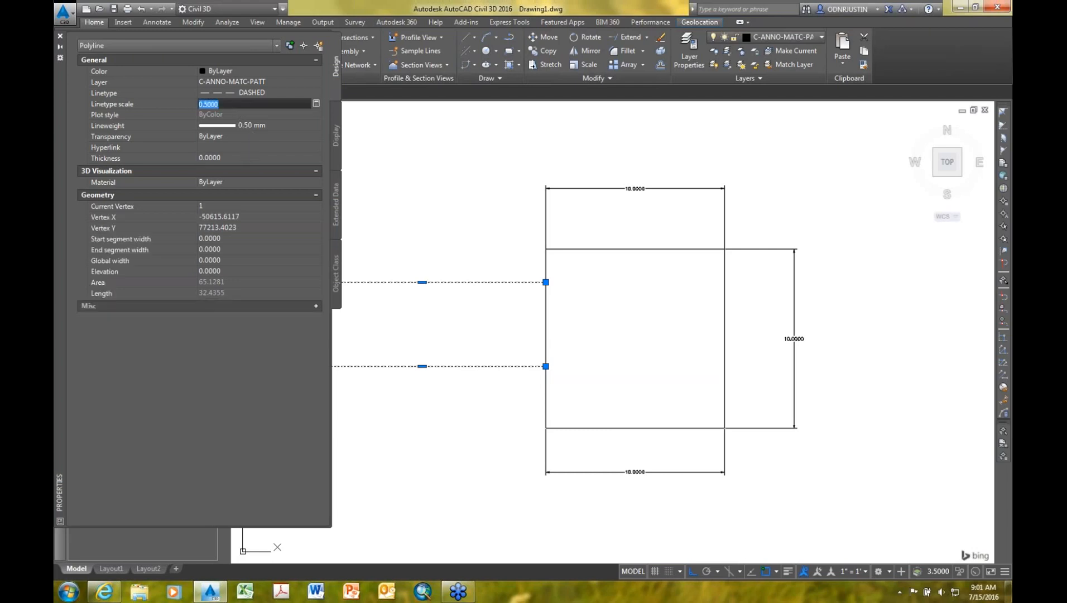
key(Escape)
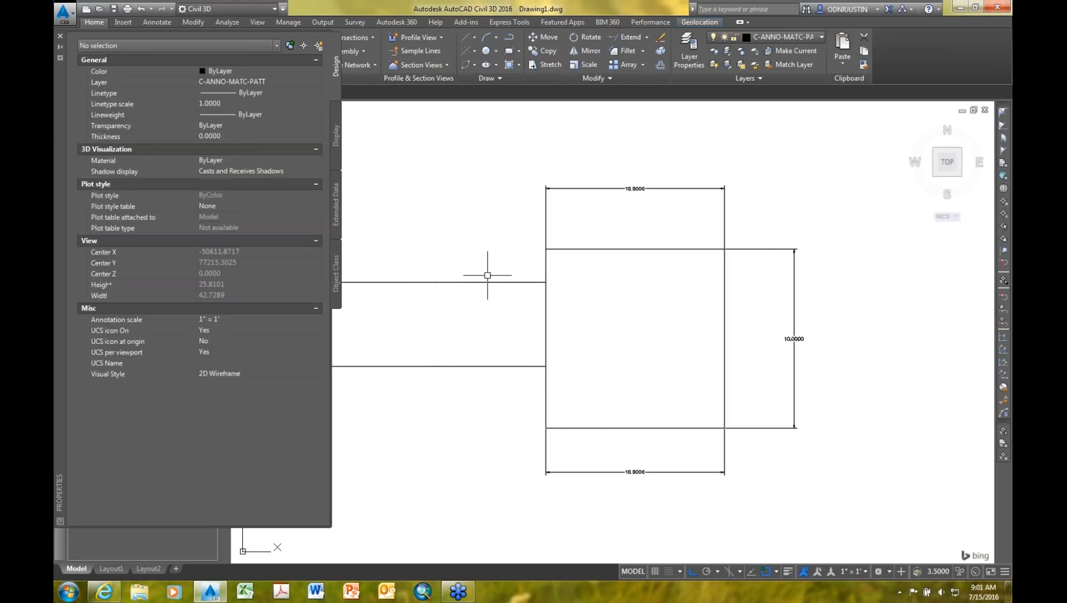
key(ctrl+1)
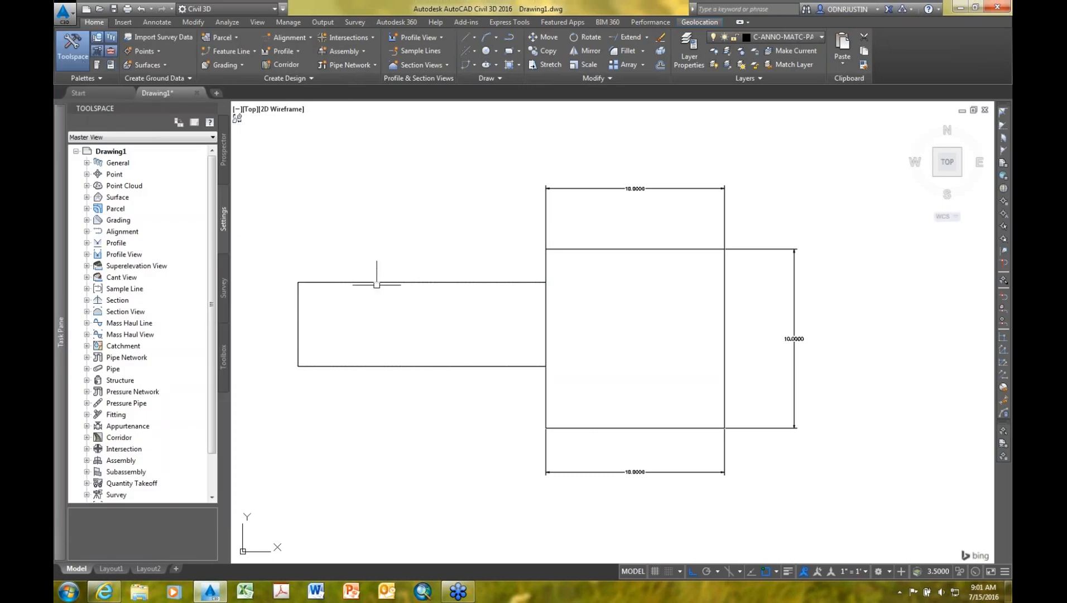
Step: Check Layout1, return to model space, and select the outline with Properties open
click(112, 570)
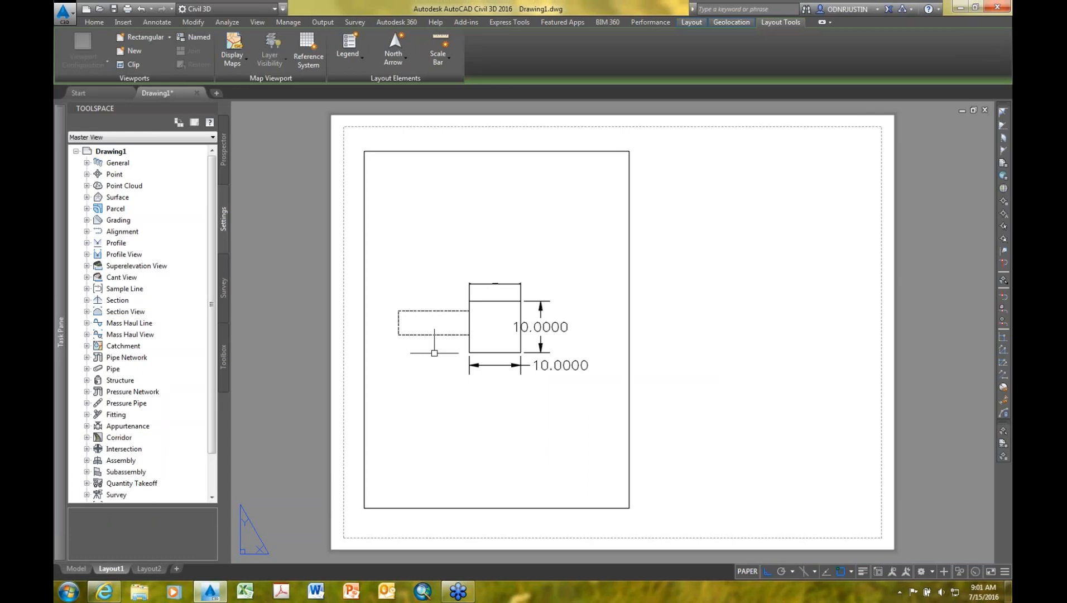
click(76, 568)
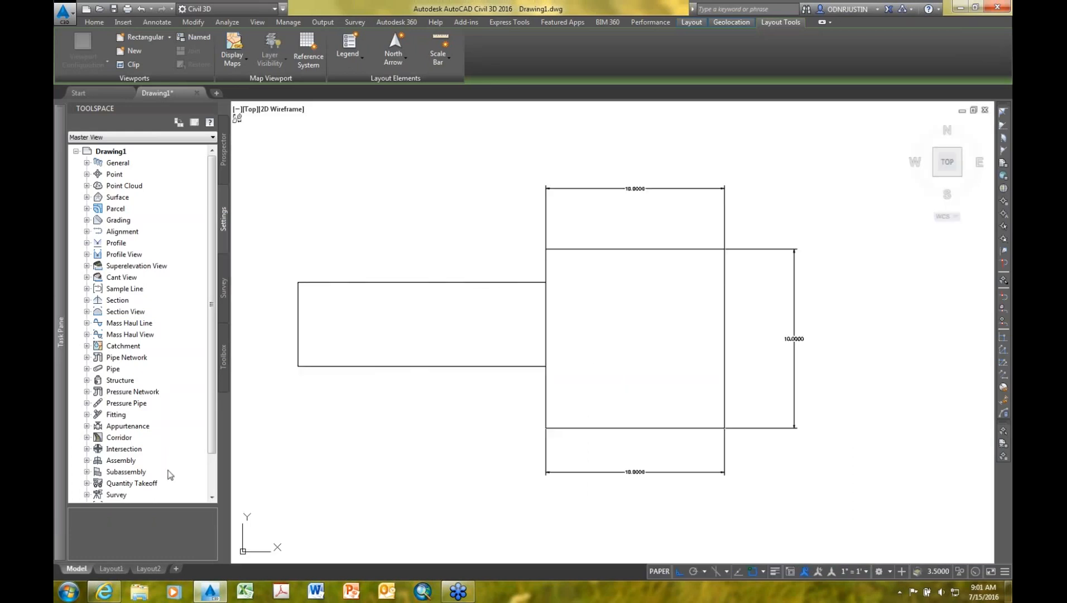
right_click(324, 281)
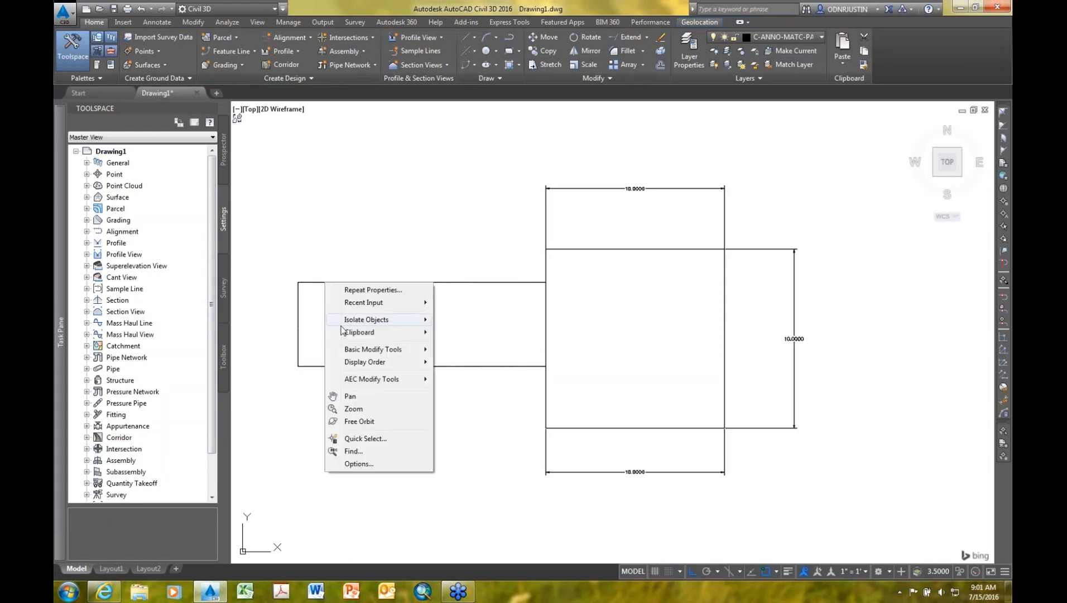
mouse_move(365, 334)
click(371, 290)
click(381, 282)
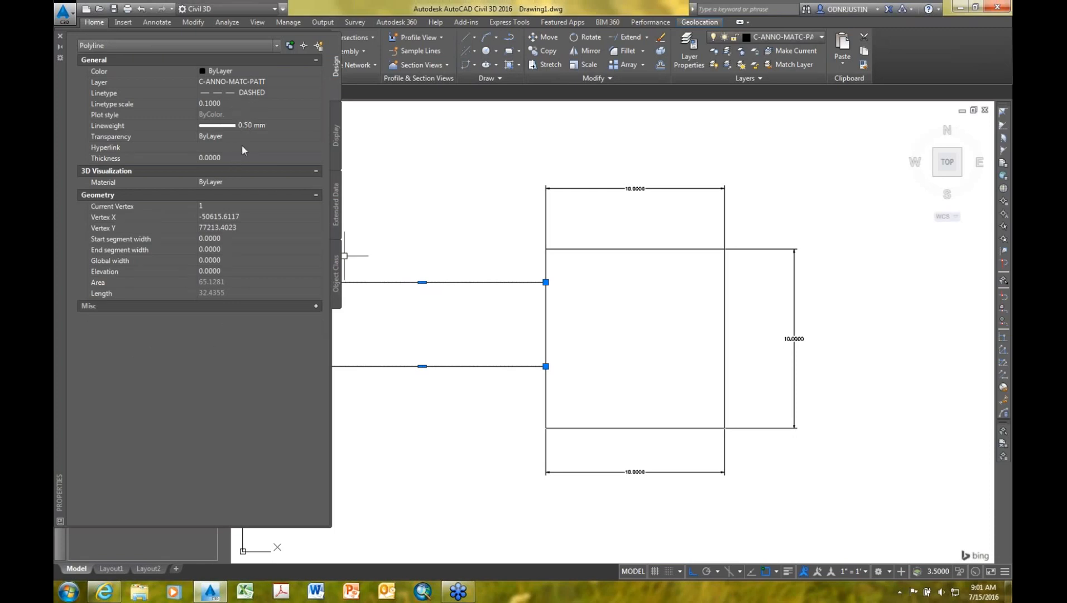
Step: Set the outline's linetype scale back to 0.5 and view Layout1
click(231, 104)
text(0.5)
key(Return)
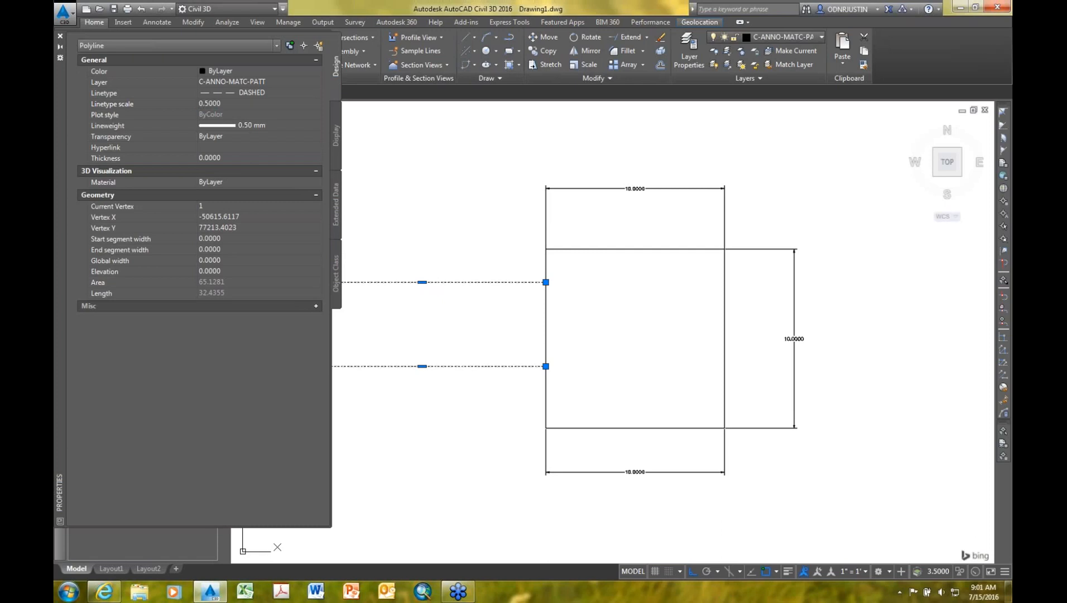
click(60, 36)
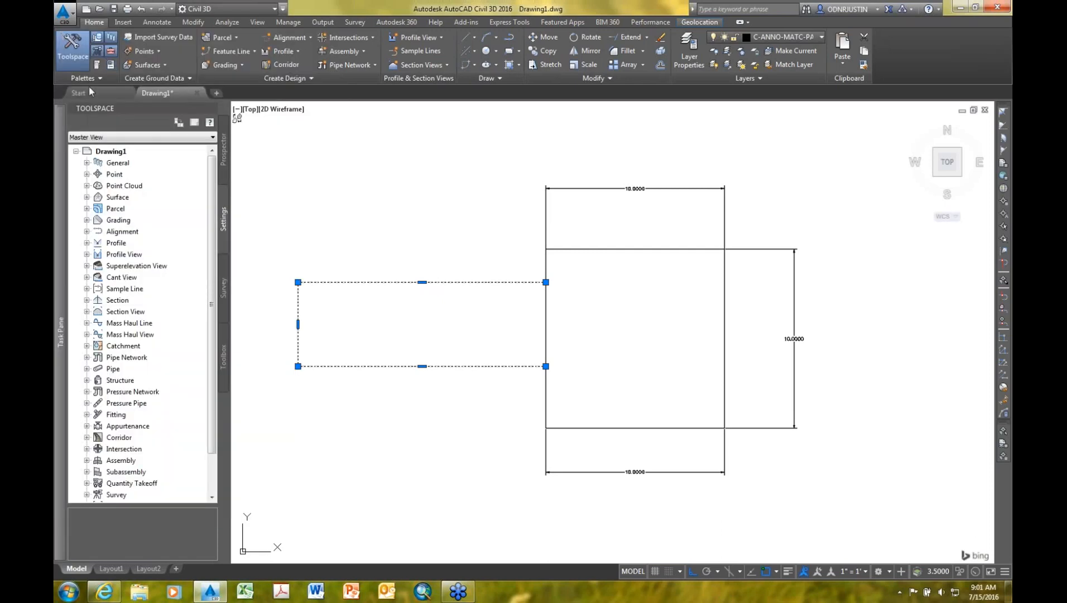
click(111, 568)
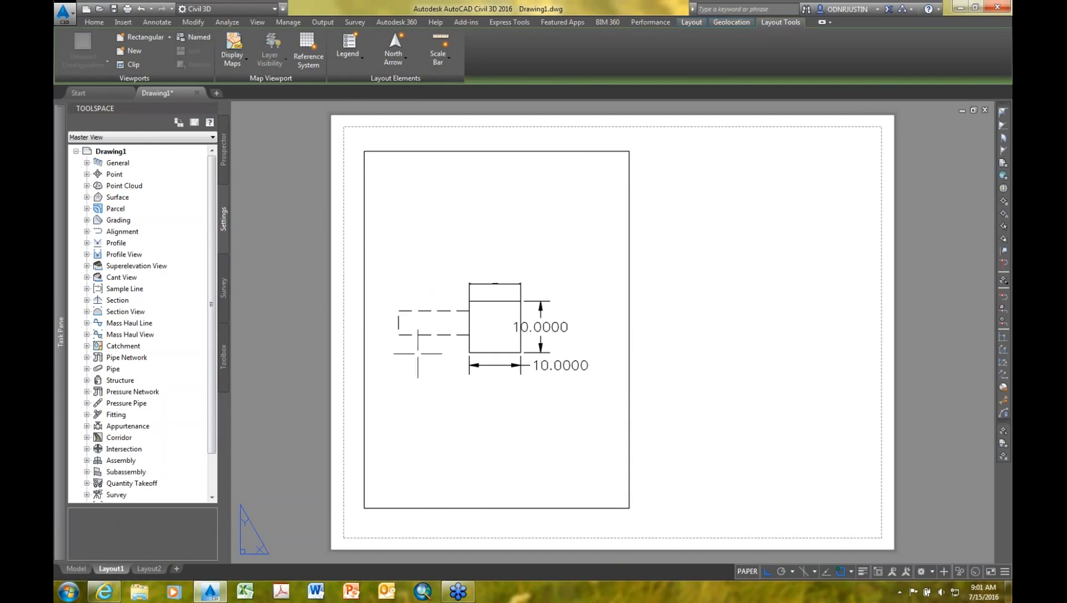
Step: Run PSLTSCALE twice, keeping the paper-space linetype scale at 1
text(p)
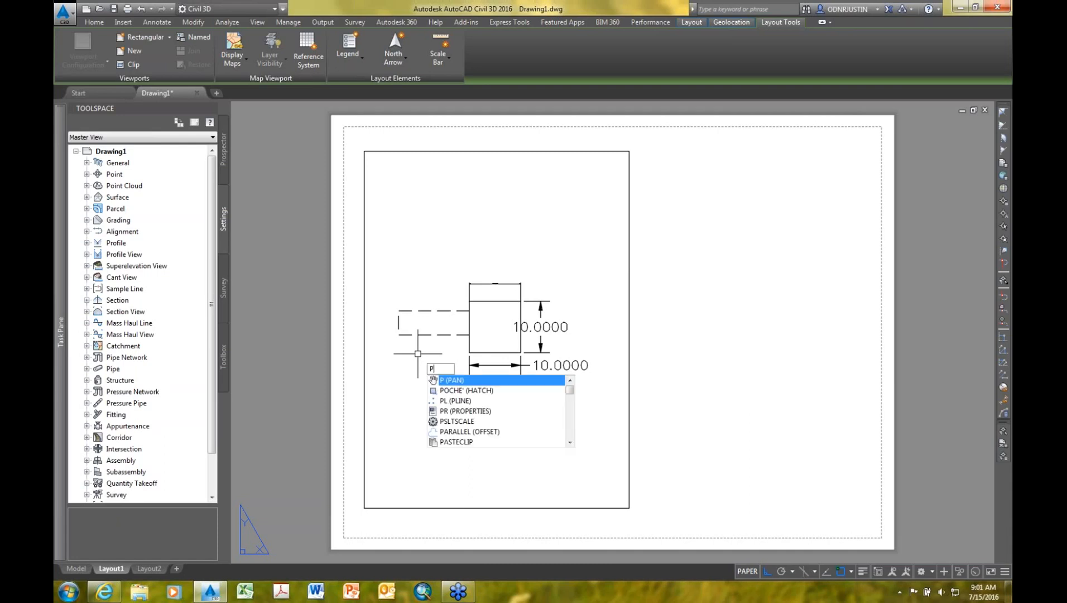
text(s)
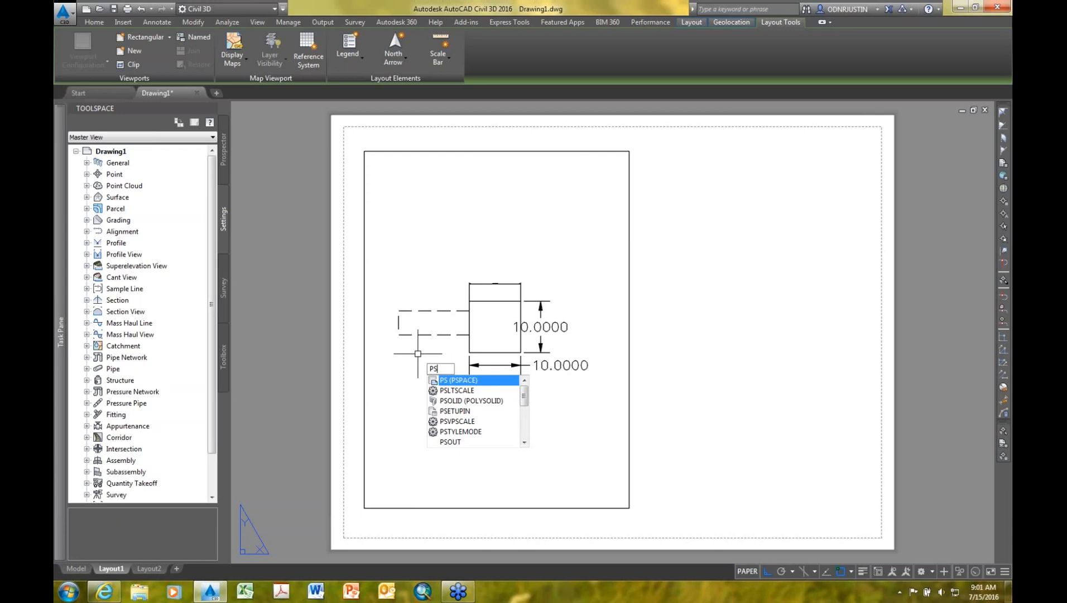
text(l)
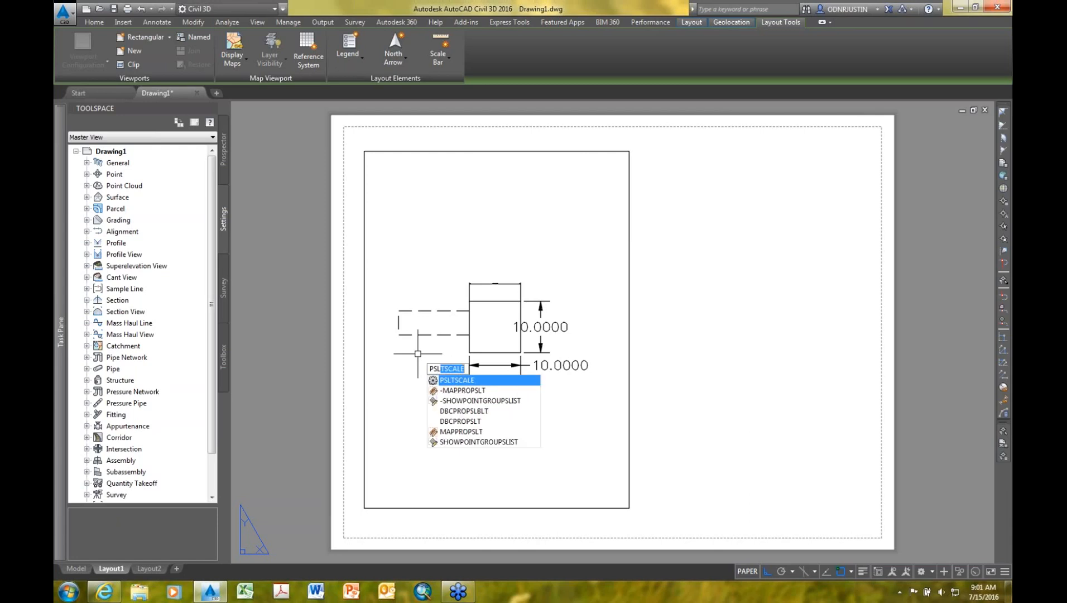
text(t)
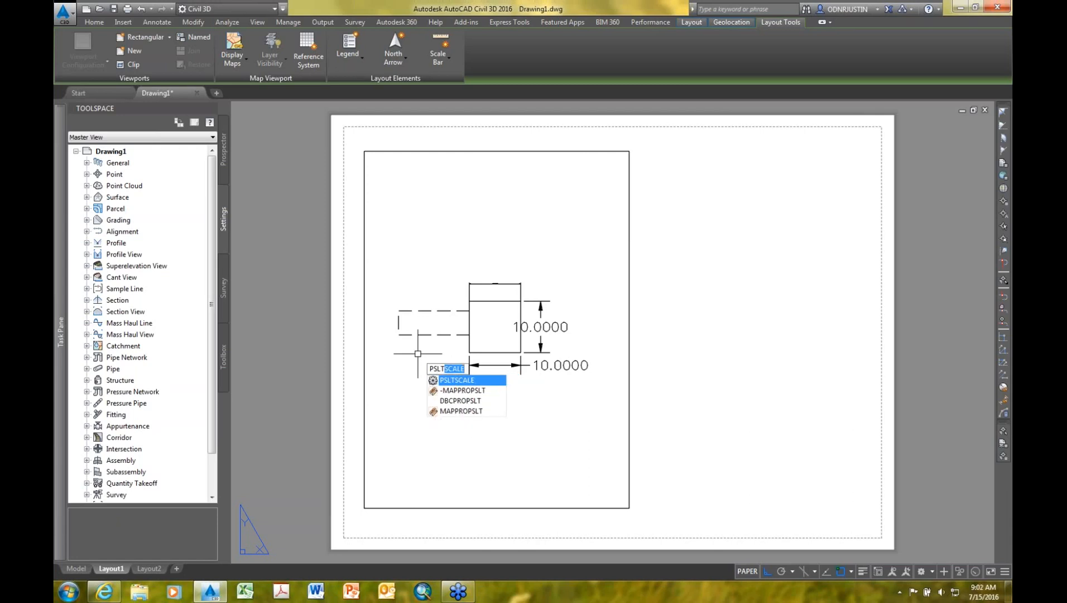
click(470, 380)
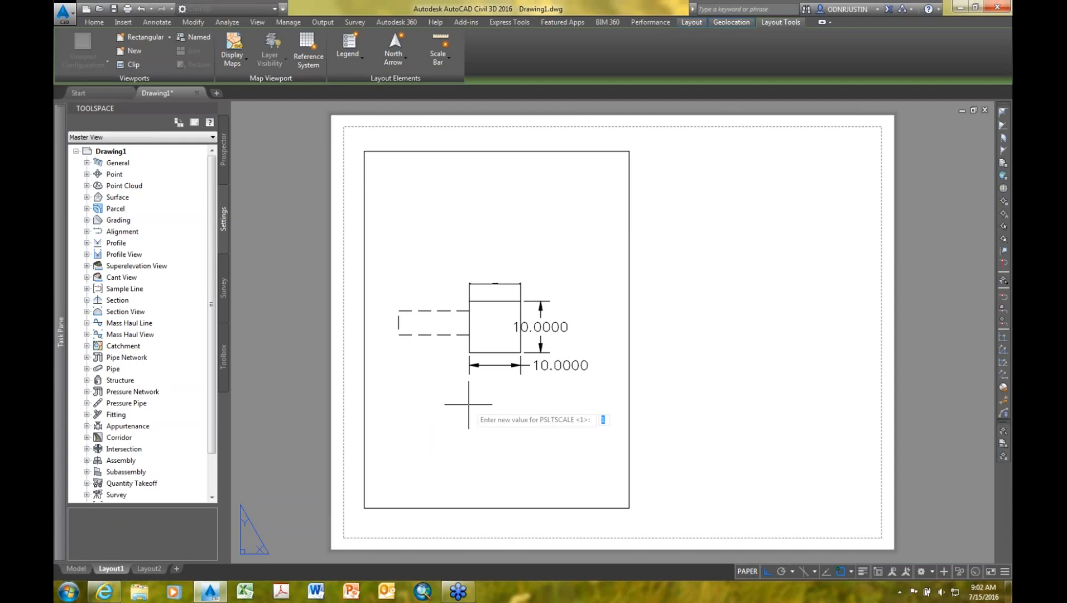
key(Return)
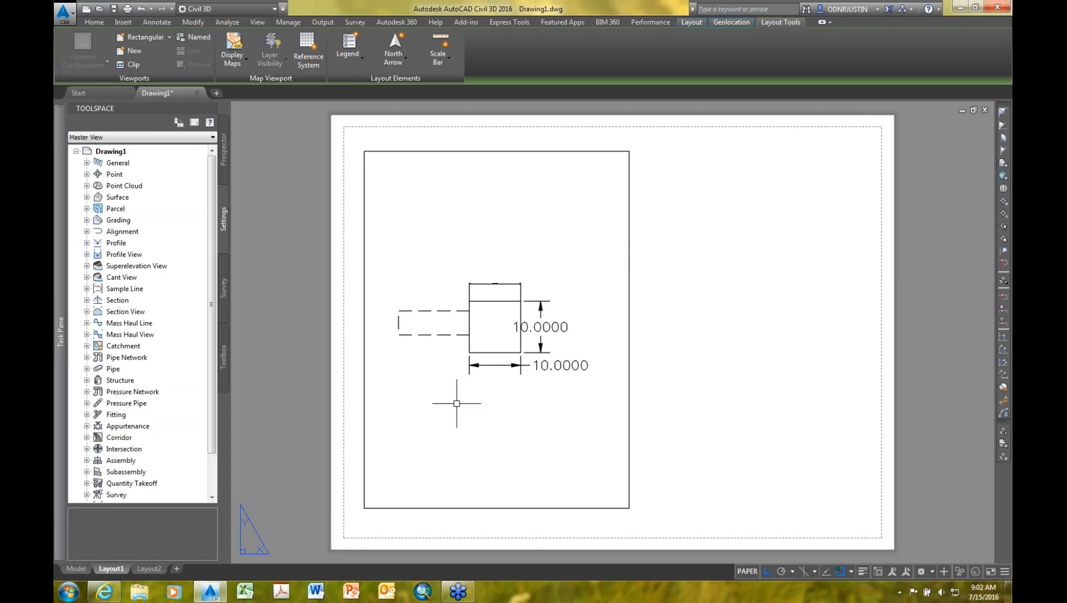
text(P)
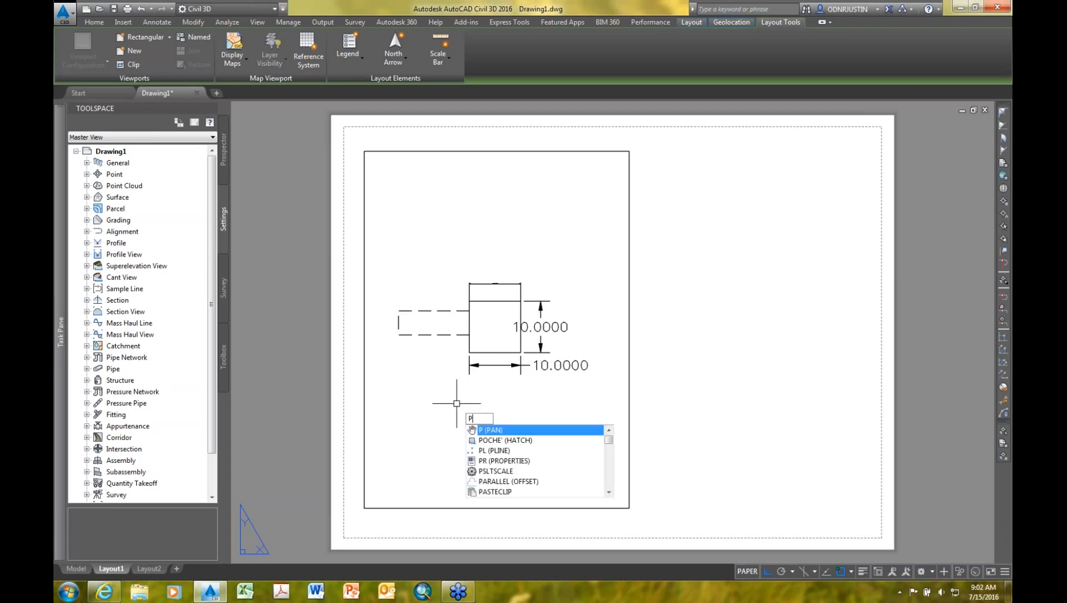
key(Down)
key(Down)
key(Down)
key(Down)
key(Return)
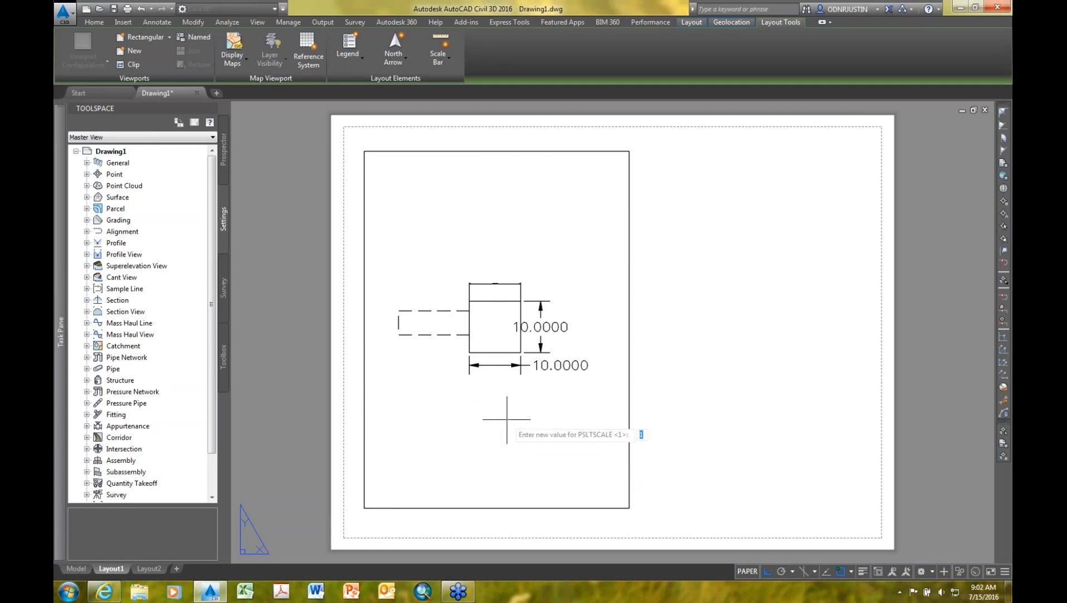
key(Return)
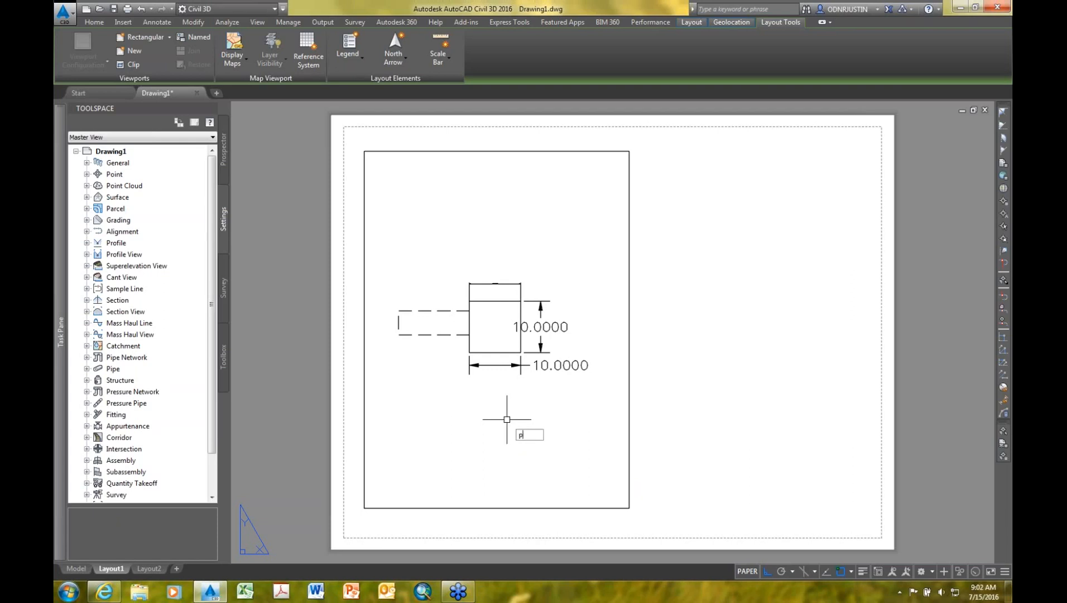
Step: Enter 1 for PSLTSCALE, then switch to Model and back to Layout1 to regenerate
text(p)
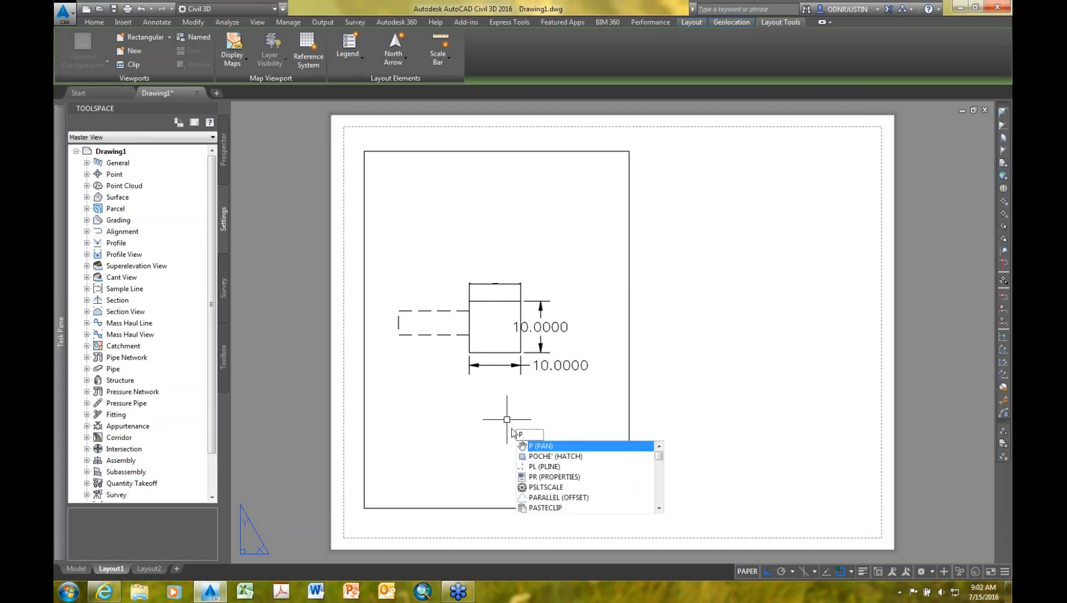
click(537, 486)
text(1)
key(Return)
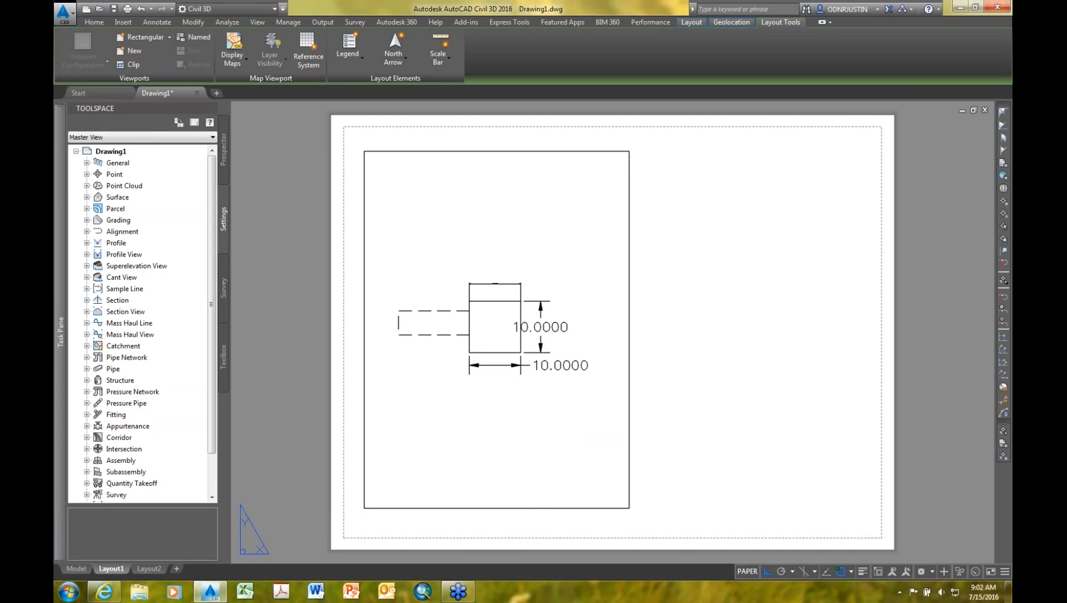
click(71, 566)
click(111, 568)
Step: Confirm PSLTSCALE unchanged and toggle Model/Layout1 again to refresh the dashes
text(P)
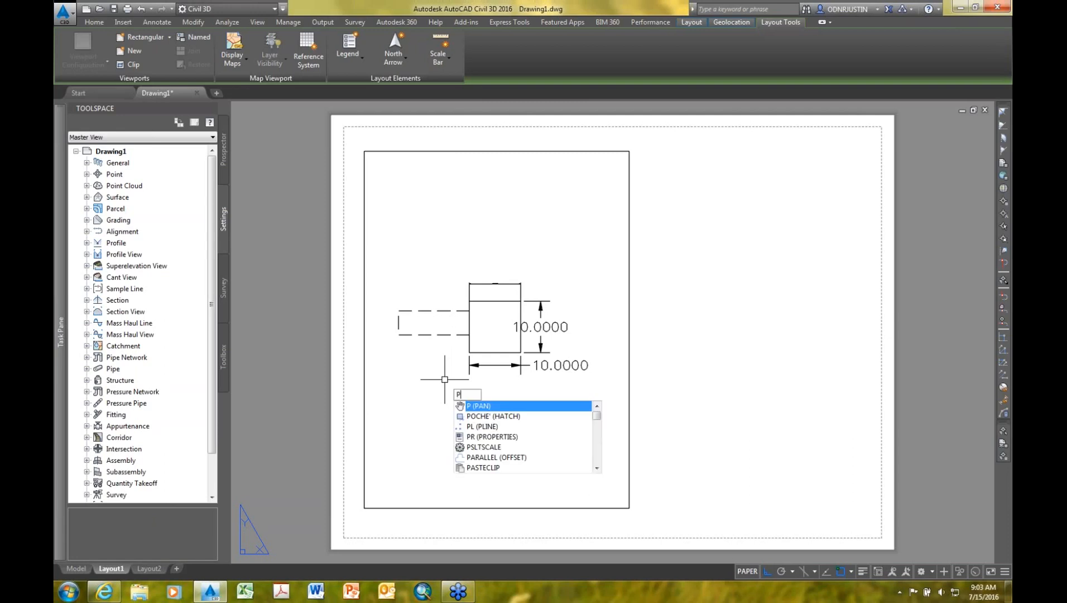
click(483, 447)
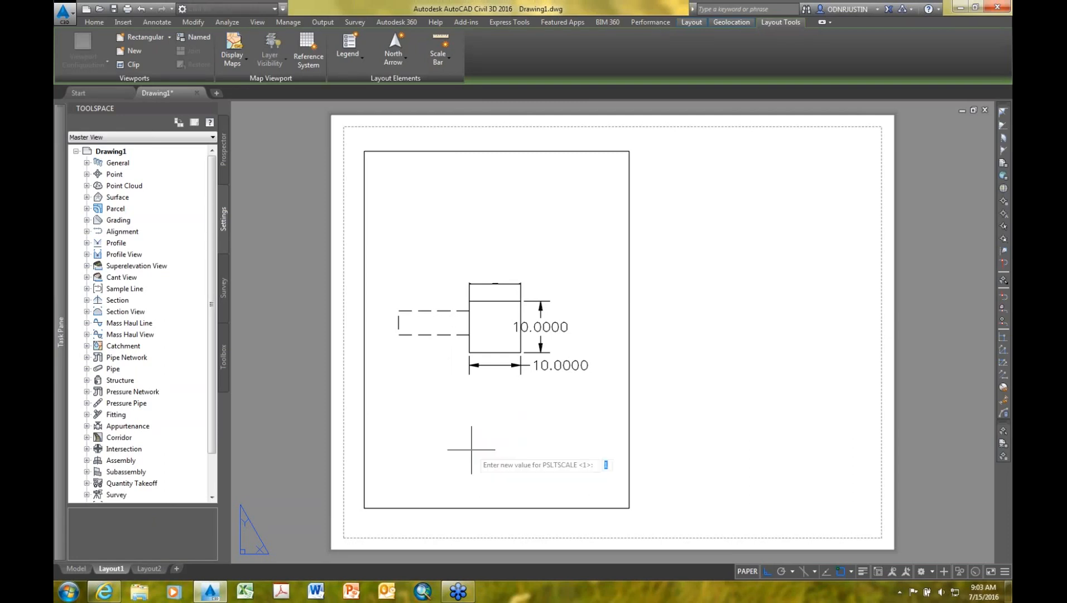
key(Return)
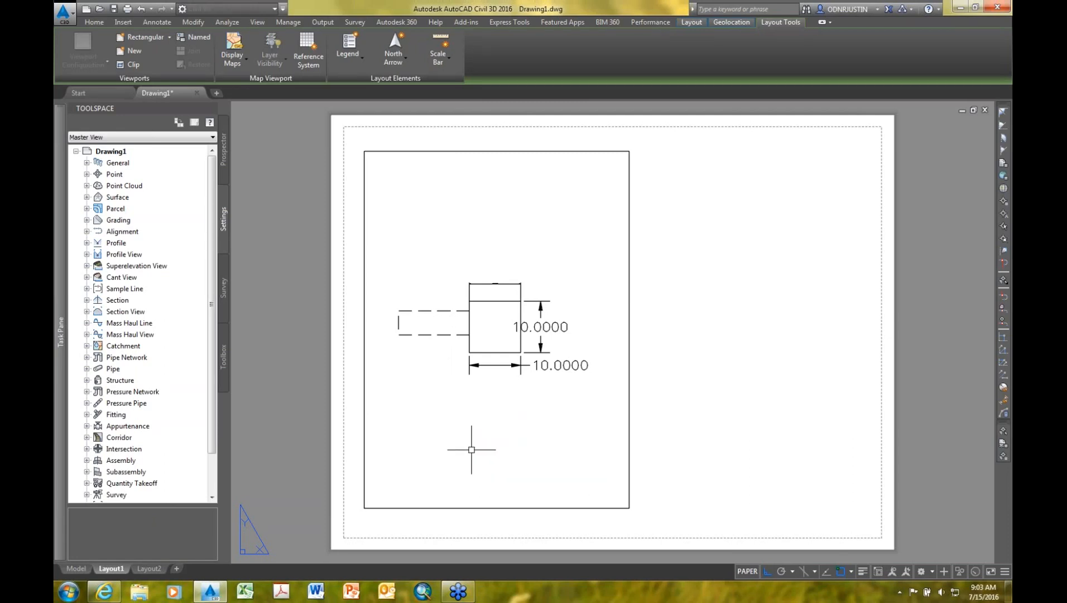
click(77, 569)
click(110, 569)
Step: Pan and zoom the Layout1 sheet, briefly checking the Model tab before returning
scroll(424, 326, up, 4)
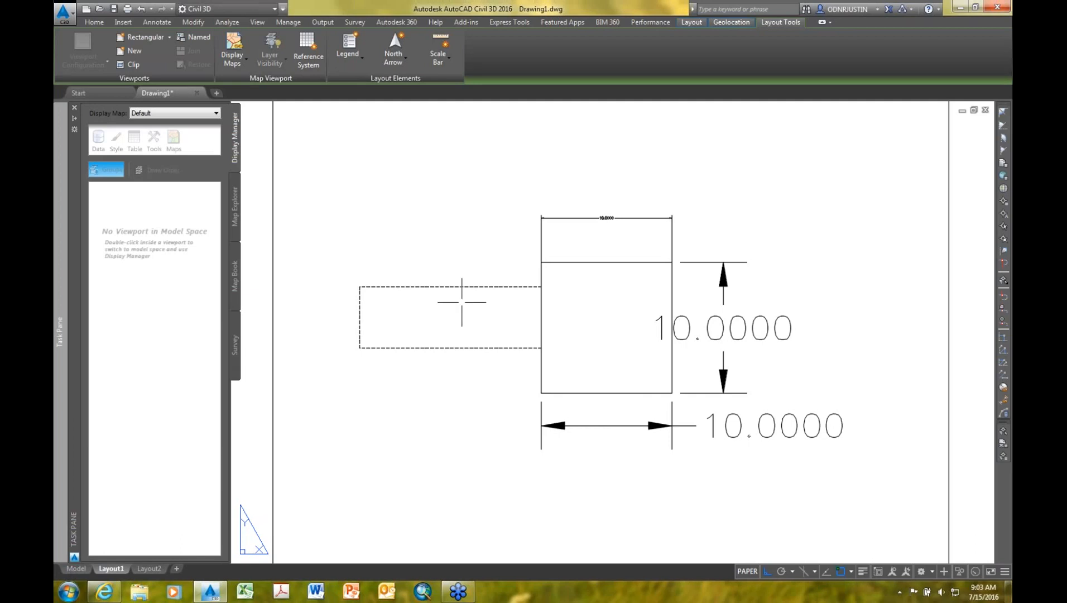
scroll(469, 316, down, 2)
middle_drag(469, 317, 501, 310)
scroll(498, 308, up, 4)
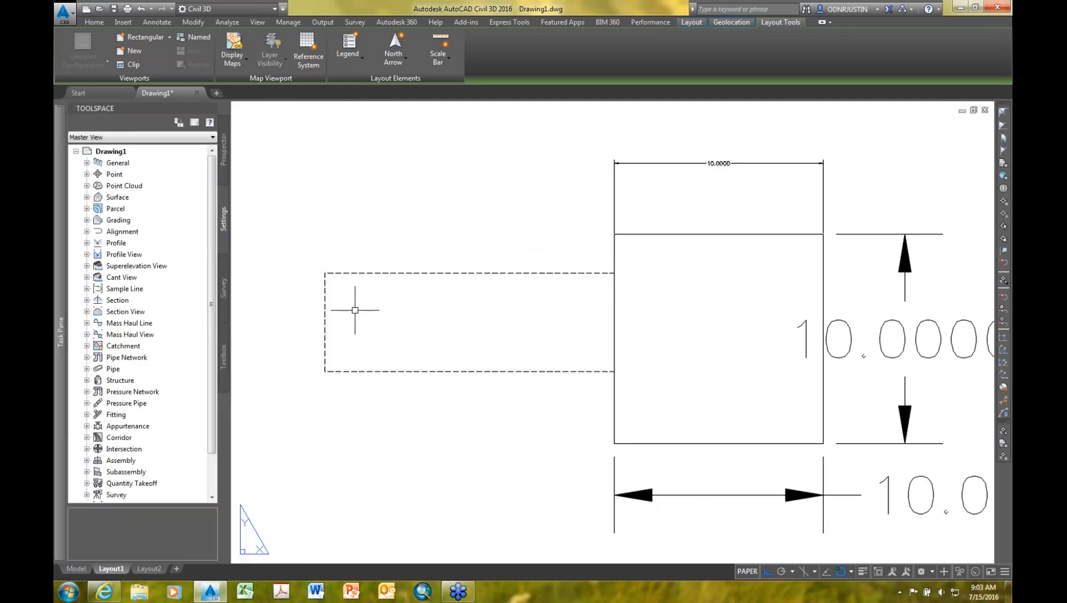
click(76, 568)
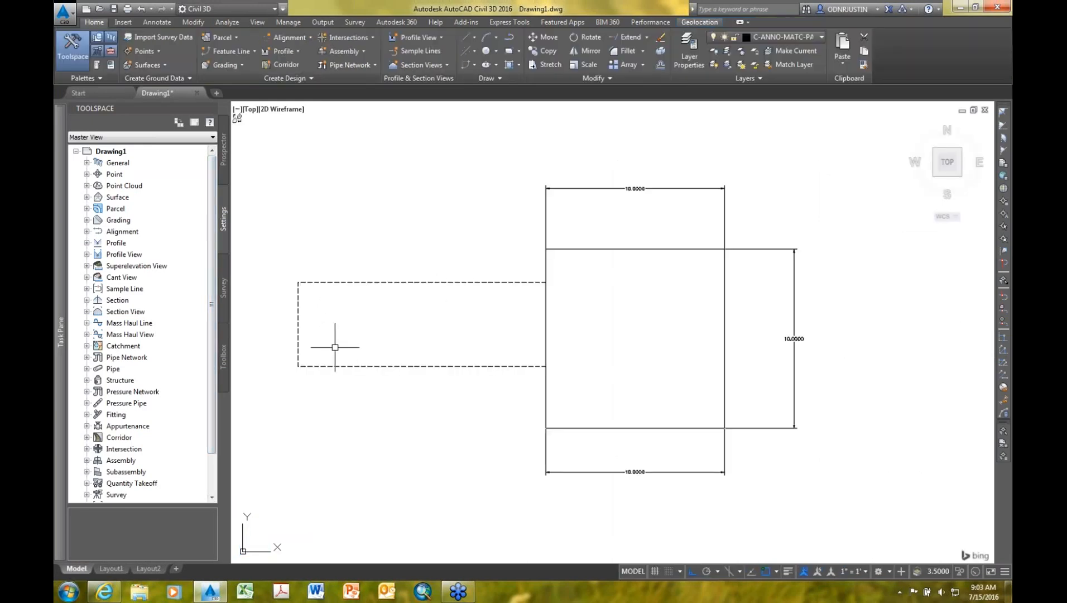
click(111, 568)
scroll(514, 380, down, 4)
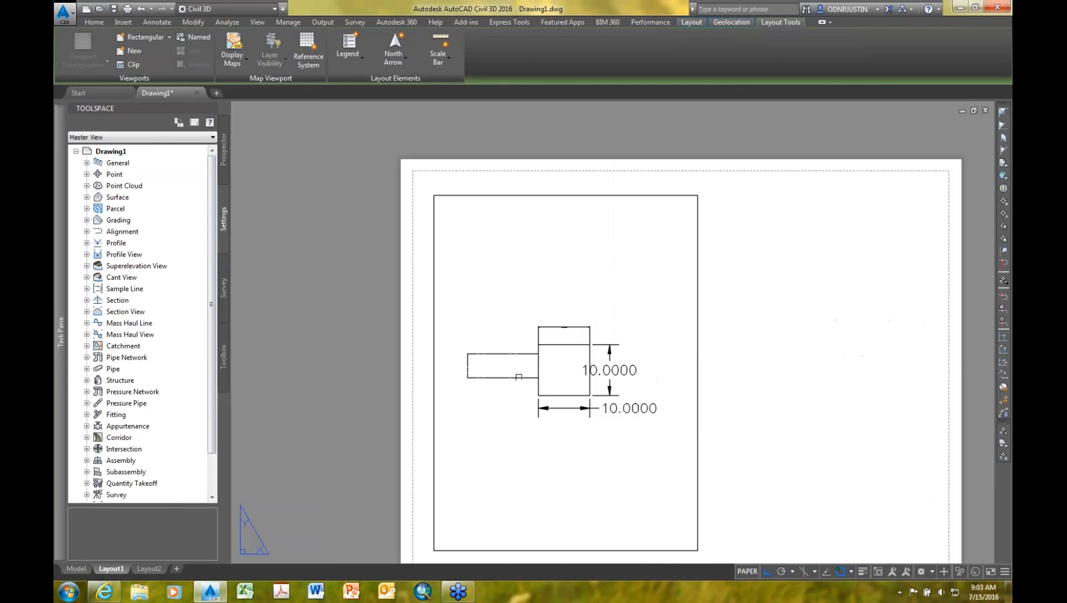
Step: Set the selected Layout1 viewport's scale to 1" = 20'
click(619, 550)
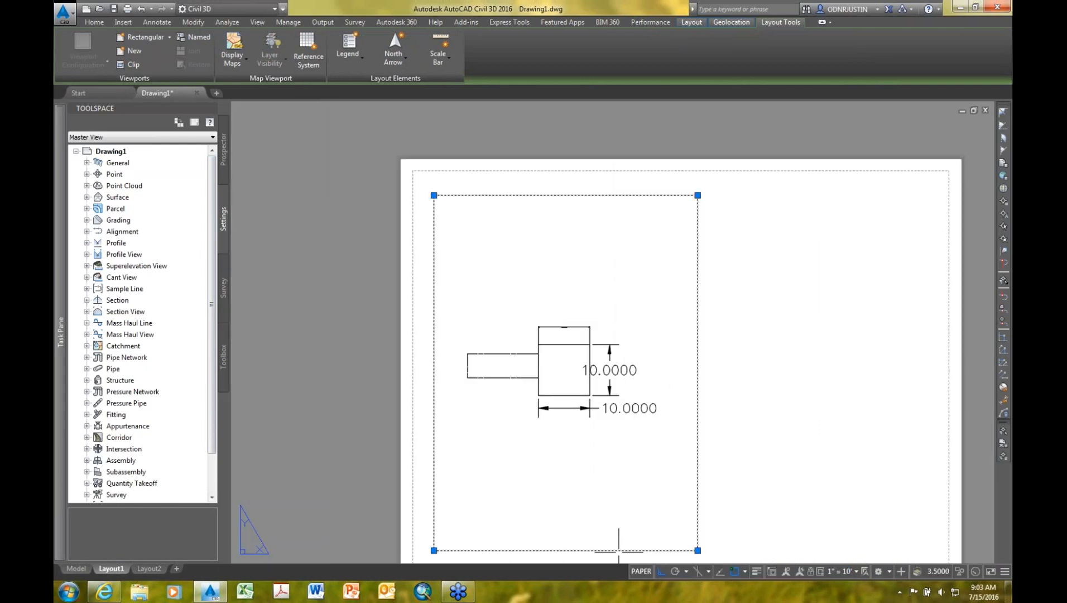
click(855, 571)
click(852, 305)
scroll(558, 402, up, 4)
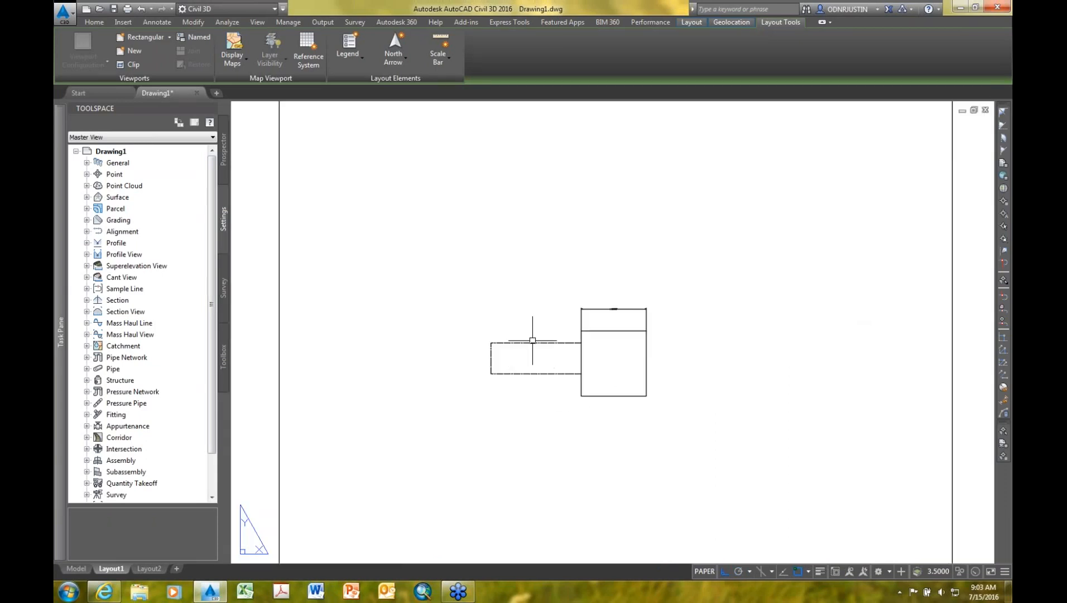
scroll(532, 340, up, 4)
scroll(530, 342, down, 8)
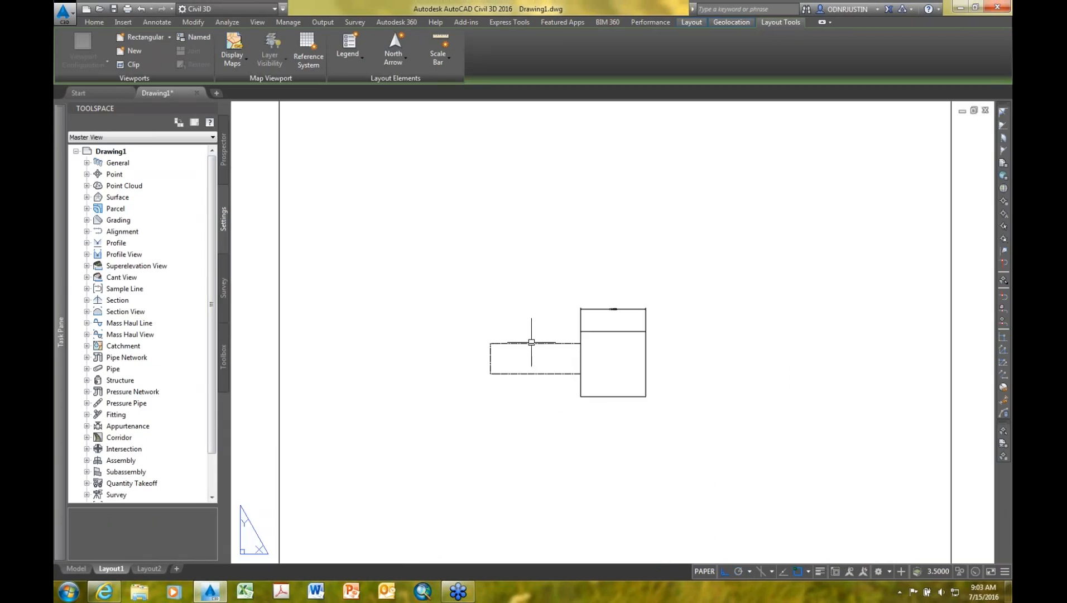
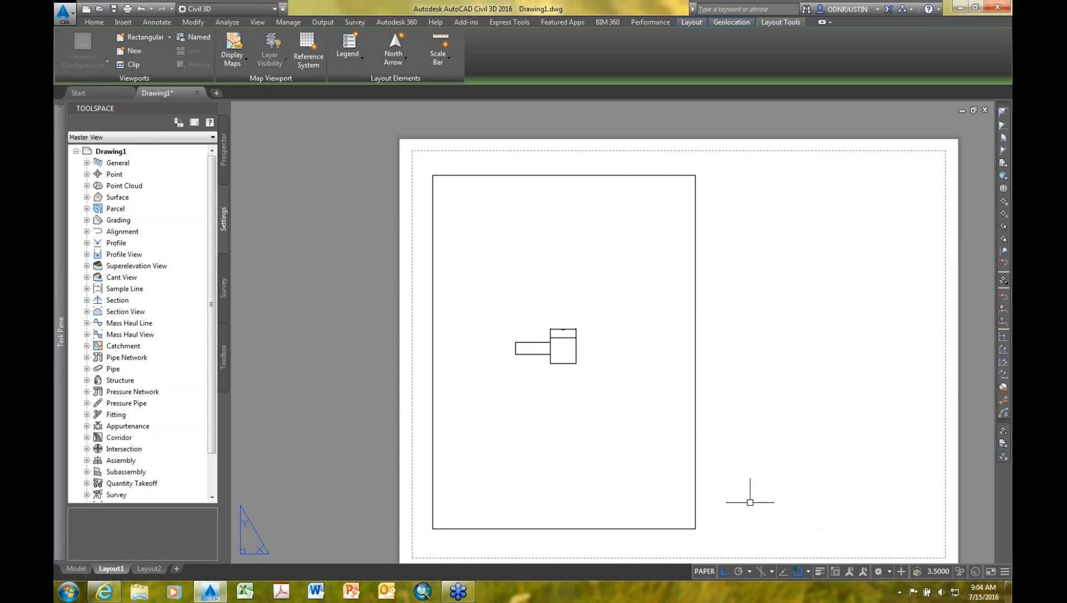
Step: Return to model space and turn on the Intersection object snap alongside Endpoint and Midpoint
click(76, 568)
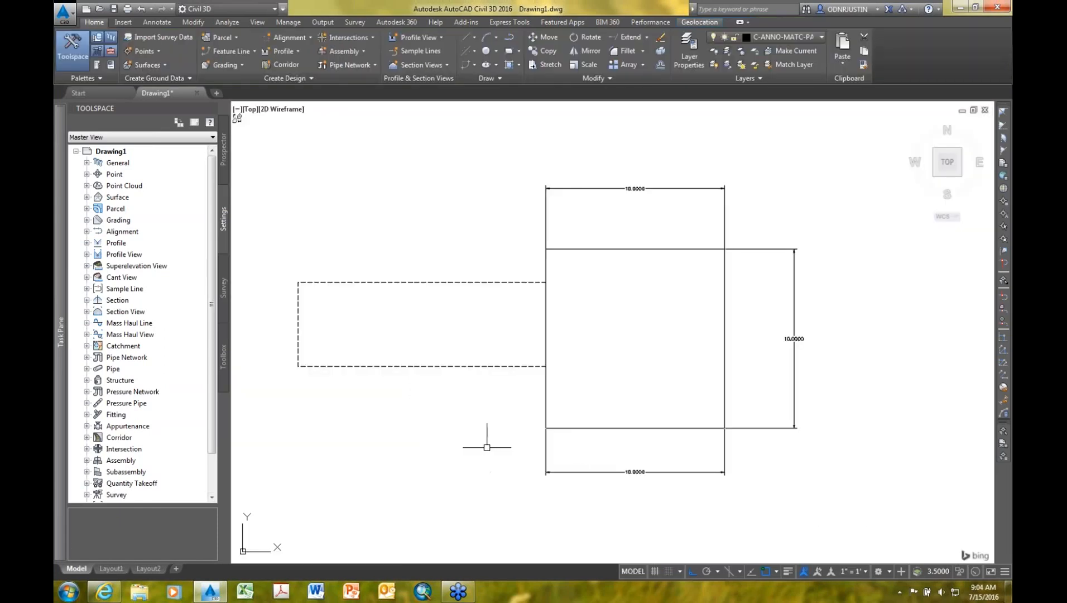
scroll(488, 445, down, 2)
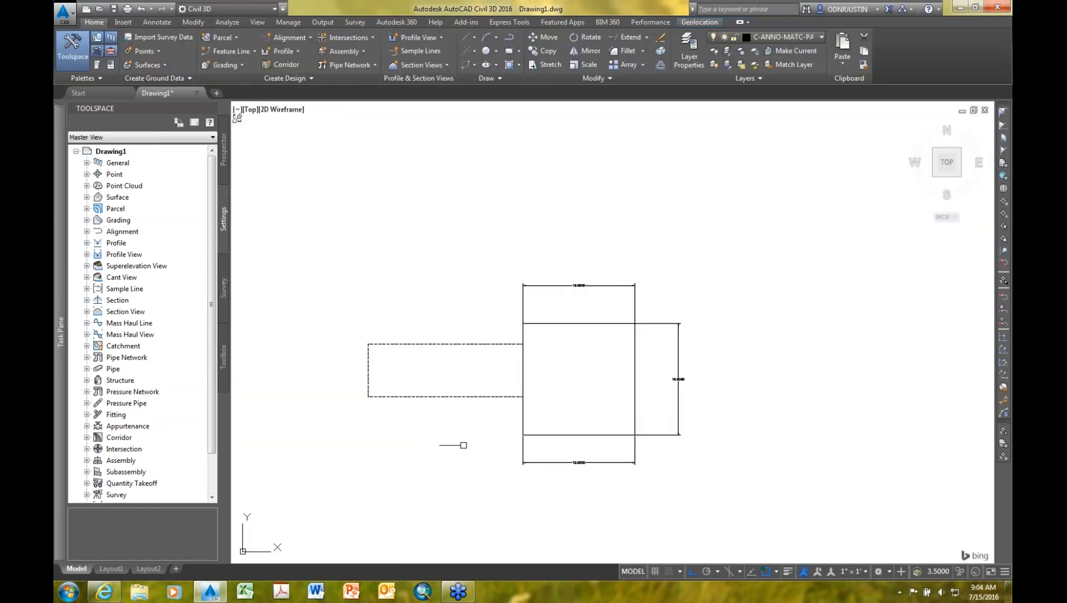
click(775, 571)
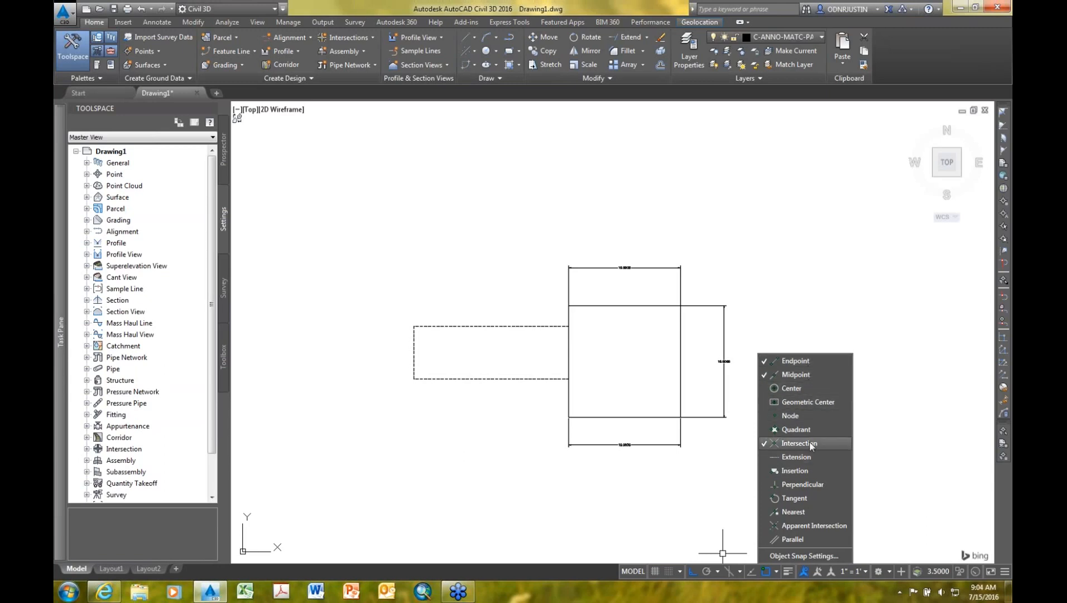
click(764, 572)
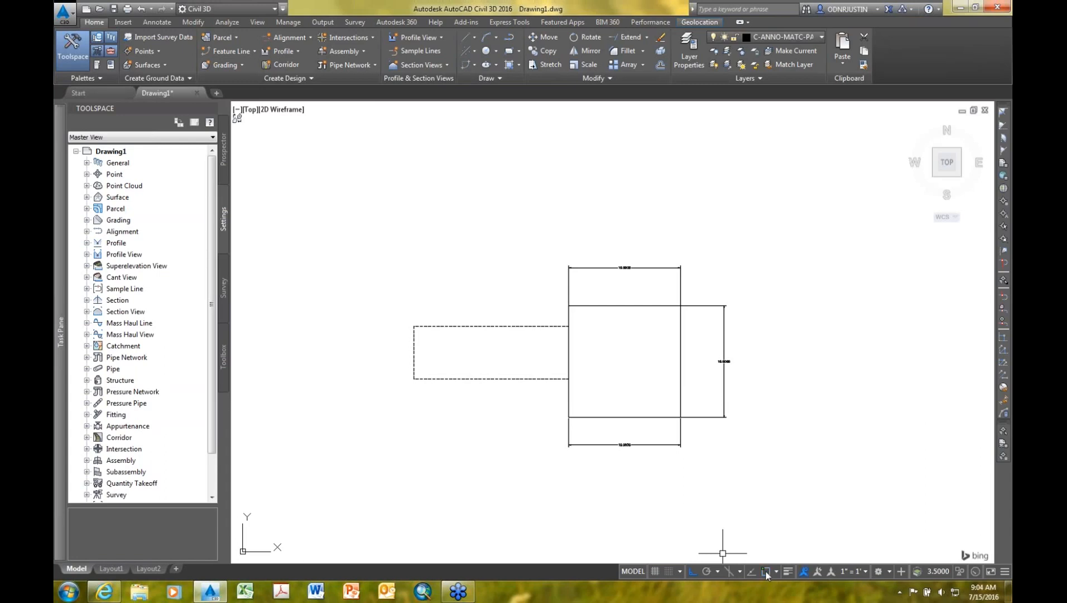
Step: With Ortho off, draw two lines from the rectangle's top-left corner to a peak and down to its top-right corner
click(509, 38)
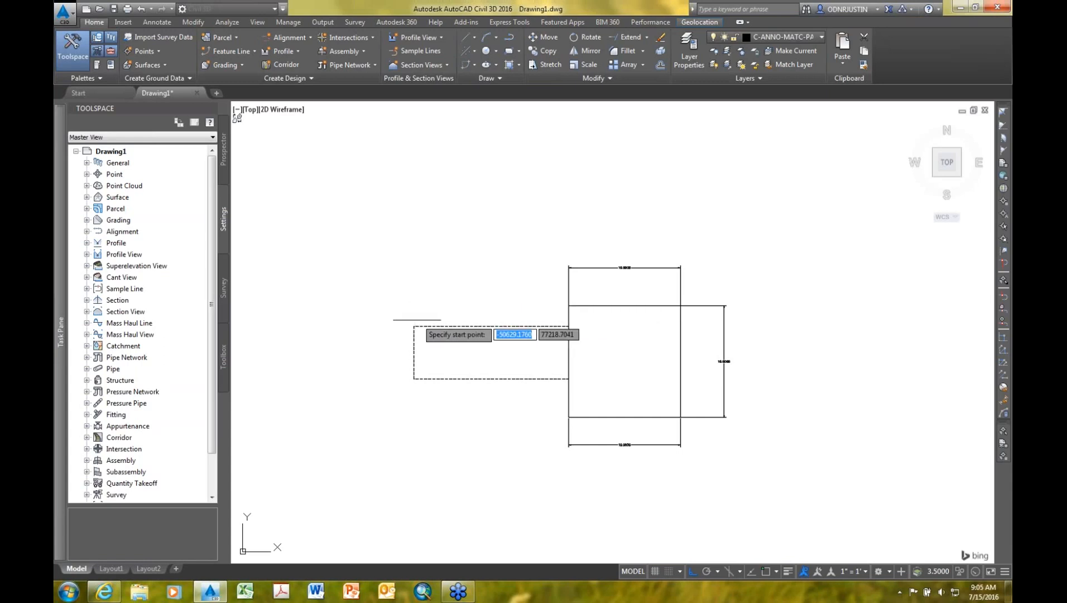
scroll(413, 324, up, 6)
scroll(413, 325, up, 2)
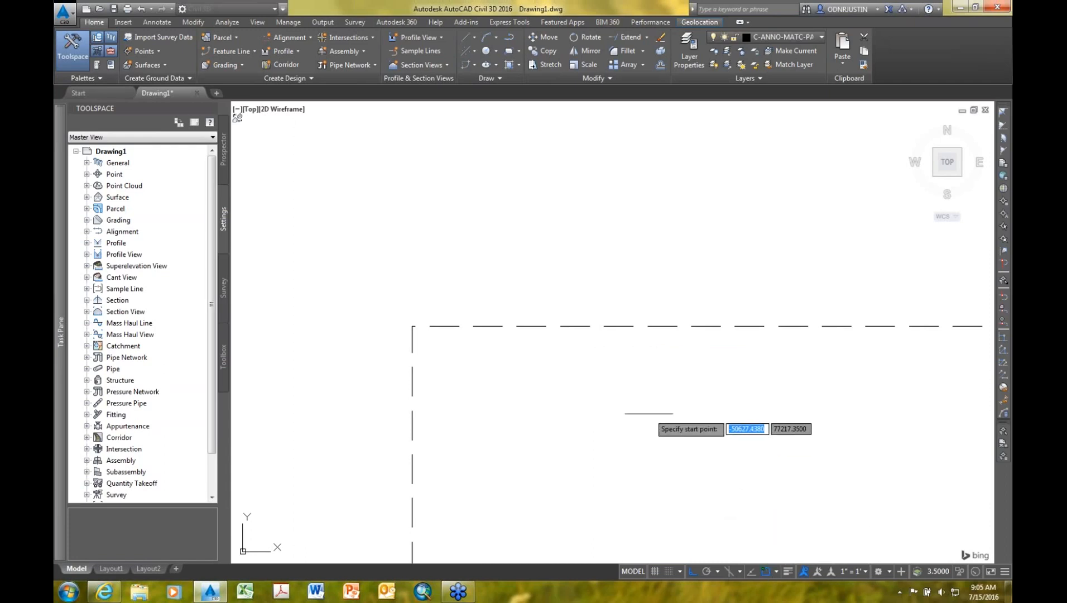
click(412, 326)
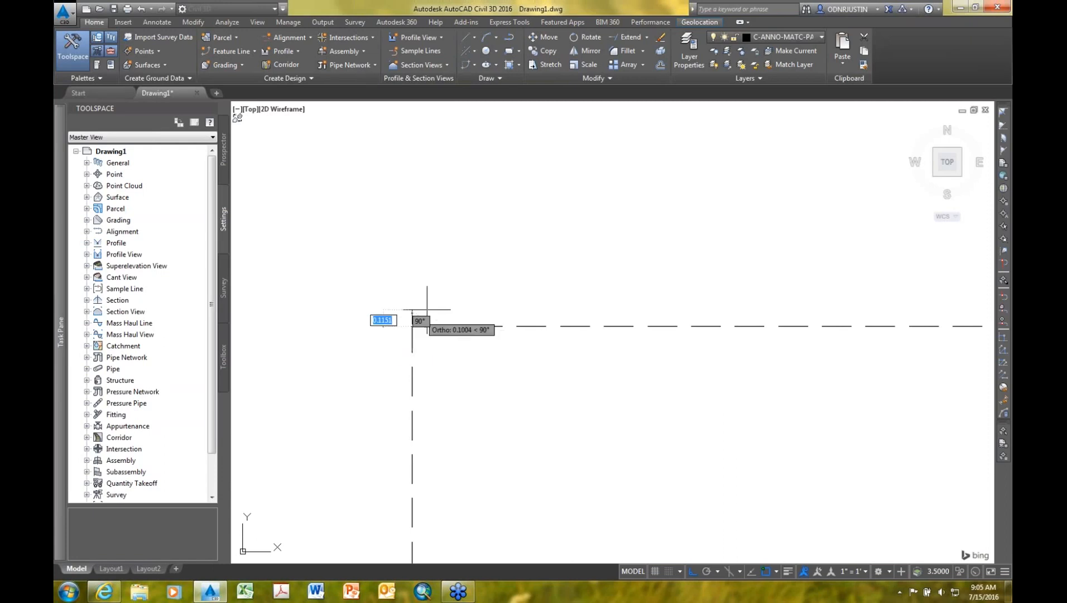
click(692, 572)
scroll(645, 239, down, 2)
middle_drag(645, 233, 412, 232)
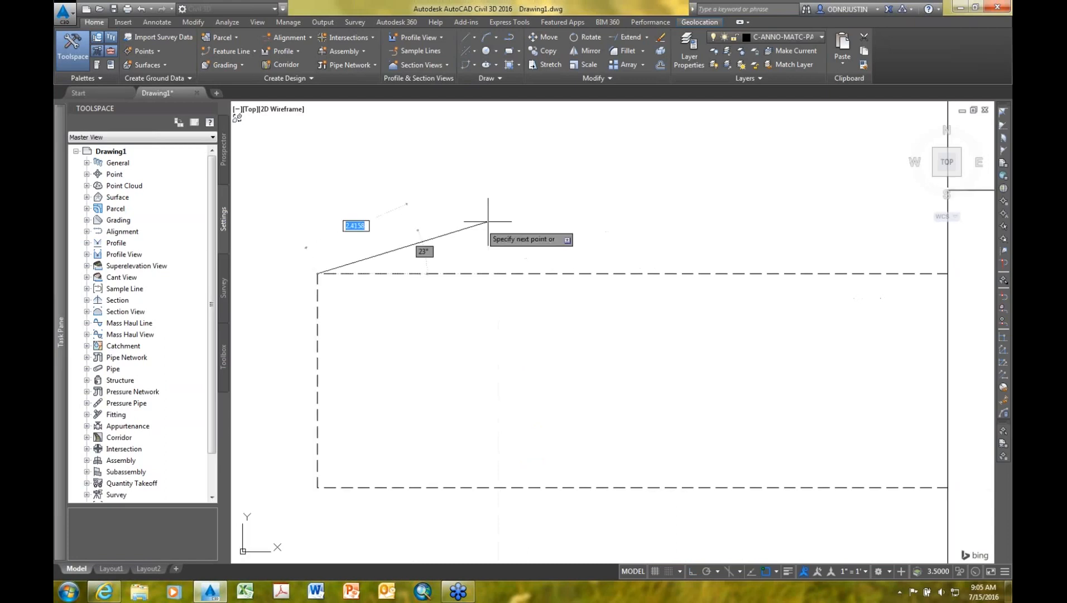
click(584, 184)
middle_drag(642, 201, 380, 211)
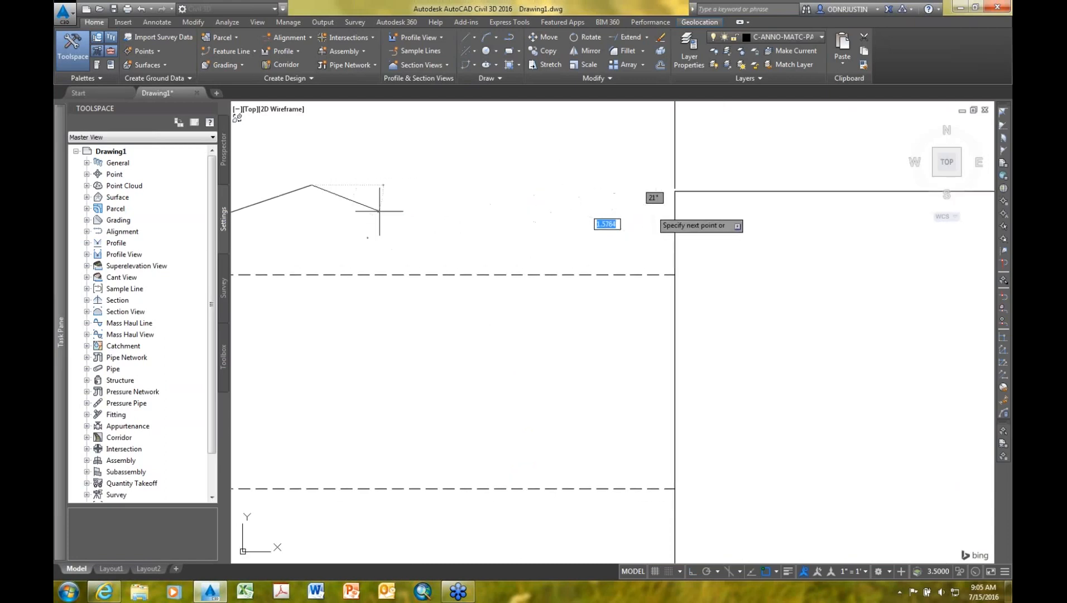
click(675, 275)
key(Return)
scroll(521, 371, down, 3)
middle_drag(496, 376, 632, 375)
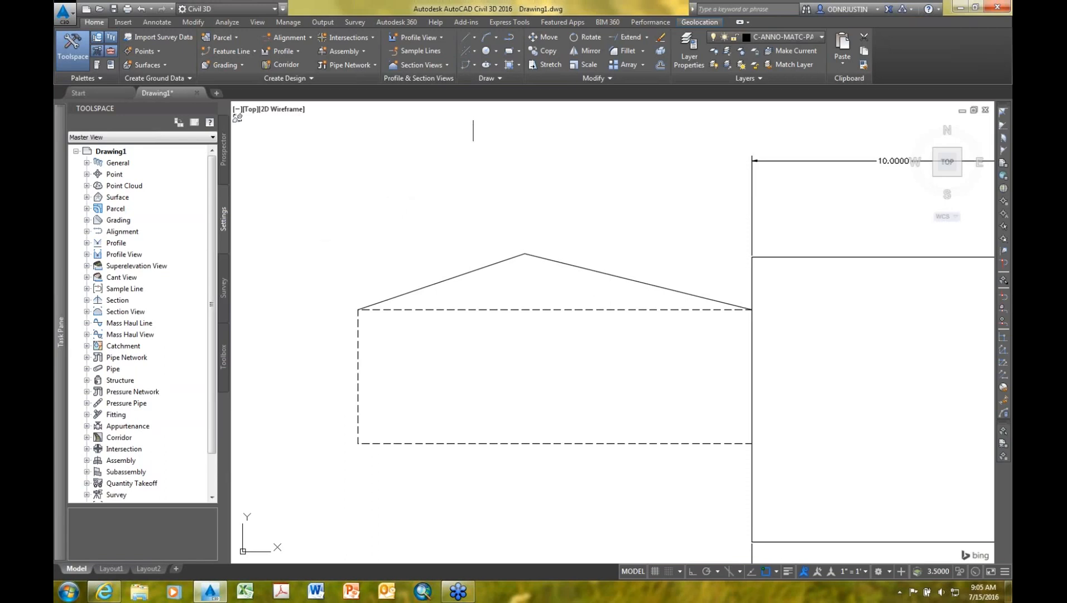
Step: Hatch the inside of the roof triangle with the GRAVEL pattern from the Draw > Hatch tool
click(518, 65)
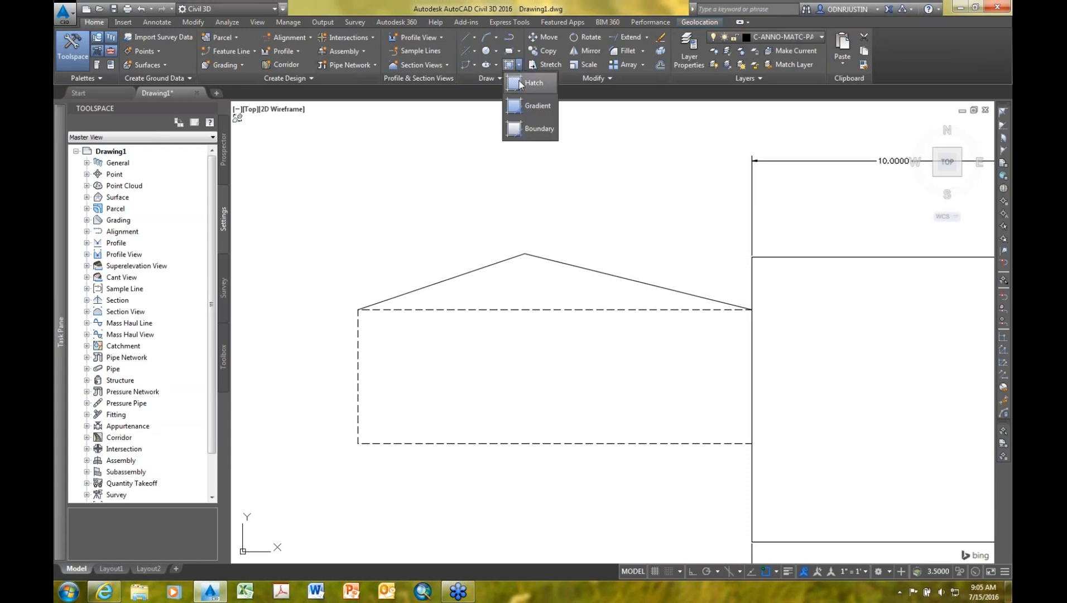
click(519, 81)
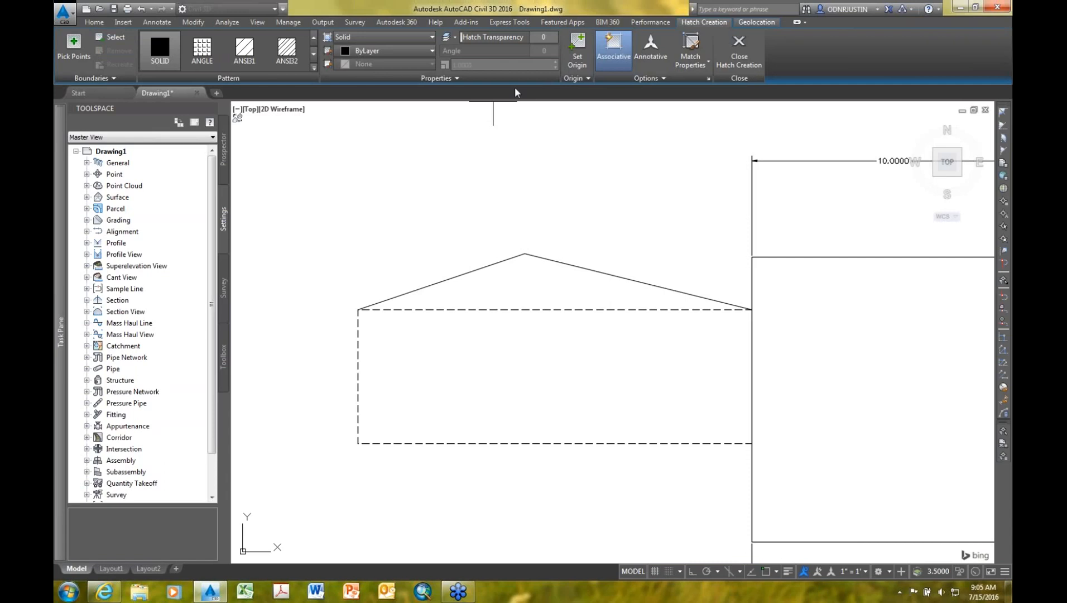
click(313, 67)
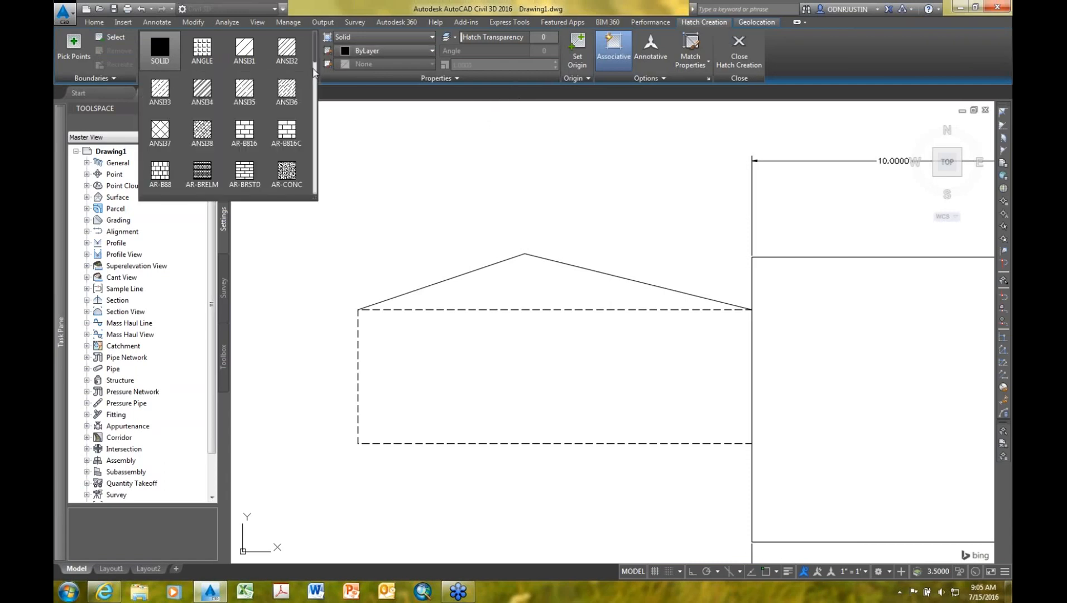
scroll(315, 90, down, 4)
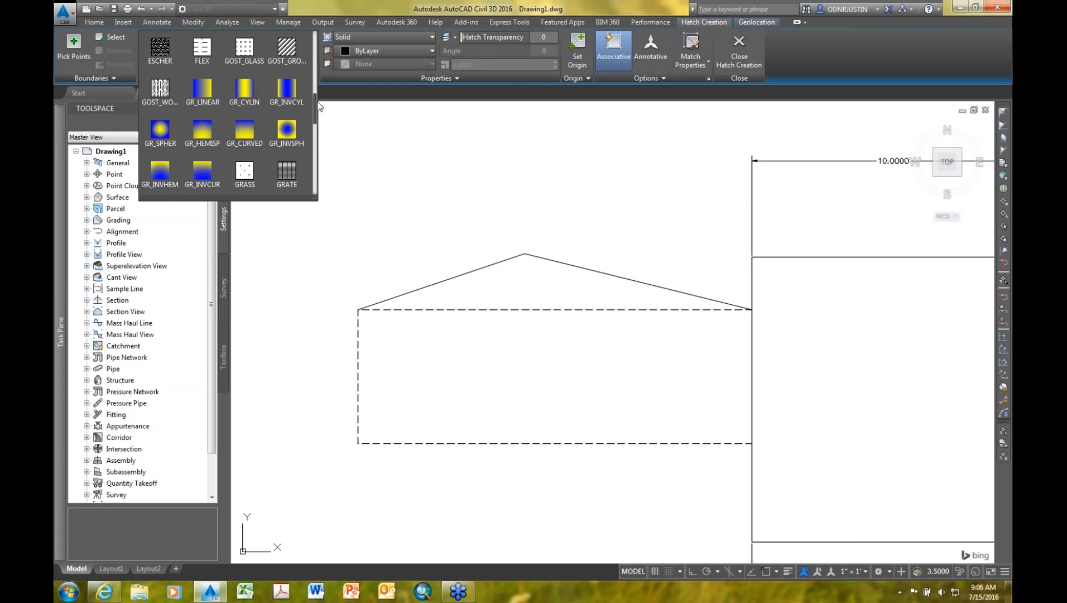
scroll(316, 109, down, 1)
scroll(316, 109, down, 1)
click(166, 154)
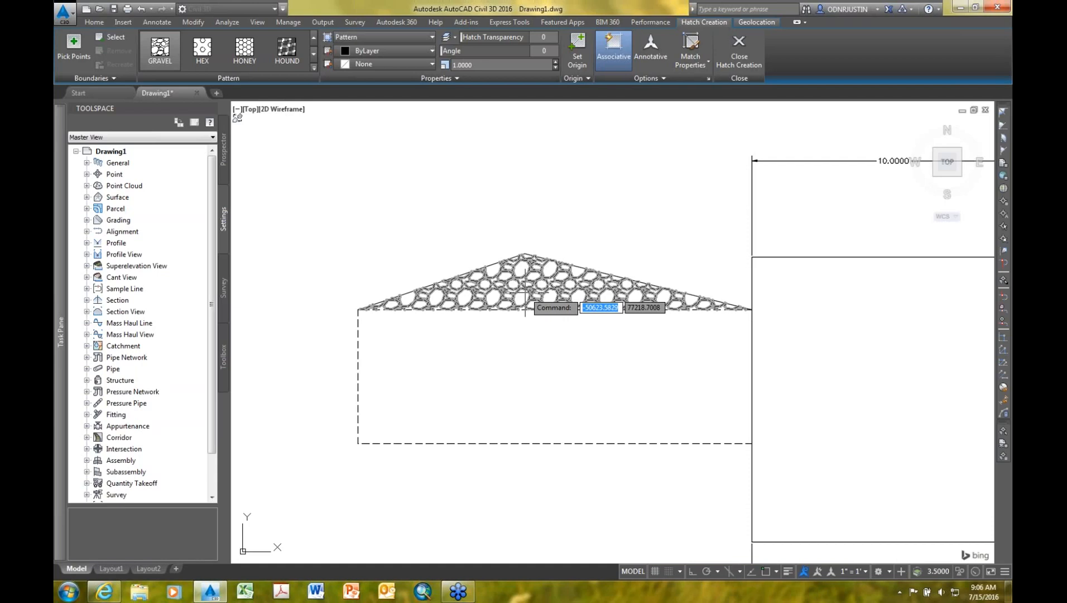
click(525, 293)
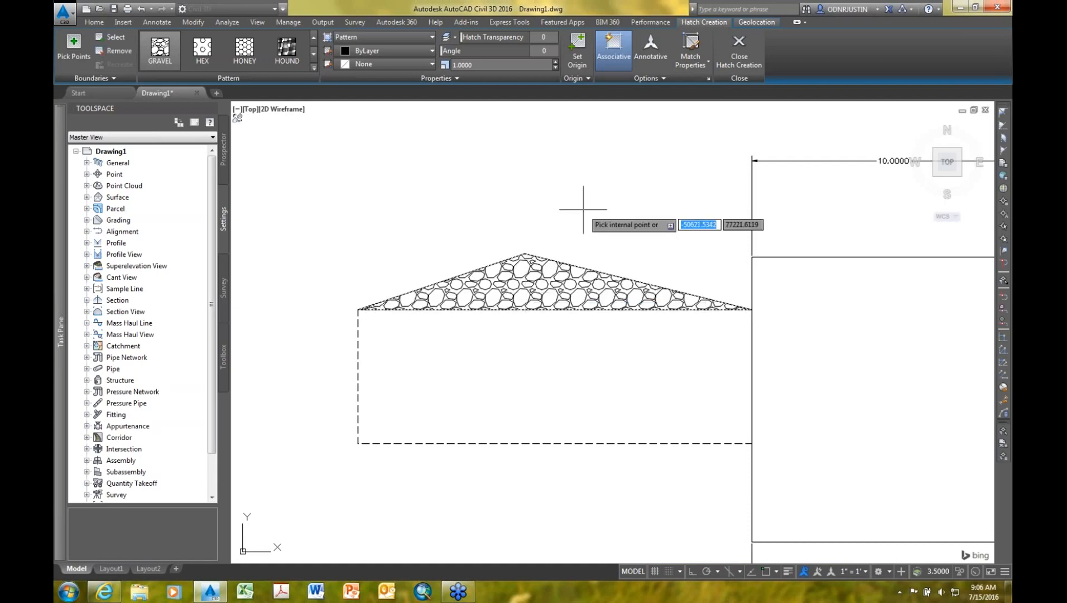
key(Return)
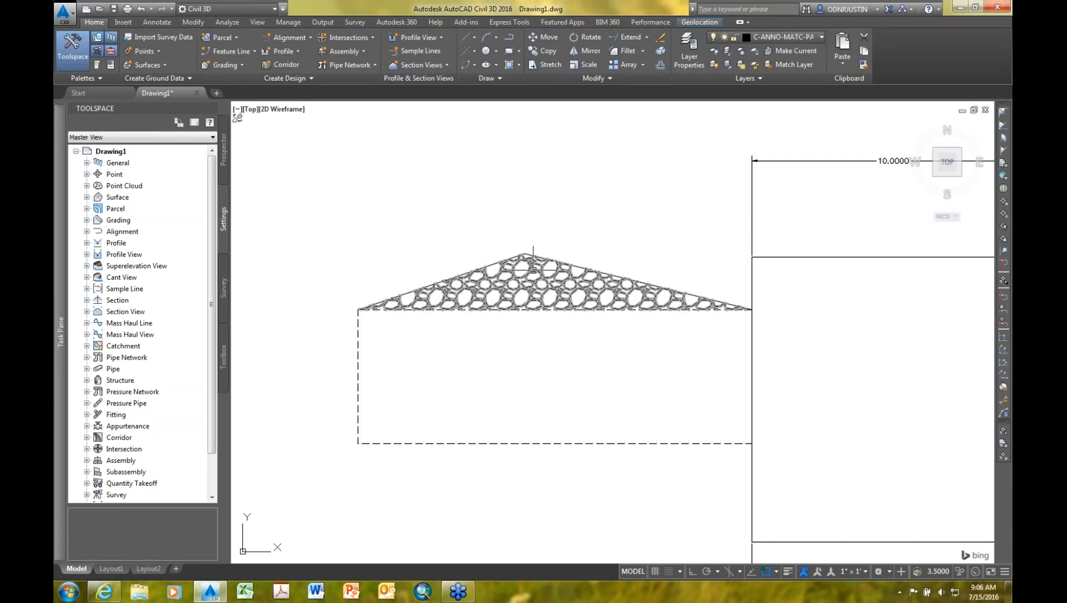
Step: Set the roof hatch's pattern scale to 0.5, then to 2, and close the Hatch Editor
click(535, 273)
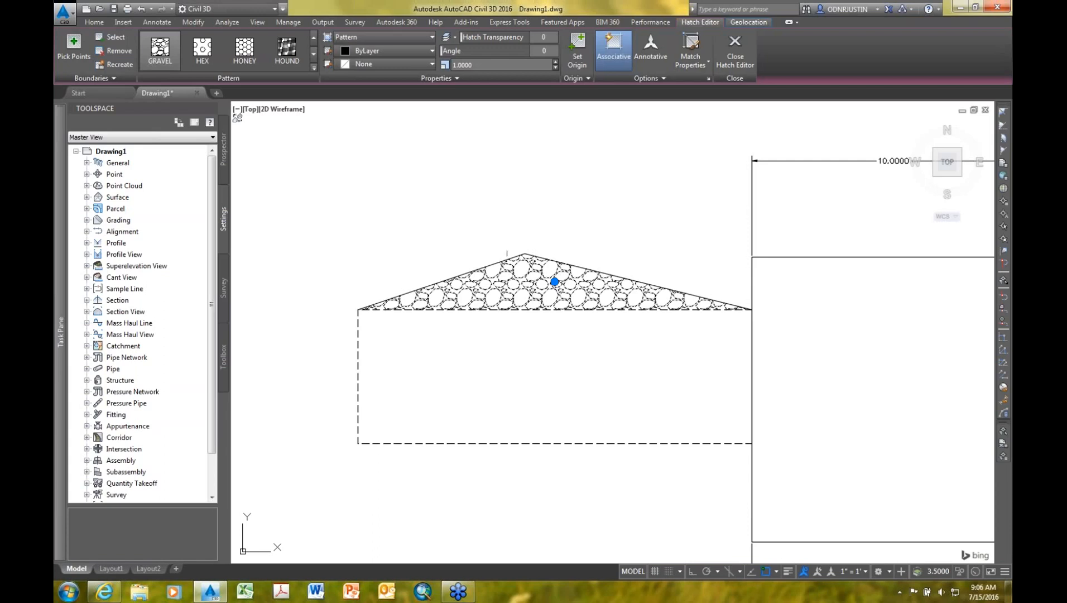
click(514, 63)
text(0.5)
key(Return)
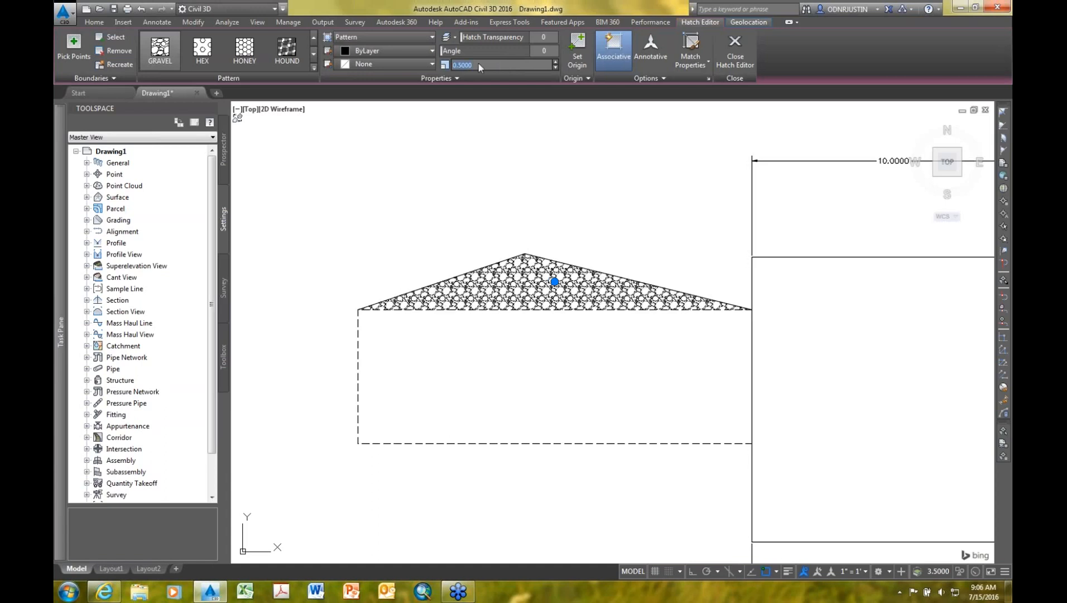
text(2)
key(Return)
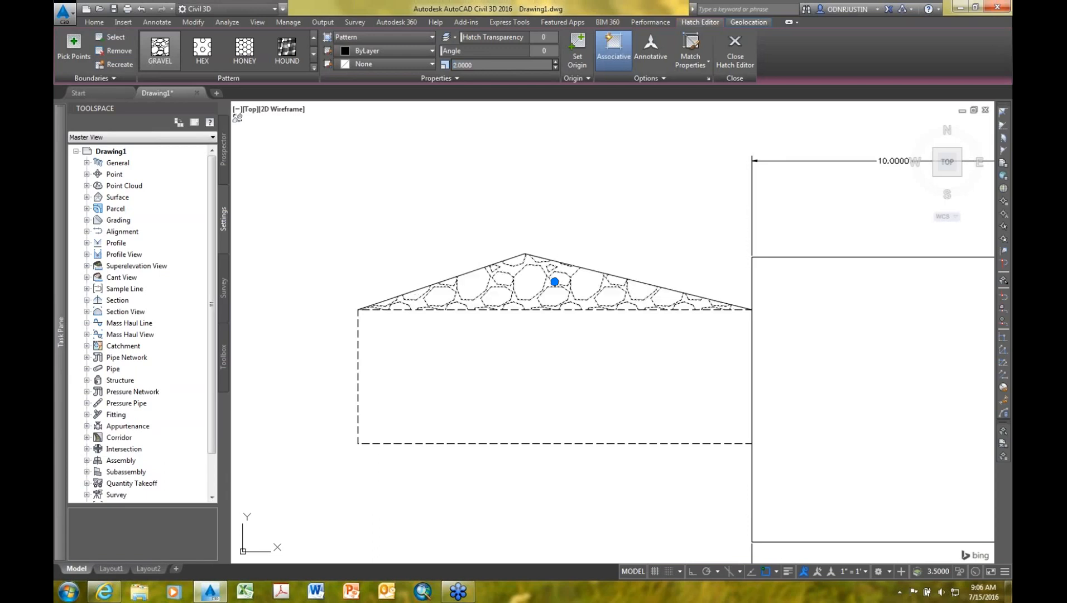
key(Return)
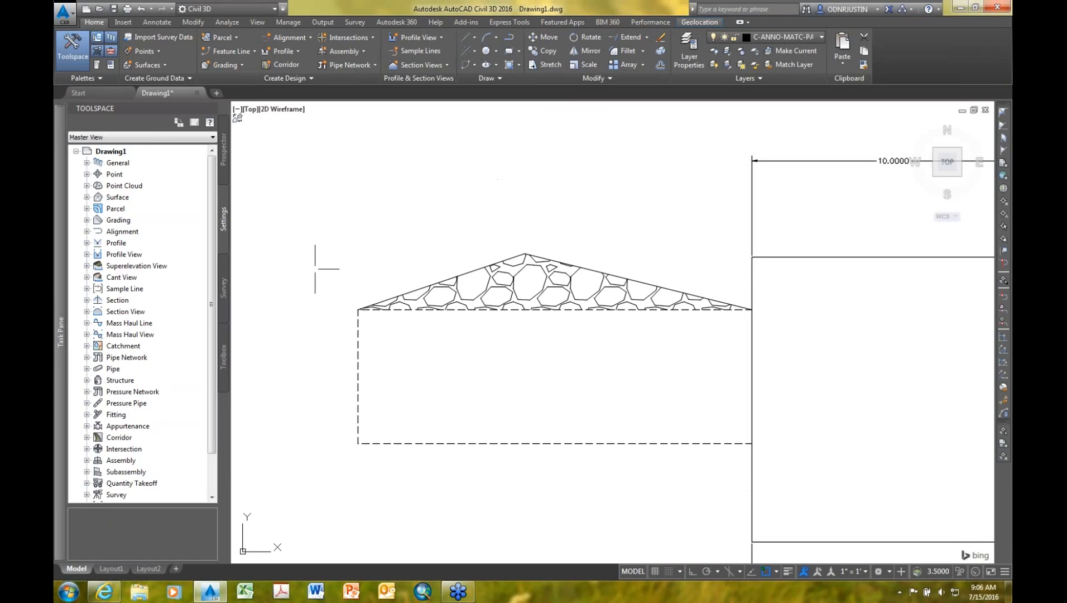
Step: On Layout1, select the viewport and change its scale to 1" = 10'
click(111, 568)
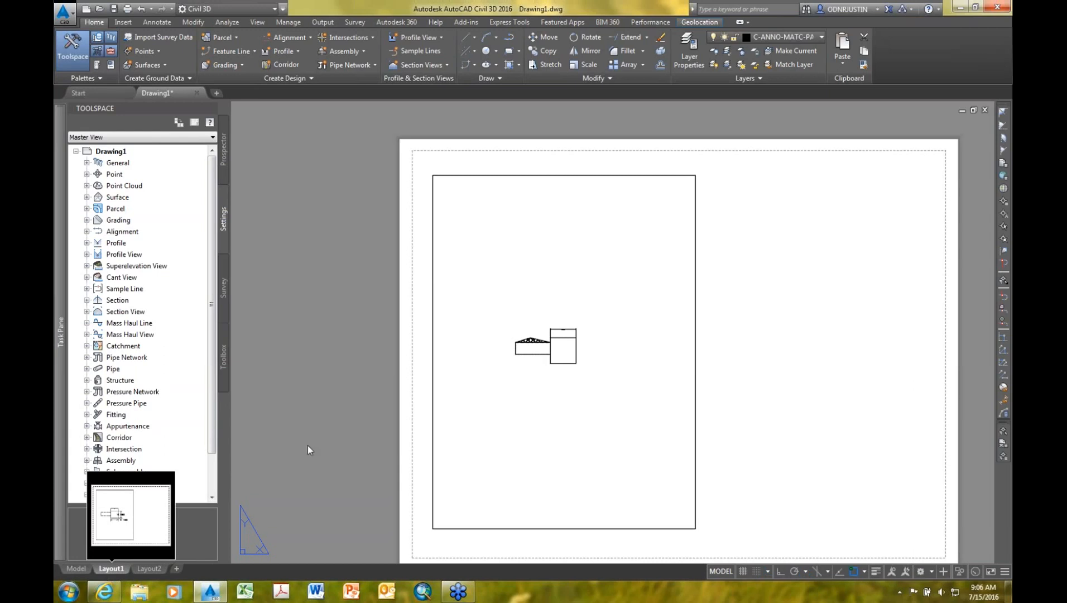
scroll(539, 344, up, 2)
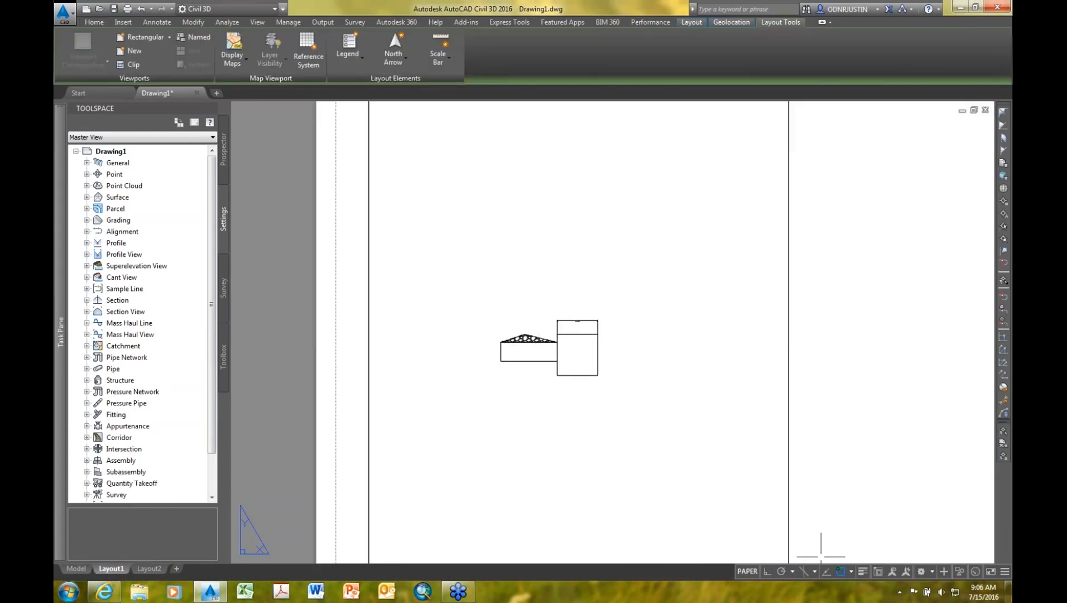
click(791, 470)
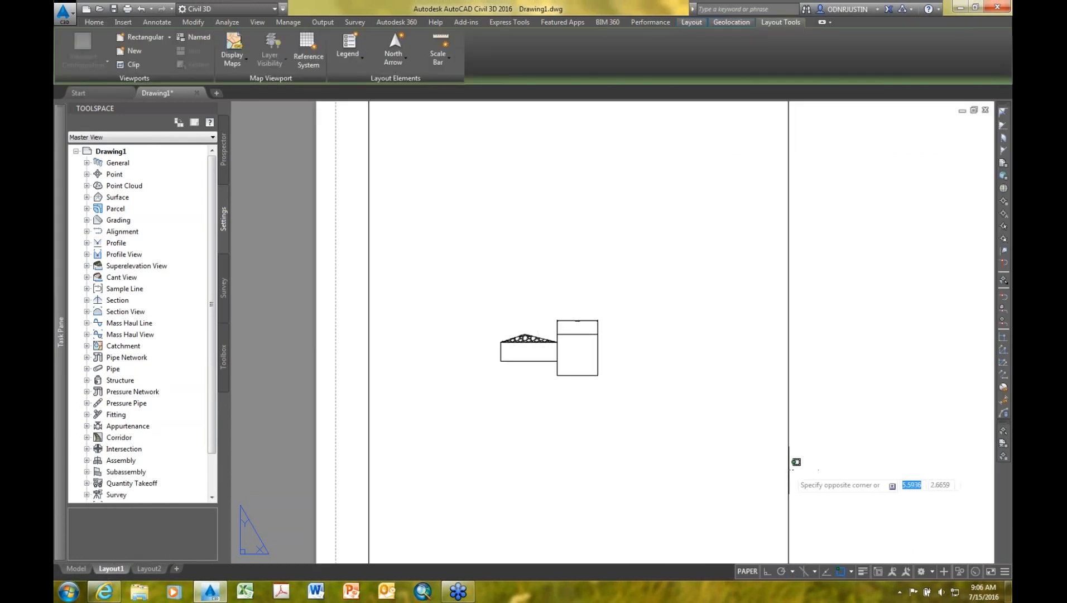
click(788, 471)
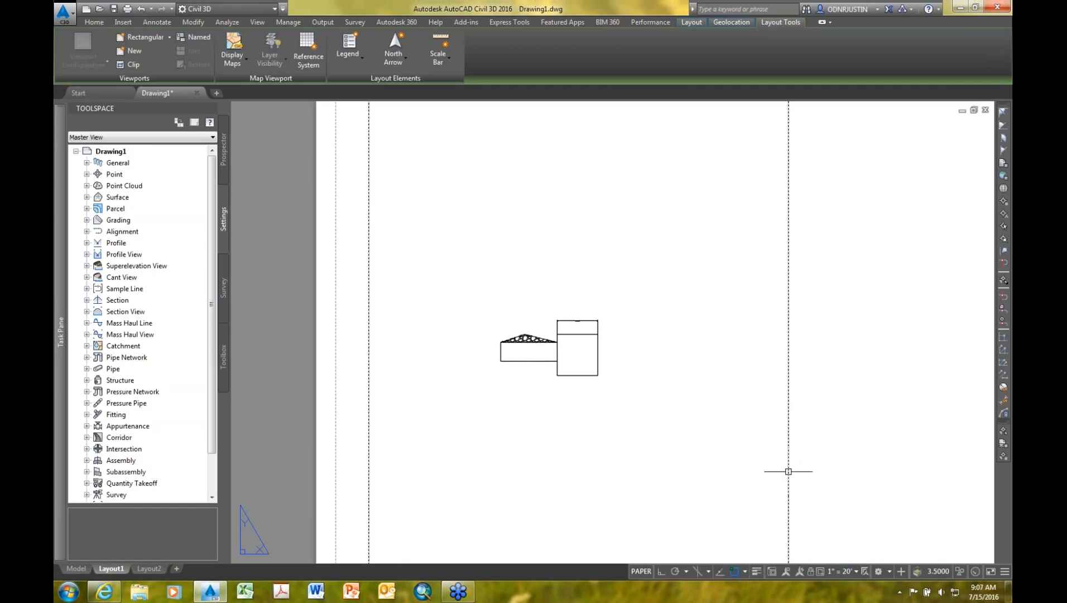
click(854, 572)
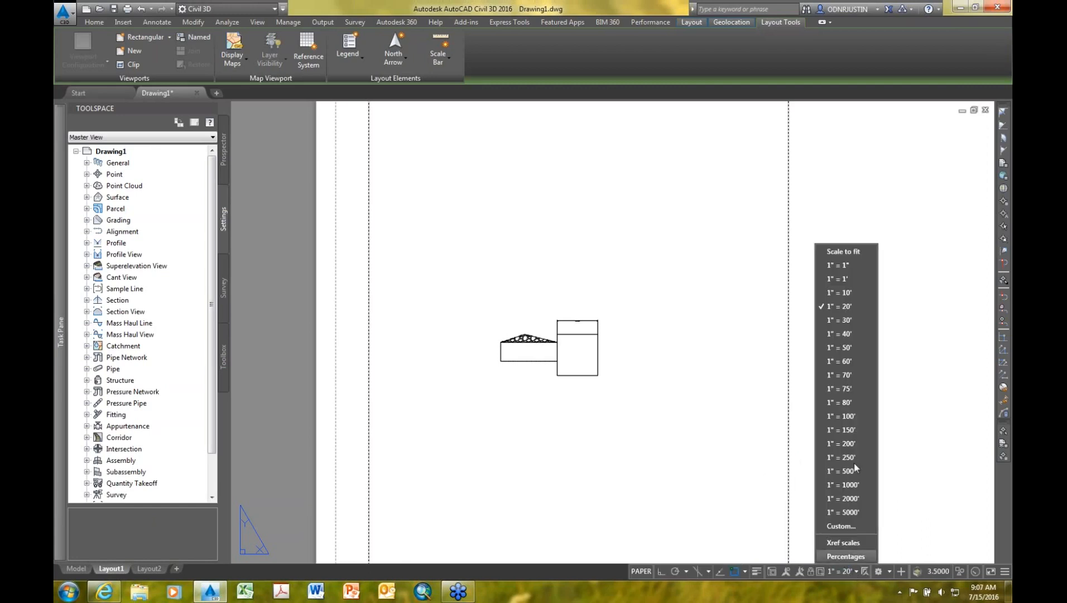
click(860, 293)
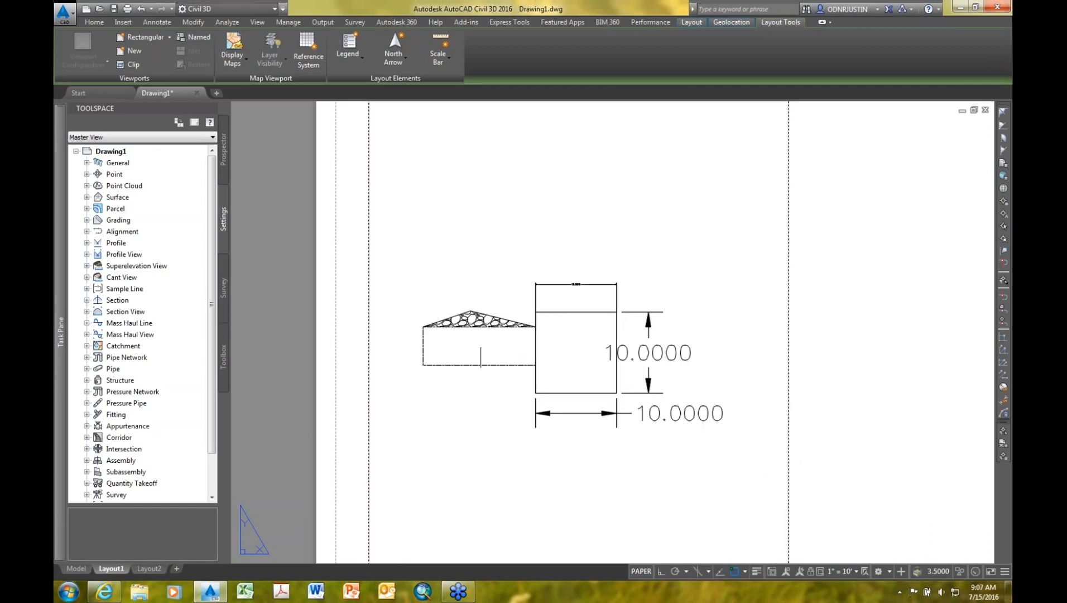
scroll(493, 363, down, 4)
scroll(516, 313, up, 2)
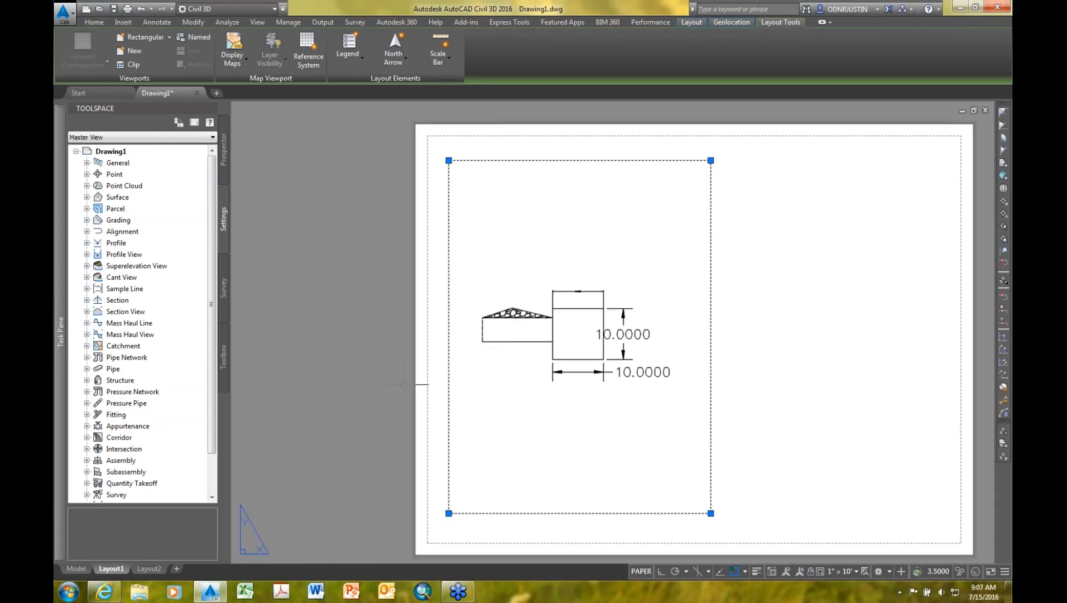
click(76, 568)
click(512, 297)
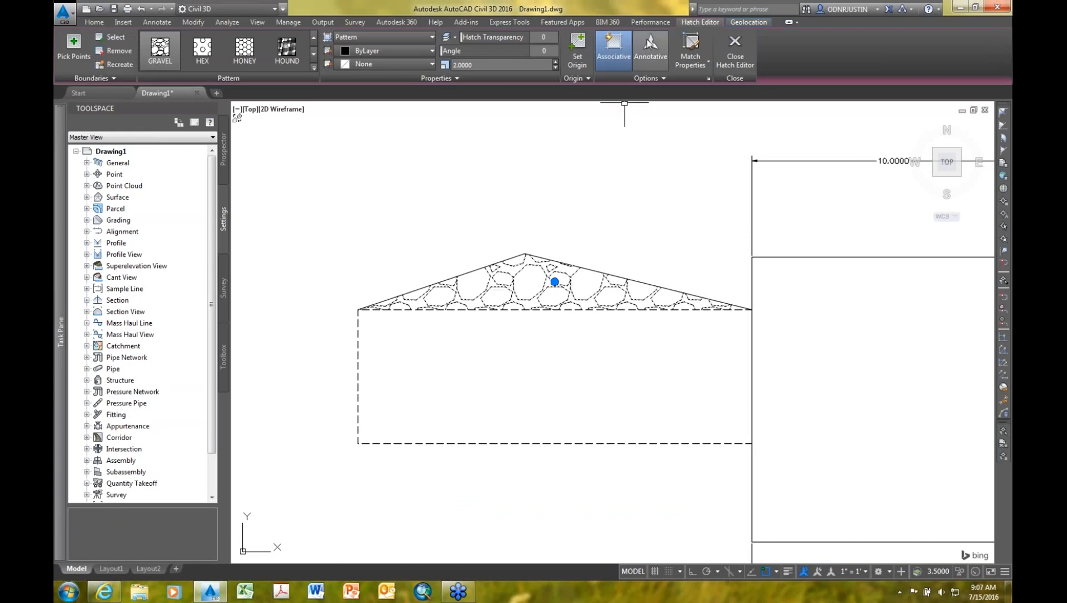
click(649, 48)
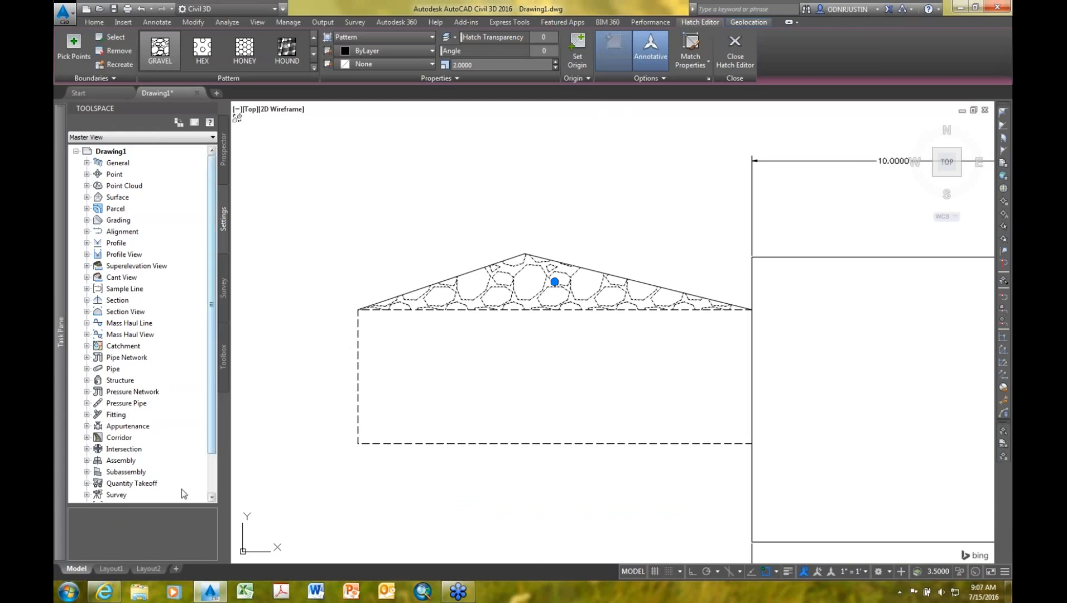
click(111, 568)
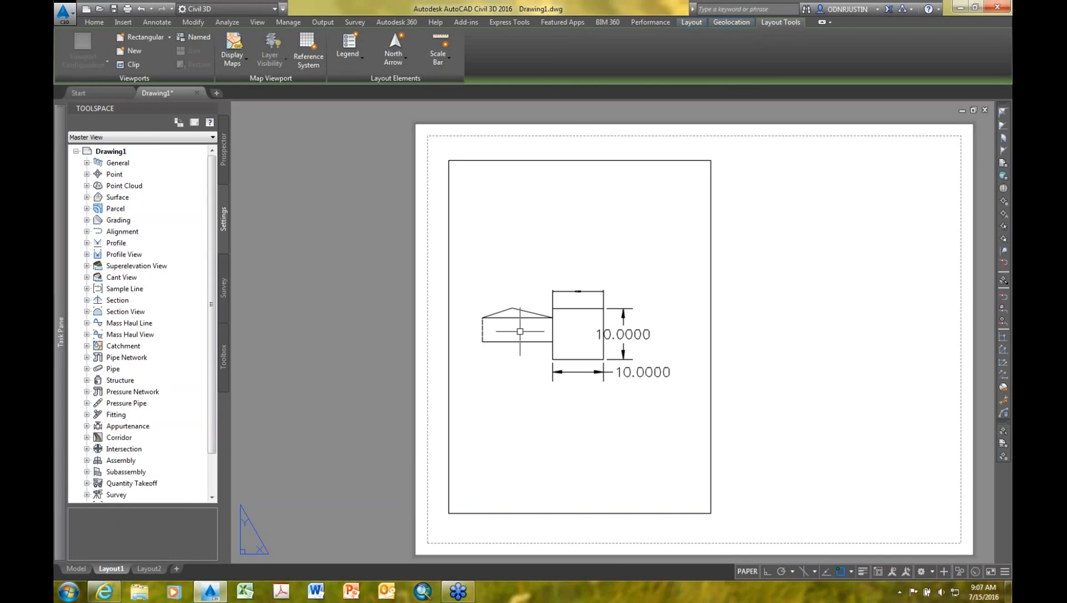
click(76, 568)
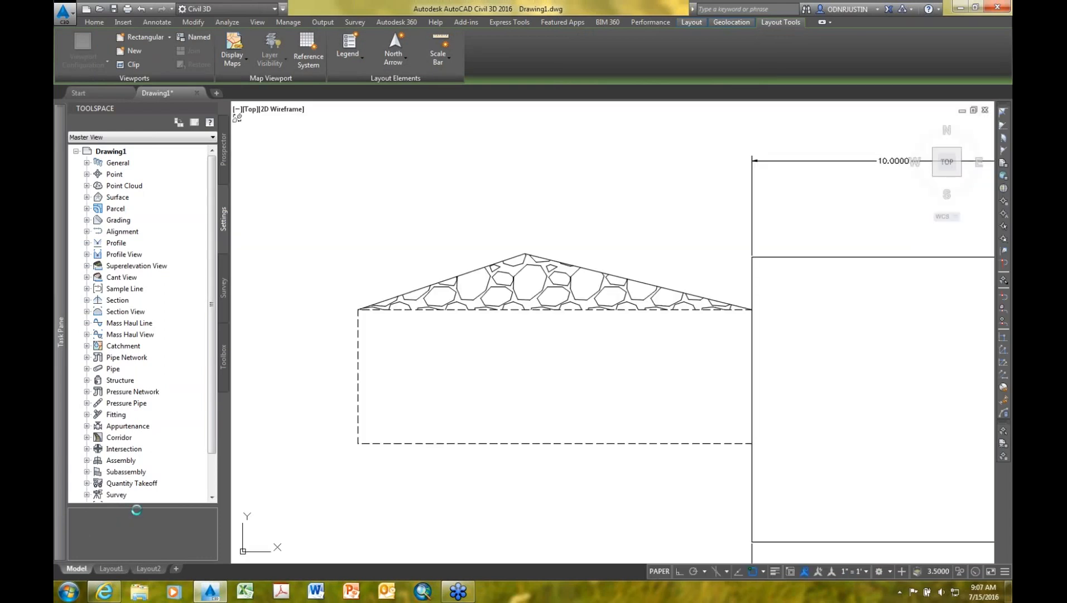
Step: Add the 1" = 10' annotation scale to the gravel hatch in Properties, then view Layout1
right_click(485, 286)
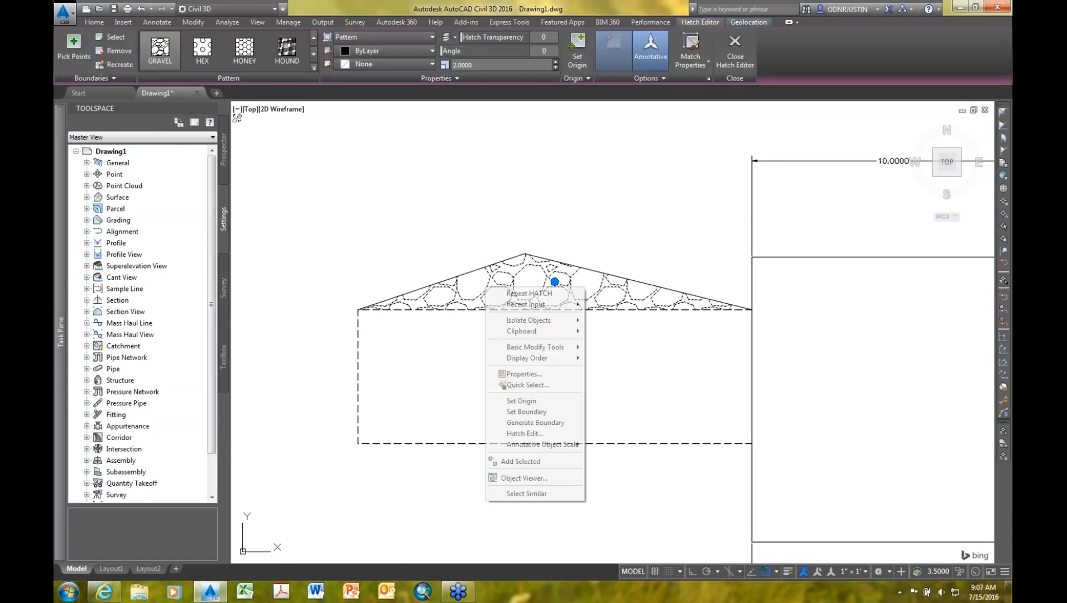
click(524, 374)
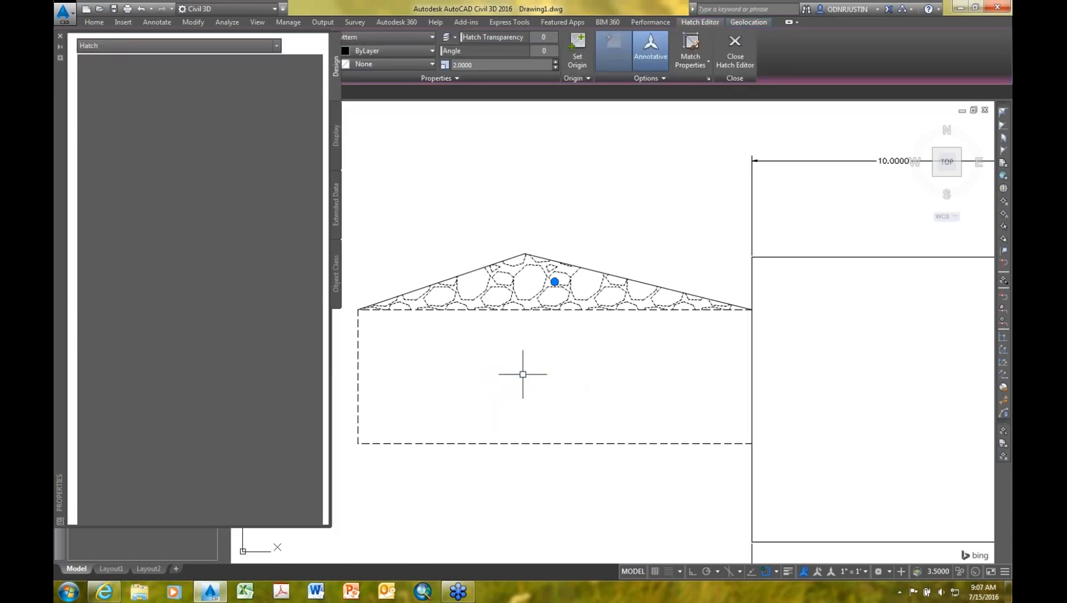
click(250, 203)
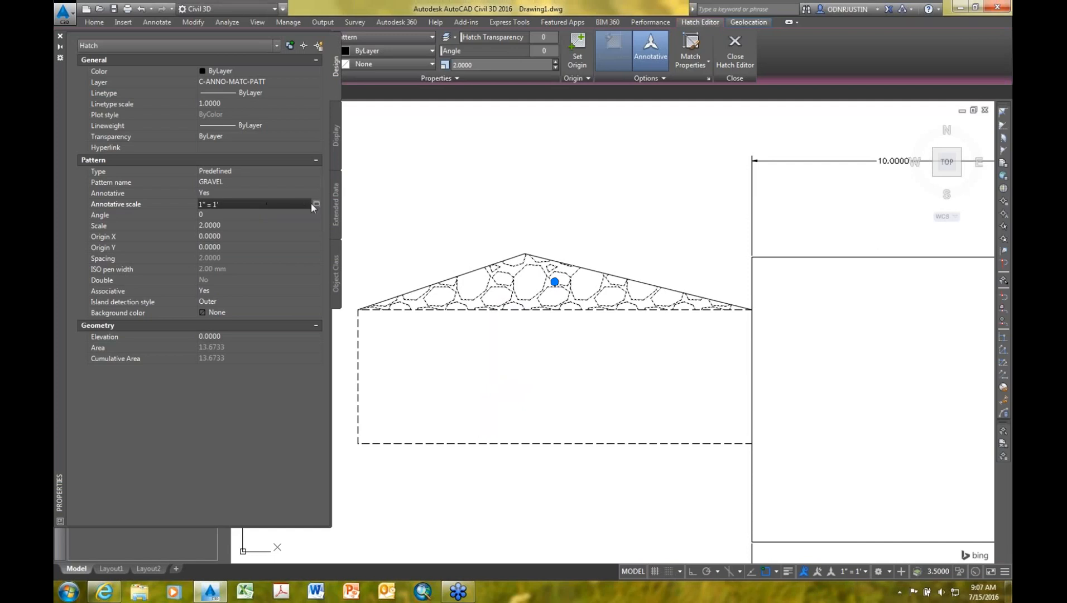
click(317, 204)
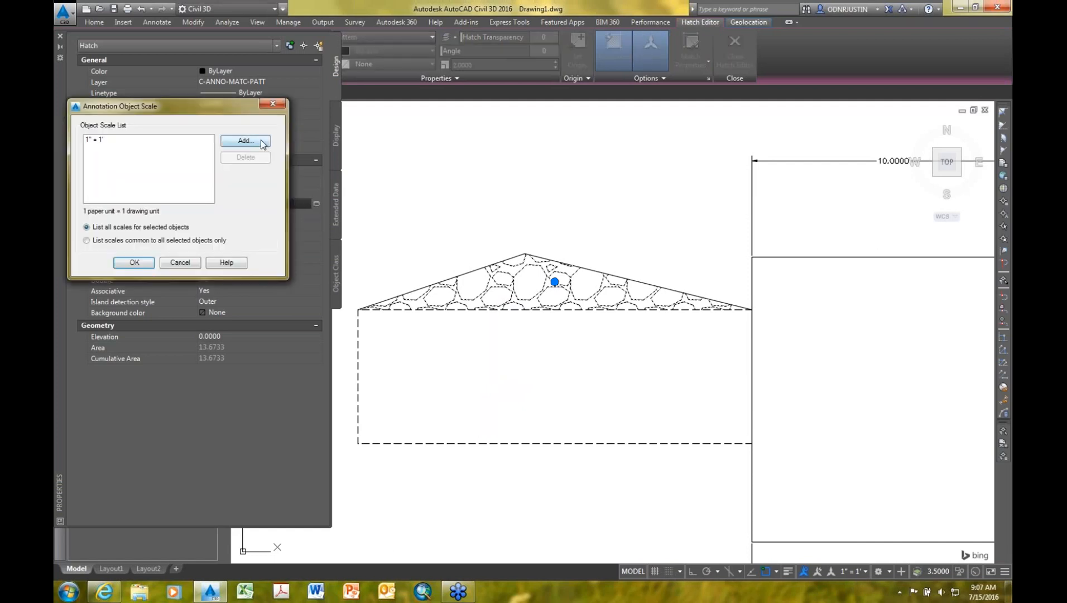
click(245, 140)
click(111, 137)
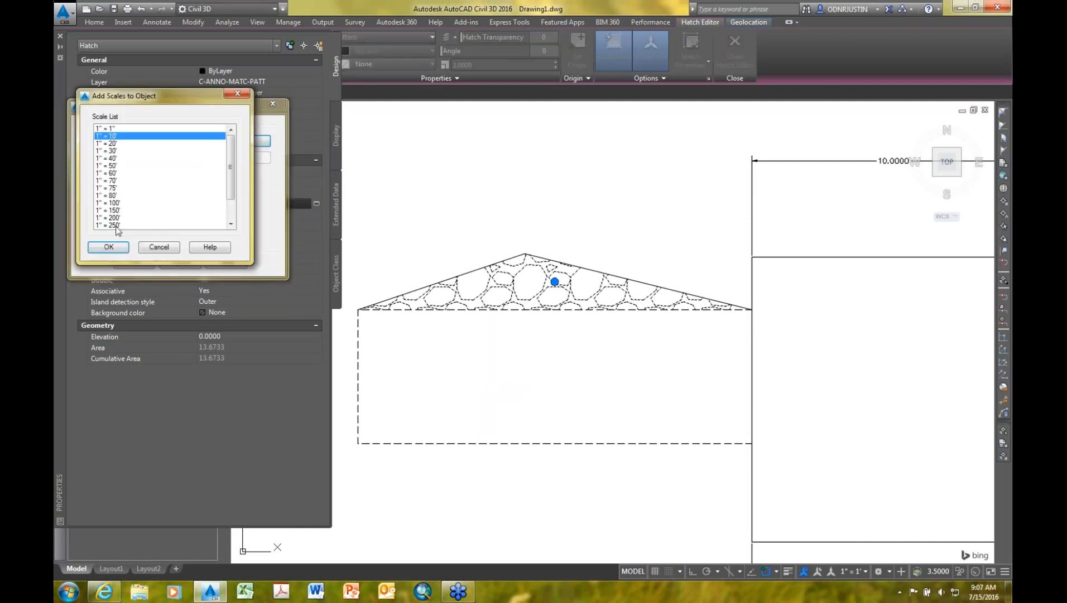
click(111, 246)
click(134, 262)
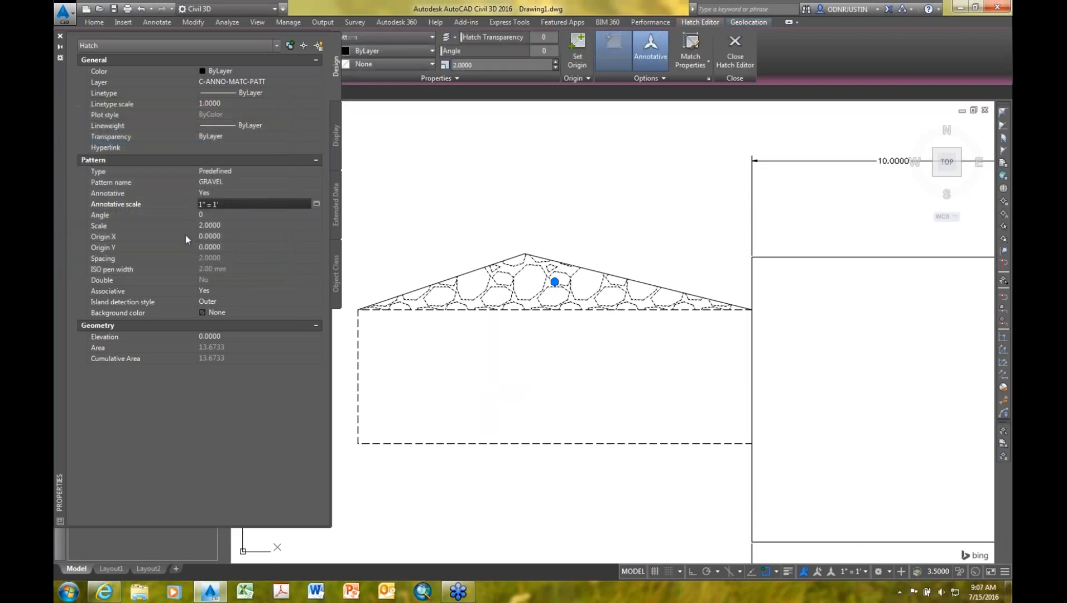
click(60, 36)
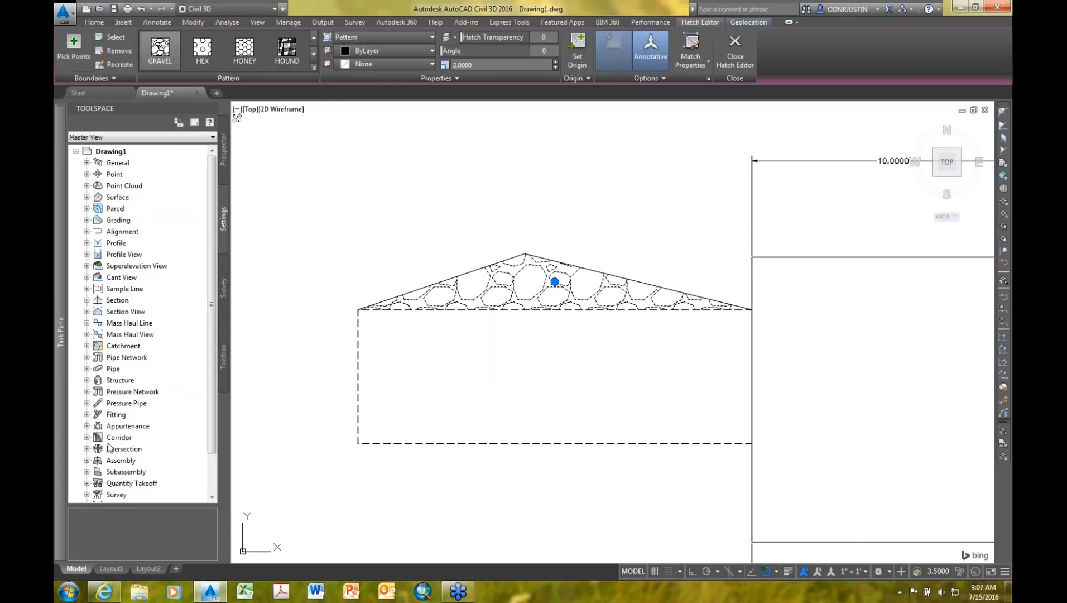
click(111, 568)
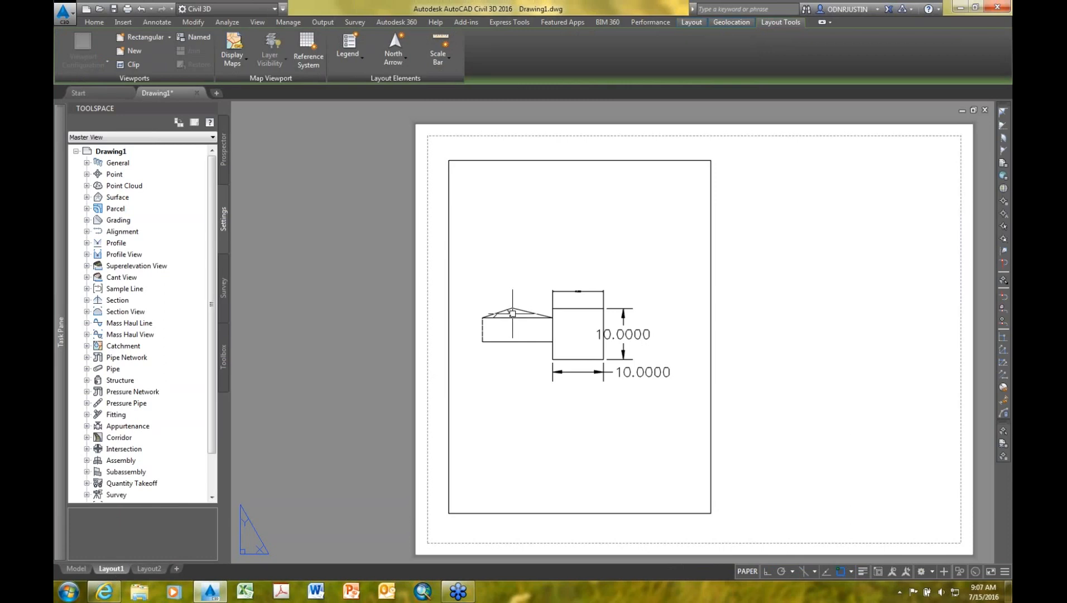
Step: Set the gravel hatch scale to 0.5 and check its look on Layout1
click(76, 568)
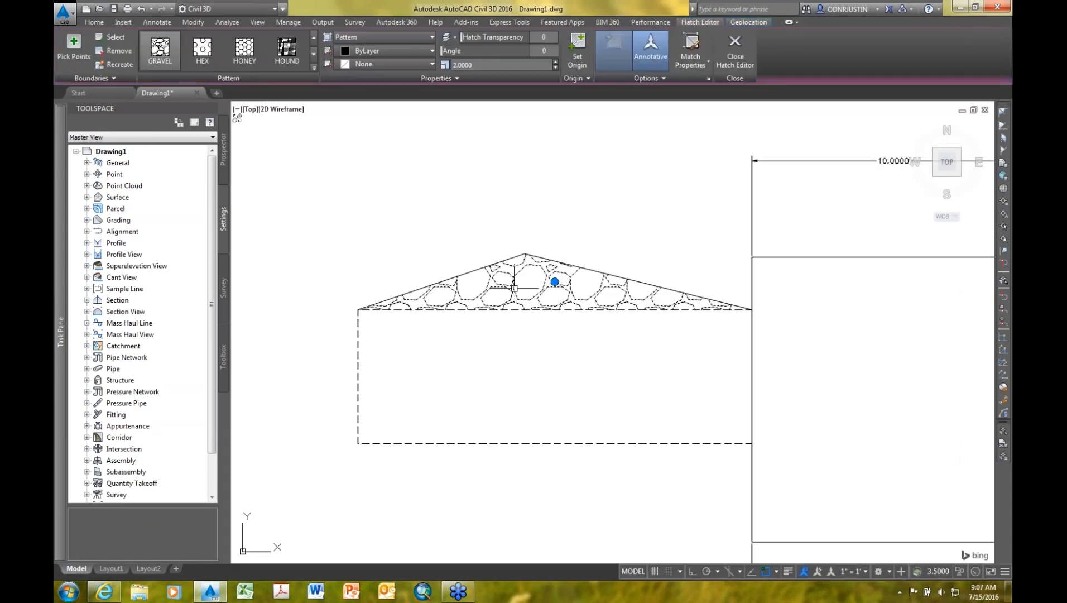
click(491, 66)
text(.5)
key(Return)
key(Escape)
click(112, 567)
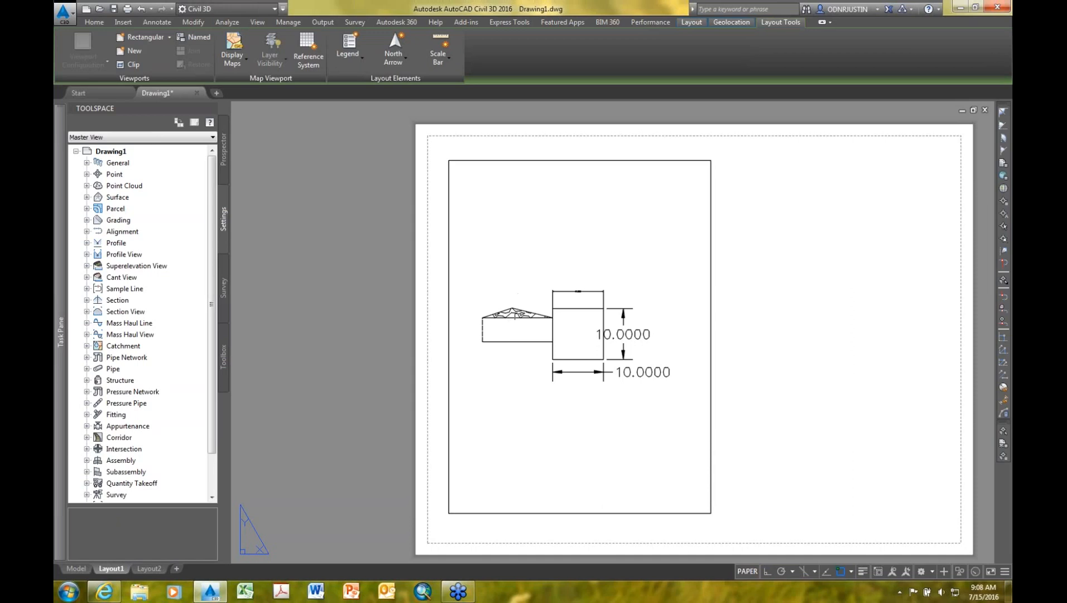
scroll(513, 313, up, 2)
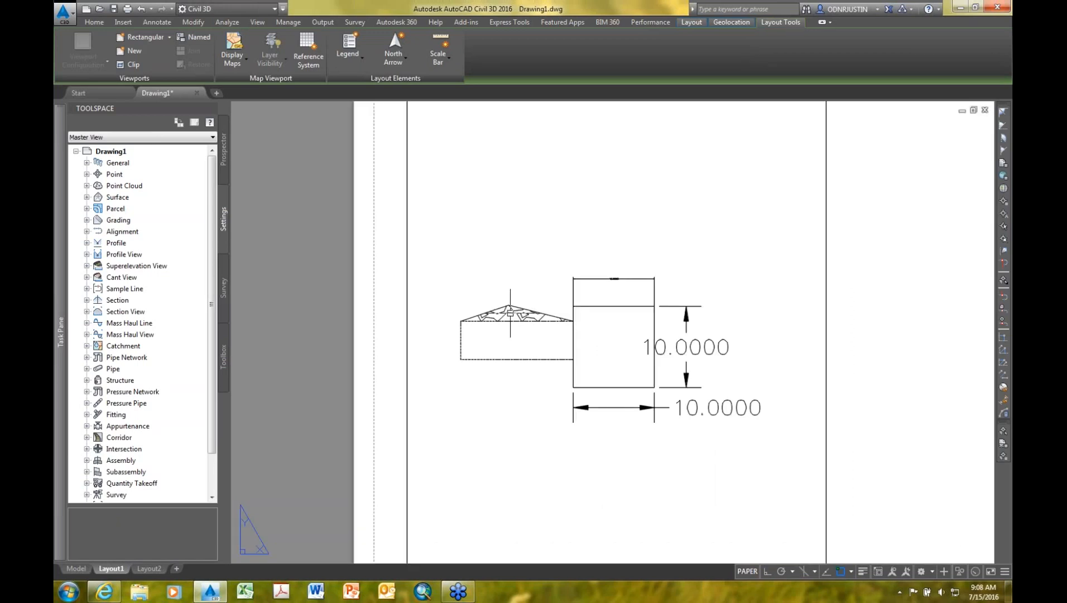
click(78, 567)
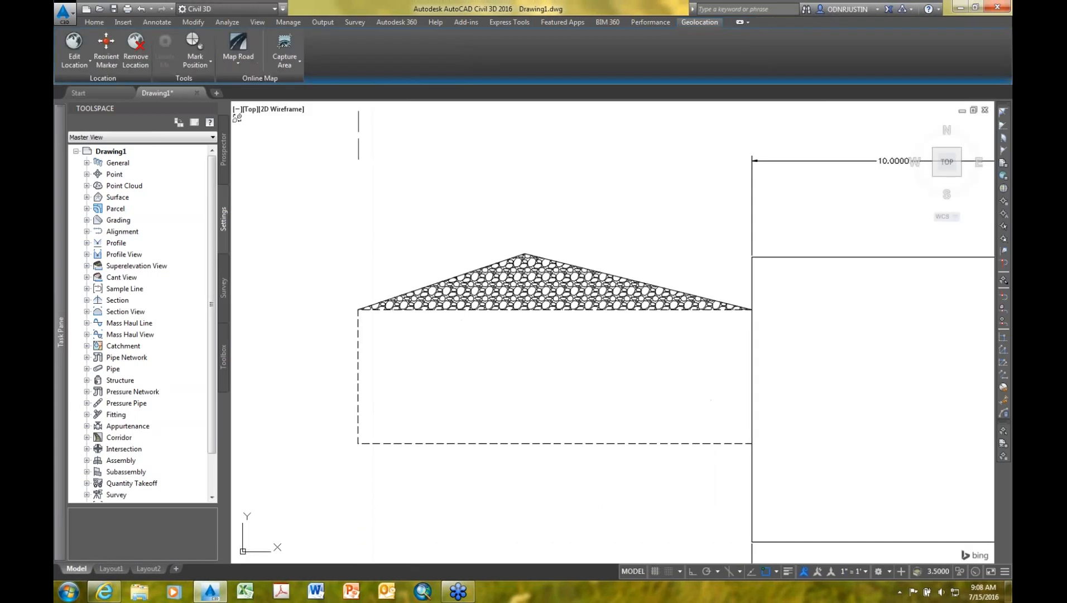
Step: Reduce the gravel hatch scale to 0.1 and inspect the denser pattern on Layout1
click(546, 278)
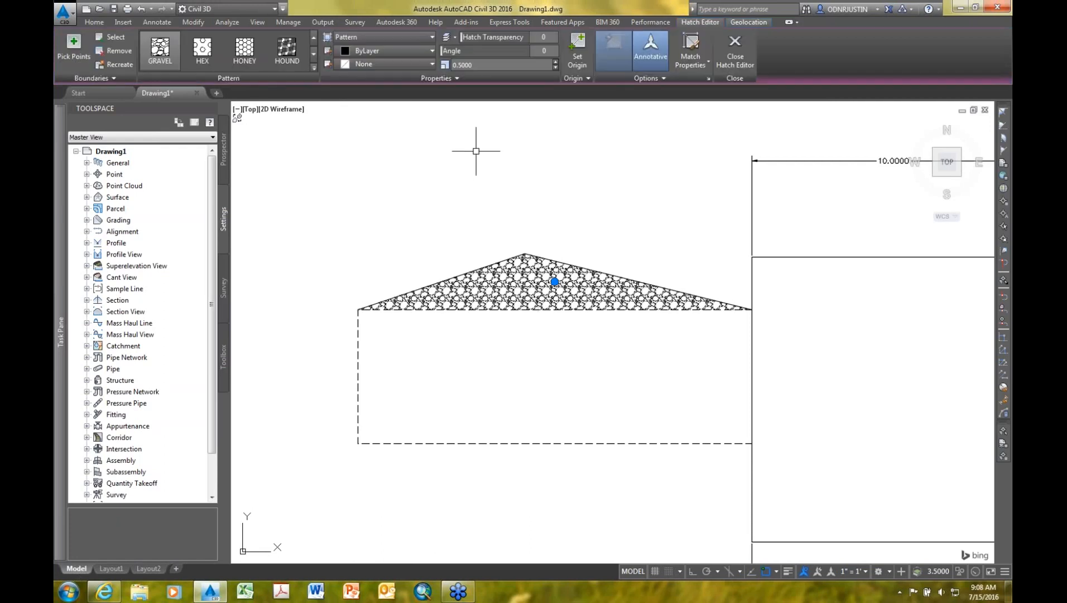
click(481, 63)
text(.)
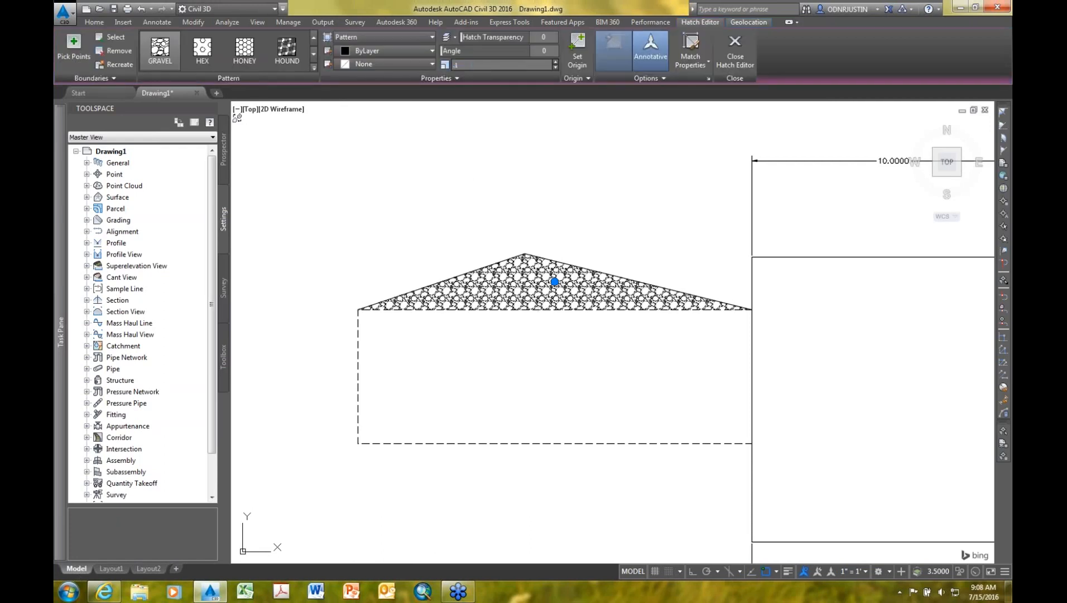
text(1)
key(Return)
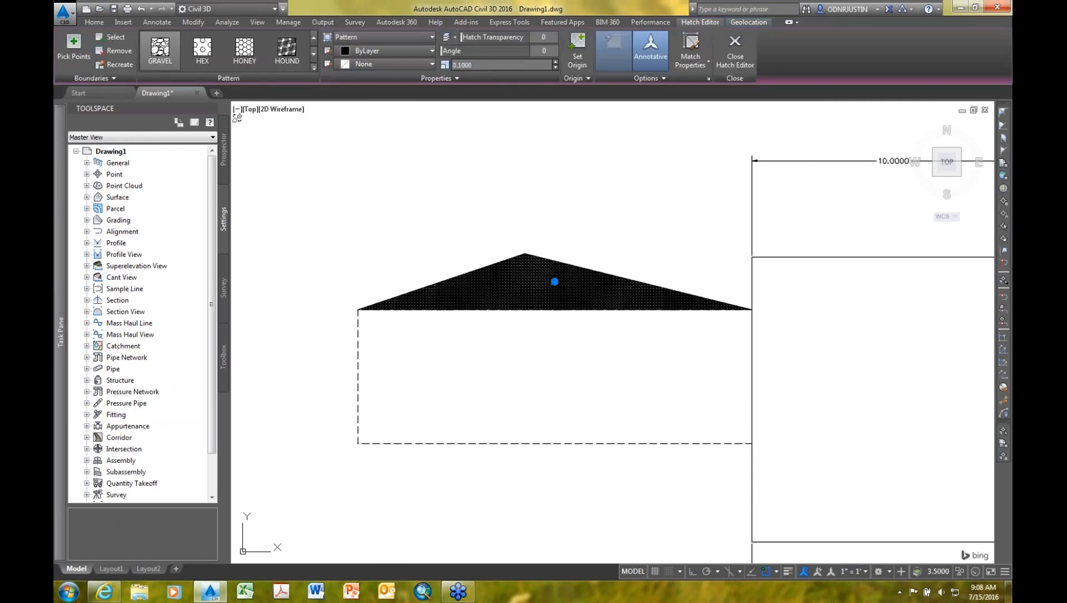
click(111, 568)
scroll(522, 310, up, 5)
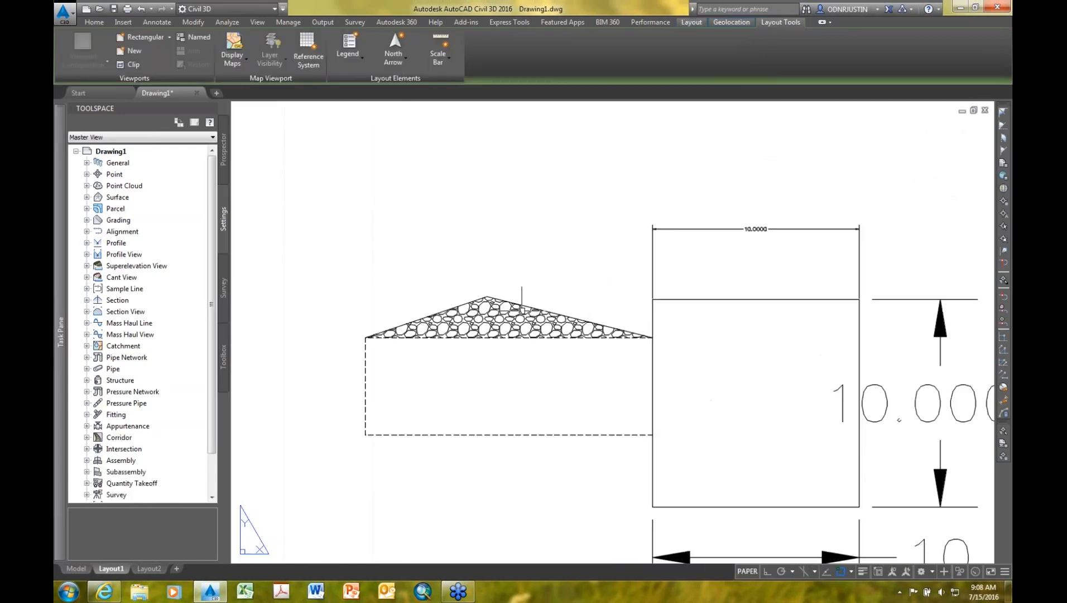
scroll(522, 310, up, 2)
middle_drag(519, 330, 544, 283)
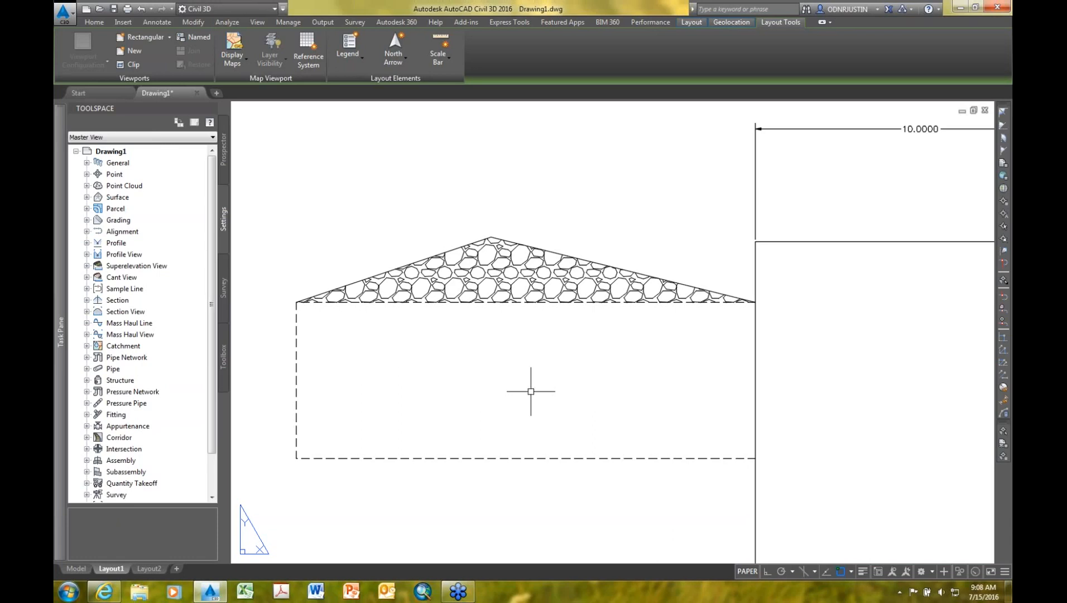
Step: Frame the dimensioned box on Layout1, then in model space select the vertical 10.0000 dimension
scroll(487, 364, down, 2)
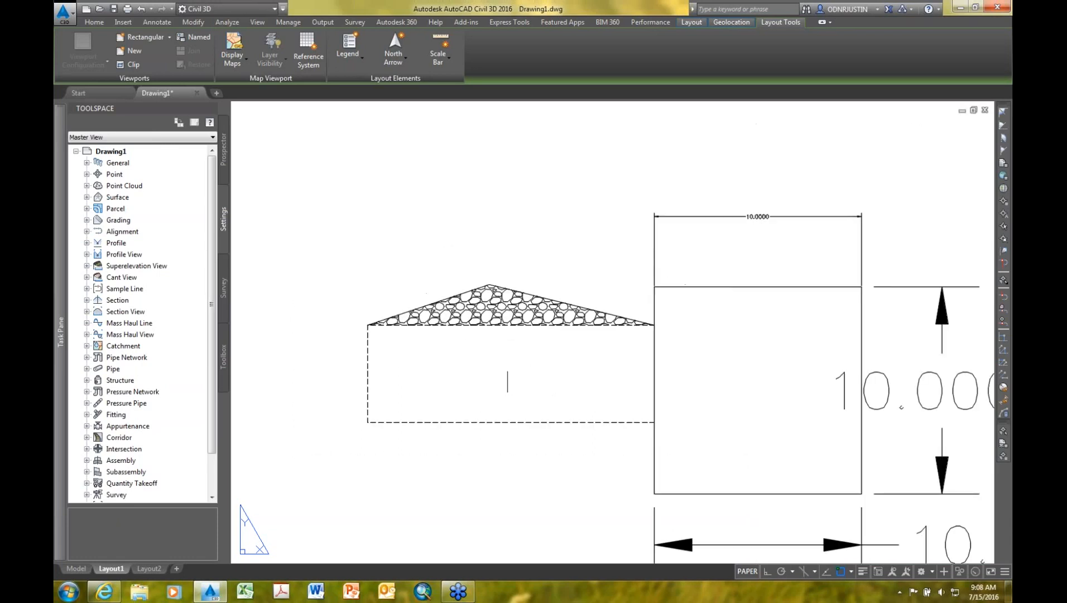
middle_drag(580, 362, 353, 329)
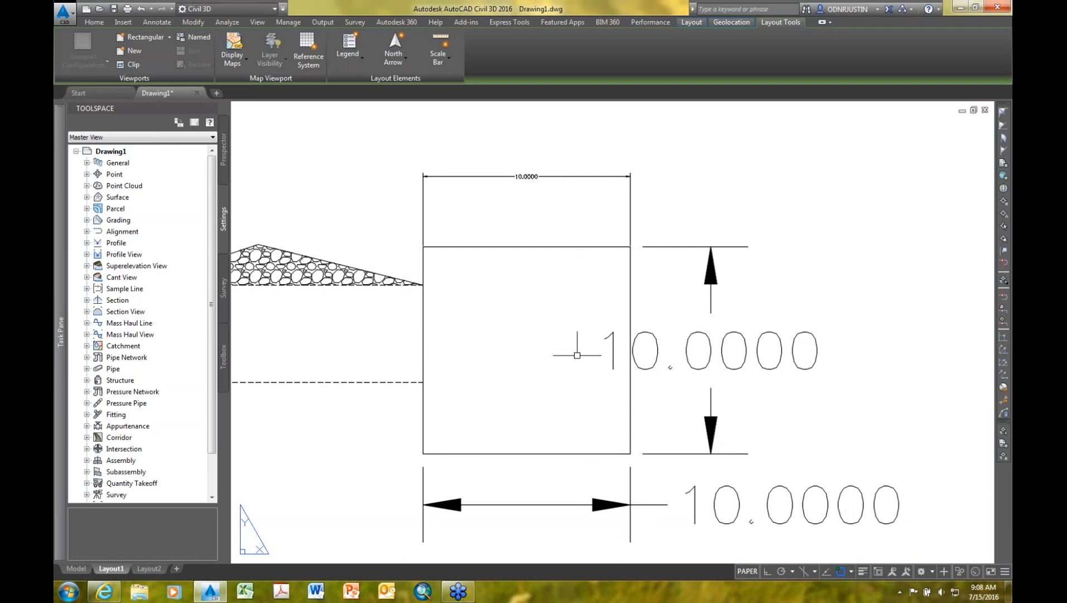
scroll(646, 367, down, 3)
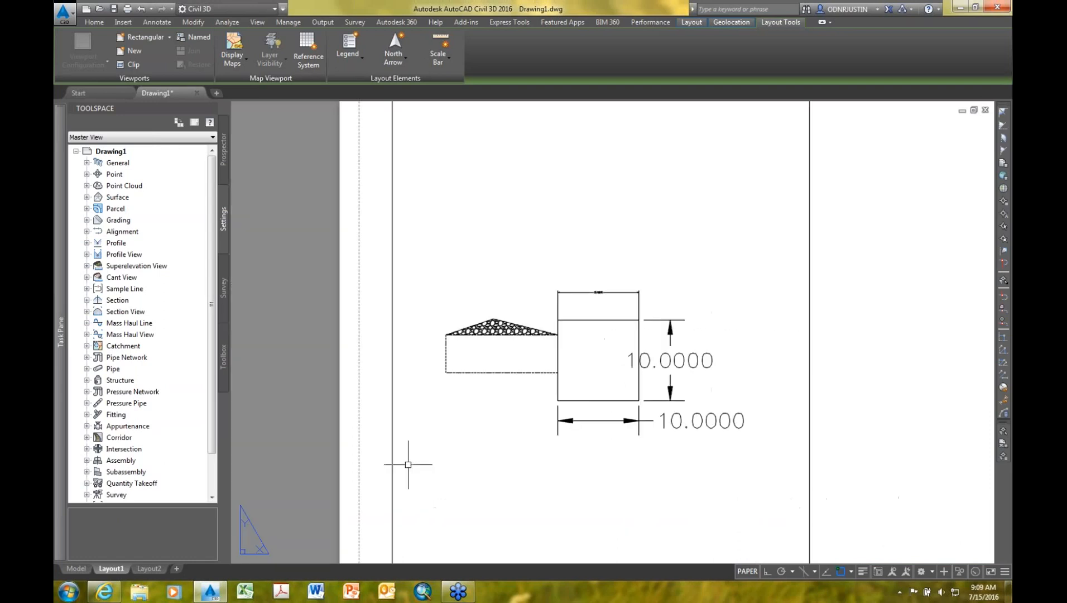
click(74, 569)
scroll(558, 327, down, 2)
middle_drag(638, 345, 339, 317)
click(670, 349)
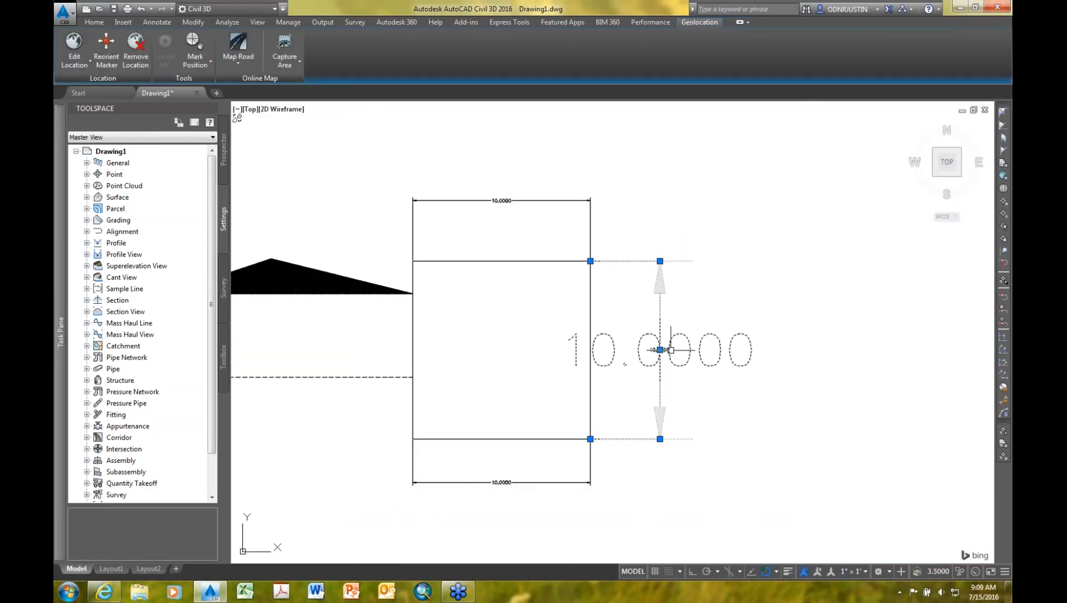
Step: Inspect the vertical dimension's 0.1800 arrow size and text height in Properties, then go to Layout1
right_click(671, 350)
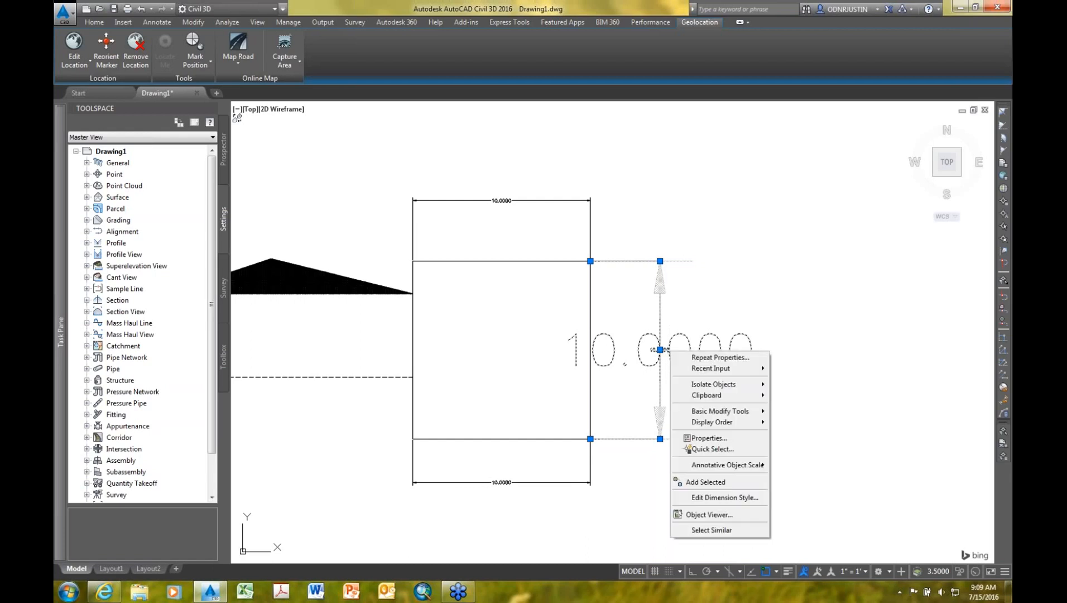
click(710, 438)
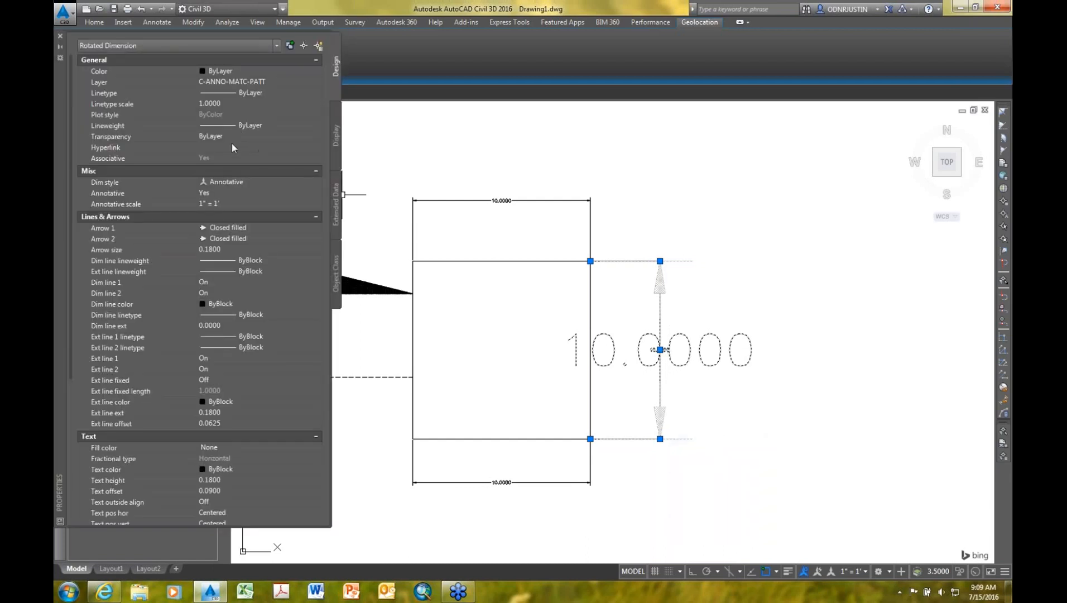
click(225, 250)
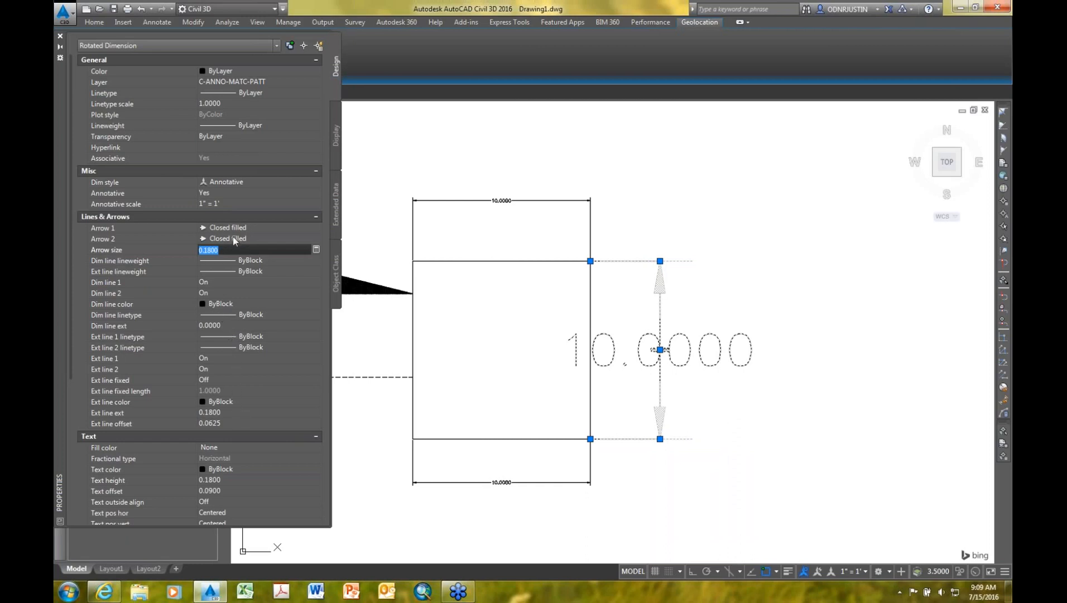
click(316, 217)
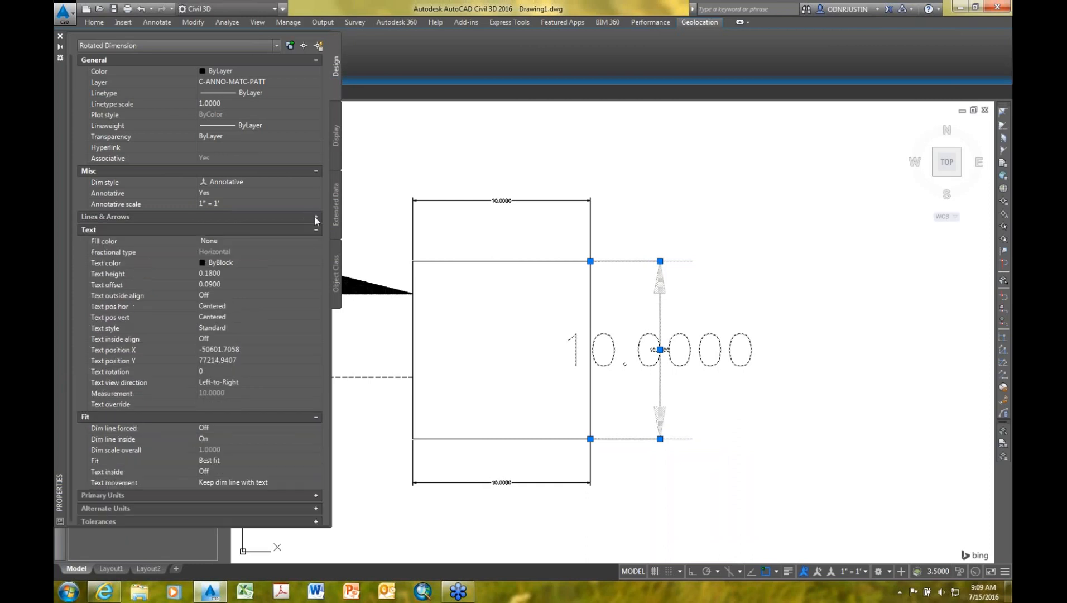
click(235, 274)
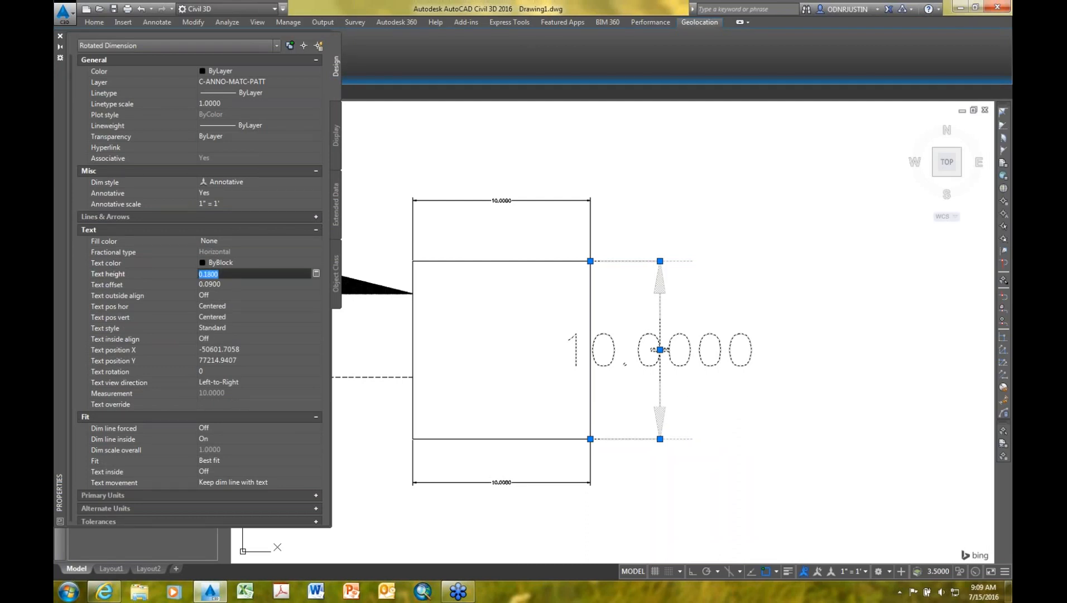
click(111, 569)
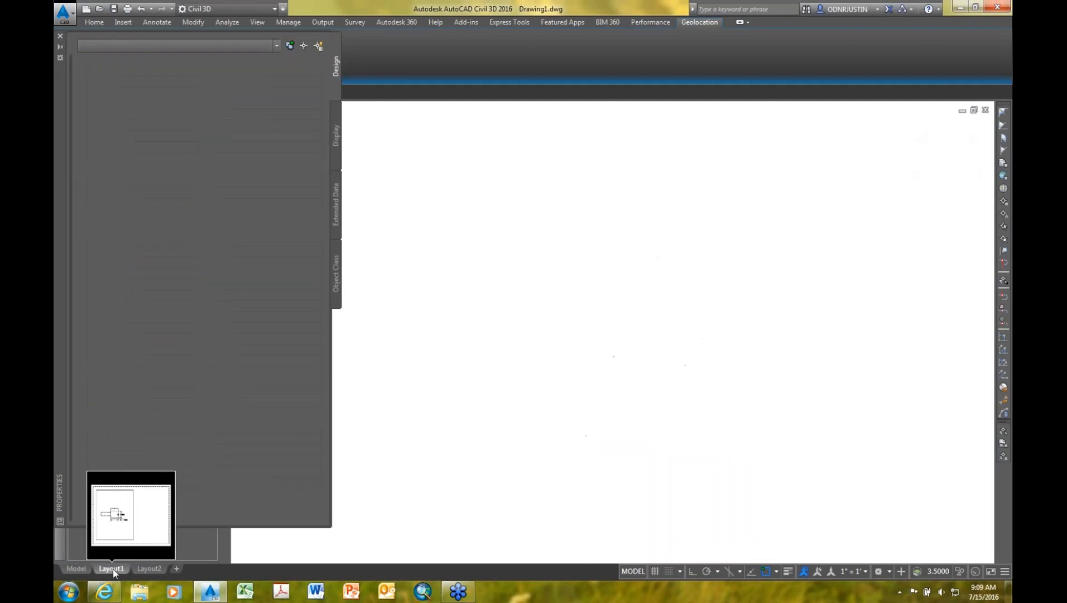
Step: Place a 0.1797 linear dimension beside the 10.0000 text on Layout1, then return to model space
click(60, 37)
middle_drag(701, 322, 597, 240)
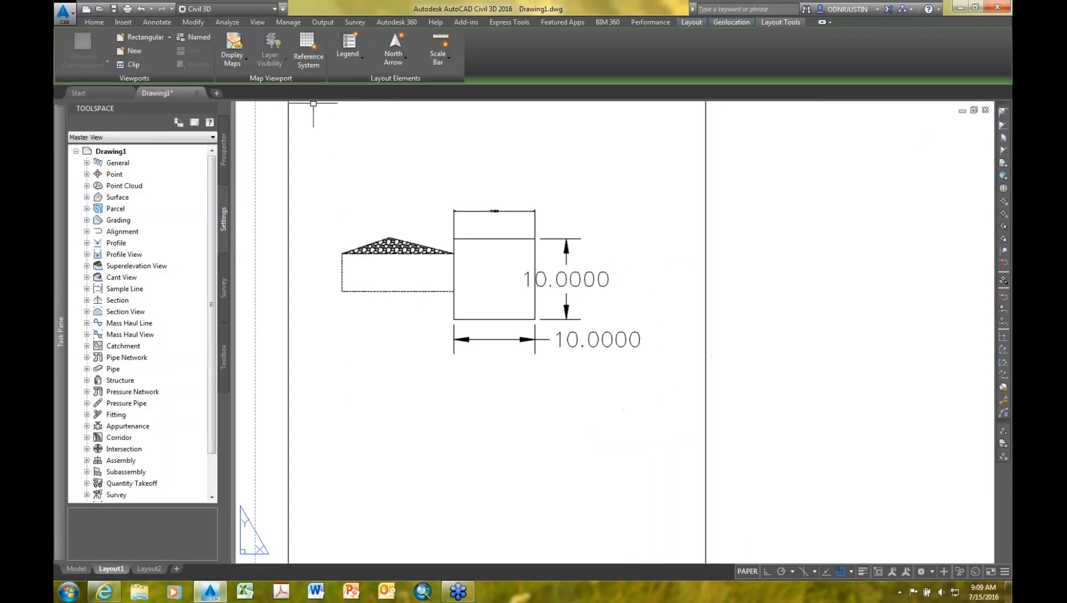
click(157, 22)
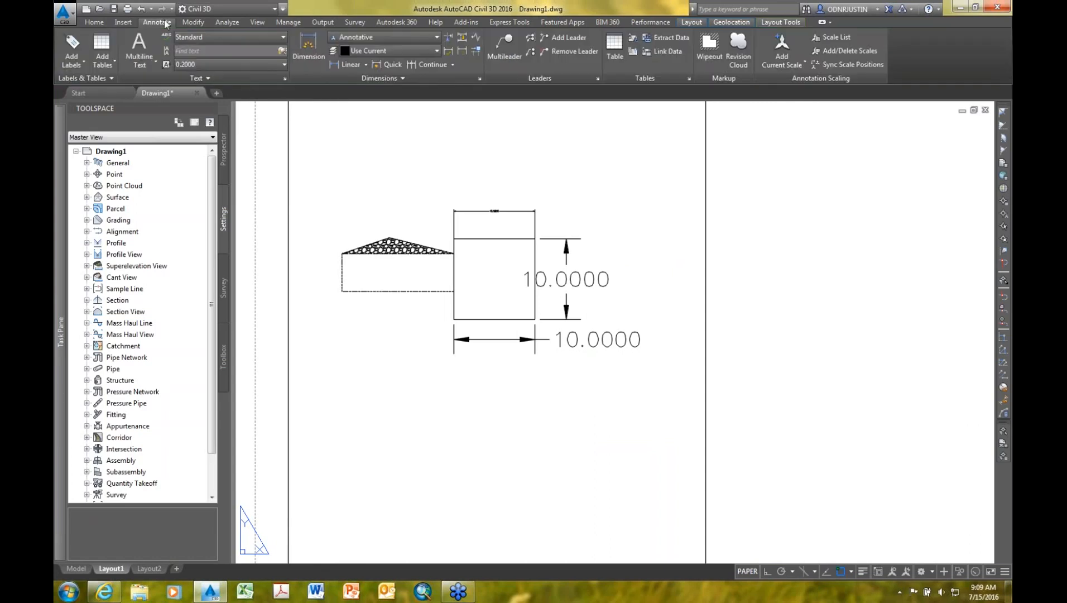
click(366, 65)
click(349, 81)
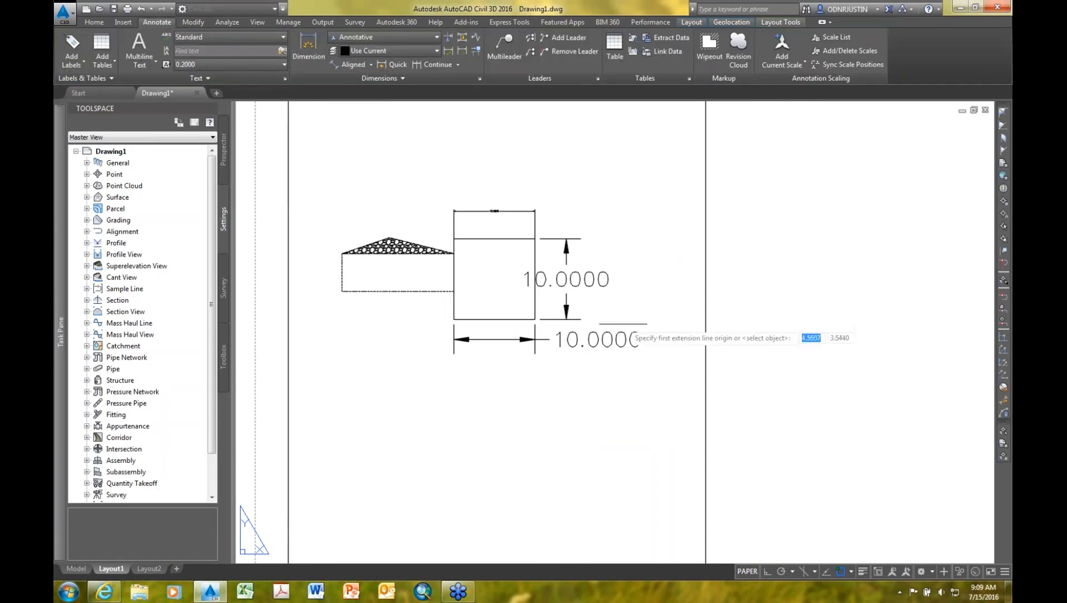
scroll(605, 292, up, 4)
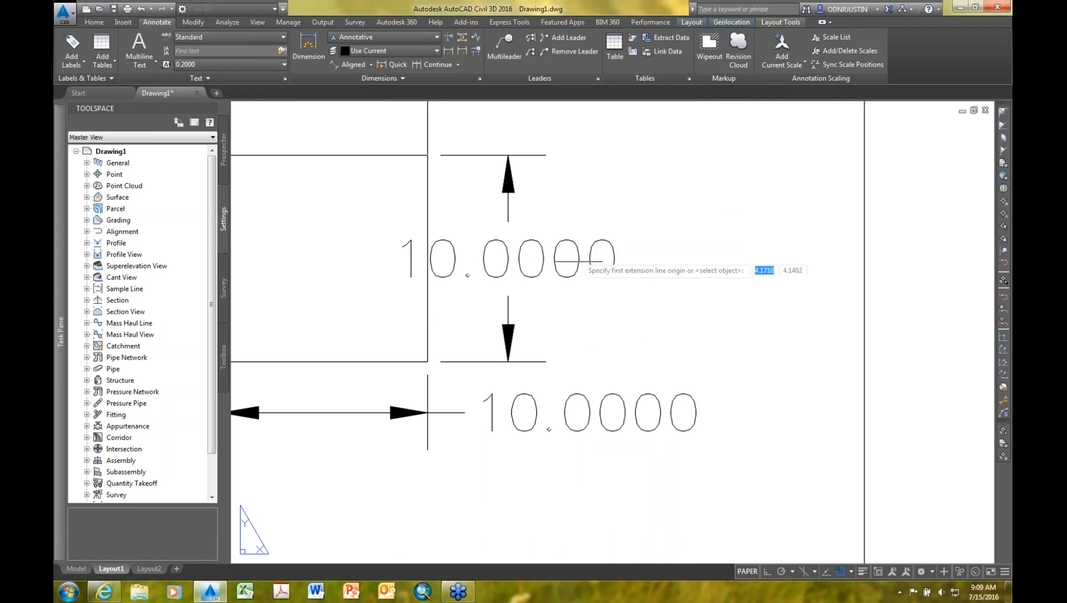
click(566, 240)
click(566, 276)
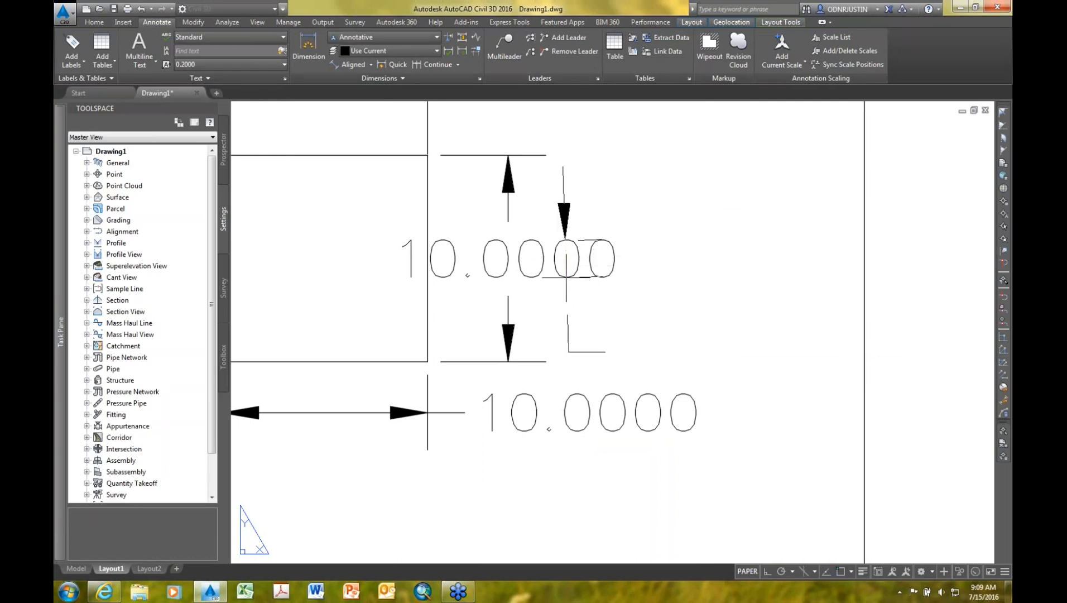
click(676, 276)
scroll(676, 276, down, 1)
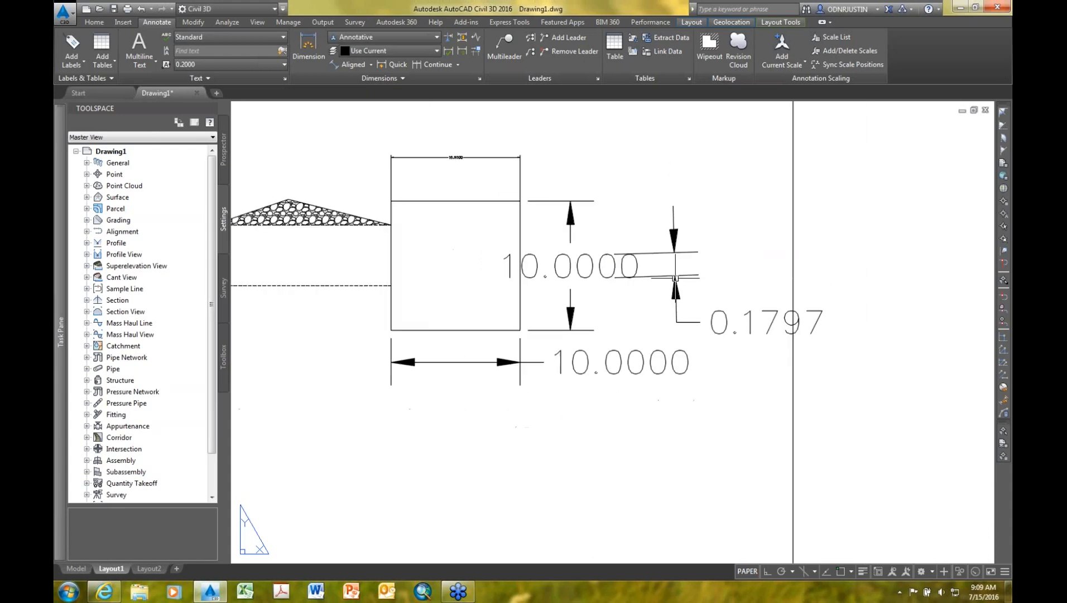
scroll(683, 313, down, 1)
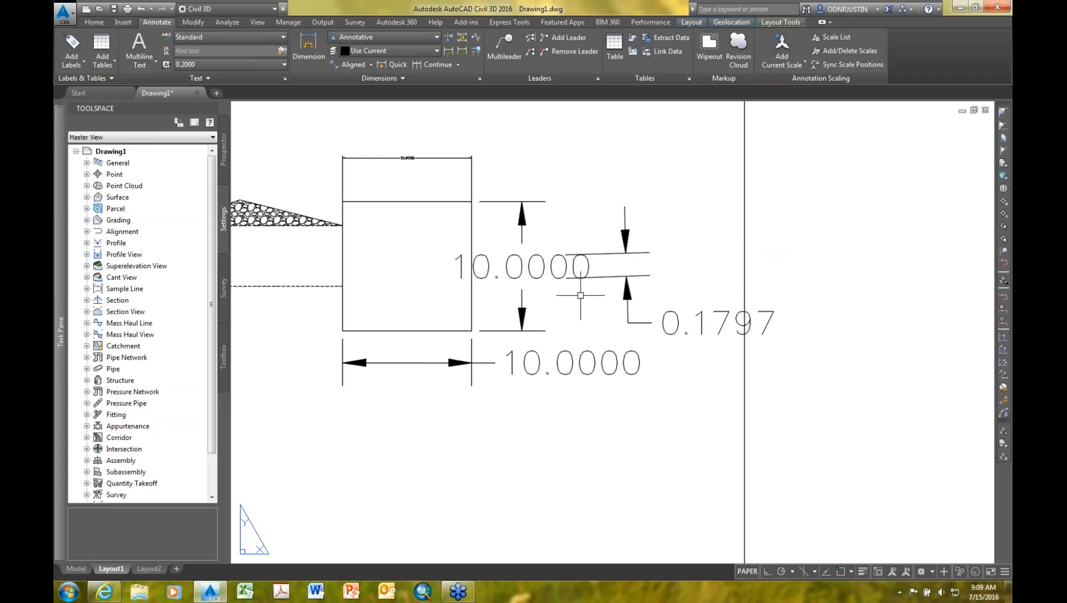
scroll(580, 294, down, 2)
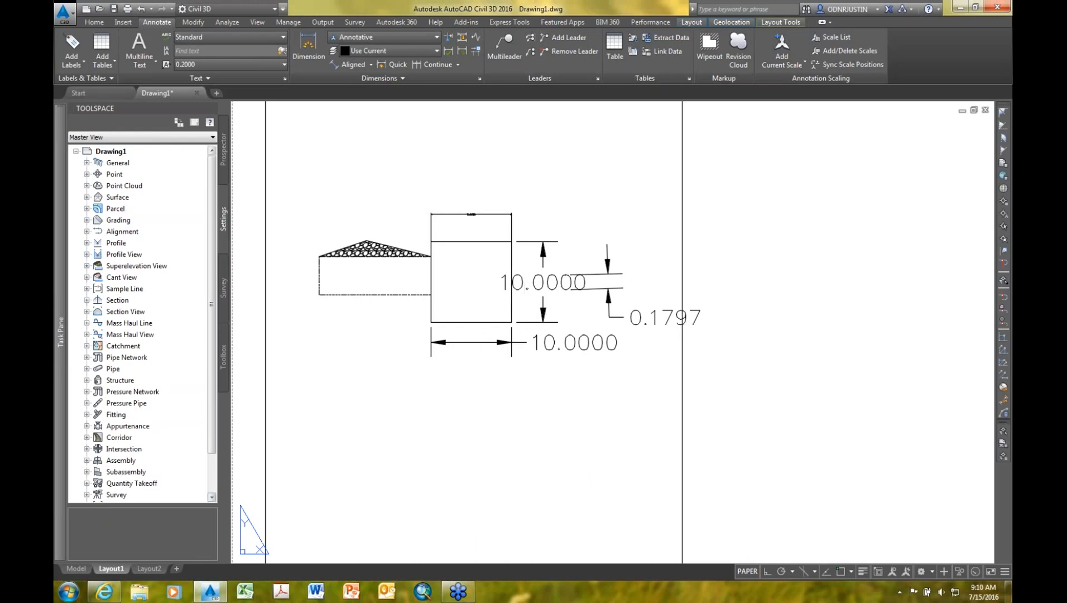
click(78, 569)
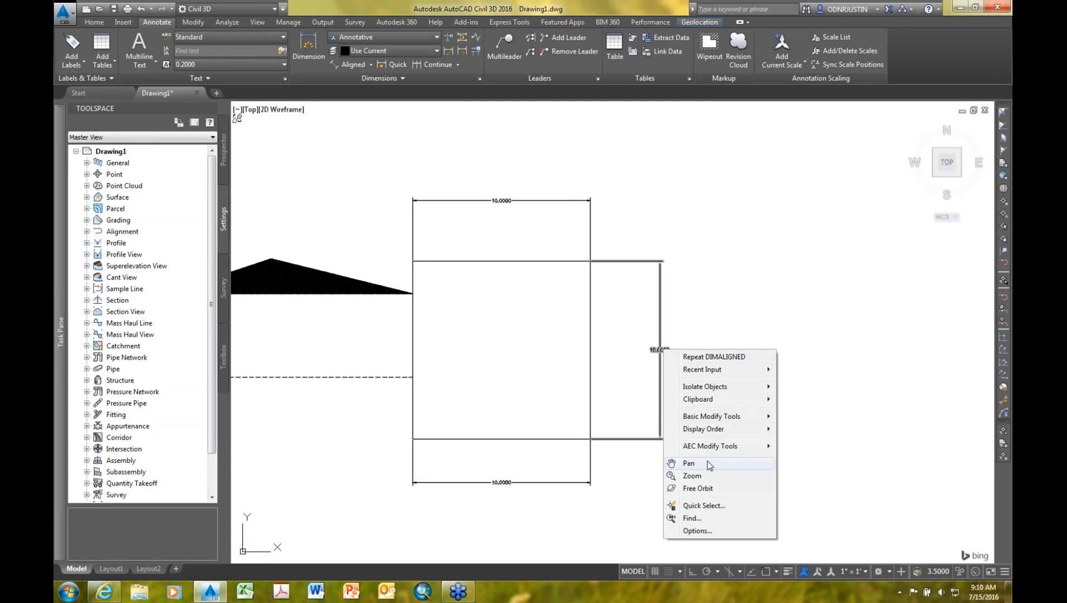
Step: Change the vertical 10.0000 dimension's text height to 0.14 in Properties, then switch to Layout1
mouse_move(684, 368)
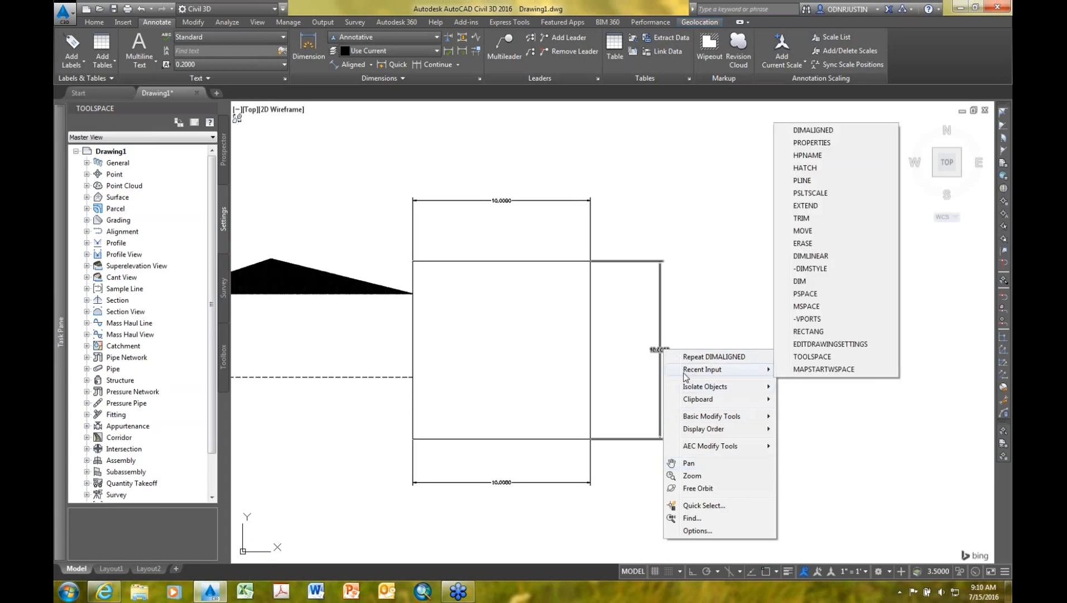
click(661, 313)
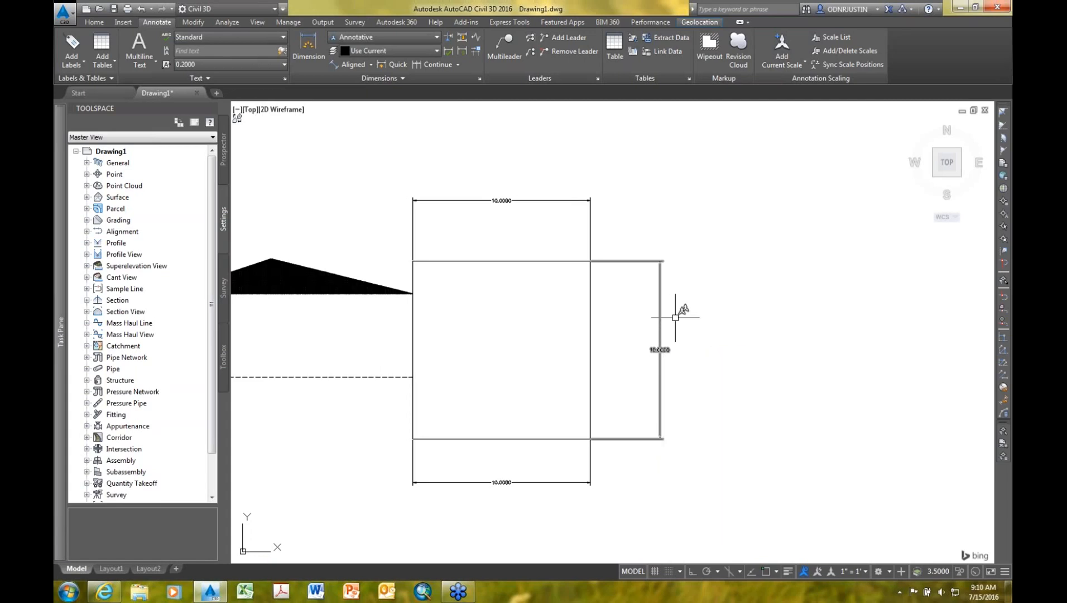
click(660, 319)
right_click(660, 322)
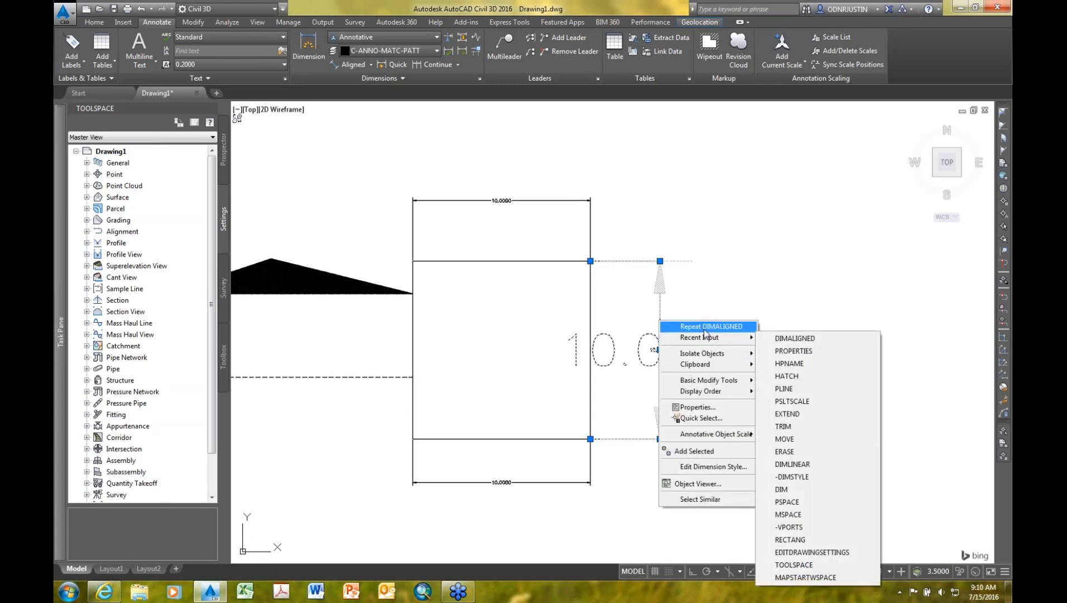
click(707, 408)
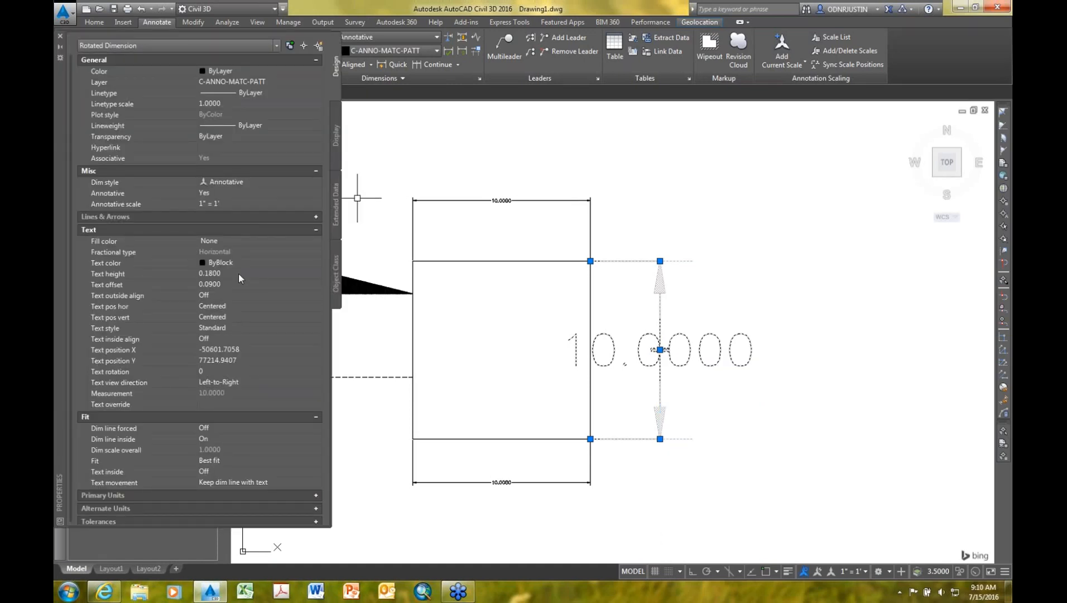
click(239, 272)
text(0.14)
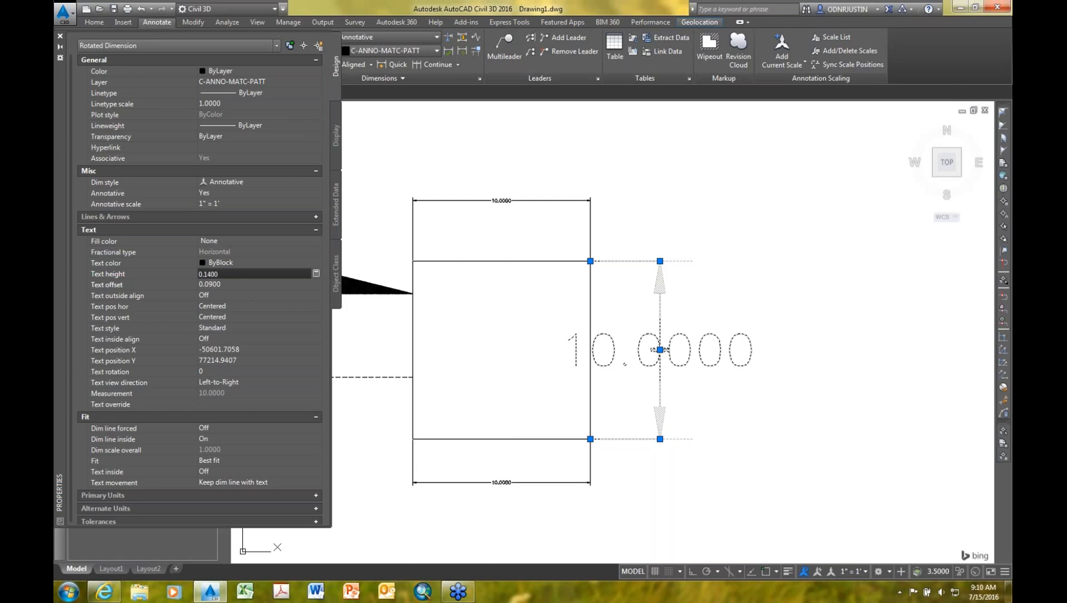
key(Return)
click(59, 35)
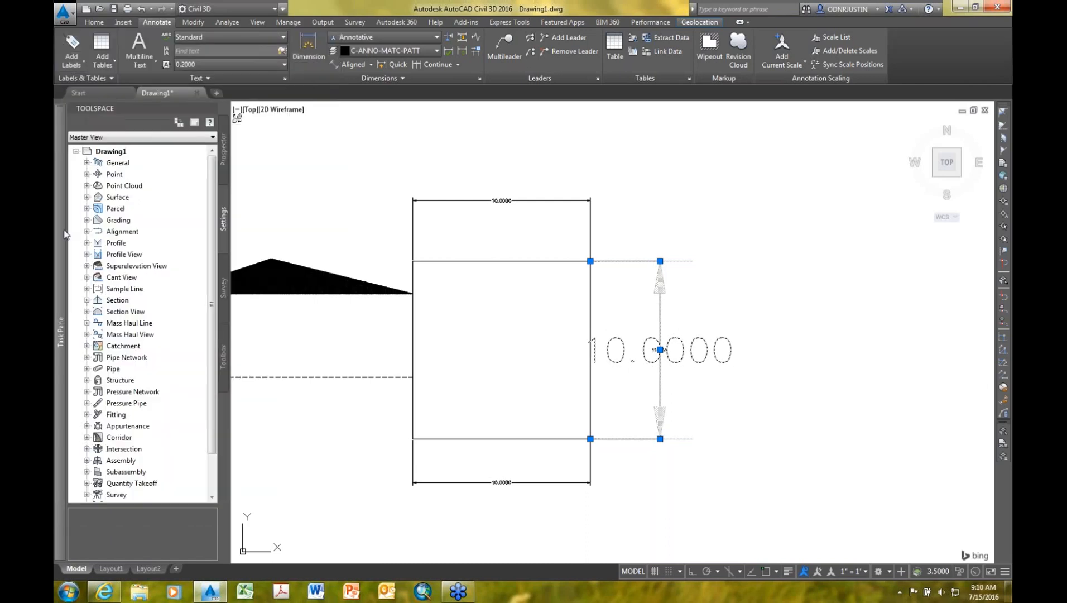
click(111, 568)
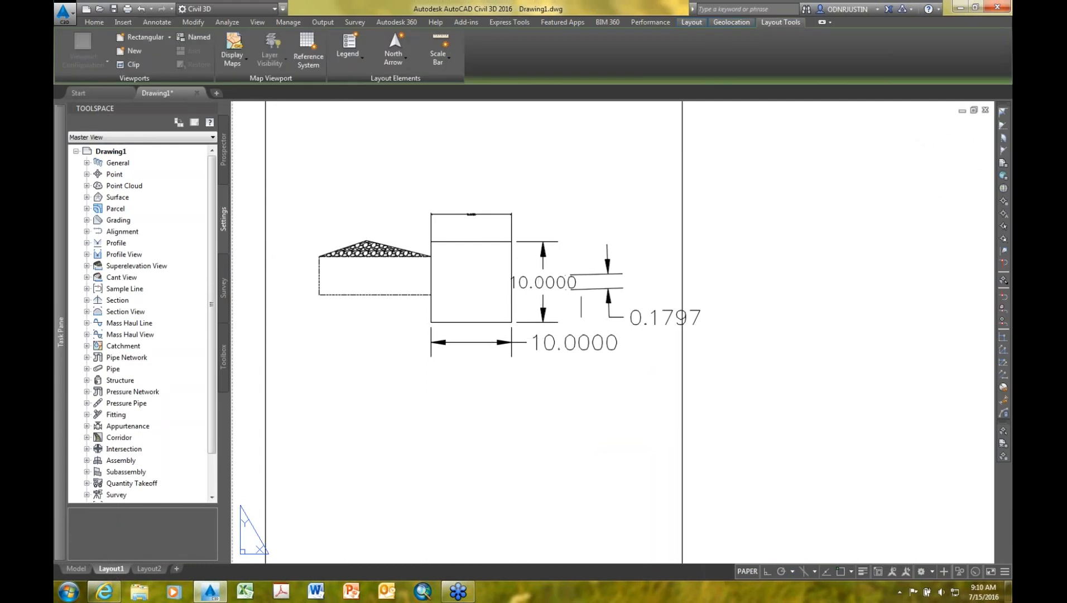
Step: Drag the small dimension's two measured points closer together so it reads 0.1389 instead of 0.1797
scroll(576, 275, up, 5)
click(577, 275)
scroll(524, 271, up, 2)
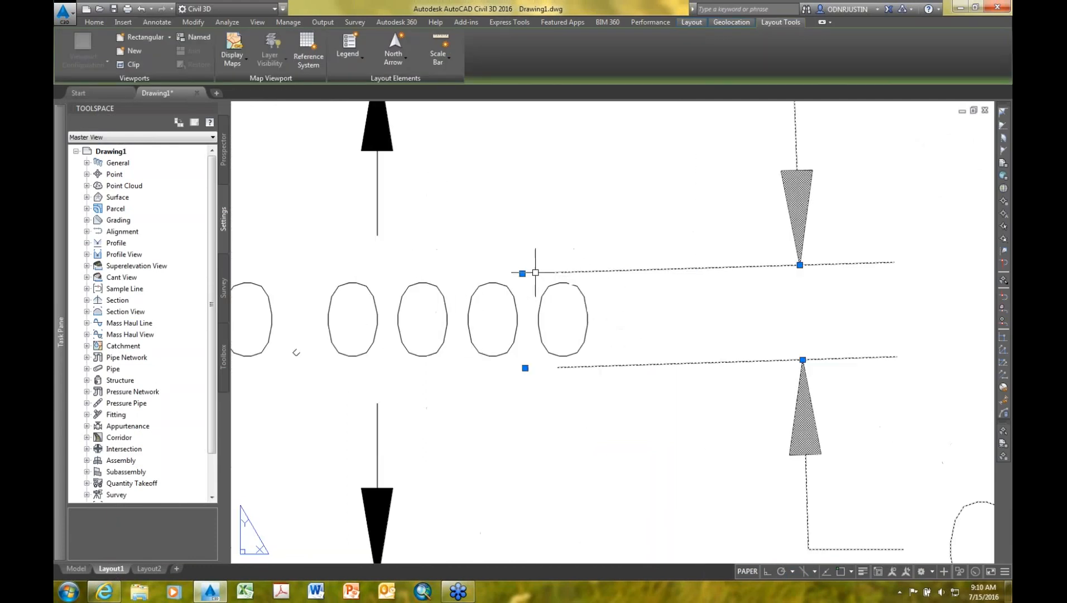
click(523, 274)
click(520, 283)
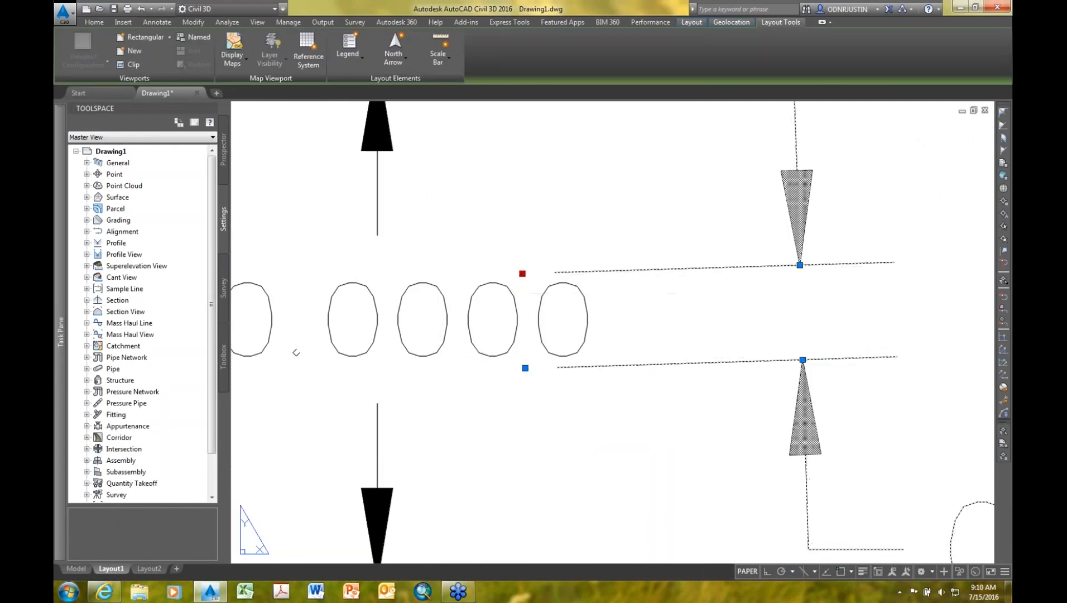
click(525, 368)
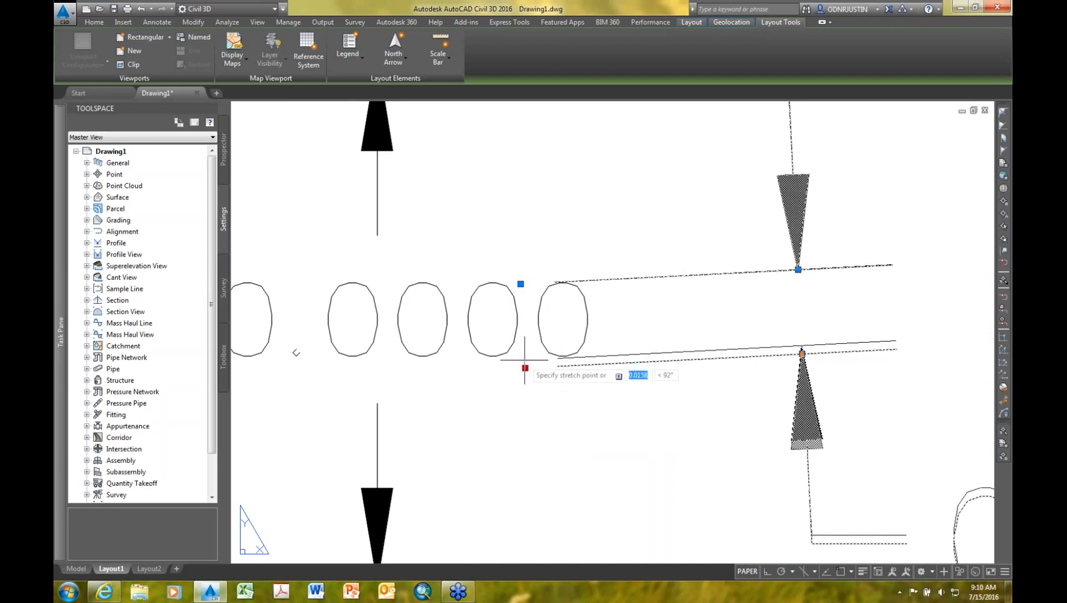
click(524, 357)
scroll(531, 357, down, 4)
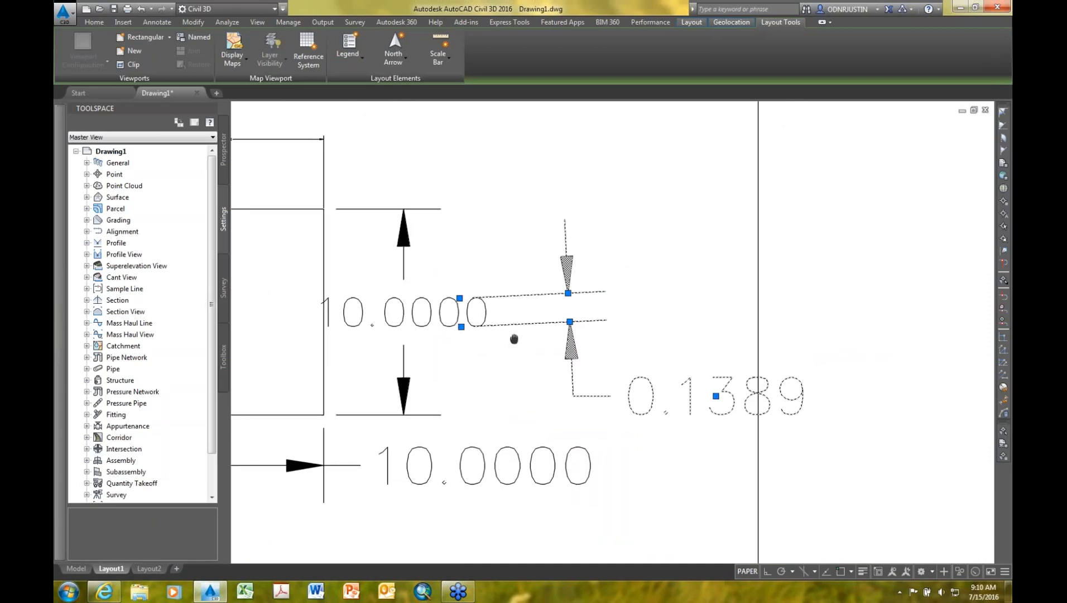
key(Escape)
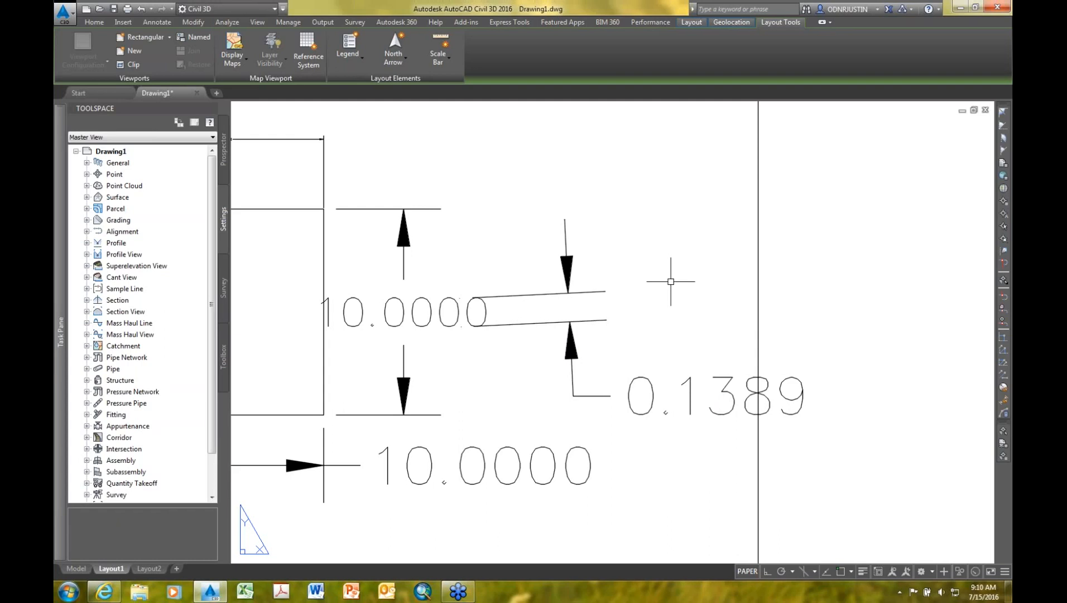
Step: Pan and zoom the Layout1 sheet to recentre the edited dimension
scroll(616, 268, down, 2)
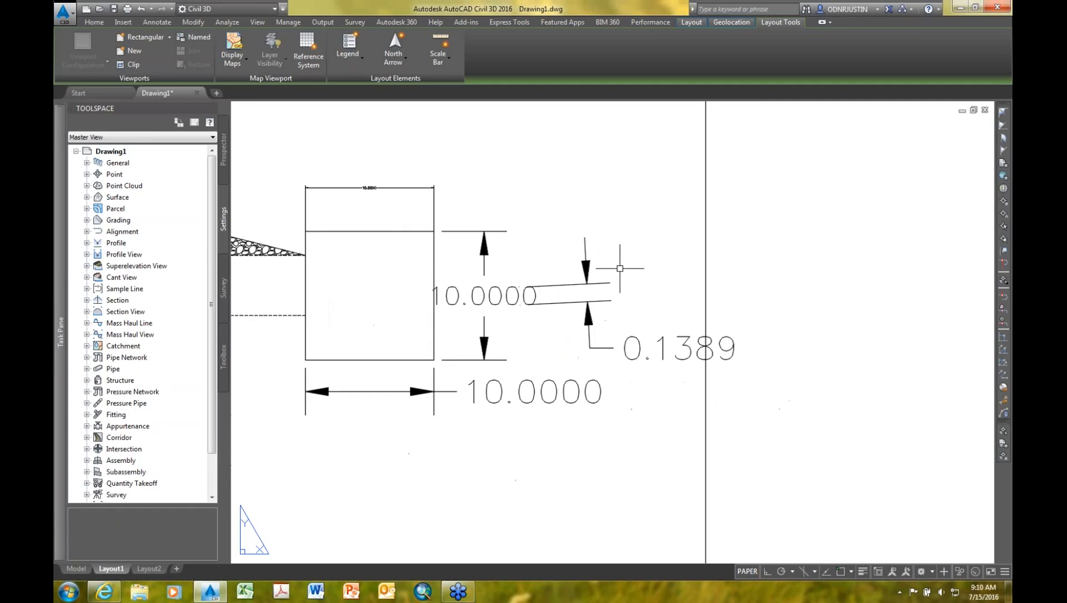
middle_drag(486, 301, 548, 315)
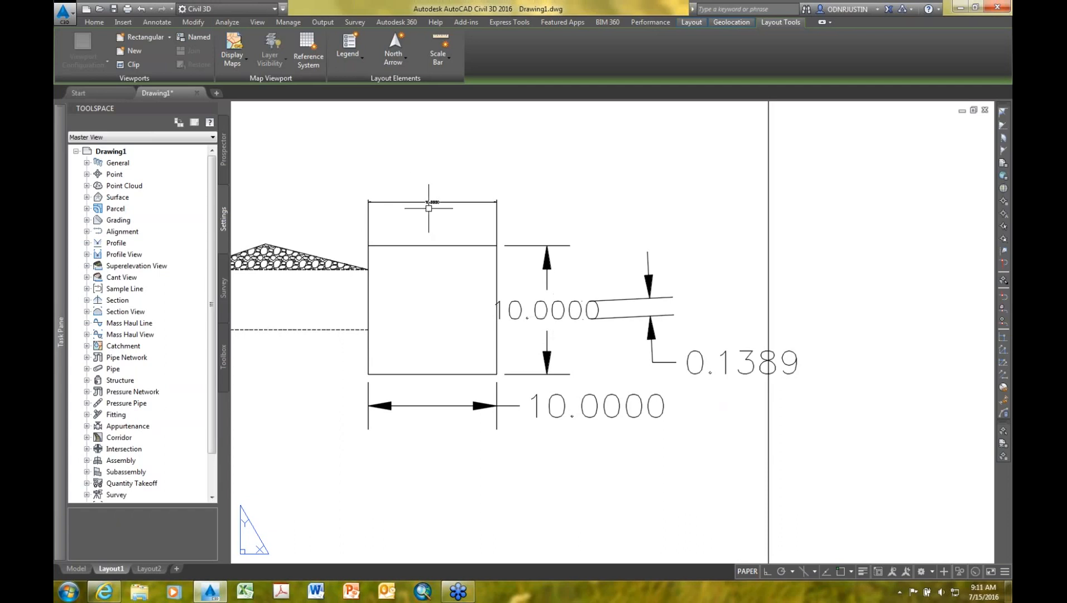
scroll(426, 209, up, 2)
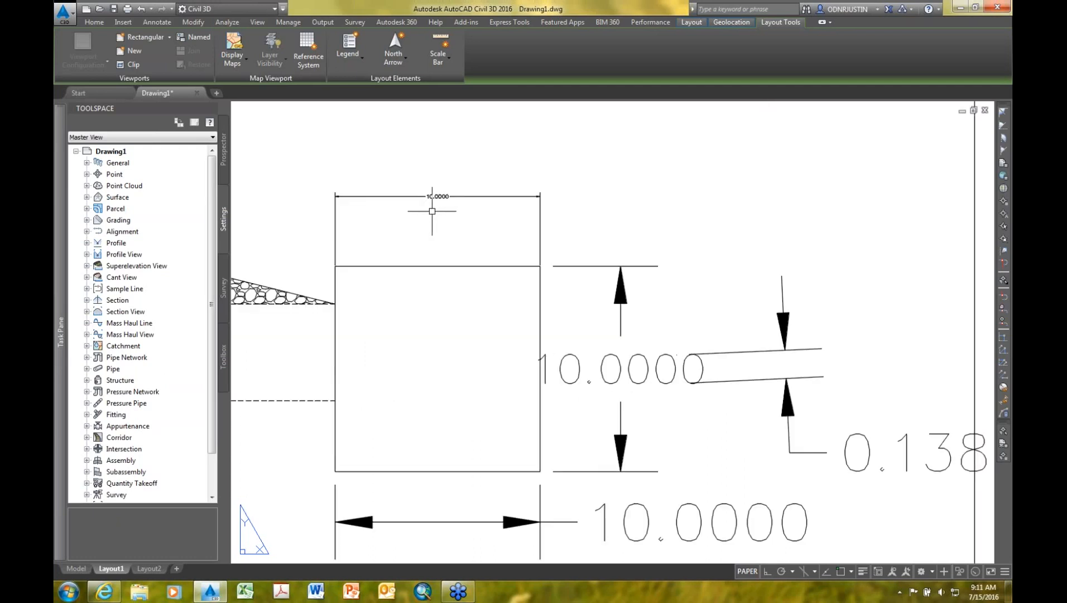
scroll(432, 233, down, 2)
middle_drag(431, 233, 565, 235)
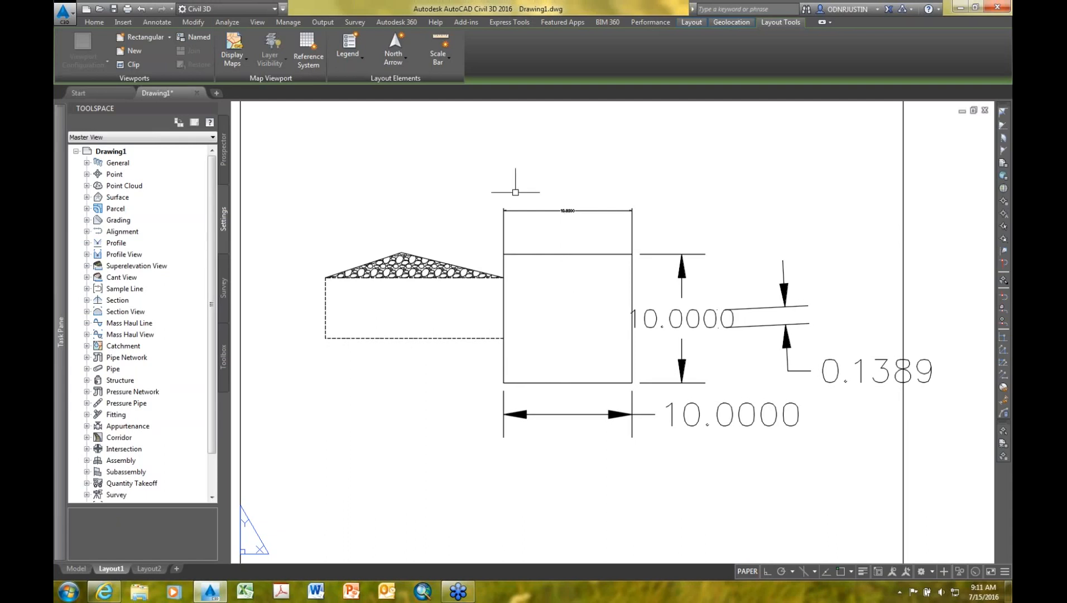
Step: Add a multileader from the hatched pile's top with the text '#57 Gravel'
click(155, 22)
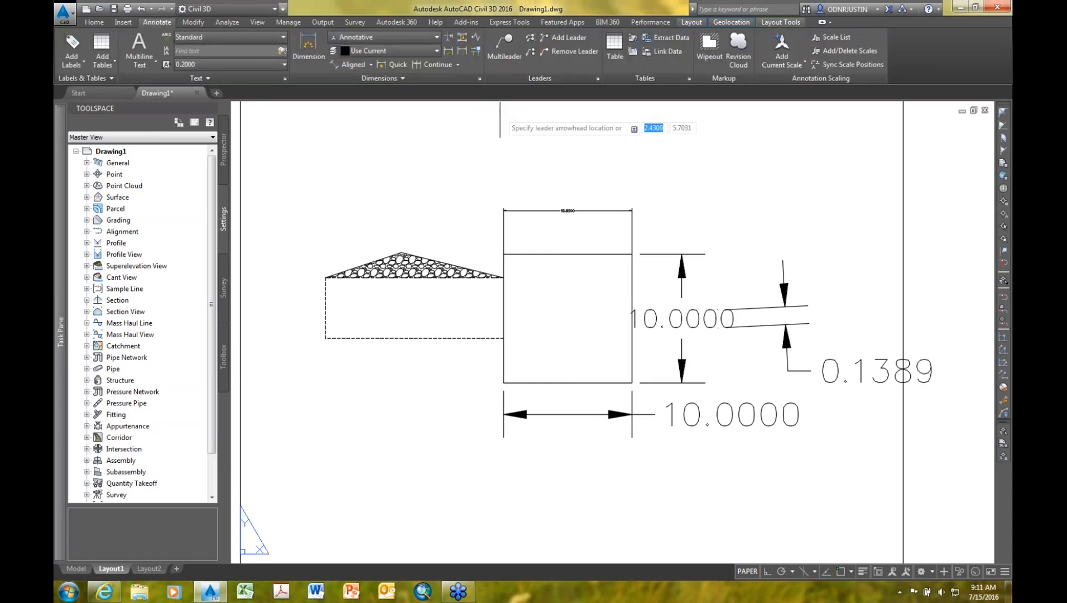
scroll(485, 128, down, 2)
middle_drag(457, 176, 489, 258)
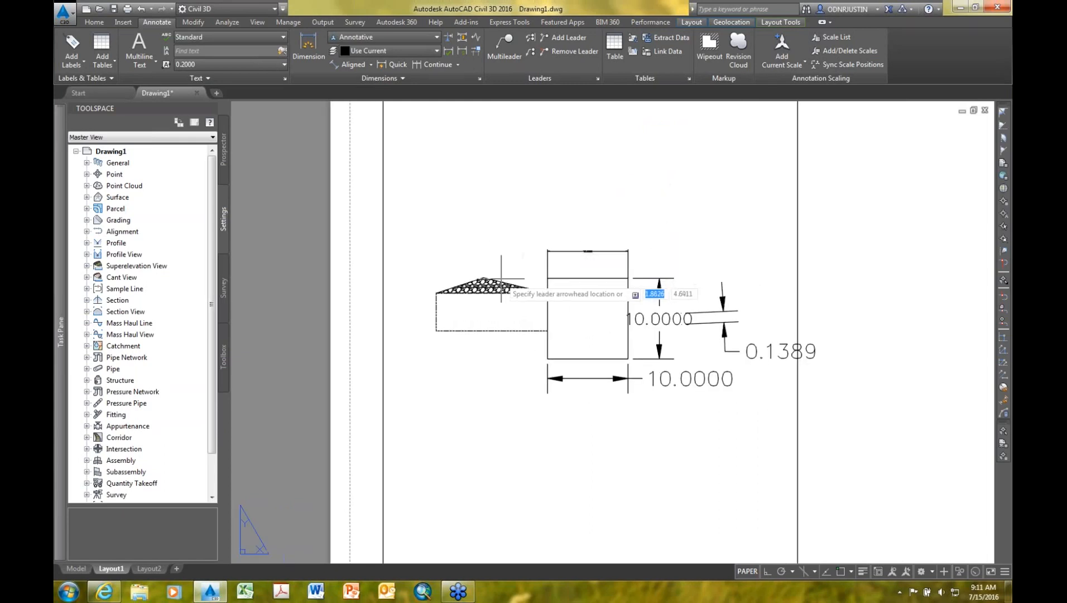
click(487, 278)
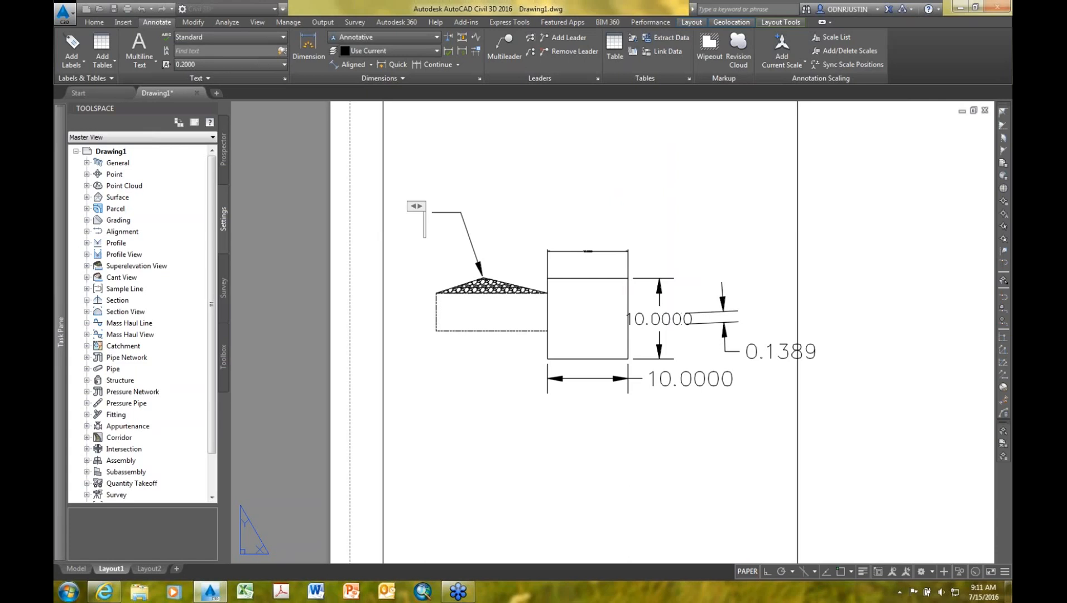
text(#57 Gravel)
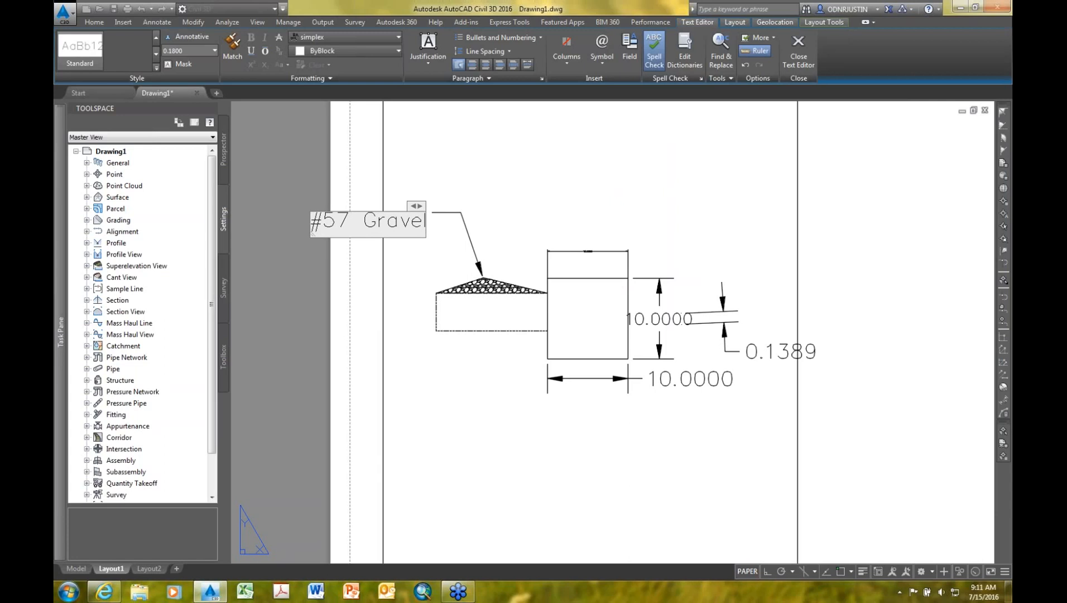
click(485, 216)
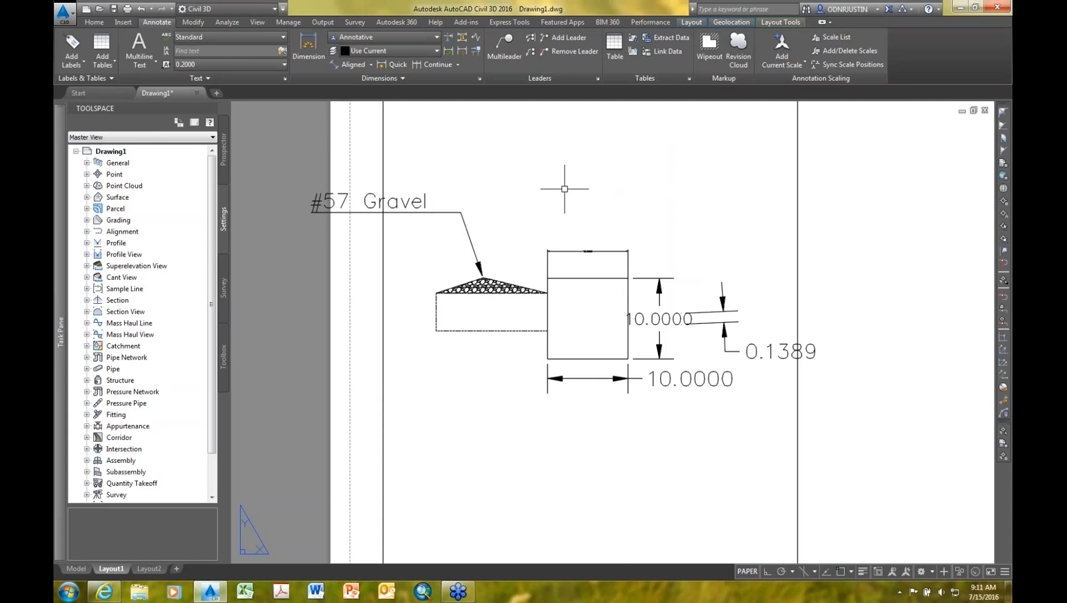
scroll(564, 189, down, 5)
Step: Move the house layout viewport from its base point to the right side of Layout1
click(654, 190)
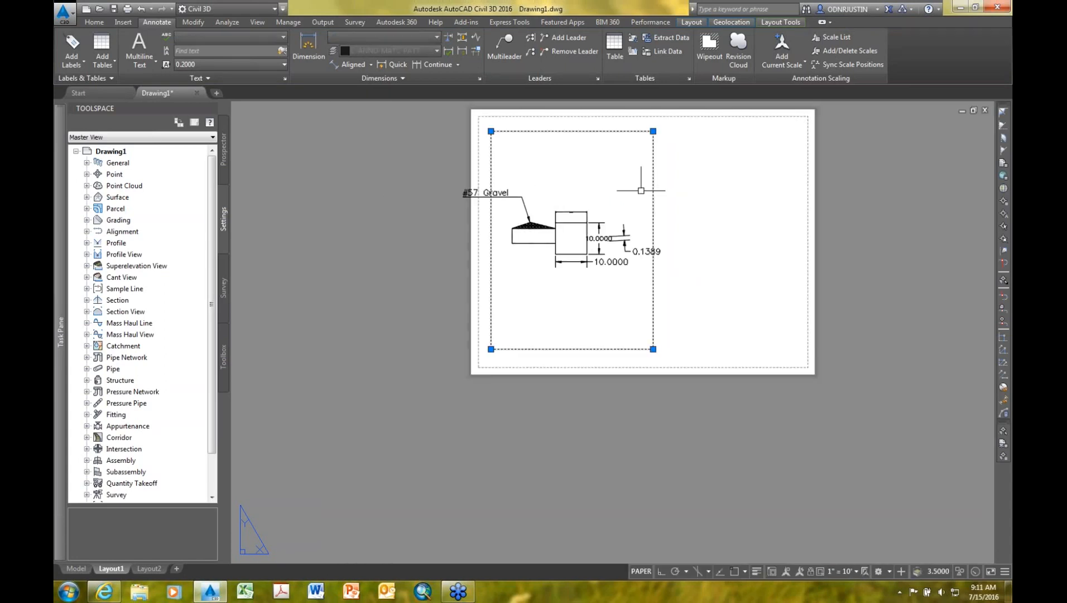
right_click(619, 193)
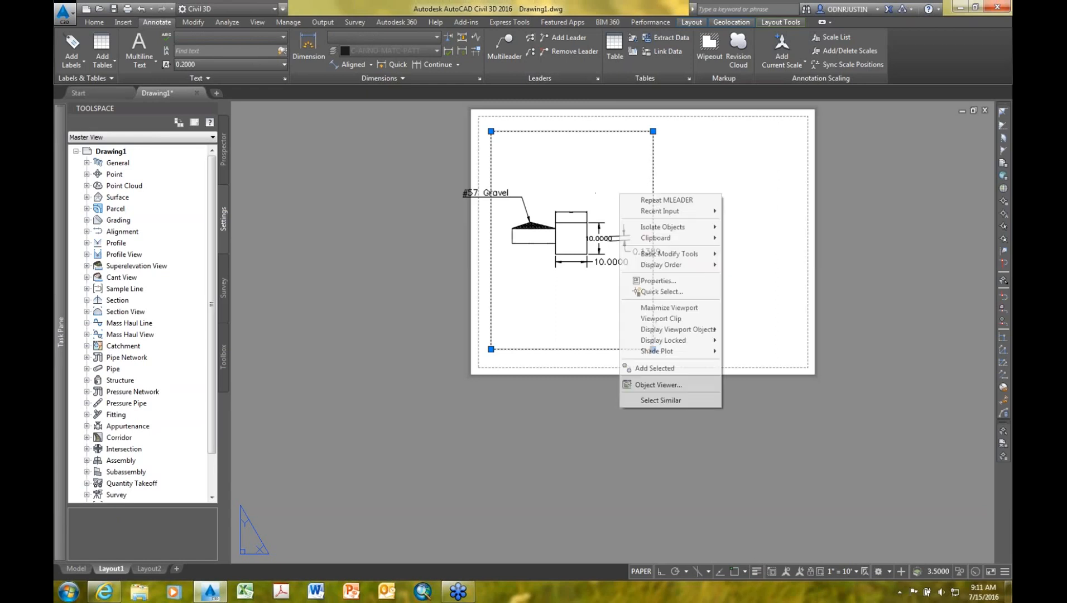
mouse_move(660, 258)
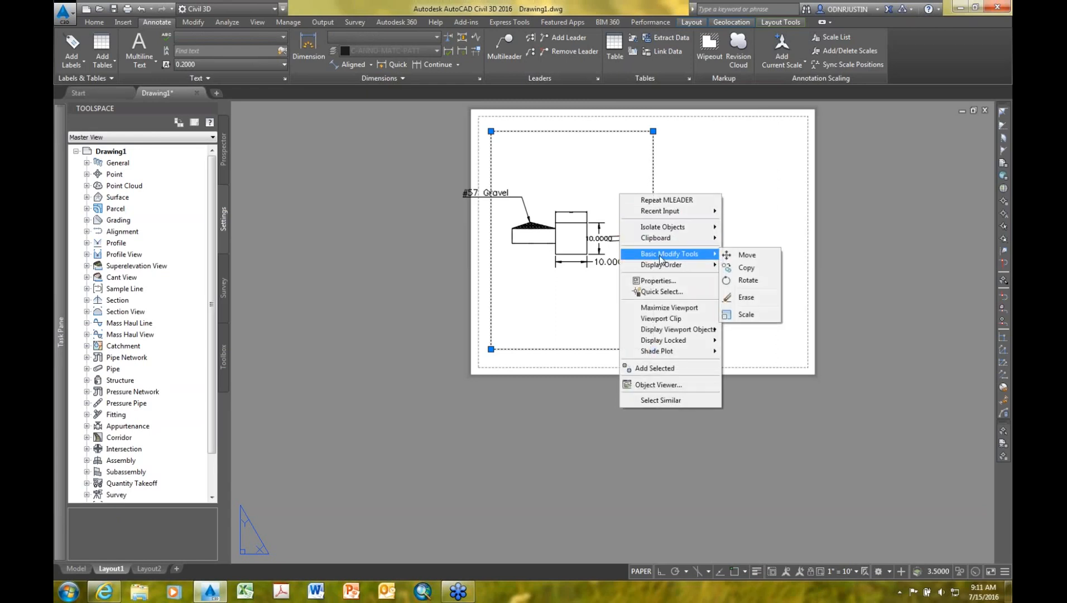
click(745, 255)
click(573, 314)
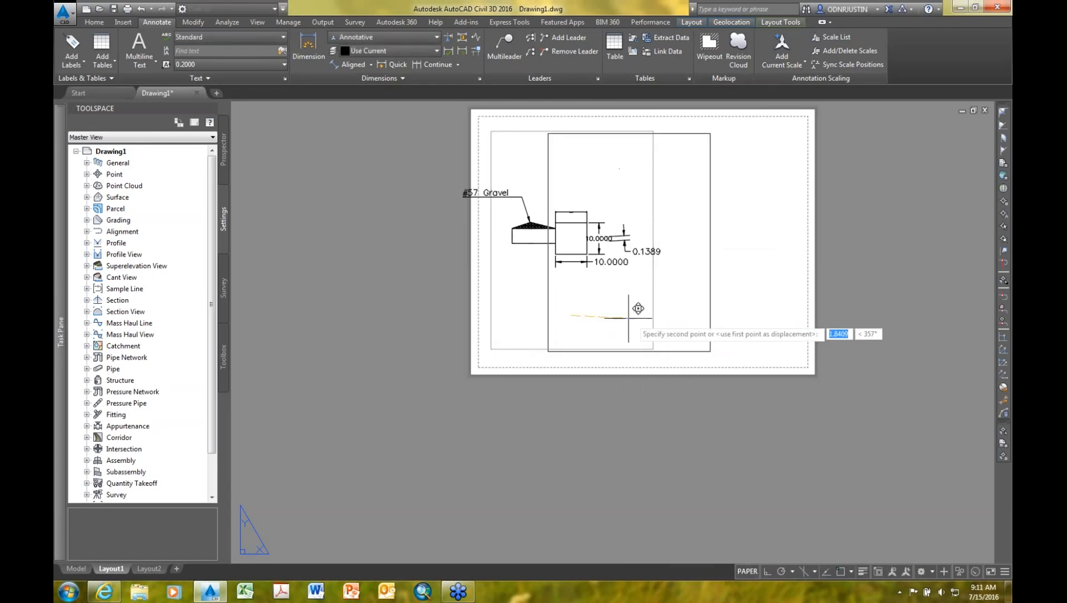
click(720, 315)
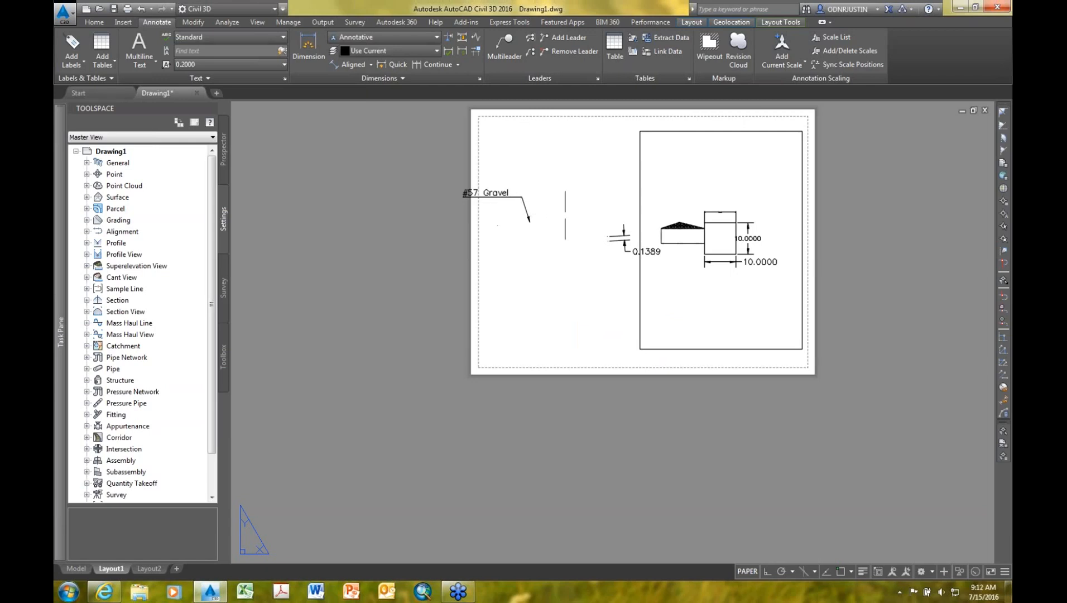
Step: Set the right-hand viewport's scale to 1" = 30'
click(640, 201)
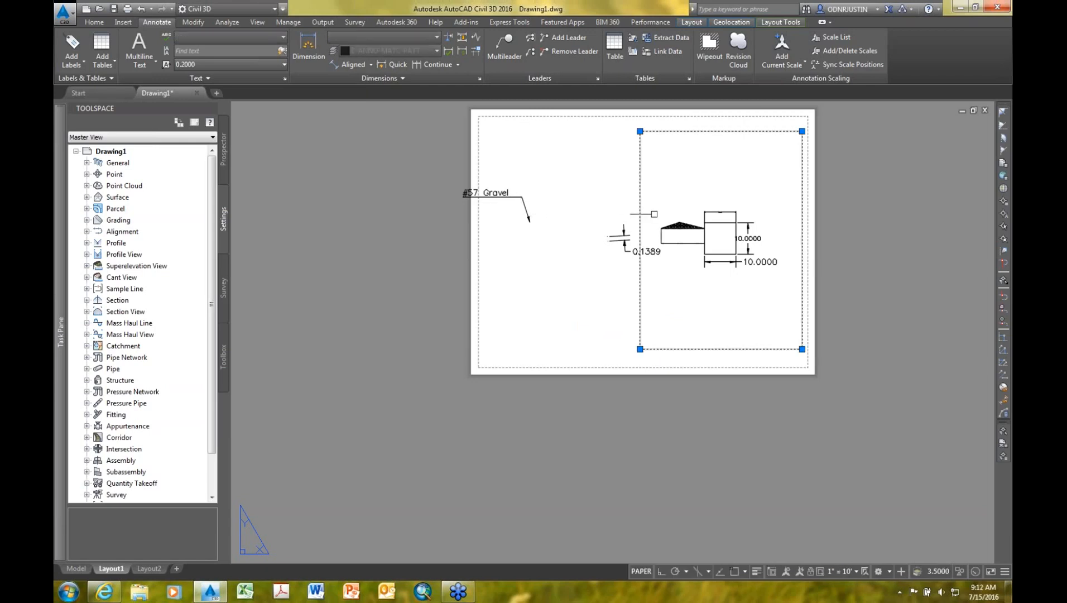
click(856, 573)
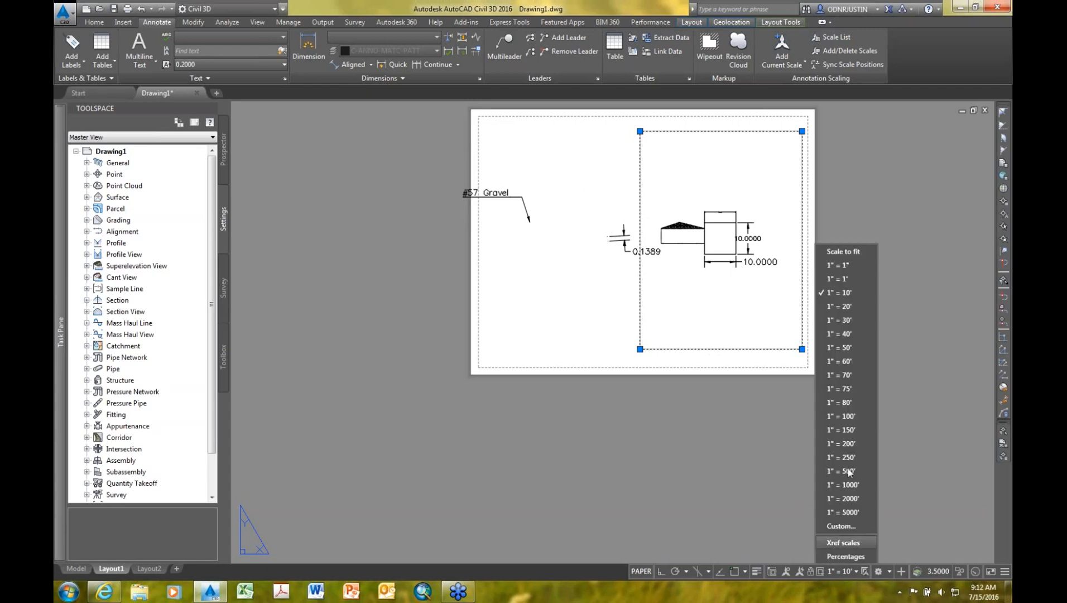
click(852, 323)
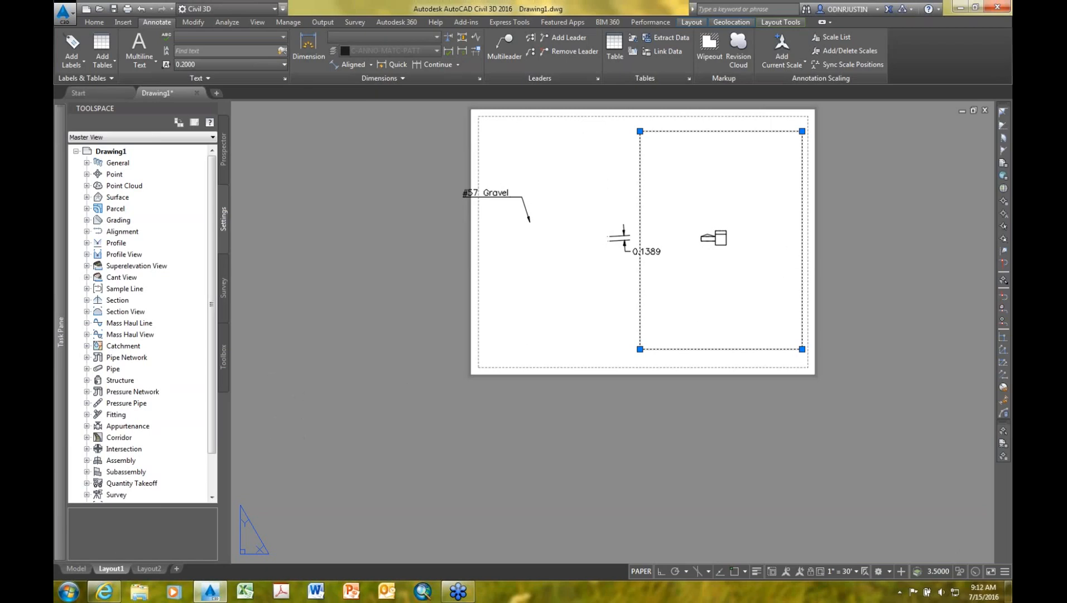
Step: Switch to model space and show the online map as Map Aerial imagery
click(76, 568)
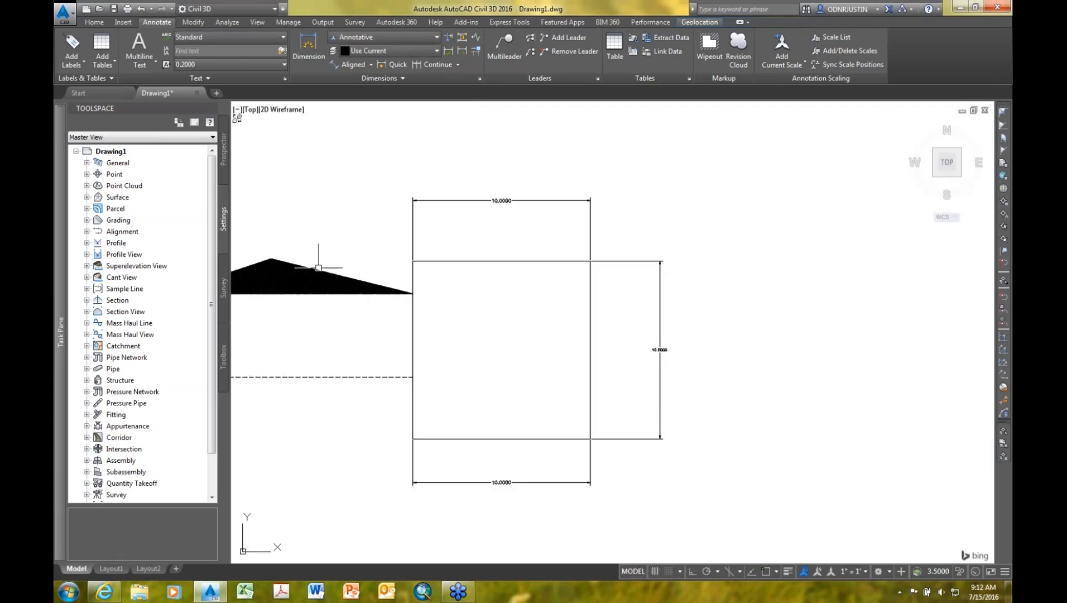
scroll(328, 238, down, 8)
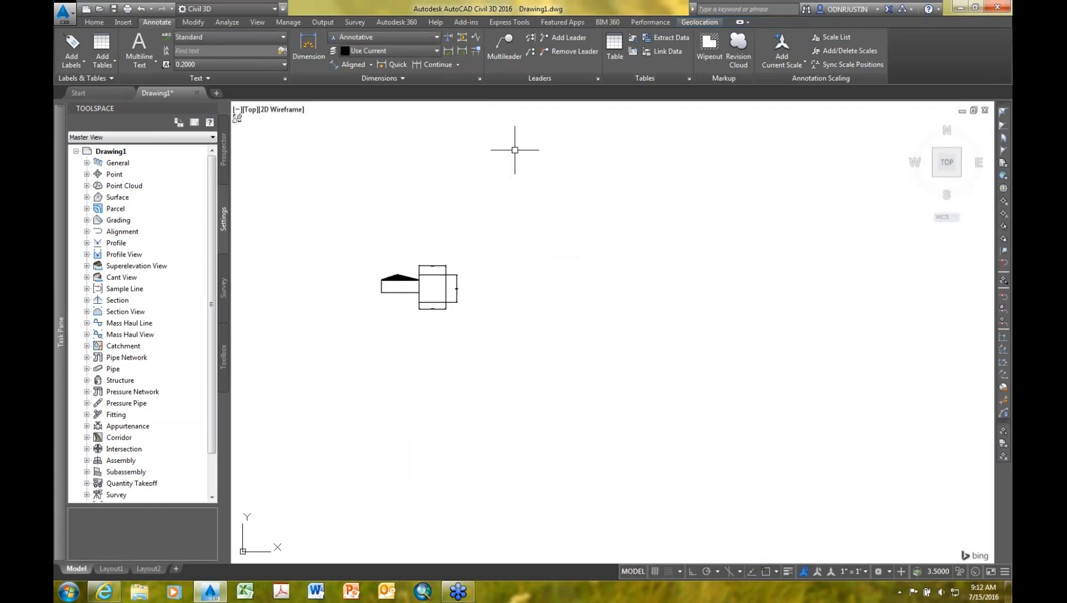
click(705, 24)
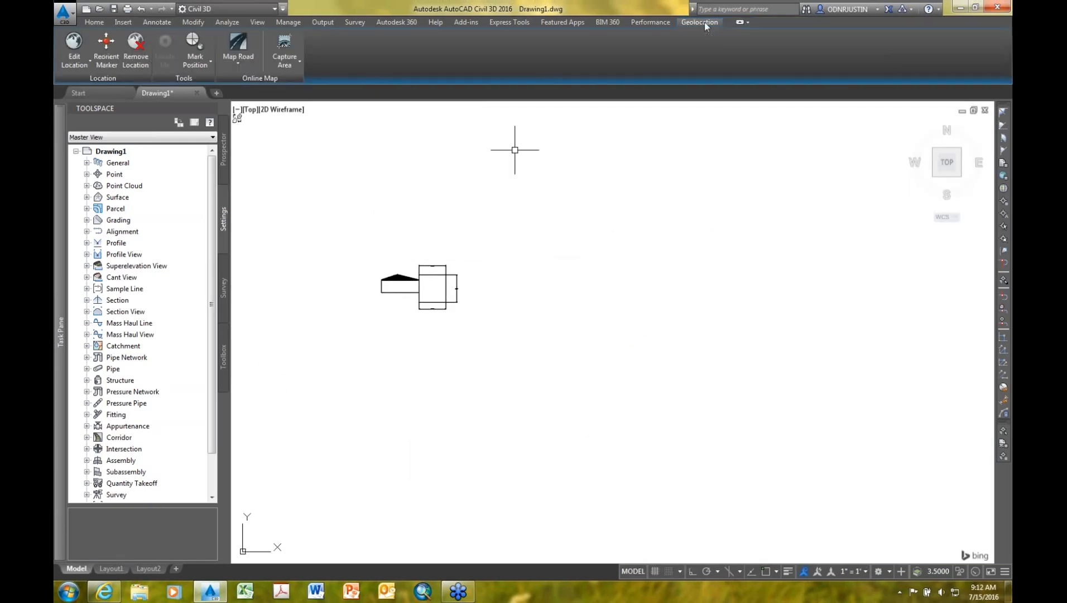
click(243, 59)
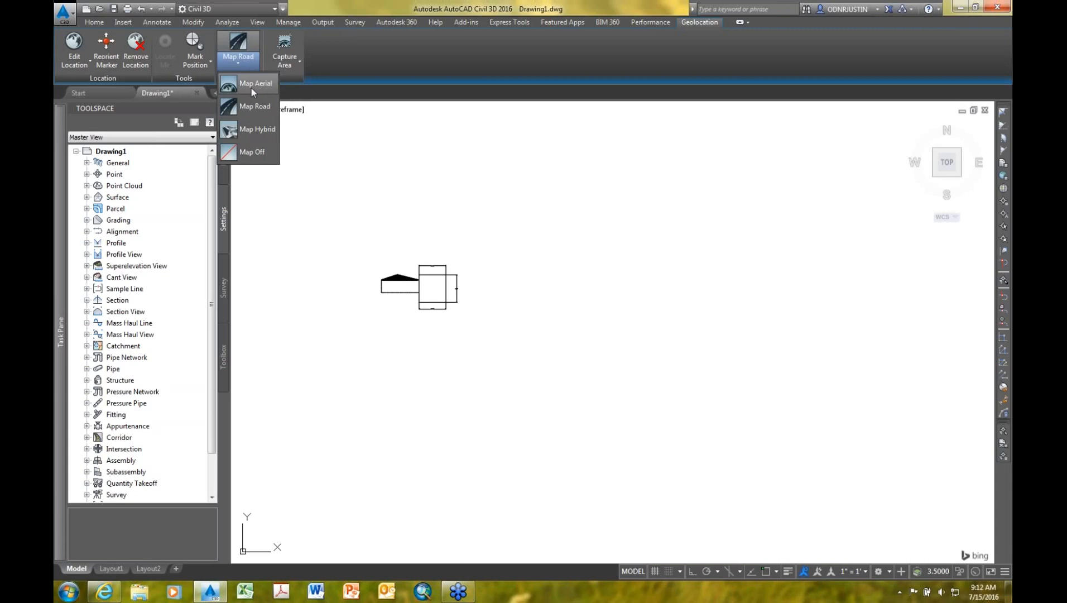
click(251, 87)
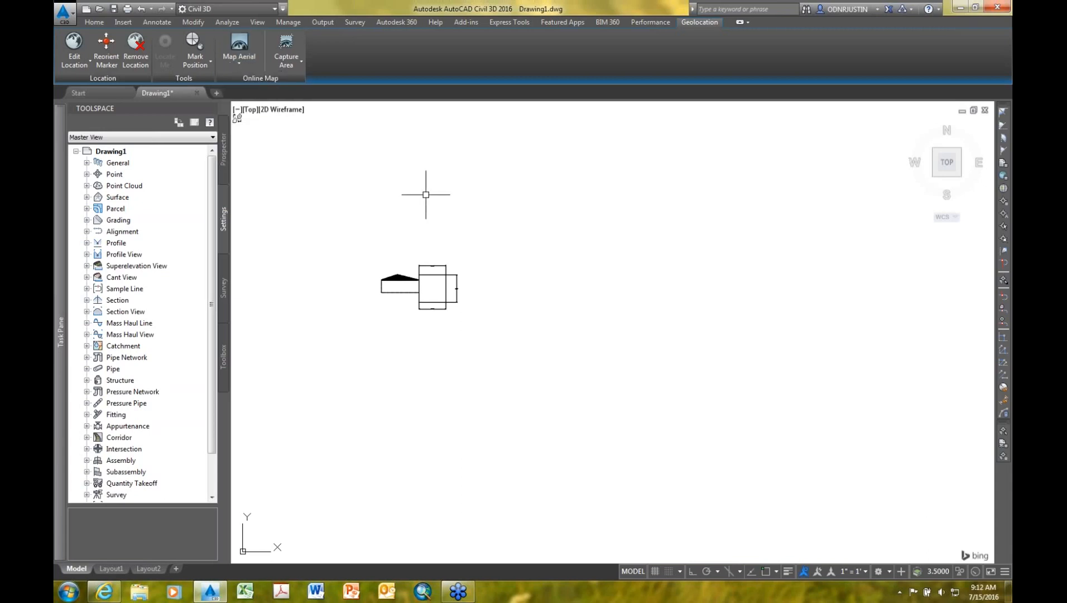
Step: Toggle the online map to Map Off and back to Map Aerial, then bring up the Edit Location choices
click(239, 60)
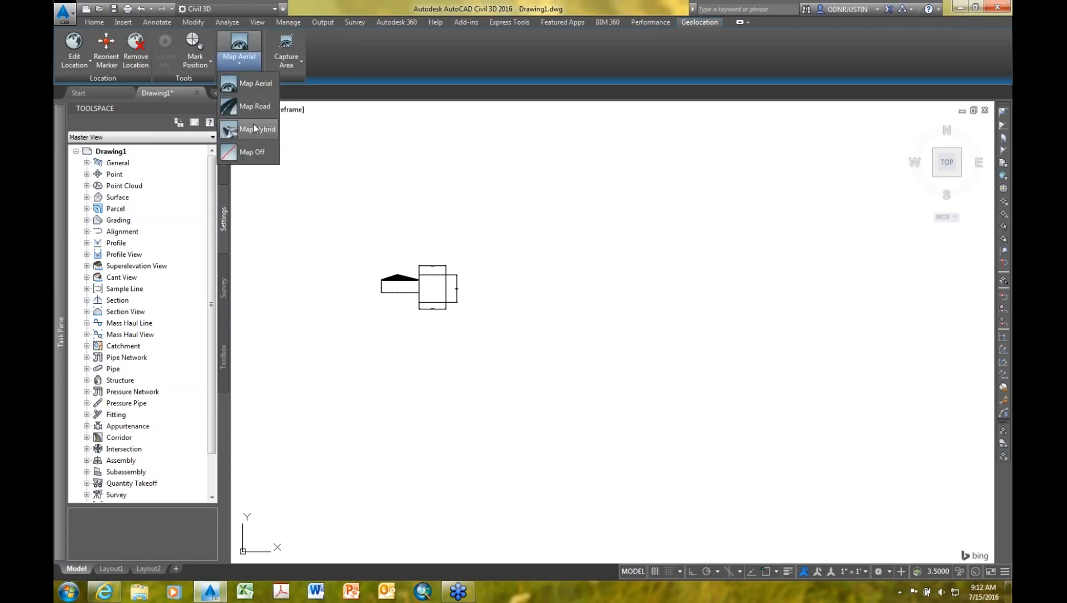
click(251, 152)
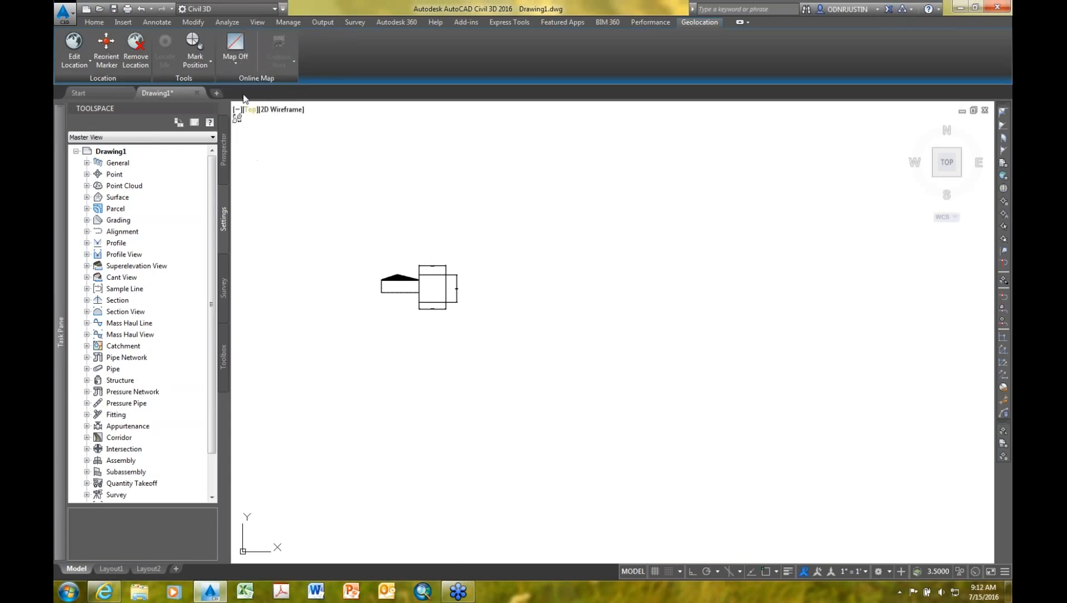
click(238, 65)
click(247, 87)
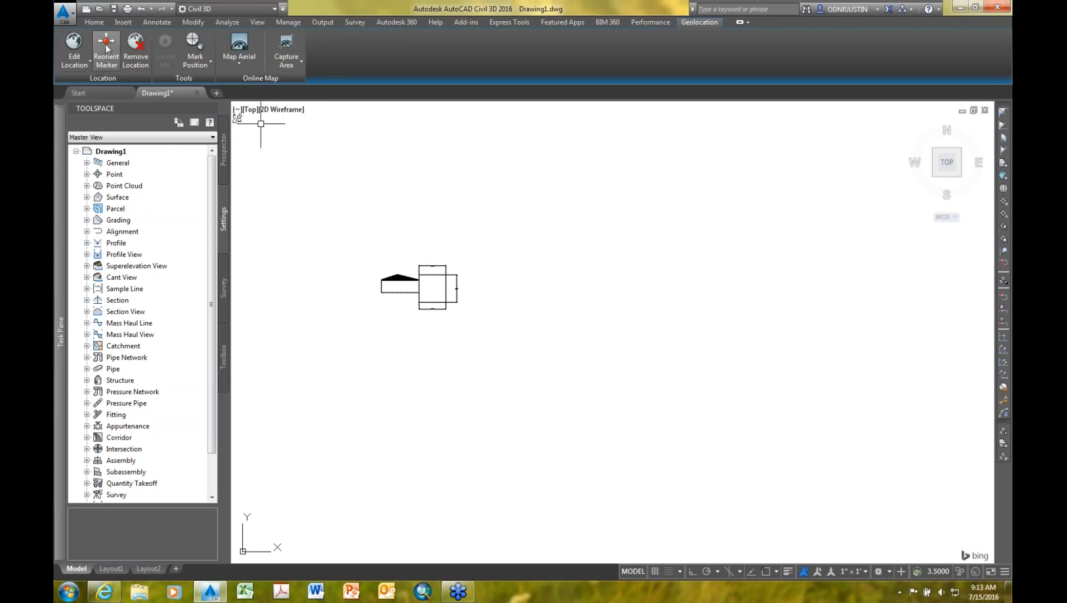
click(87, 65)
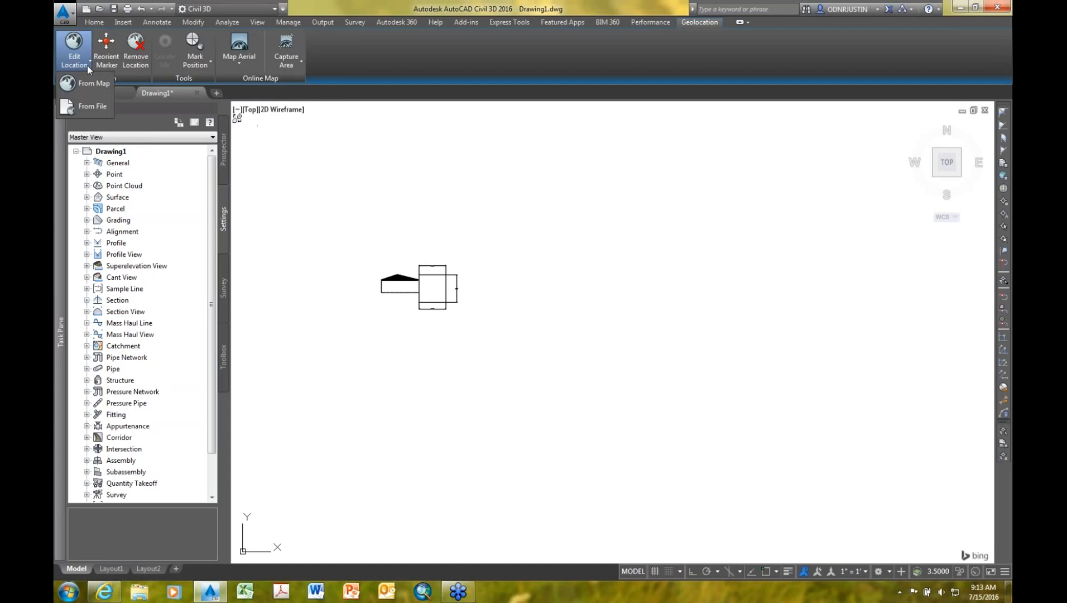
Step: Bring up the Keller_GWW site plan with its pond, bison pasture and rock chute in Civil 3D 2017
scroll(374, 233, down, 8)
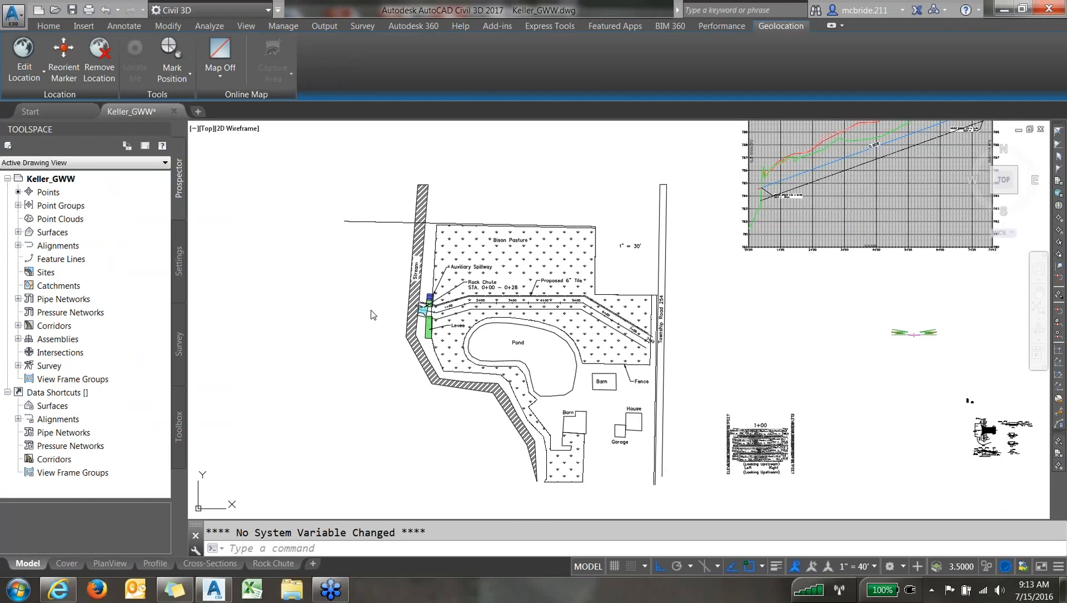
Step: Turn on the Map Aerial online imagery and switch off the annotated aerial image's layer
click(225, 74)
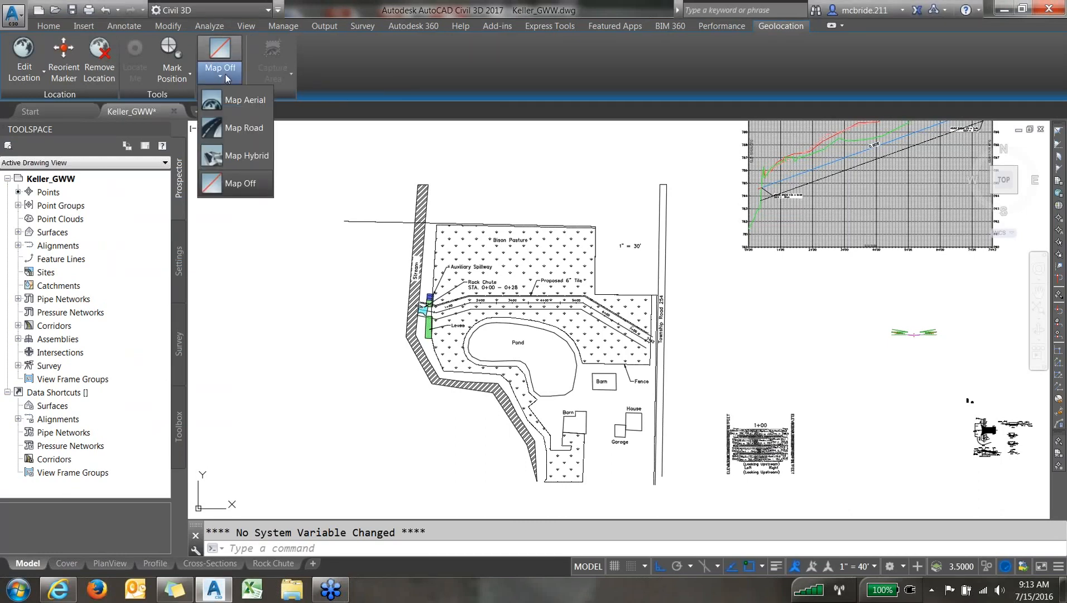
click(241, 101)
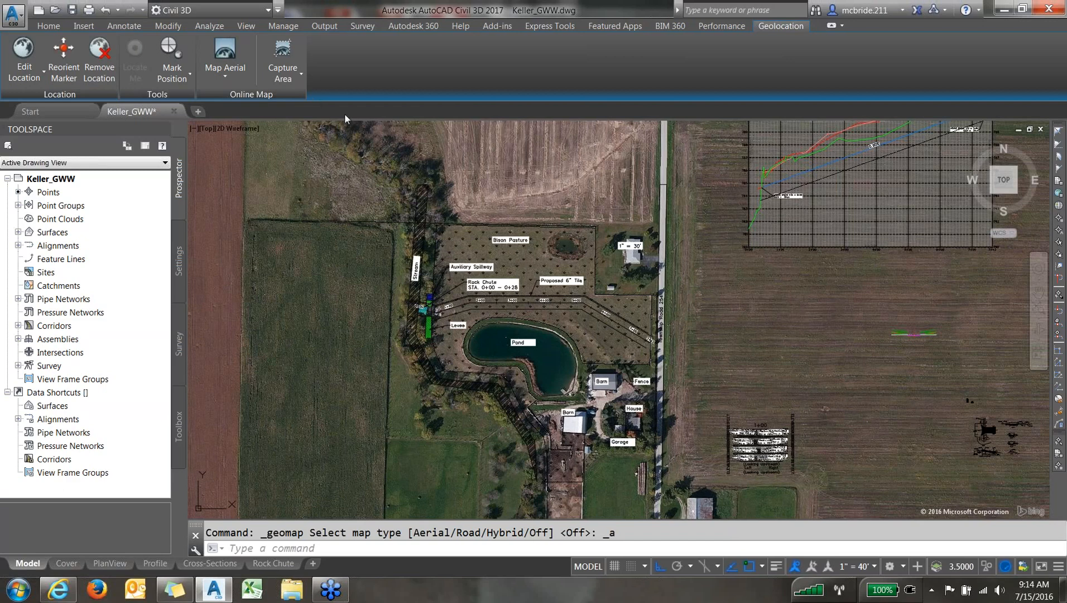
click(44, 25)
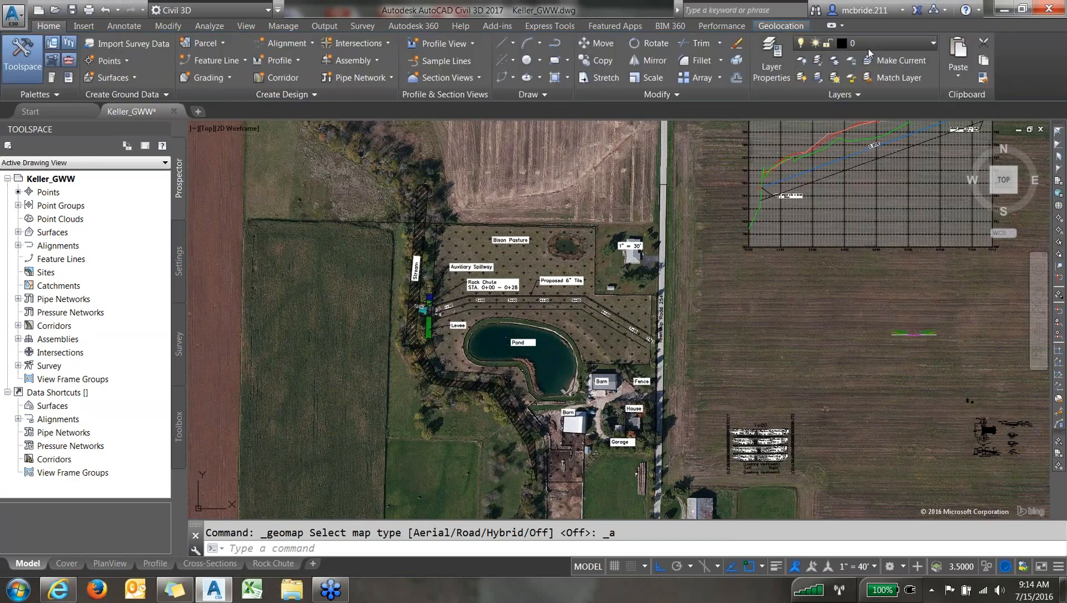
click(868, 49)
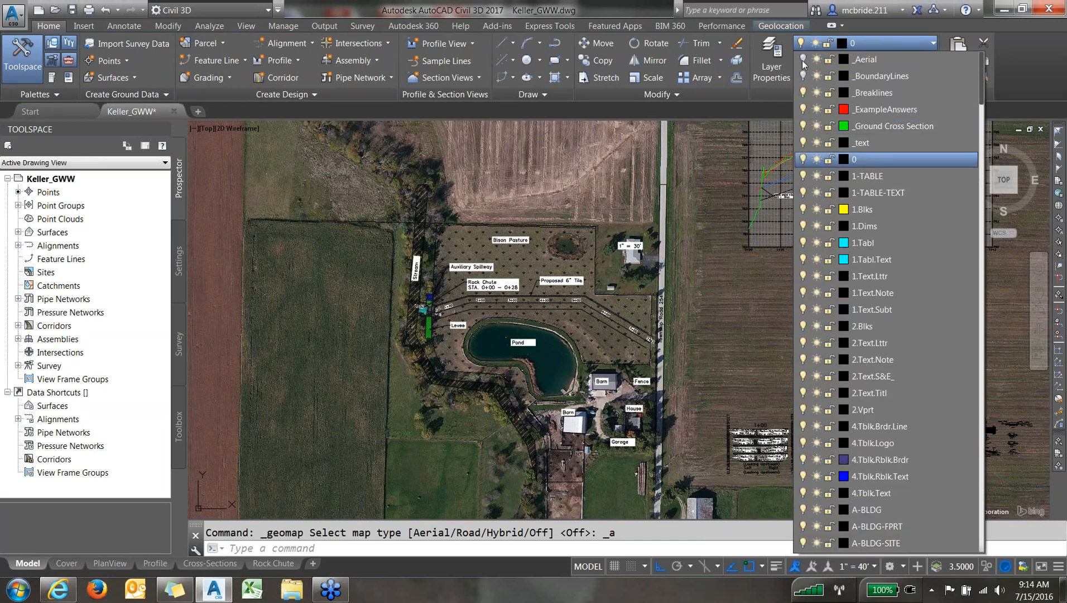
click(792, 28)
Step: Hide the annotated aerial image and set the online map to Map Off
click(790, 24)
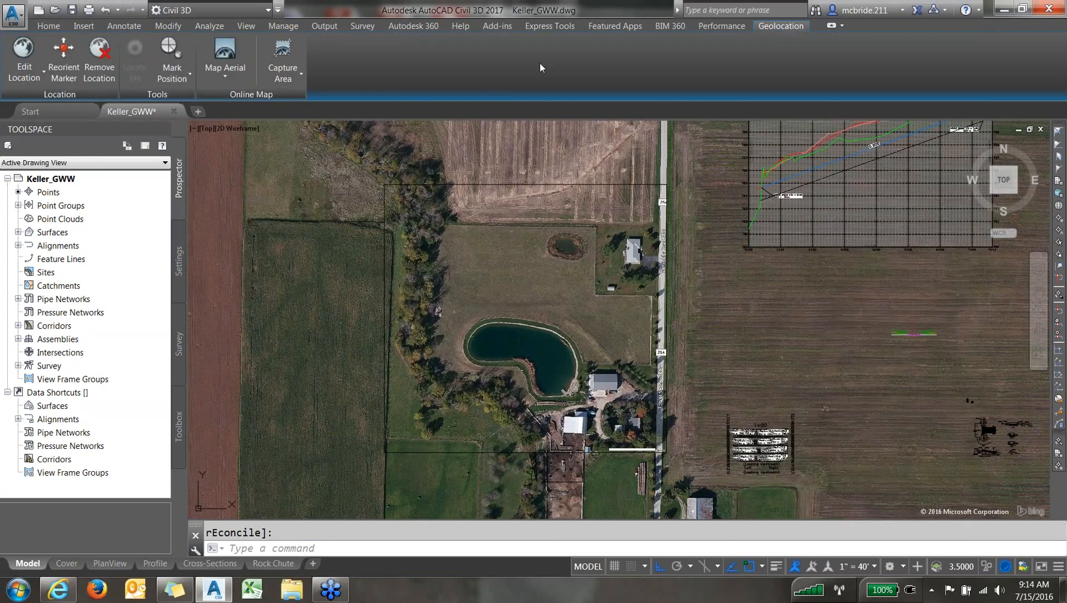
click(231, 73)
click(247, 182)
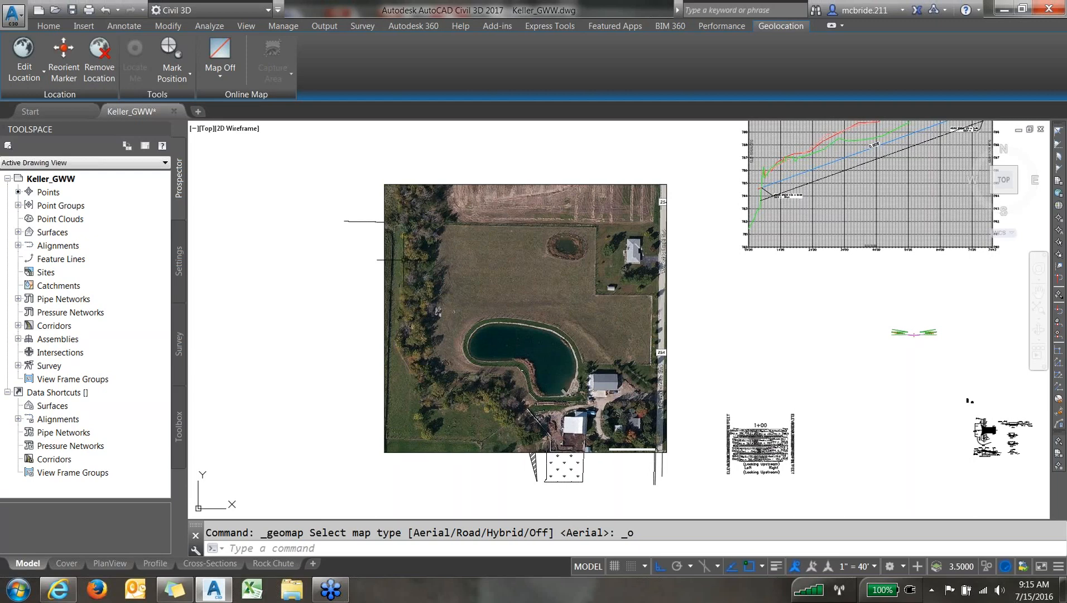
Step: Turn off the aerial photo layer in the Layers panel to reveal the plan linework
click(47, 26)
click(834, 43)
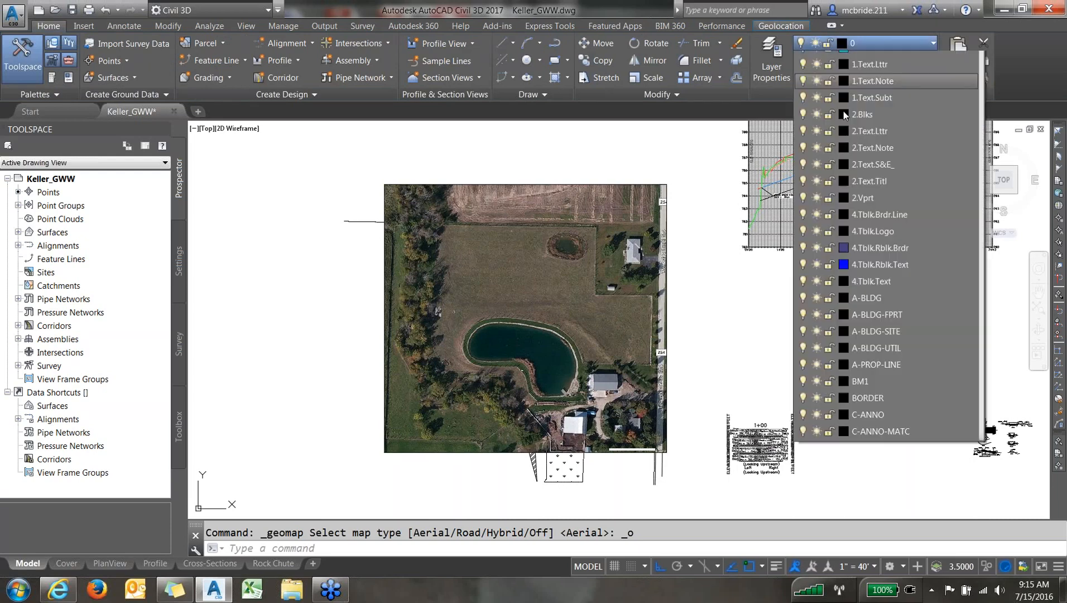
scroll(844, 112, up, 4)
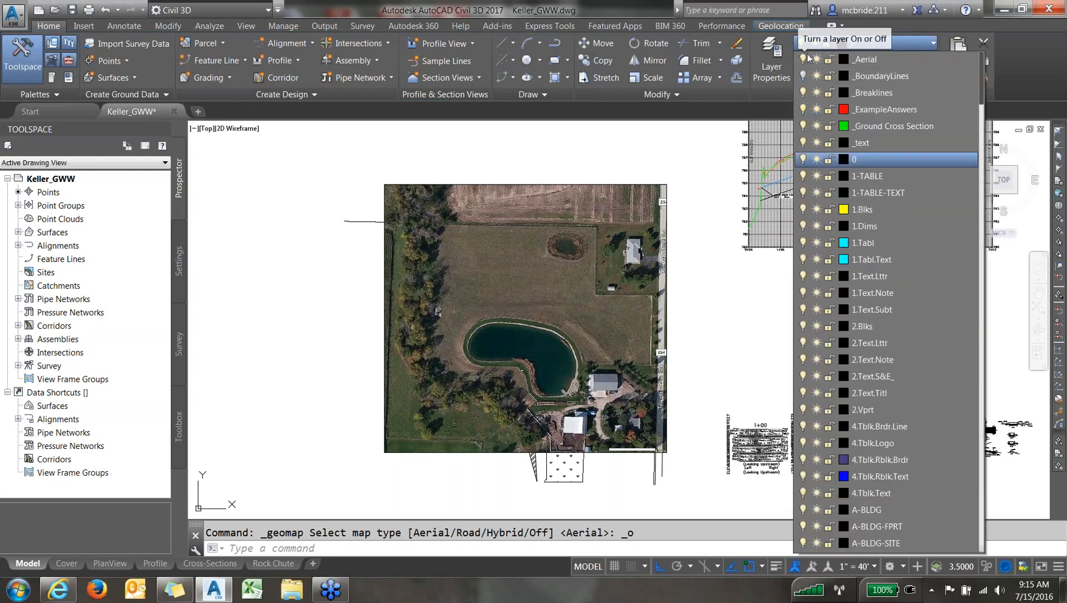
click(802, 58)
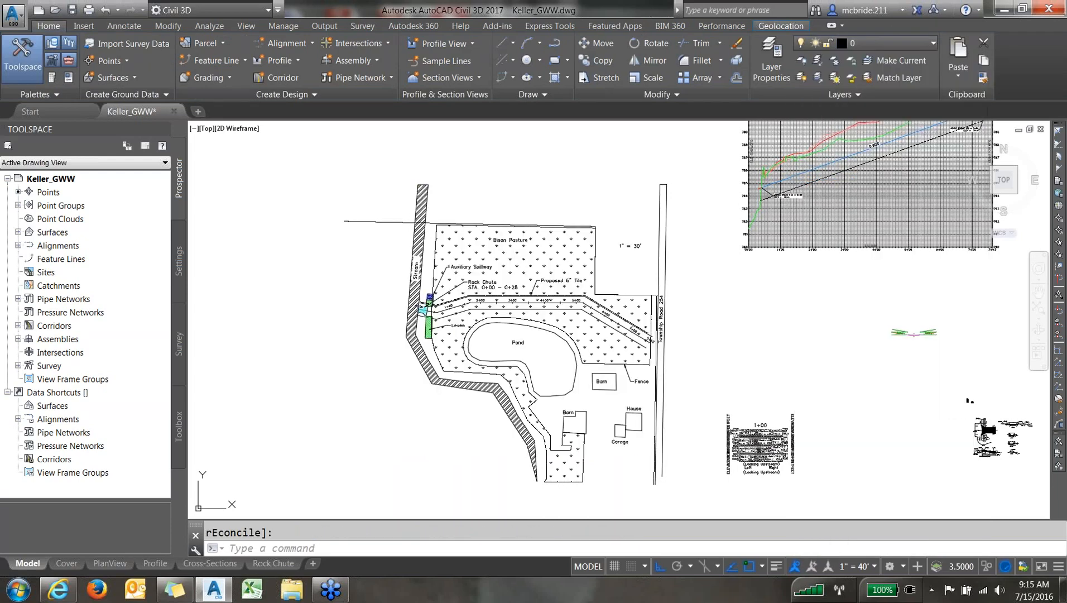
Step: Sign out of the online account and switch the online map back to Map Aerial
click(864, 10)
click(887, 89)
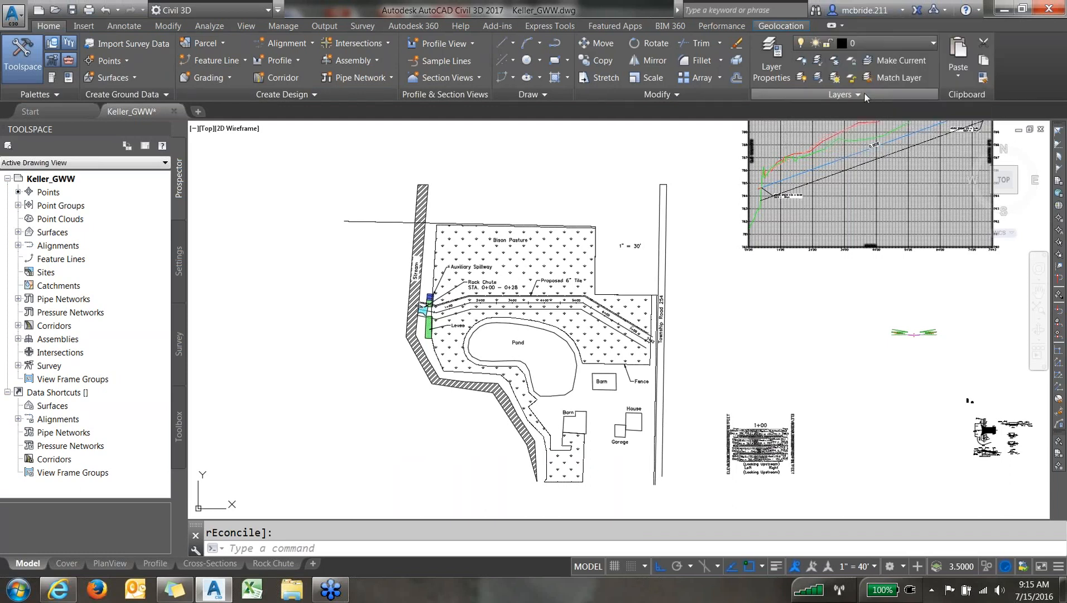
click(796, 26)
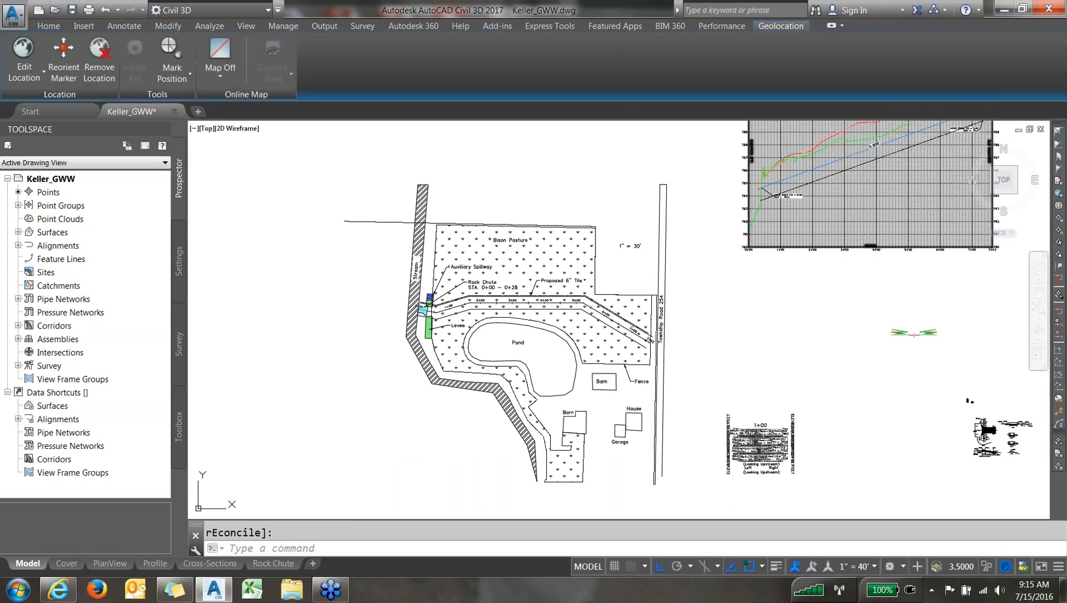
click(223, 76)
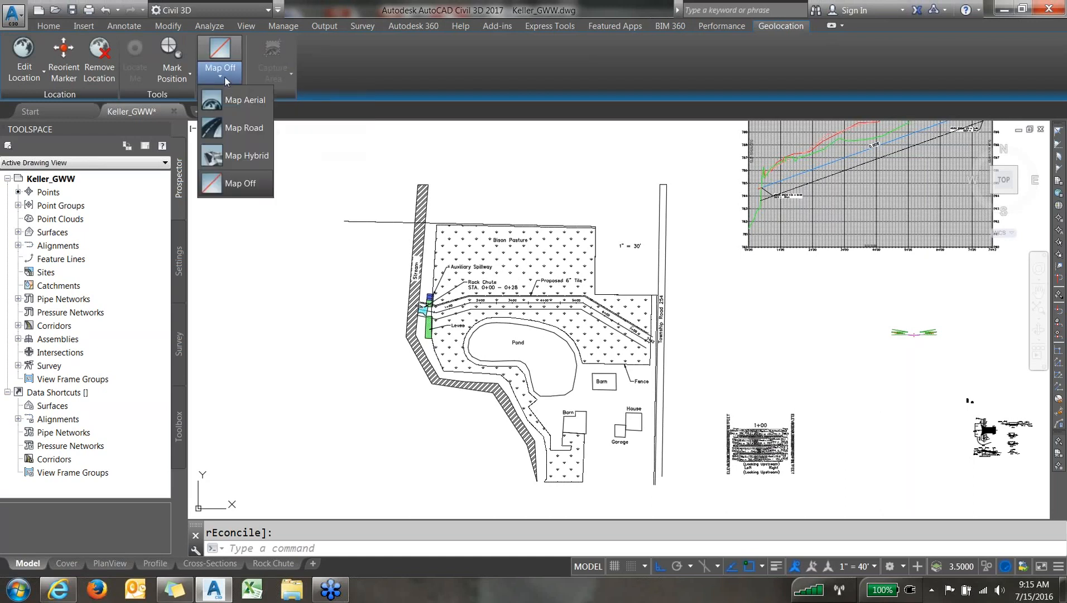
click(243, 101)
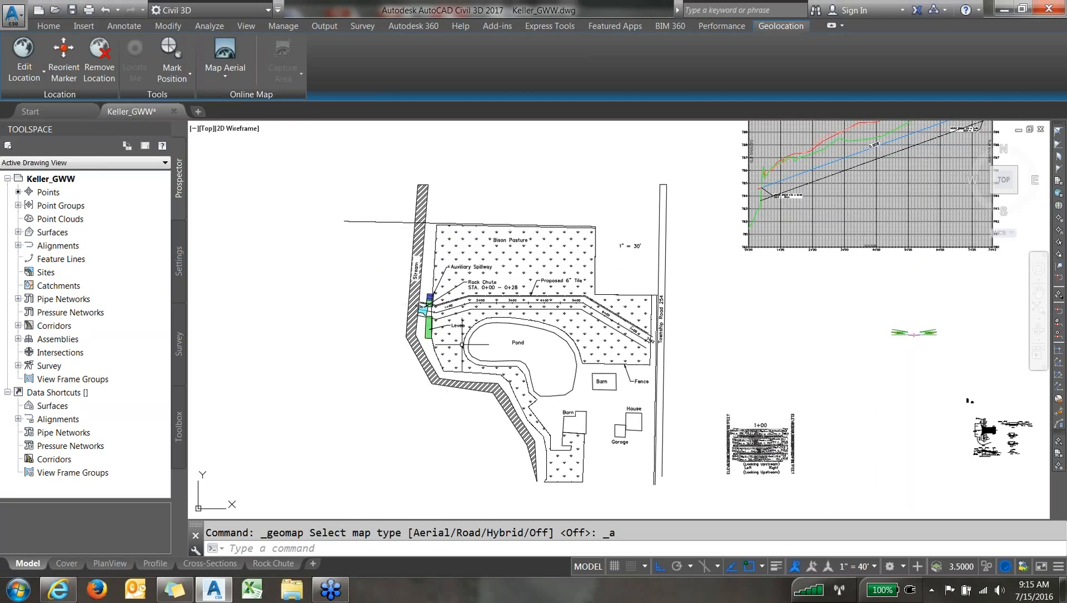
Step: Display the Home tab layer list scrolled up to the _Aerial layer
click(49, 26)
click(832, 47)
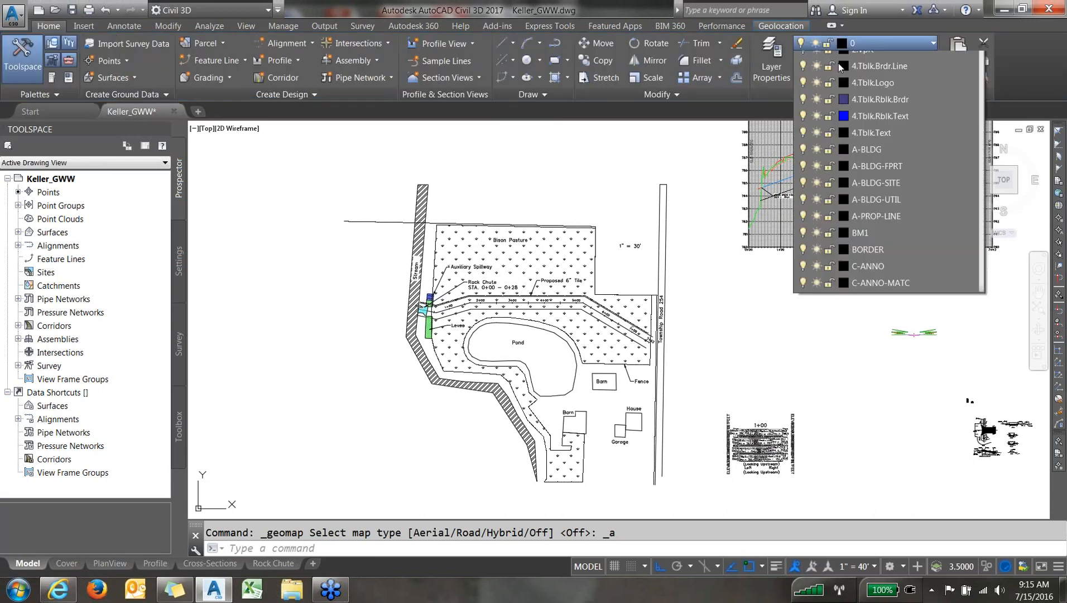
scroll(849, 96, up, 2)
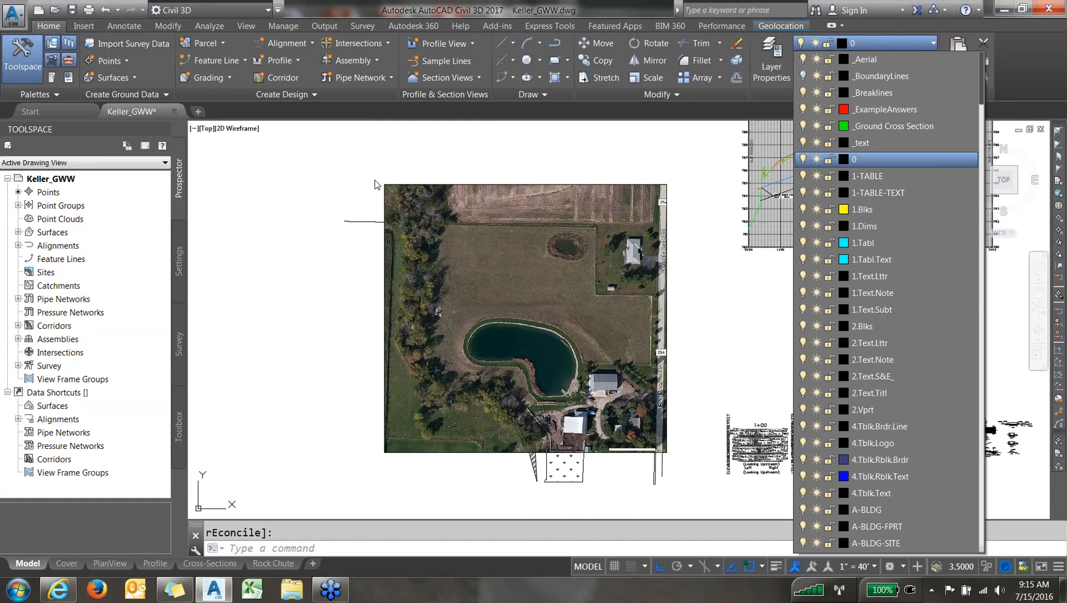
Step: Select the Geomap aerial image, then drag its frame left so the imagery disappears pending sign-in
click(582, 174)
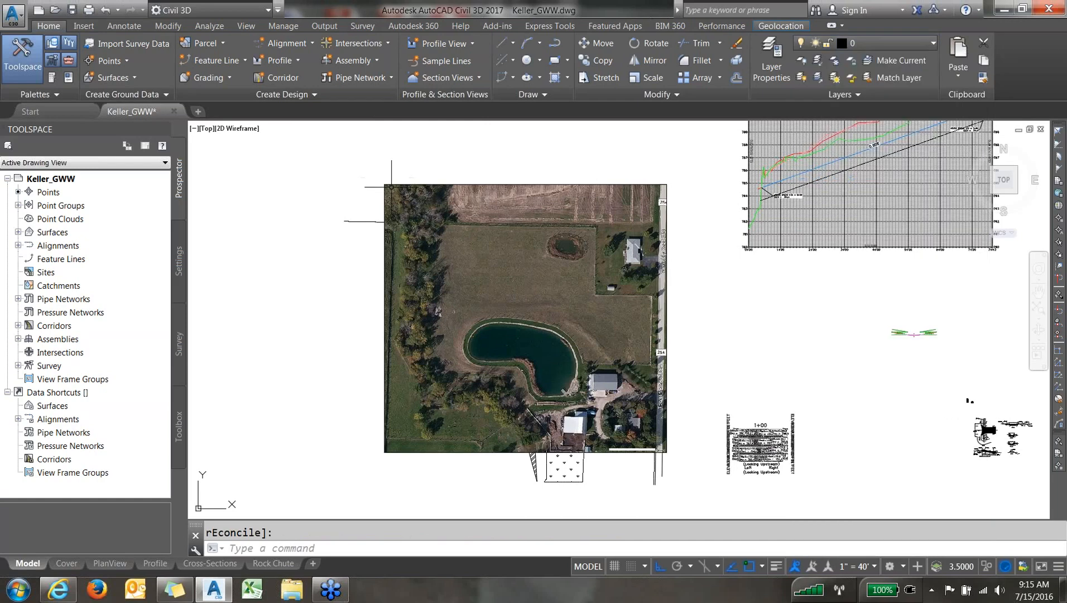
mouse_move(391, 183)
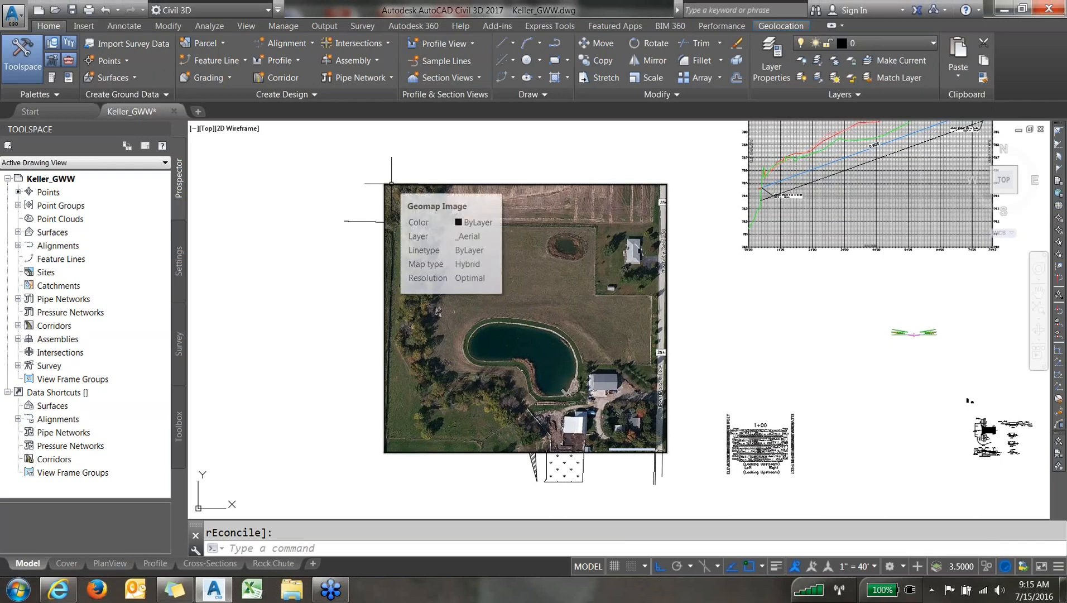
click(408, 185)
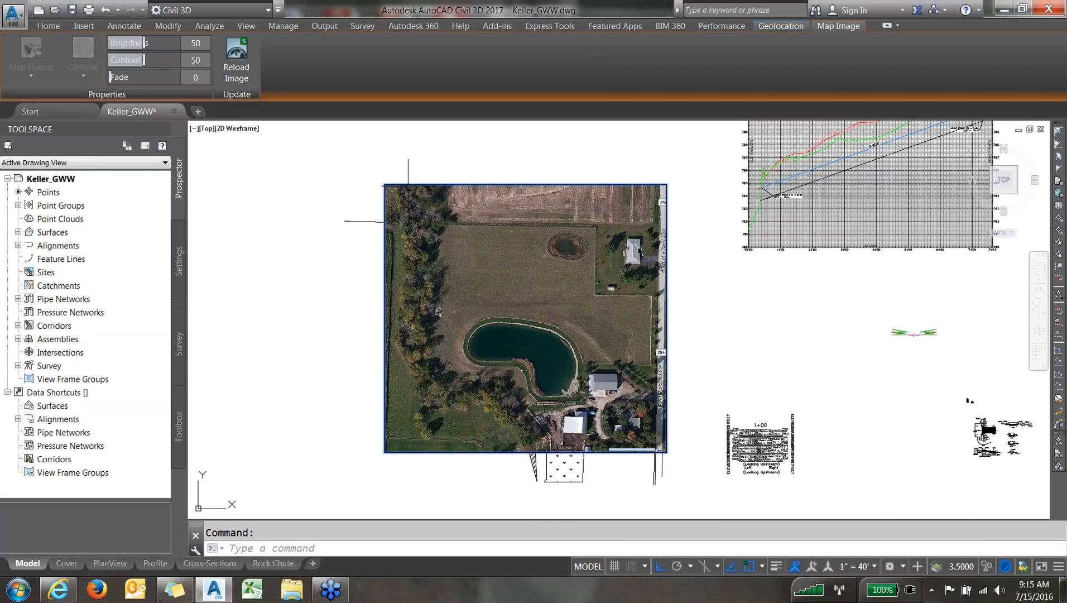
key(Escape)
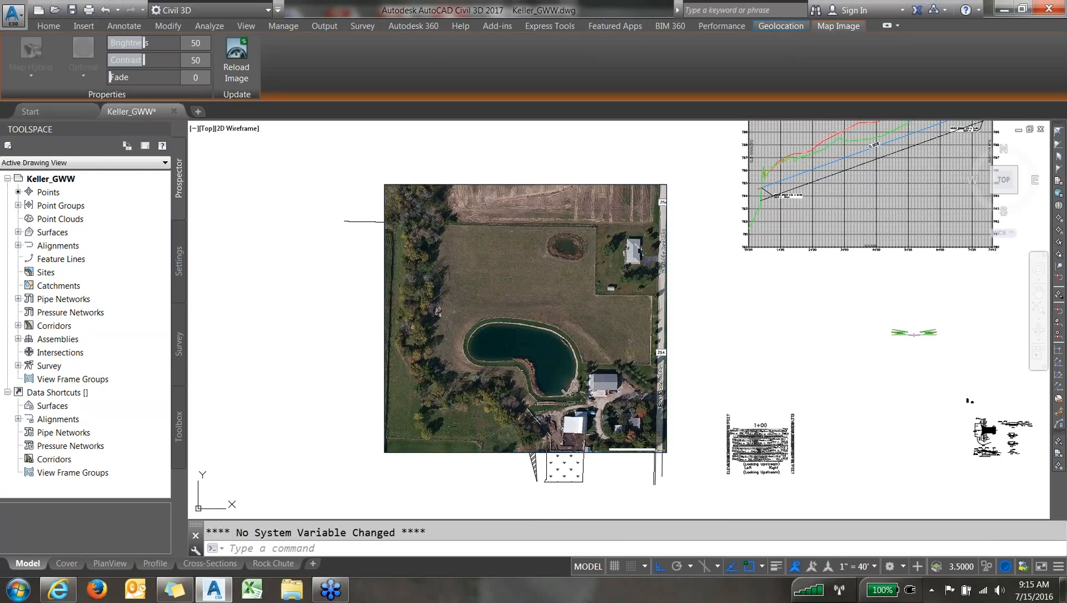
drag(384, 190, 328, 185)
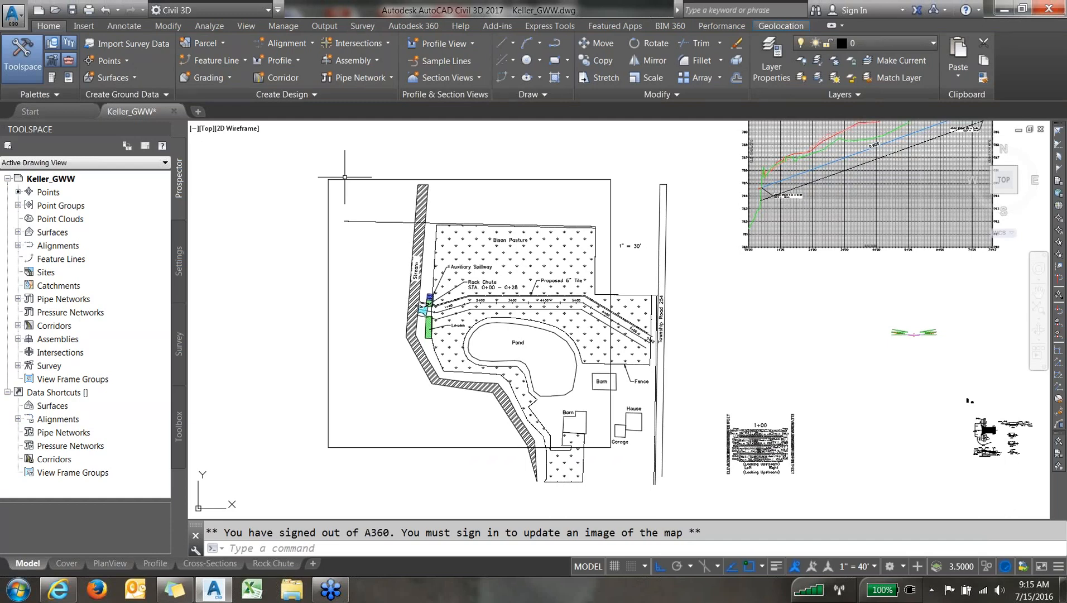
Step: Undo the map image move so the aerial photo covers the site plan again
key(ctrl+z)
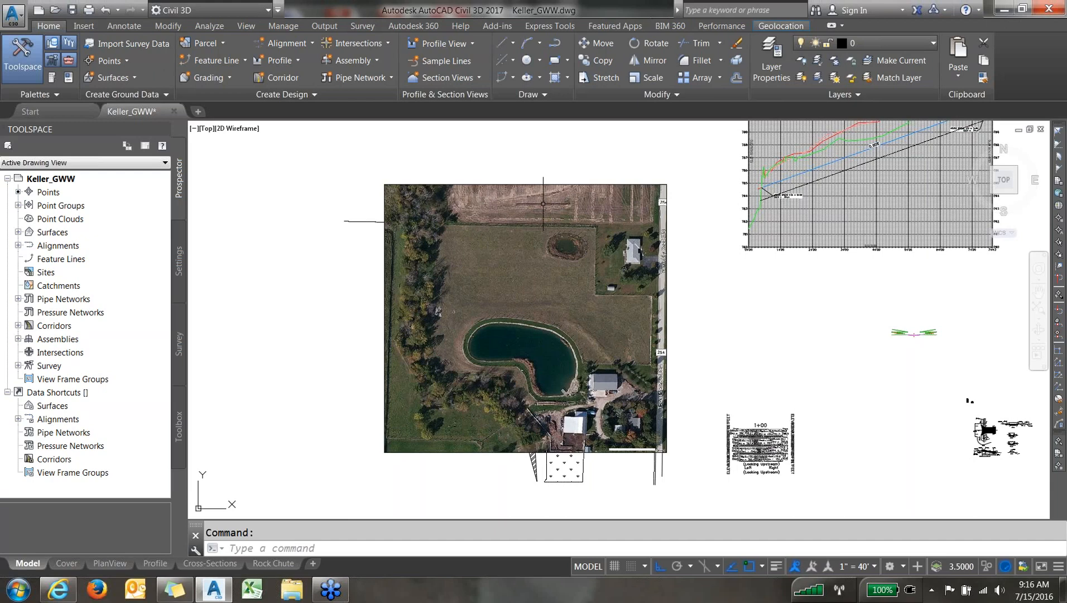
Step: Zoom in on the small pond in the aerial photo
scroll(543, 204, up, 2)
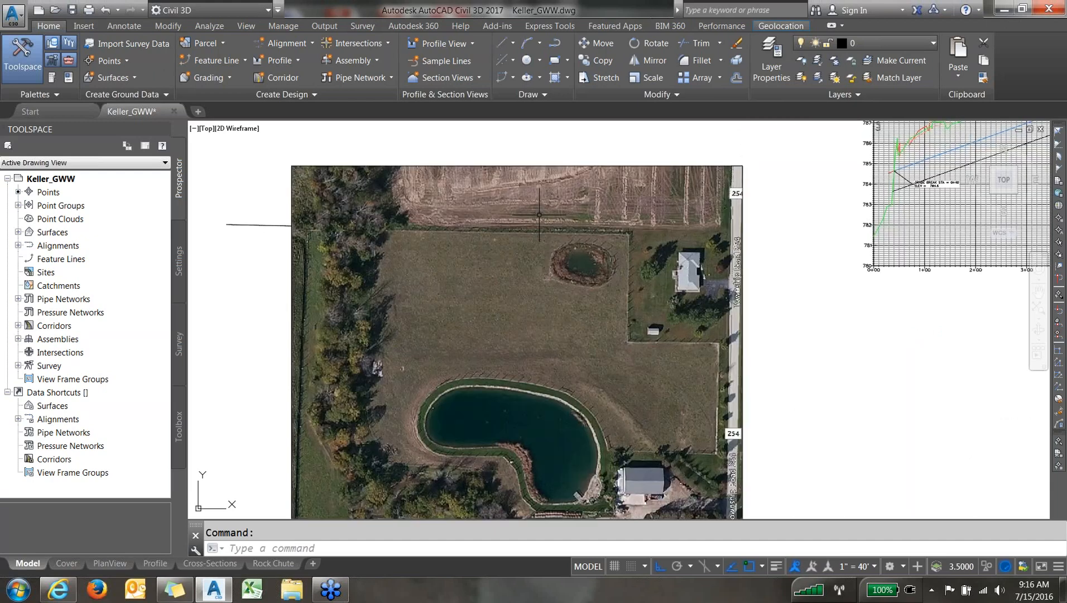
scroll(558, 251, up, 8)
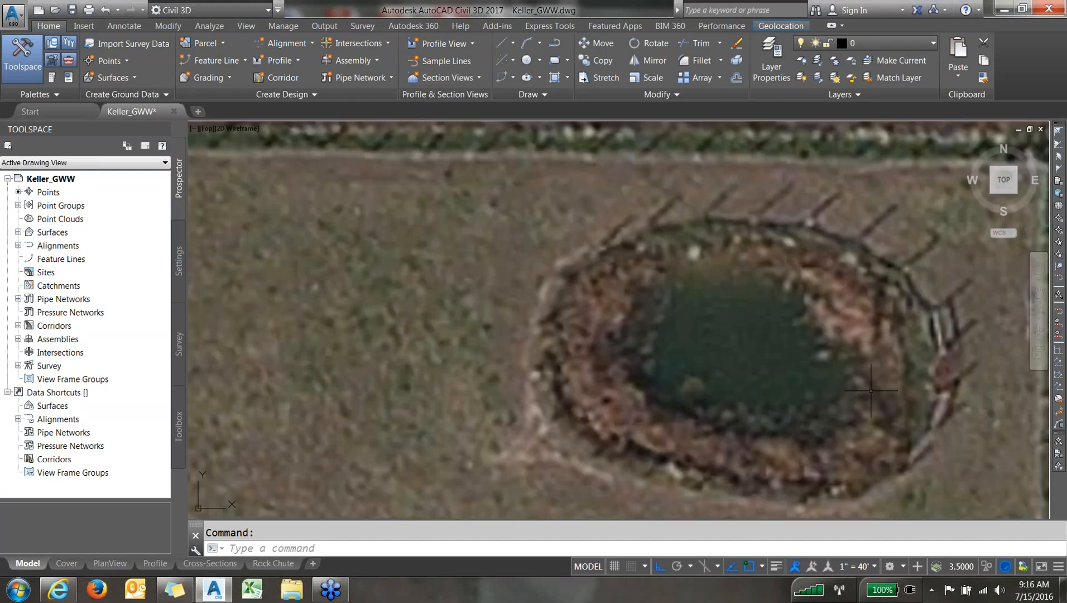
scroll(870, 390, up, 2)
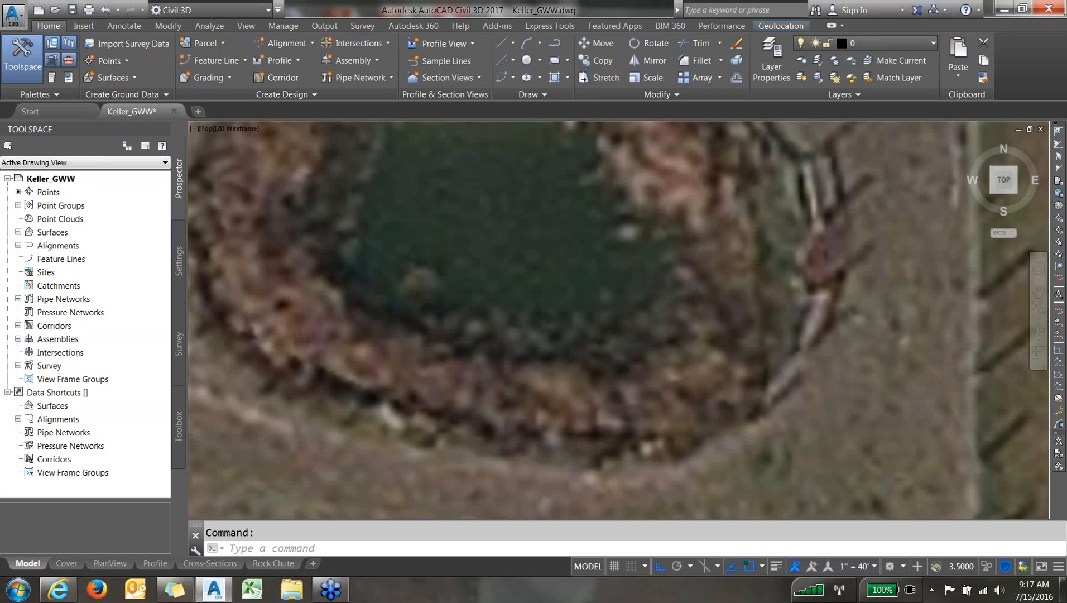
Step: Zoom back out and start signing in to the Autodesk account
scroll(641, 326, down, 5)
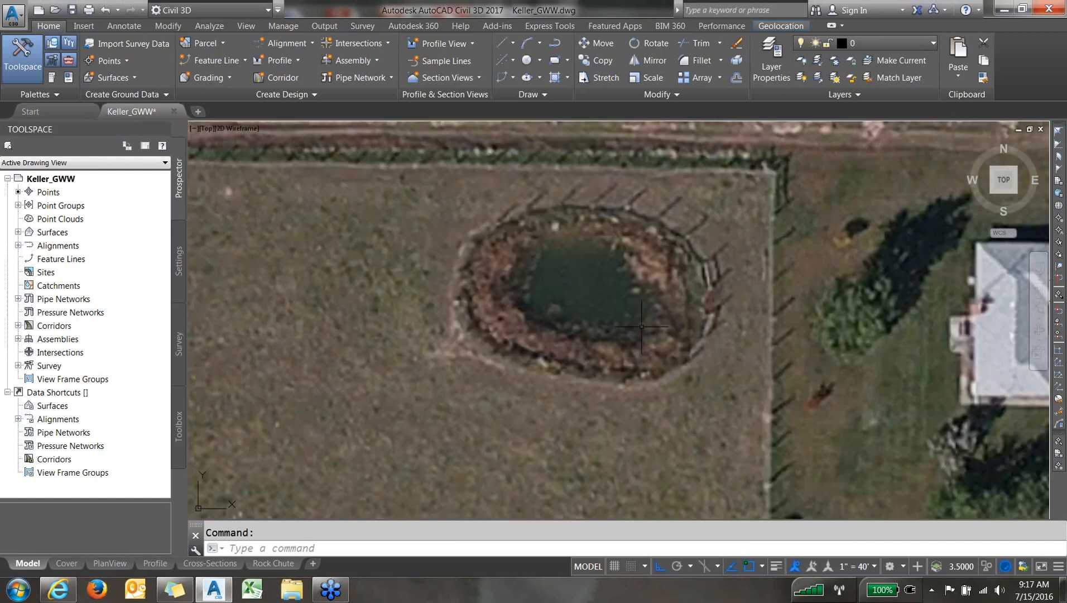
scroll(615, 279, down, 3)
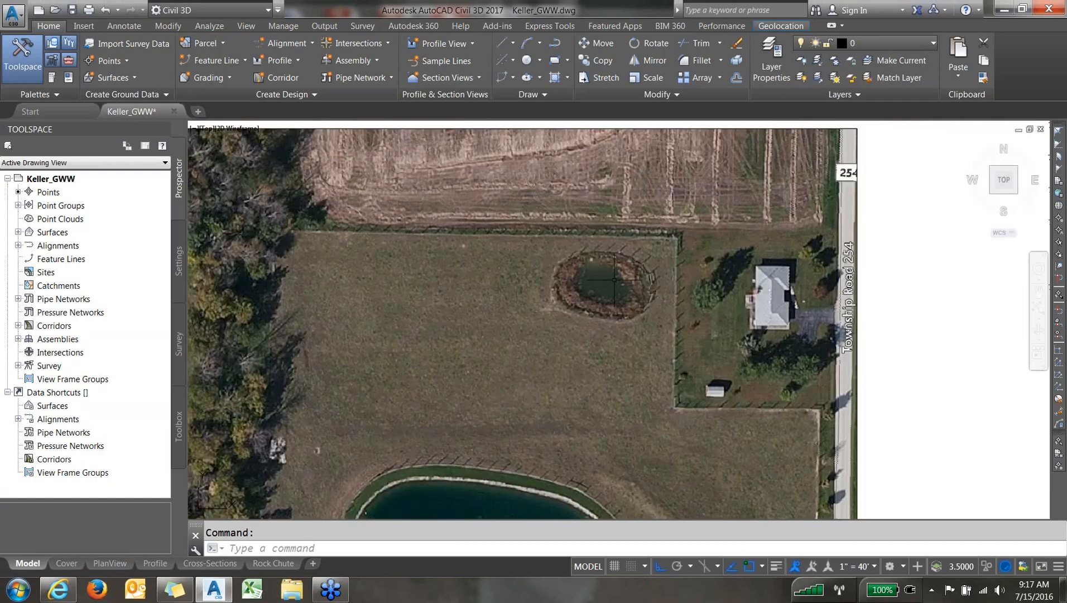
scroll(614, 279, down, 3)
click(892, 10)
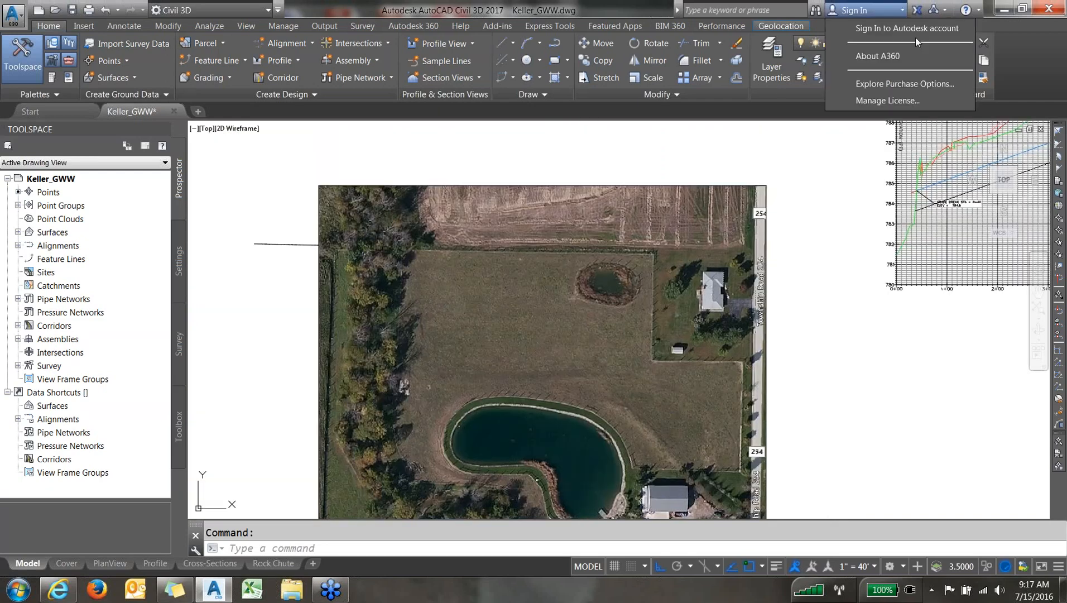
click(914, 29)
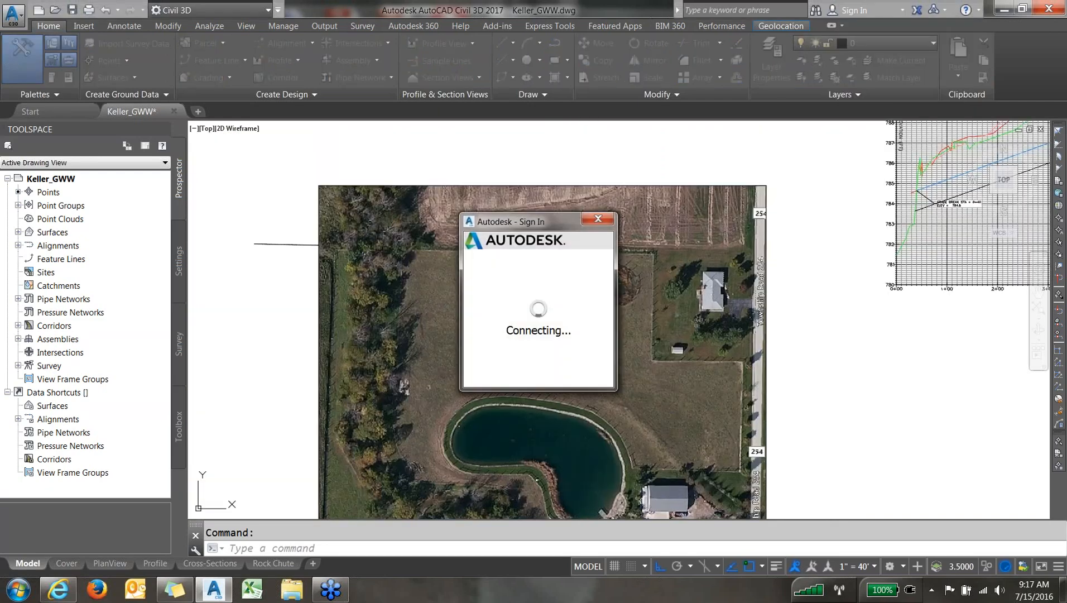
Step: Enter the Autodesk account username and password and submit them
text(mcbr)
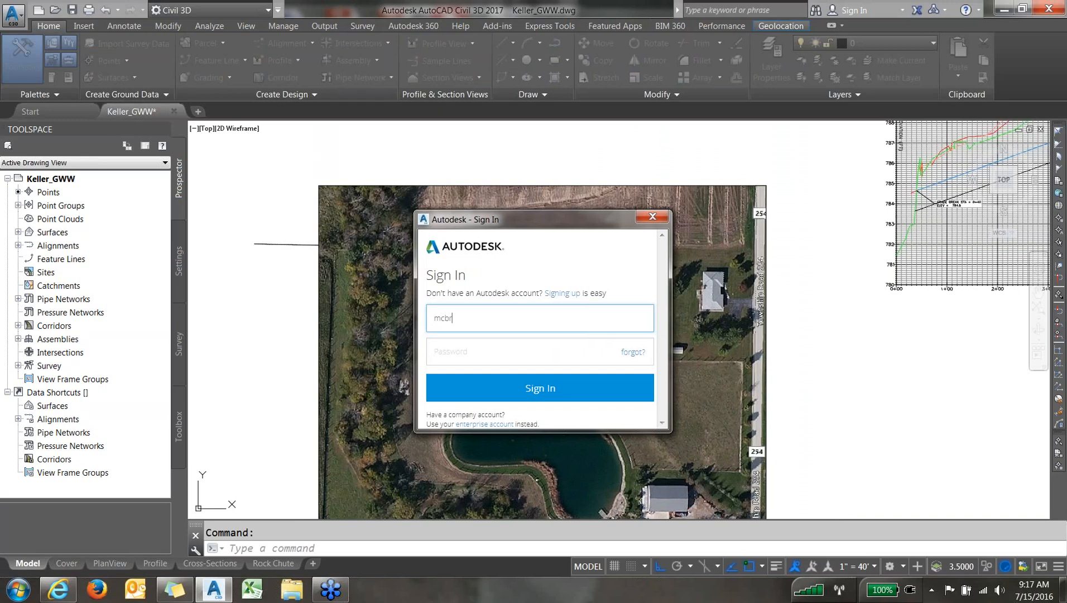
text(ide.211)
key(Tab)
text(*********)
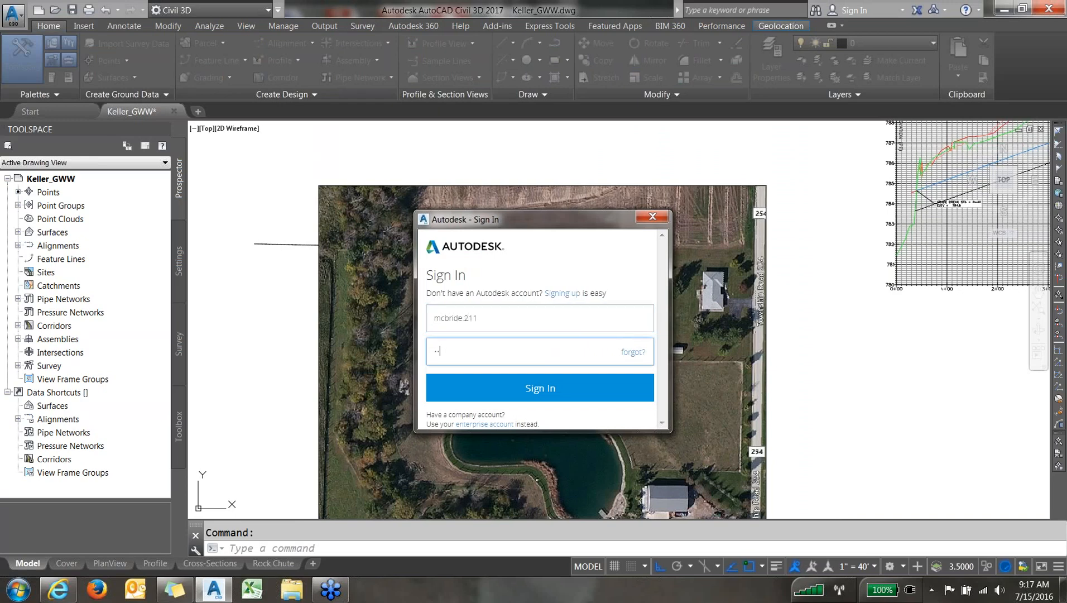
text(***)
key(Return)
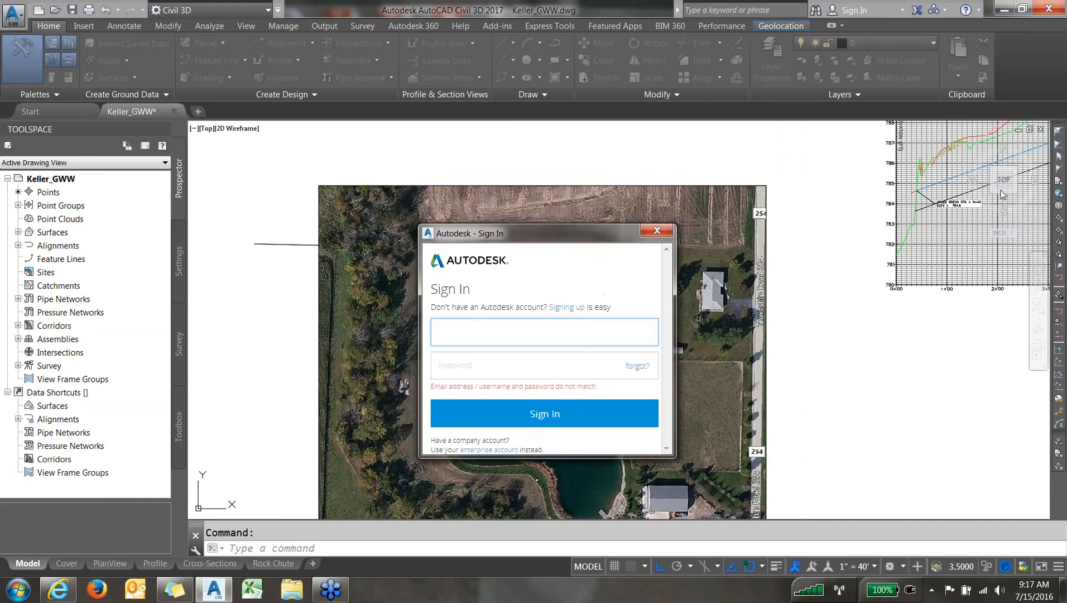
Step: Re-enter the username and password after the failed attempt and submit again
text(mcbride.211)
key(Tab)
text(**********)
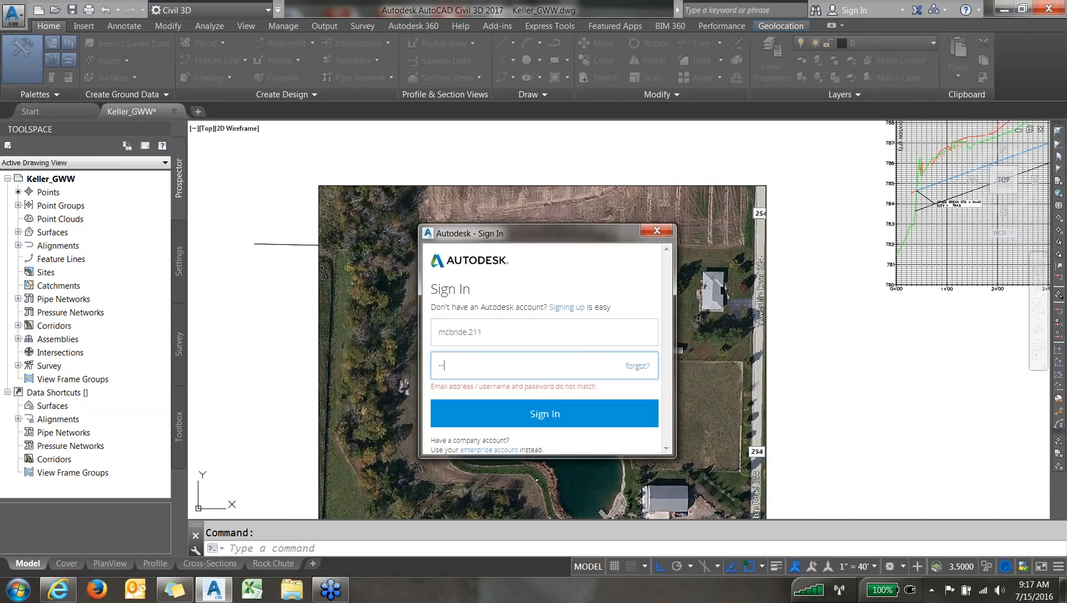
text(**)
key(Return)
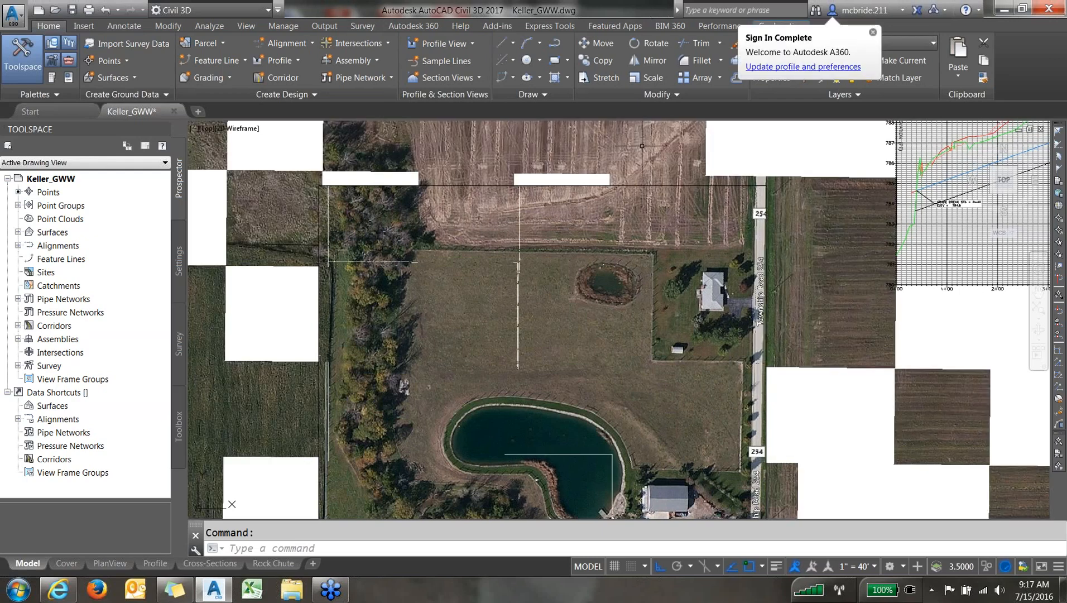
Step: Turn off the _Aerial layer to reveal the live Bing aerial, then zoom out and in
click(907, 43)
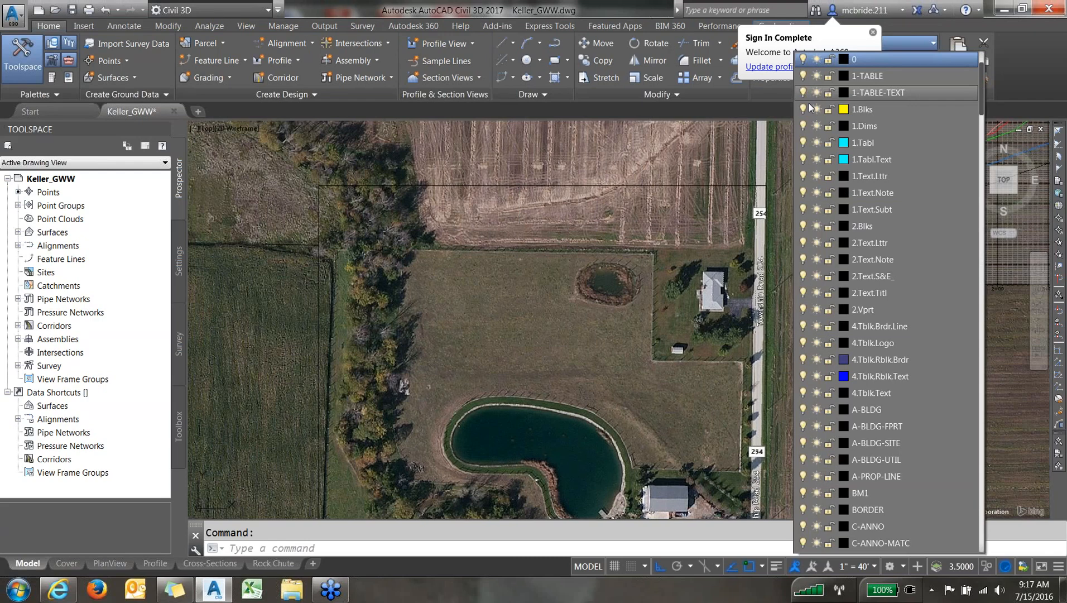
scroll(809, 104, up, 2)
click(803, 59)
click(684, 183)
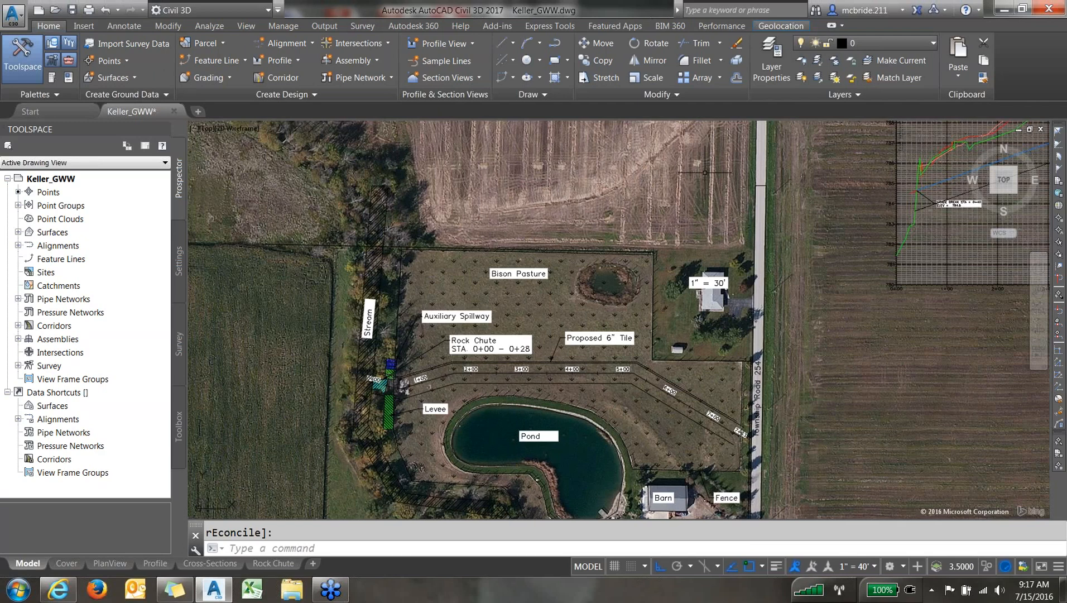
scroll(704, 173, down, 2)
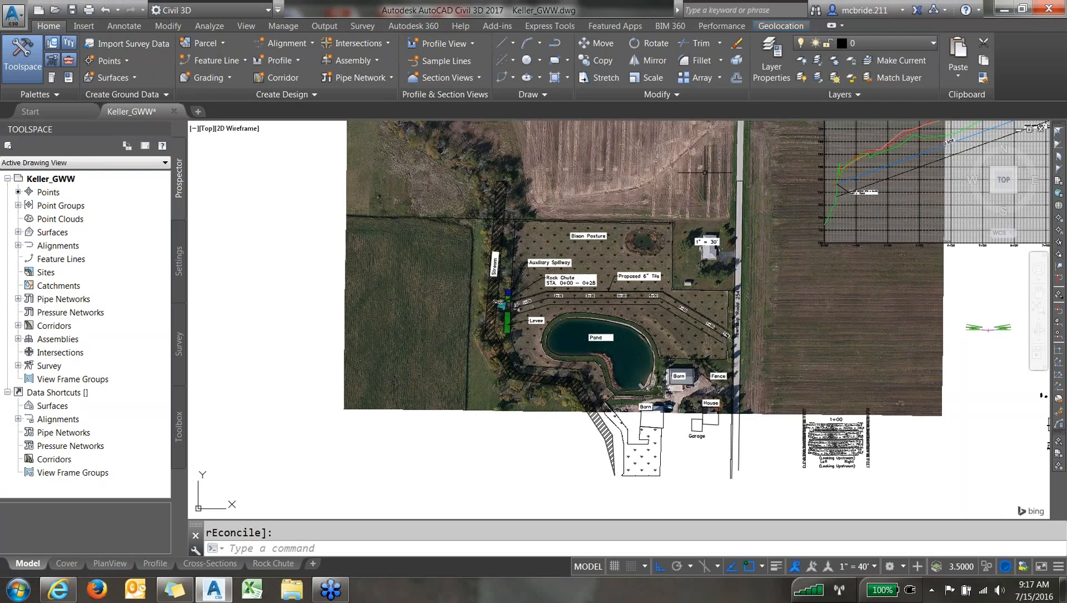
scroll(705, 172, down, 10)
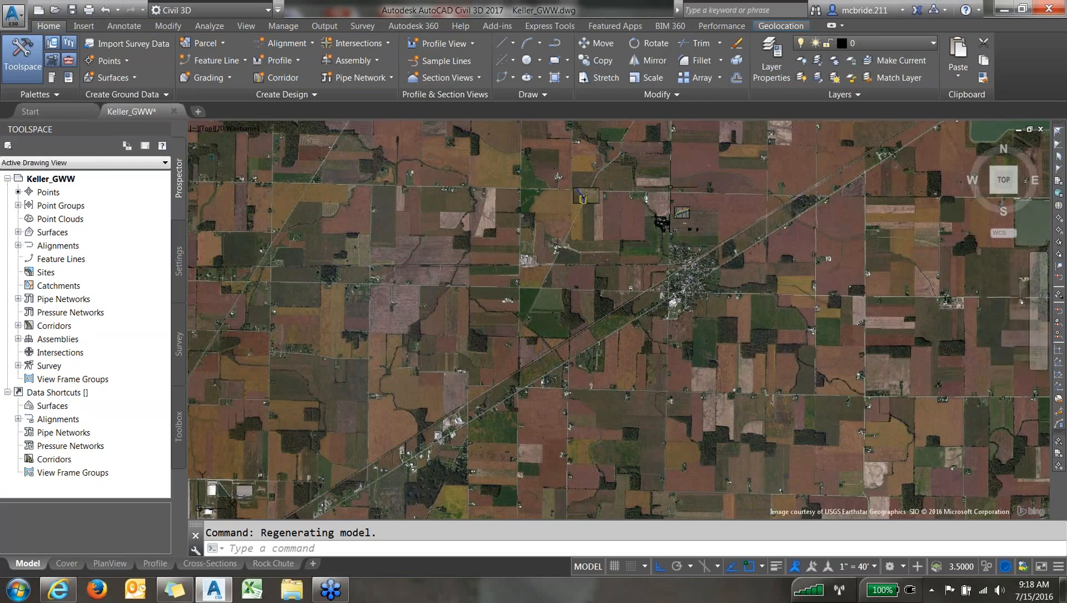
scroll(670, 187, up, 4)
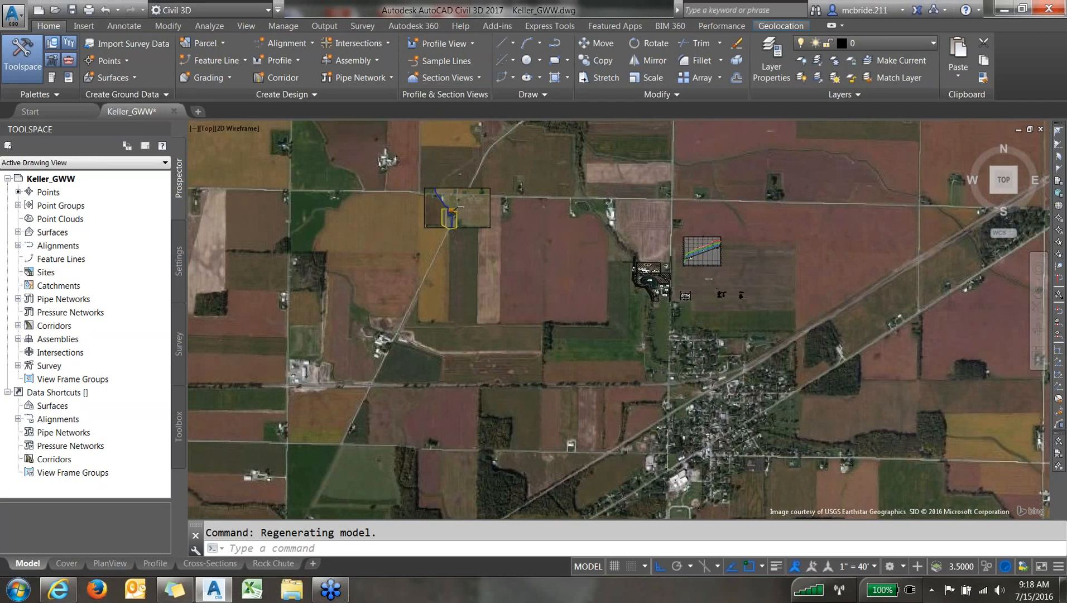
scroll(651, 281, up, 8)
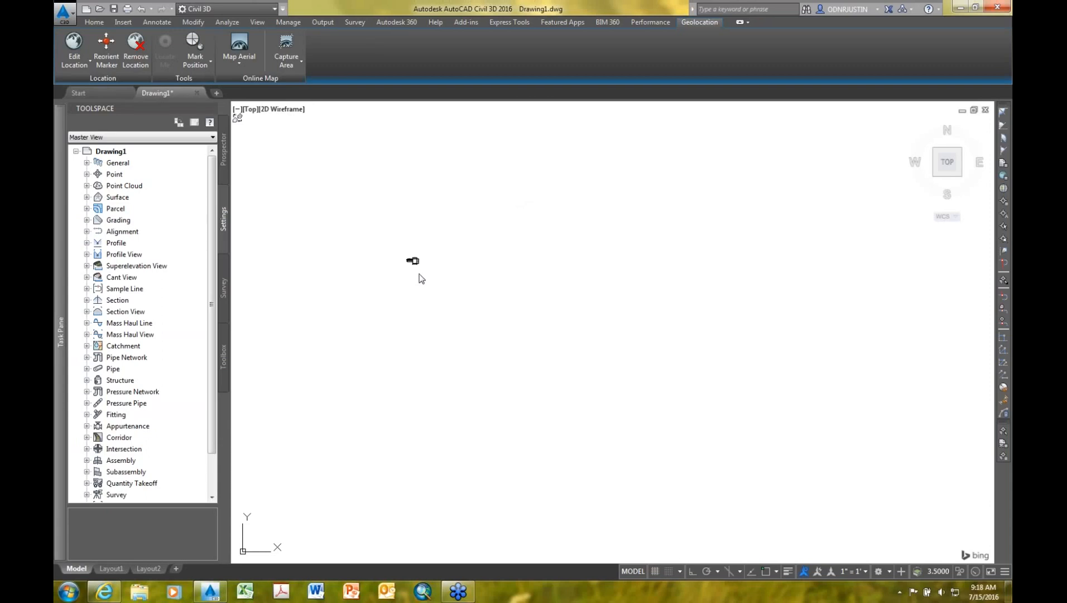
Step: Bring the dashed rectangle, filled triangle and dimensioned square into view on the Home tab
scroll(412, 266, up, 3)
mouse_move(419, 240)
middle_down()
mouse_move(521, 310)
mouse_move(557, 307)
mouse_move(565, 284)
middle_up()
scroll(543, 317, up, 2)
scroll(543, 317, up, 2)
scroll(565, 282, up, 3)
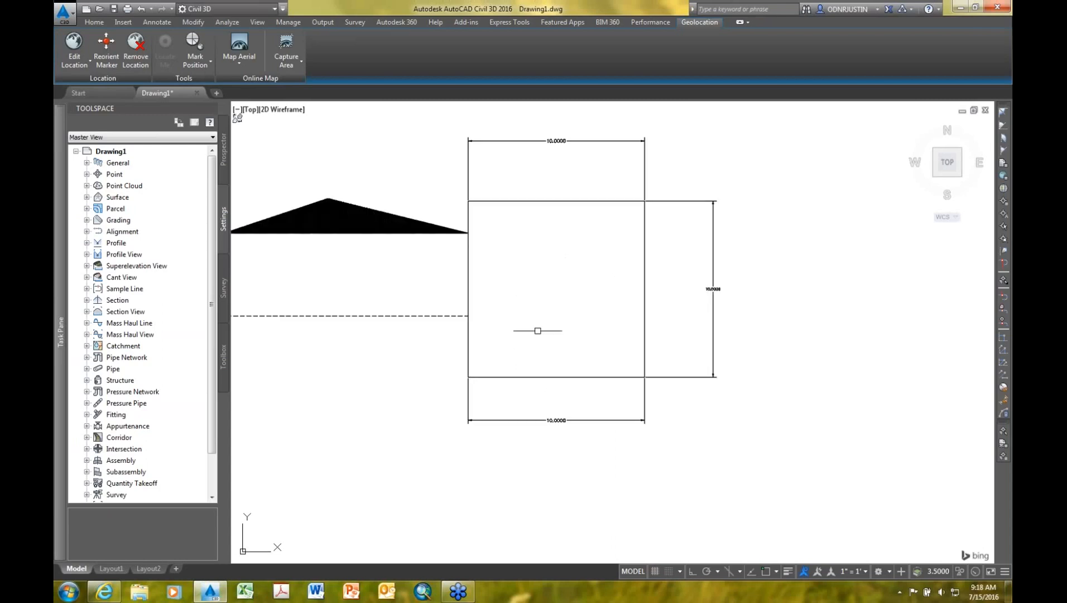
mouse_move(539, 336)
middle_down()
mouse_move(570, 357)
mouse_move(632, 371)
middle_up()
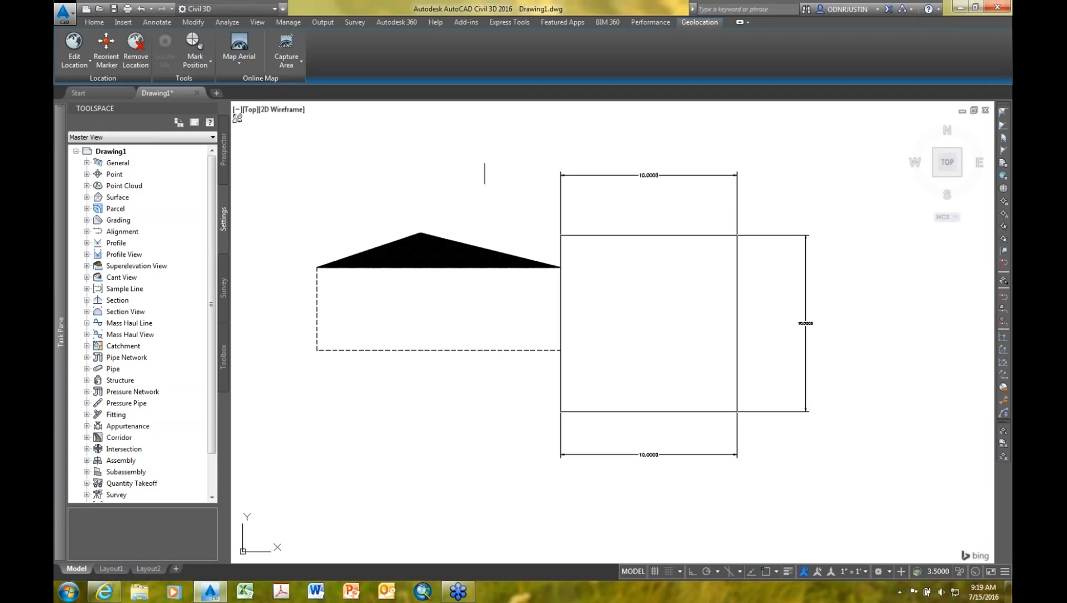
click(90, 23)
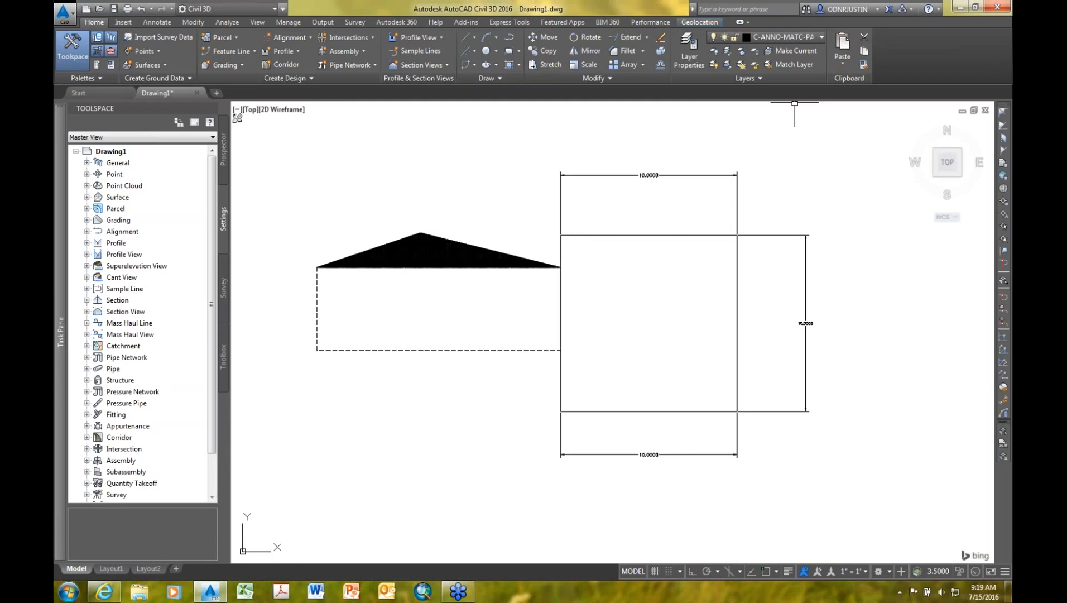
Step: Move the dimensioned 10x10 square's polyline from C-ANNO-MATC-PATT to layer 0 via Properties
click(606, 235)
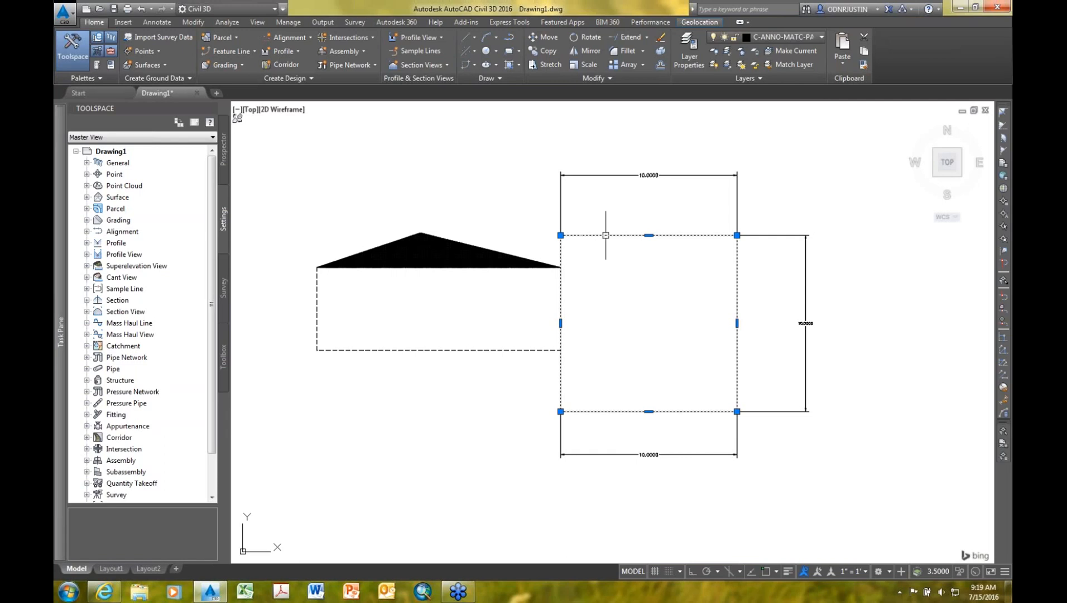
right_click(605, 235)
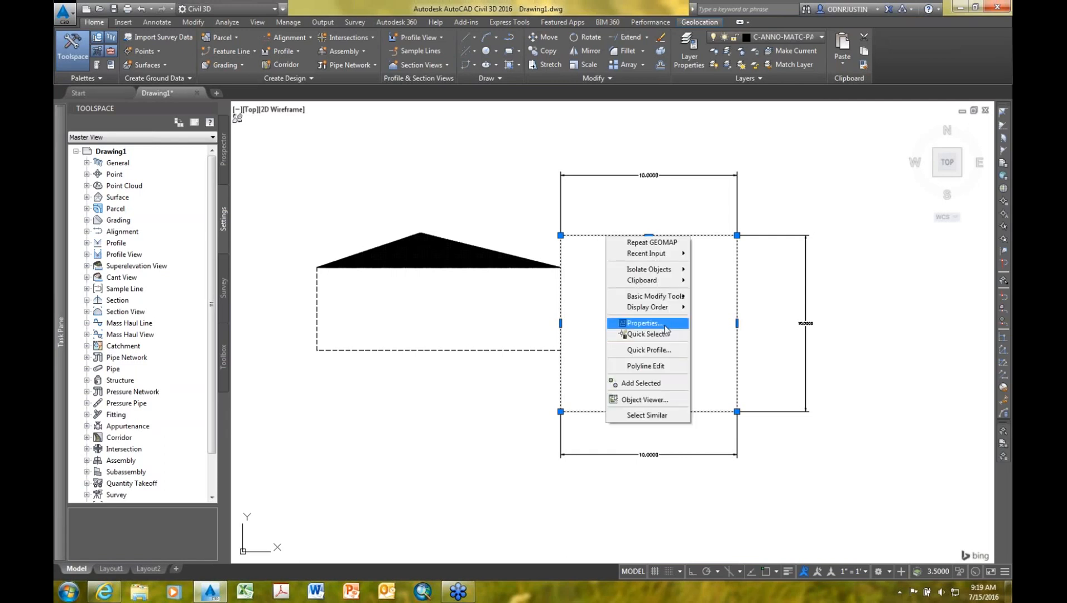
click(644, 324)
click(305, 83)
click(318, 81)
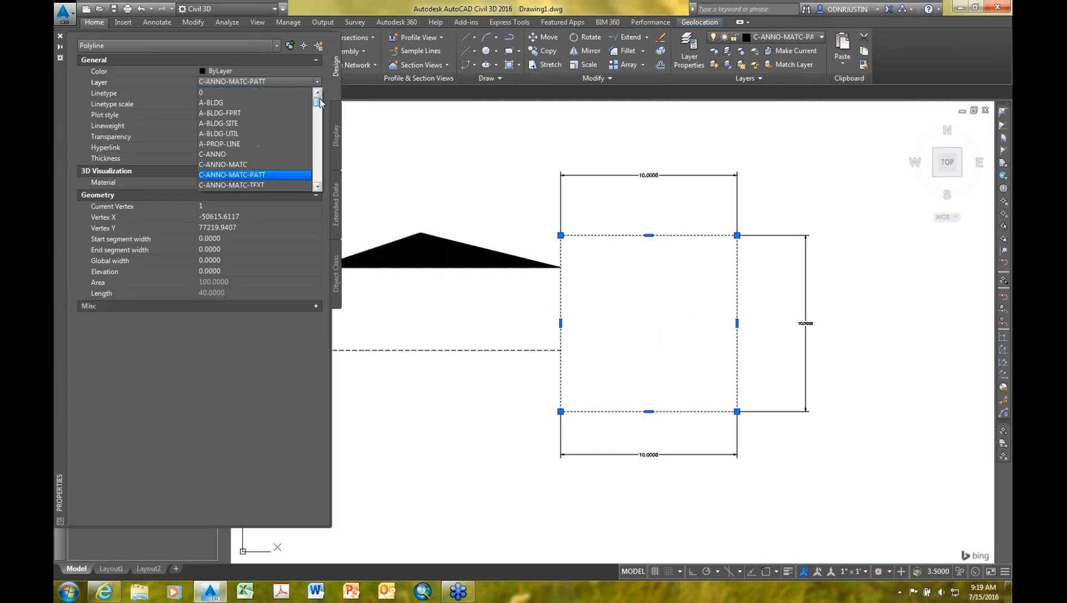
click(299, 91)
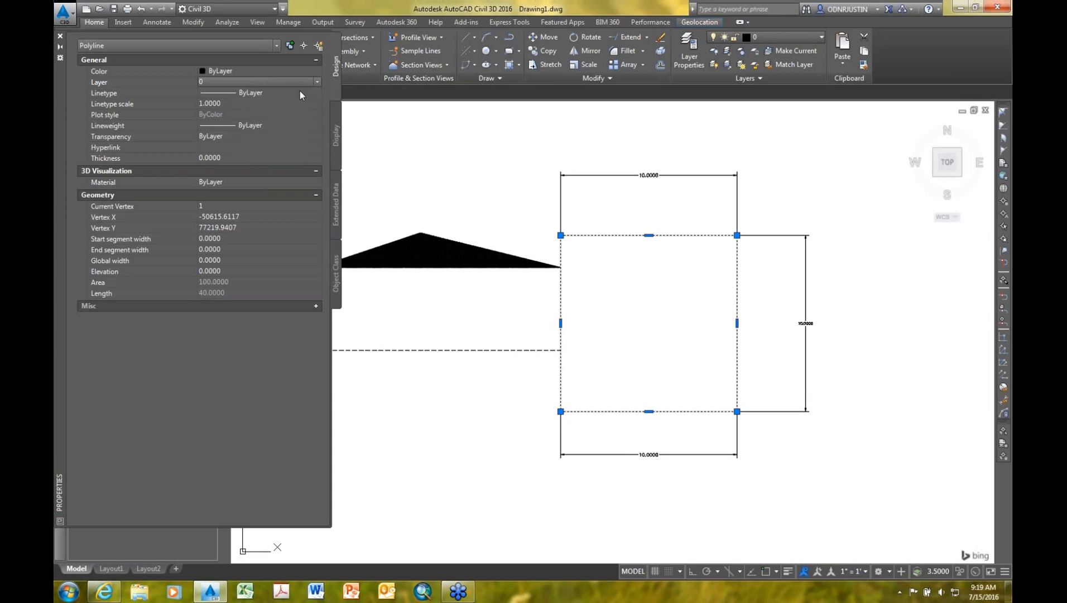
click(60, 35)
click(822, 37)
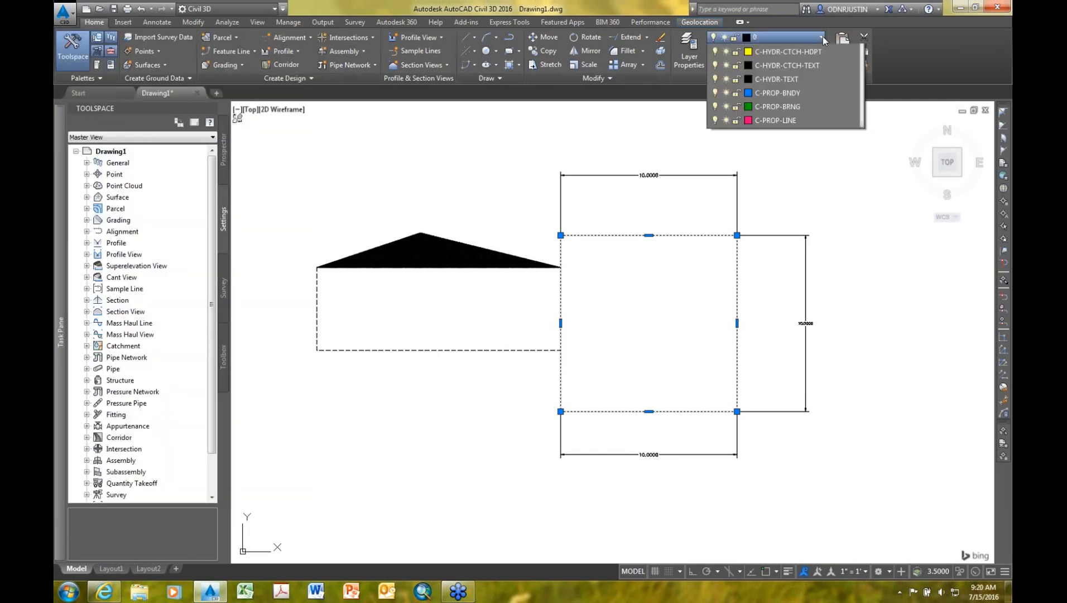
scroll(791, 242, down, 4)
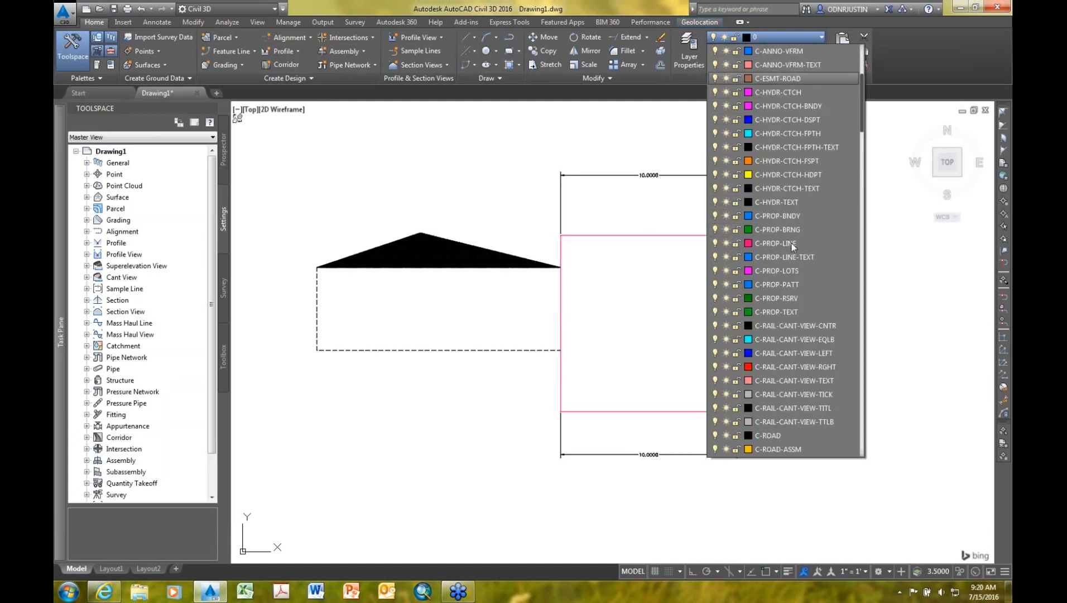
scroll(791, 243, down, 6)
scroll(792, 243, down, 1)
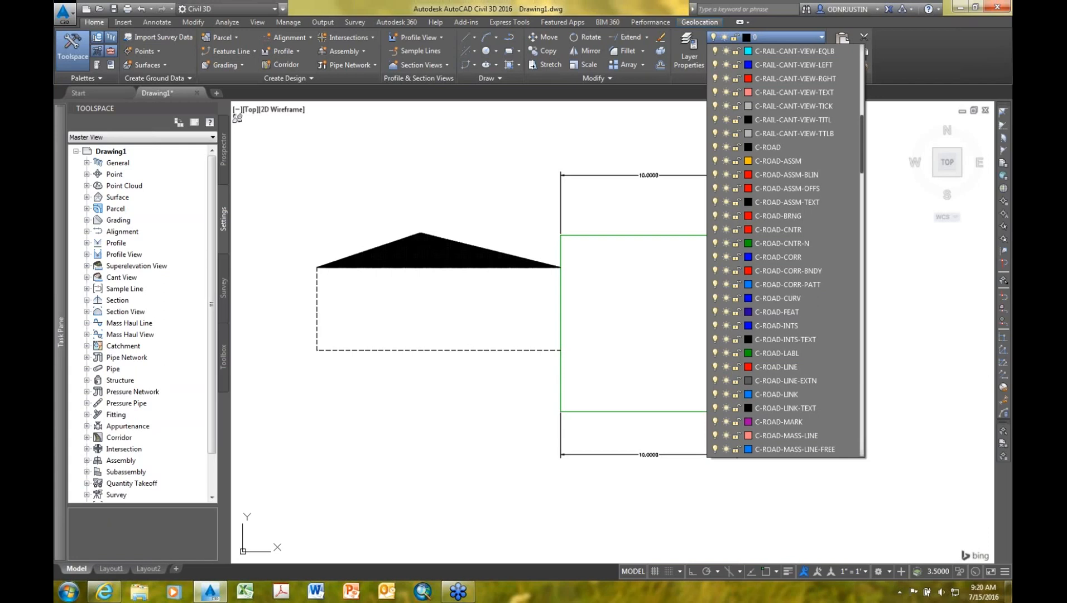
scroll(781, 201, up, 10)
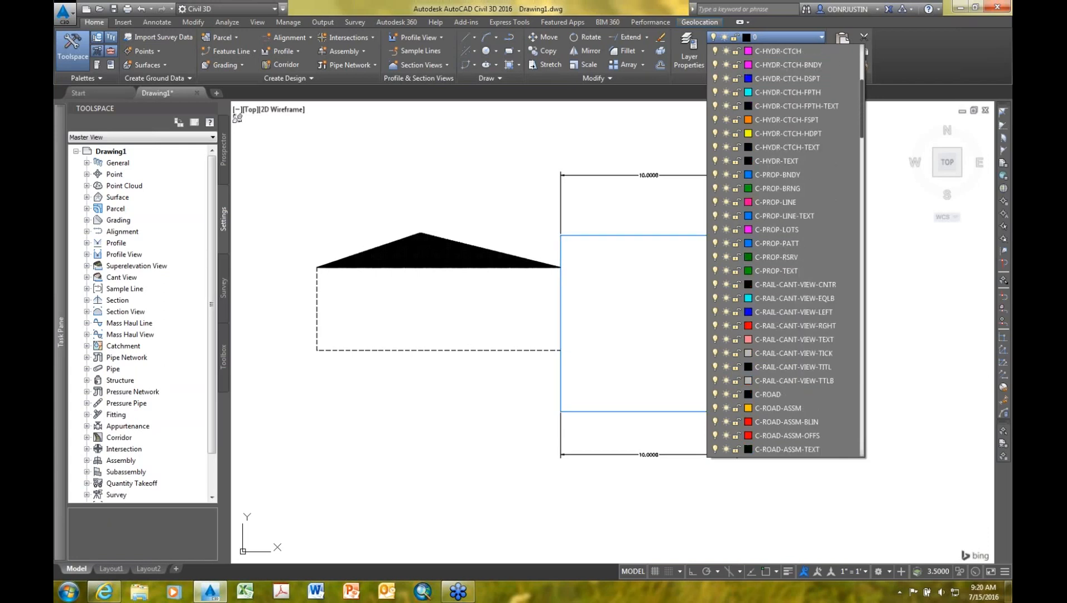
scroll(781, 202, up, 2)
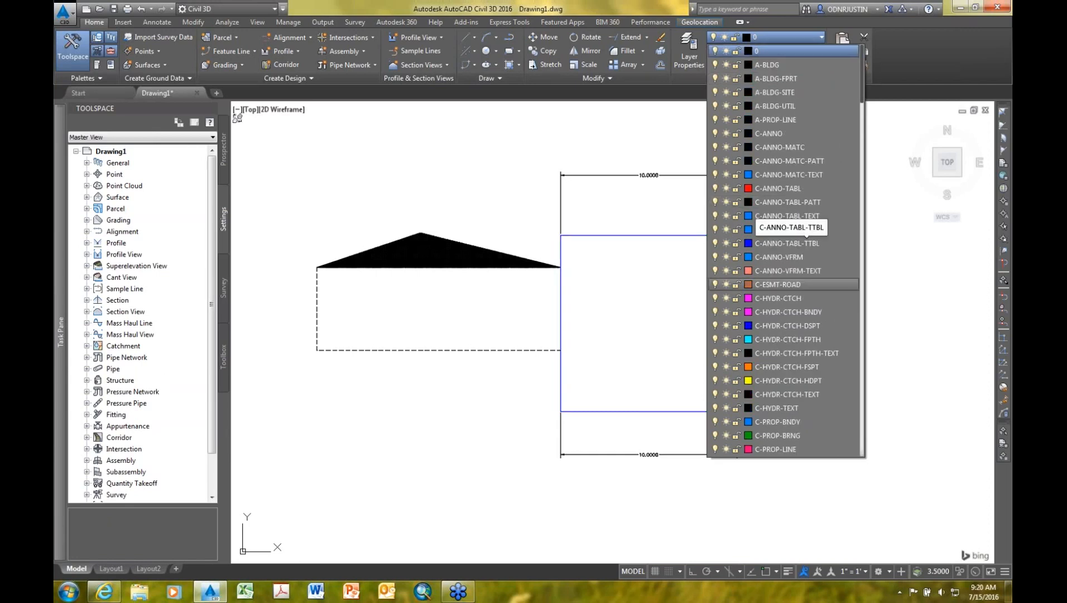
click(793, 51)
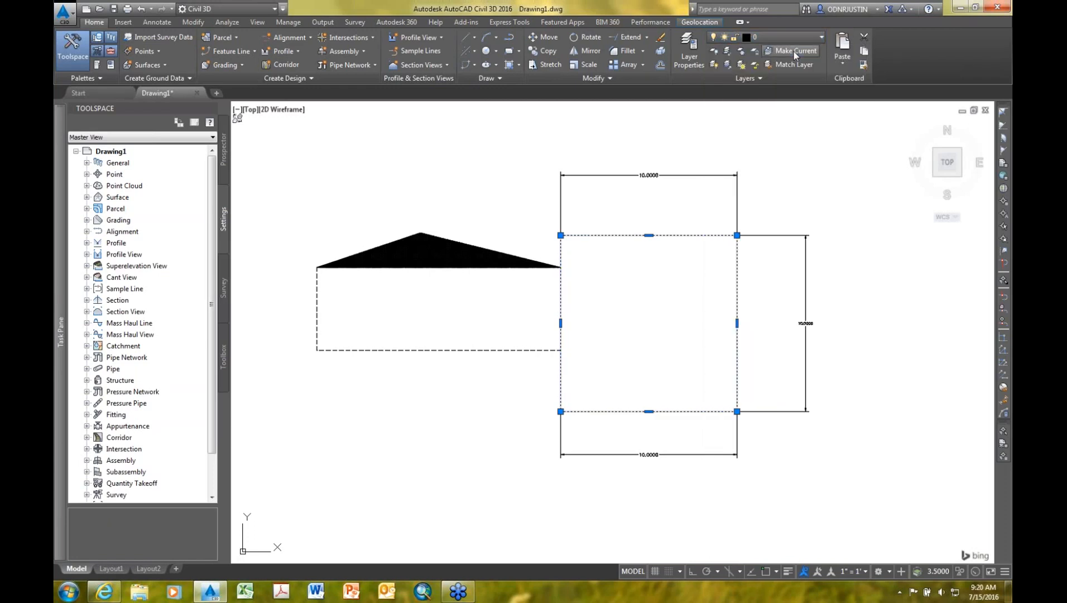
Step: Add a layer named 0.existing using the DASHED linetype in the Layer Properties Manager
click(691, 52)
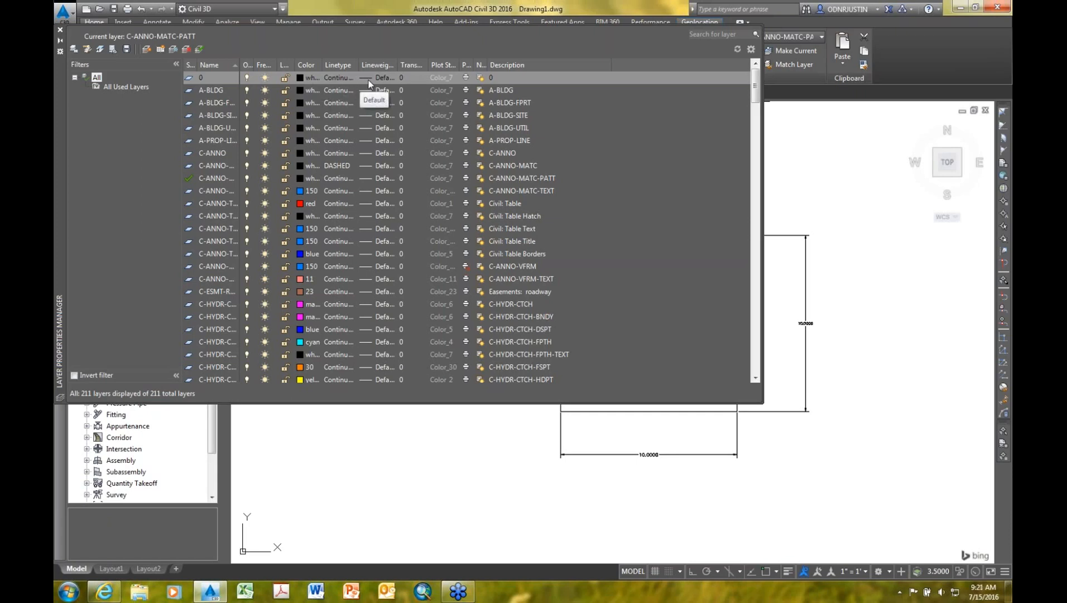
click(148, 50)
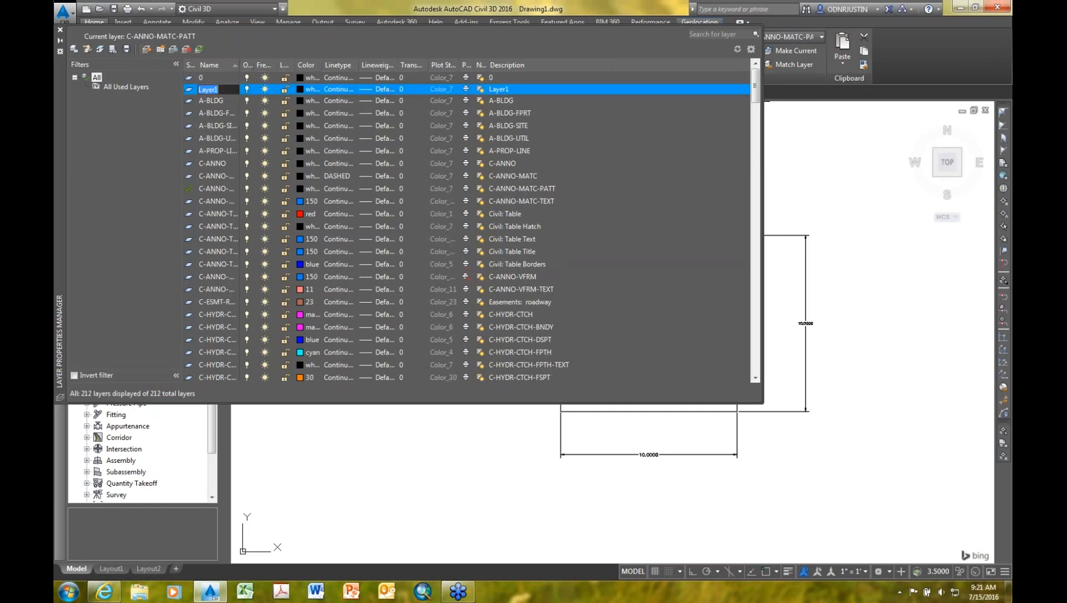
text(0.existing)
click(347, 92)
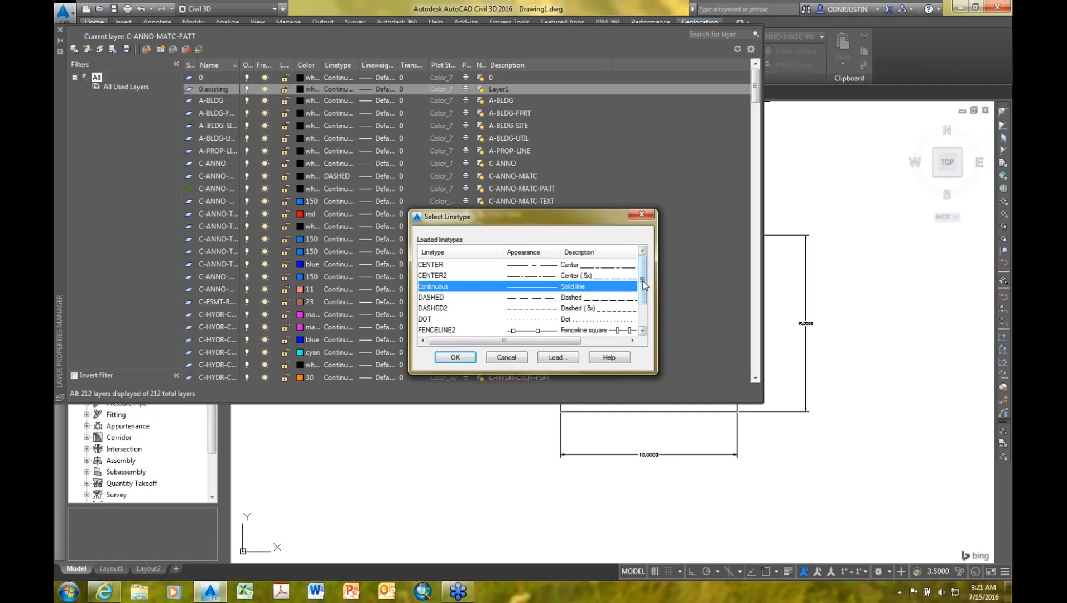
click(542, 300)
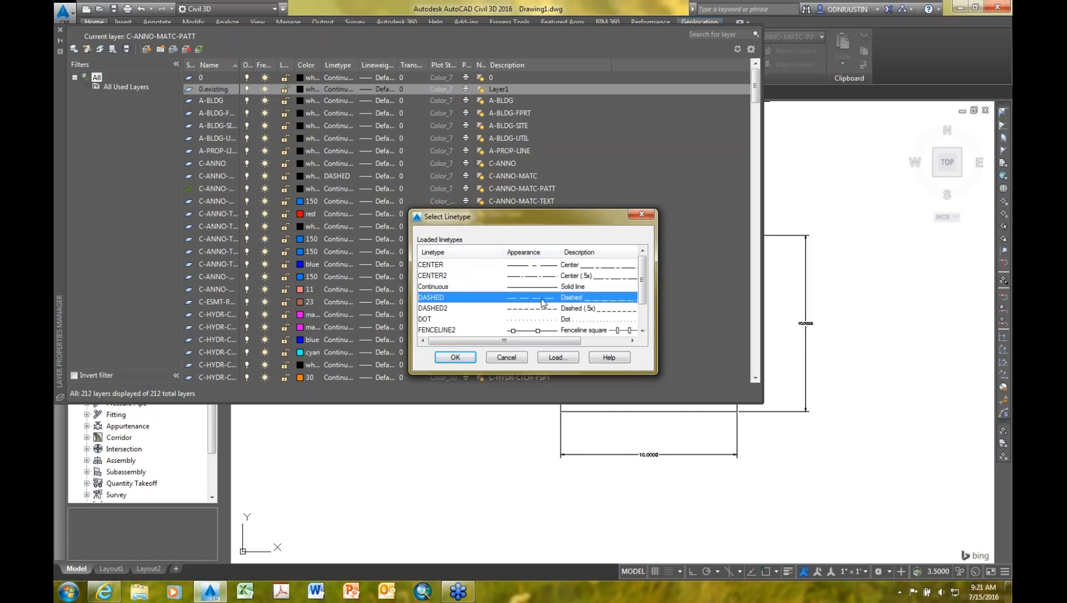
click(456, 358)
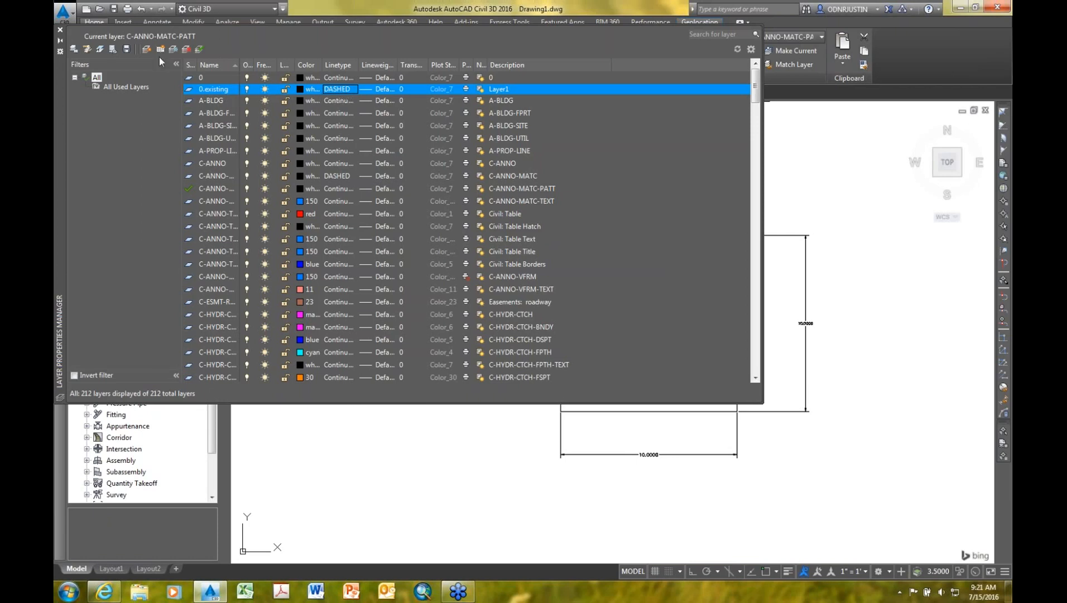
click(60, 30)
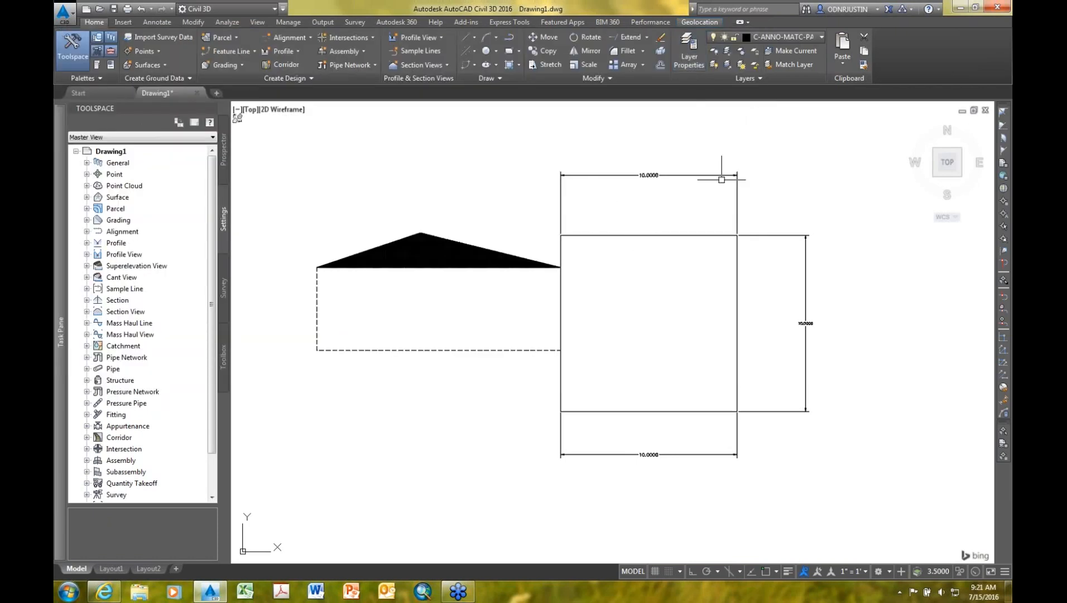
Step: Make 0.existing current and draw a dashed rectangle and a dashed circle
click(821, 36)
scroll(812, 79, up, 3)
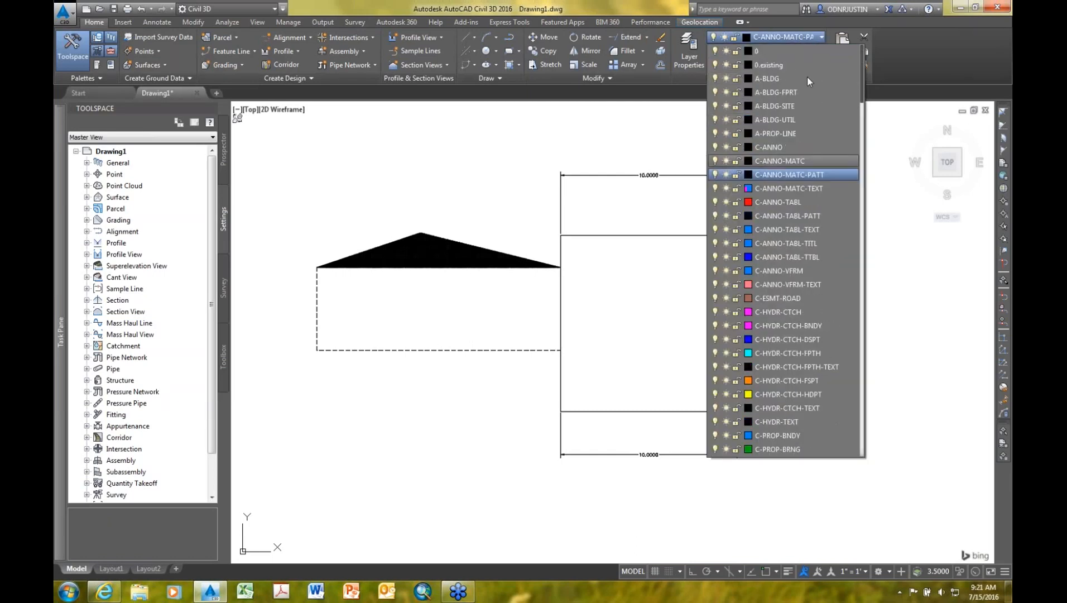
click(795, 65)
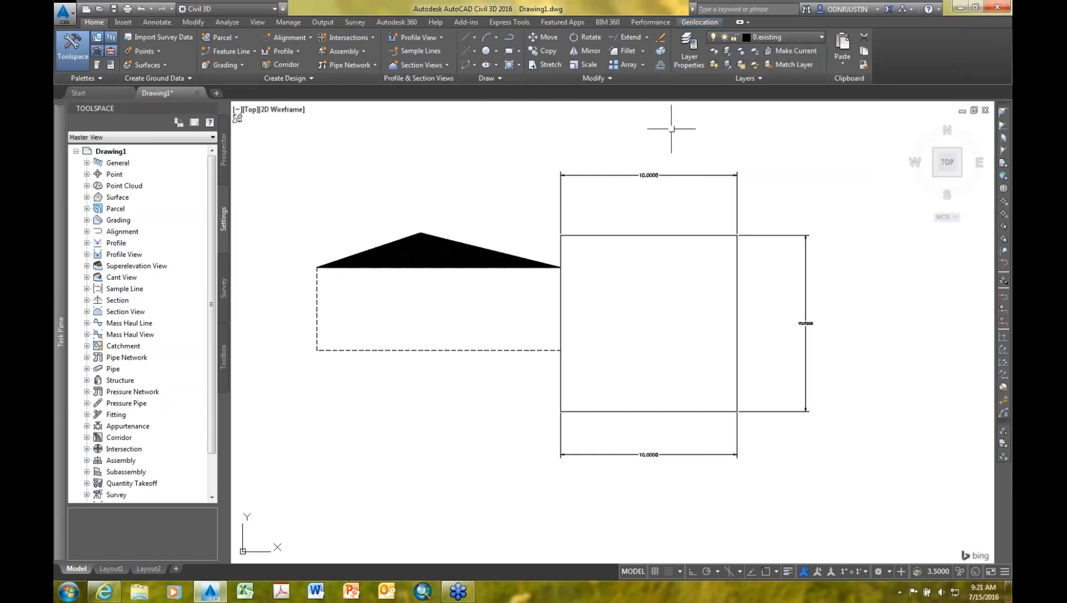
click(508, 51)
click(490, 302)
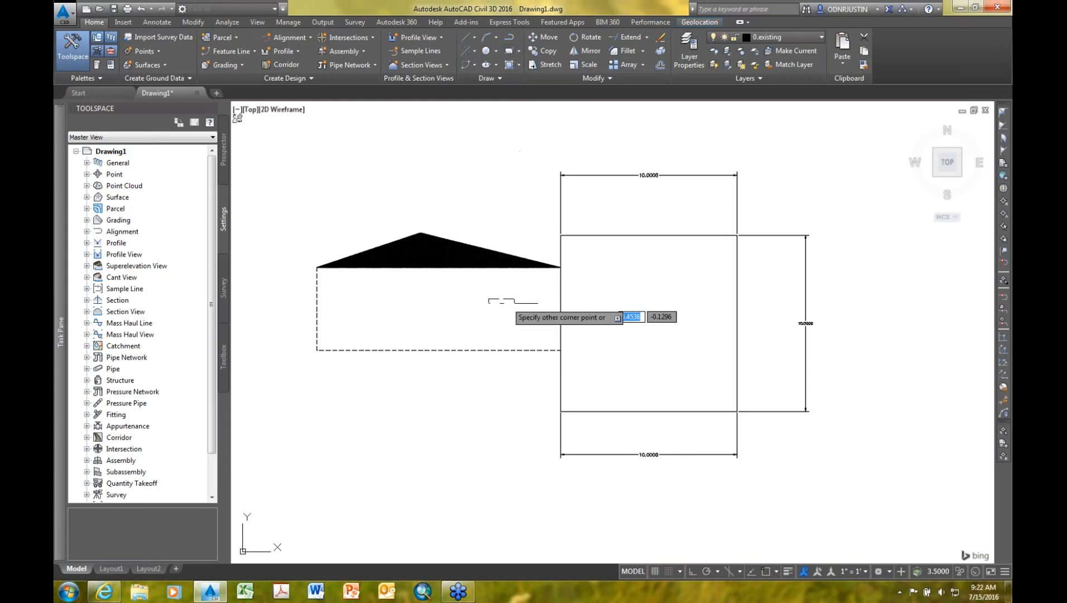
click(682, 375)
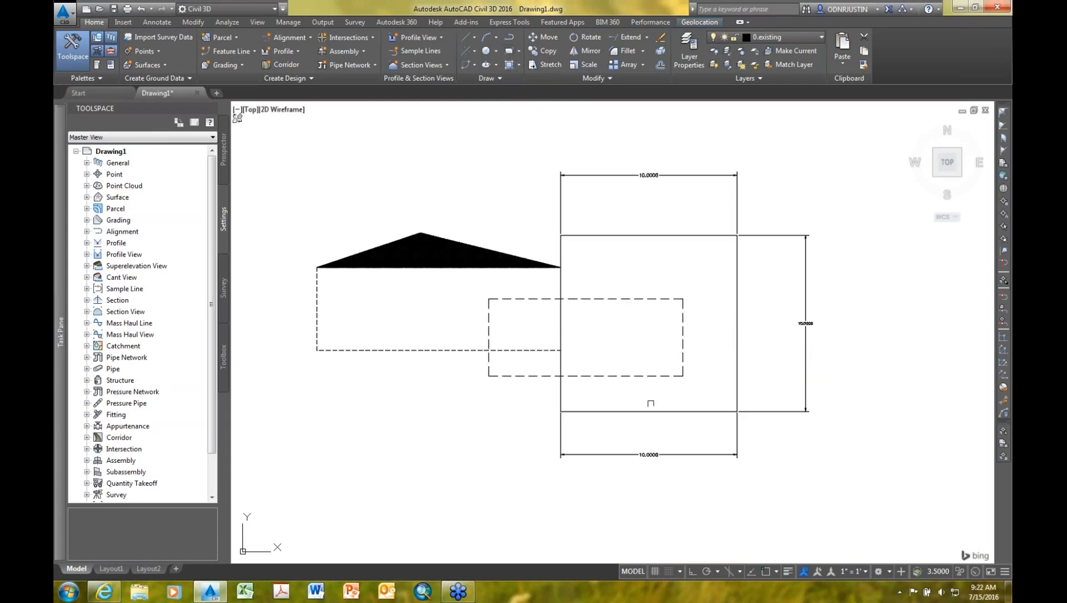
click(484, 51)
click(426, 435)
click(473, 363)
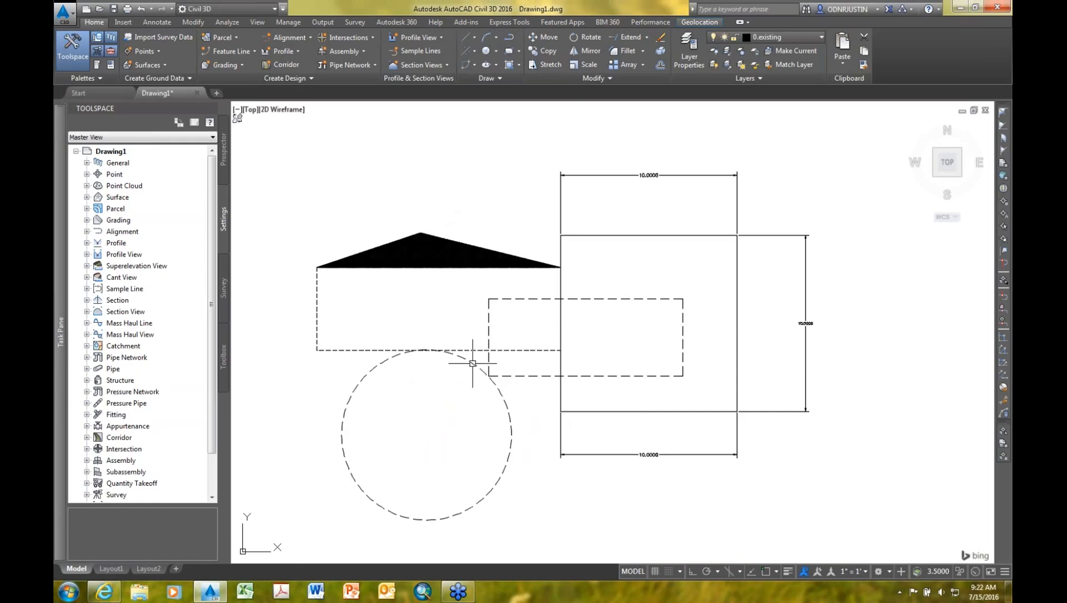
Step: Make layer 0 current and draw a solid circle beside the dashed one
click(819, 39)
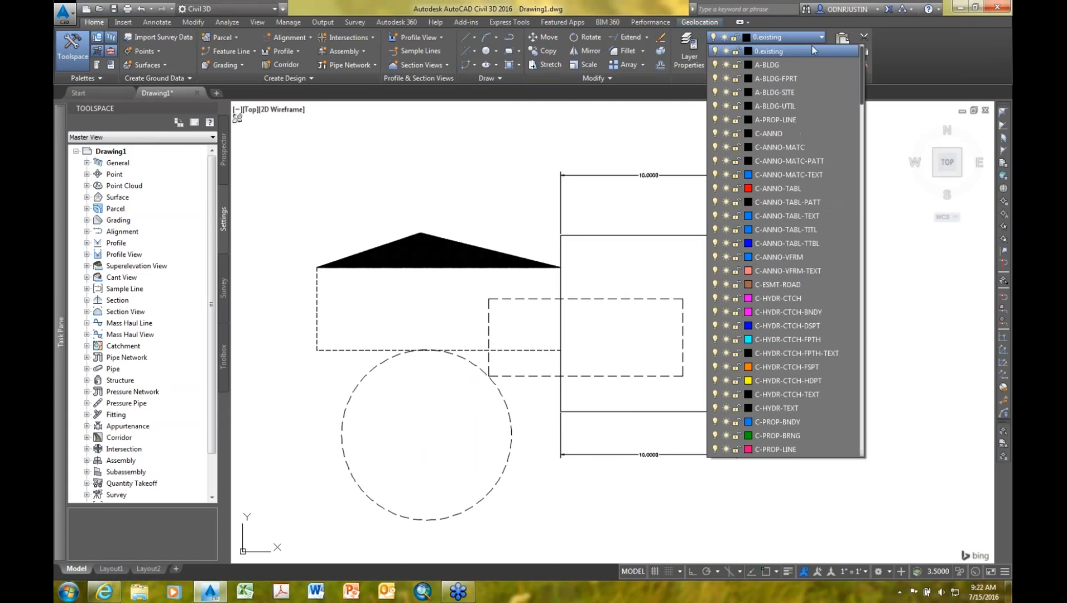
click(784, 51)
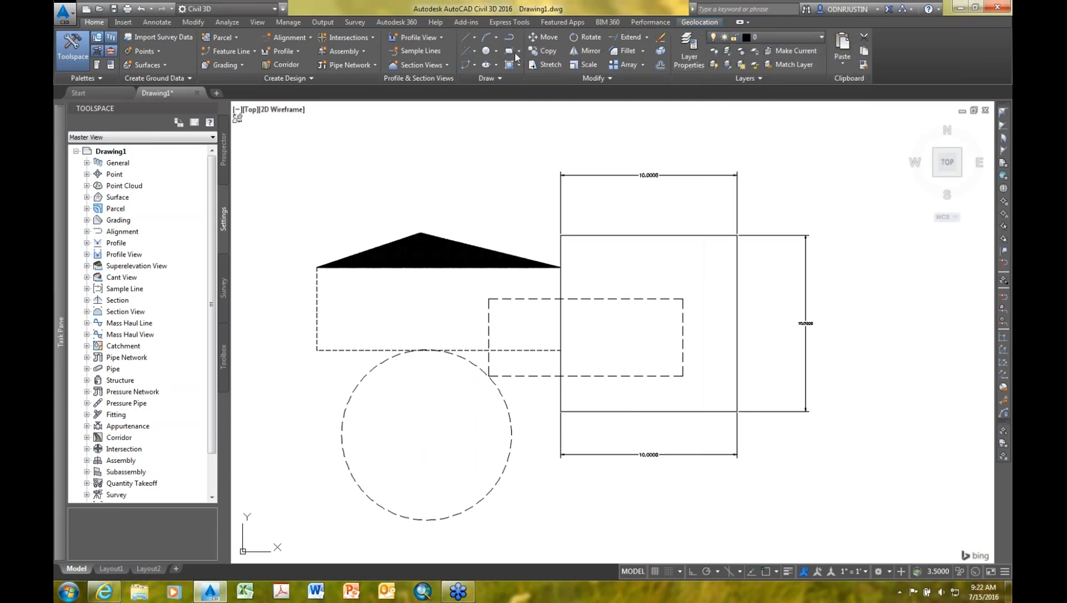
click(486, 54)
click(466, 429)
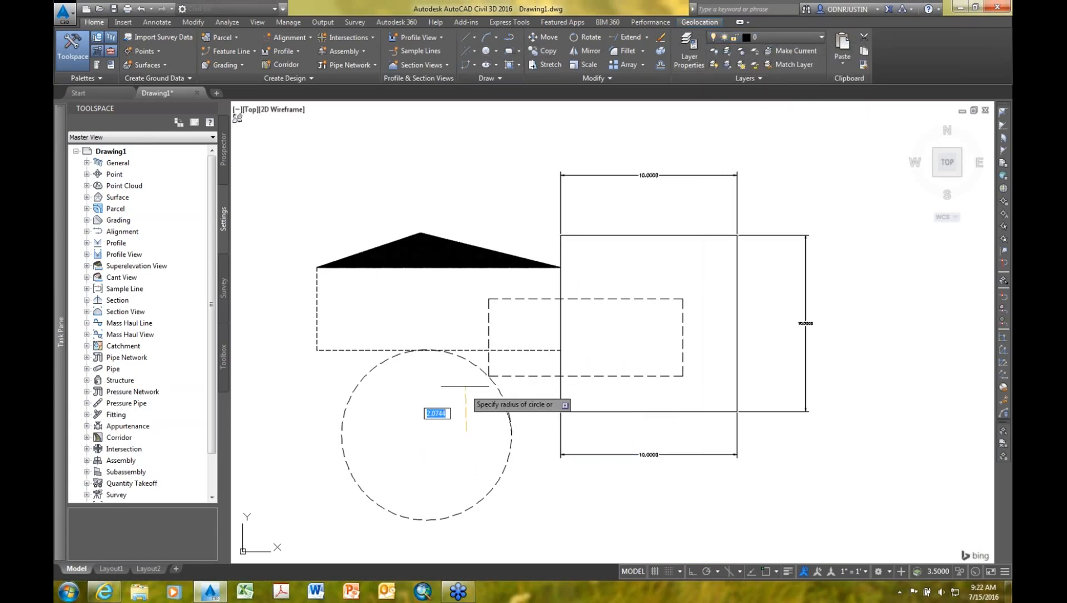
click(463, 330)
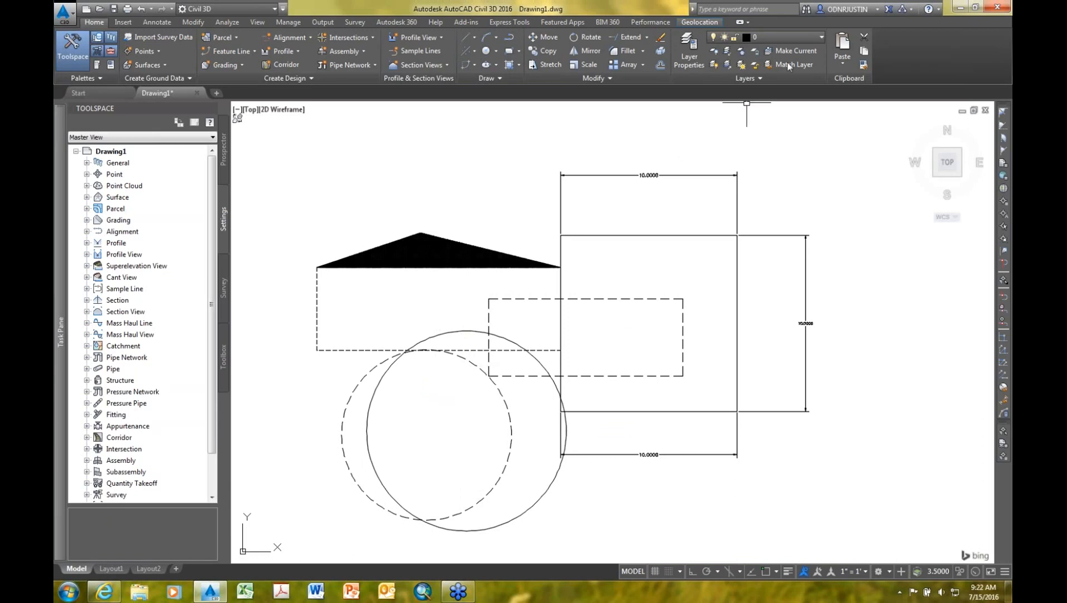
Step: Turn layer 0.existing off and back on to check its dashed shapes
click(821, 36)
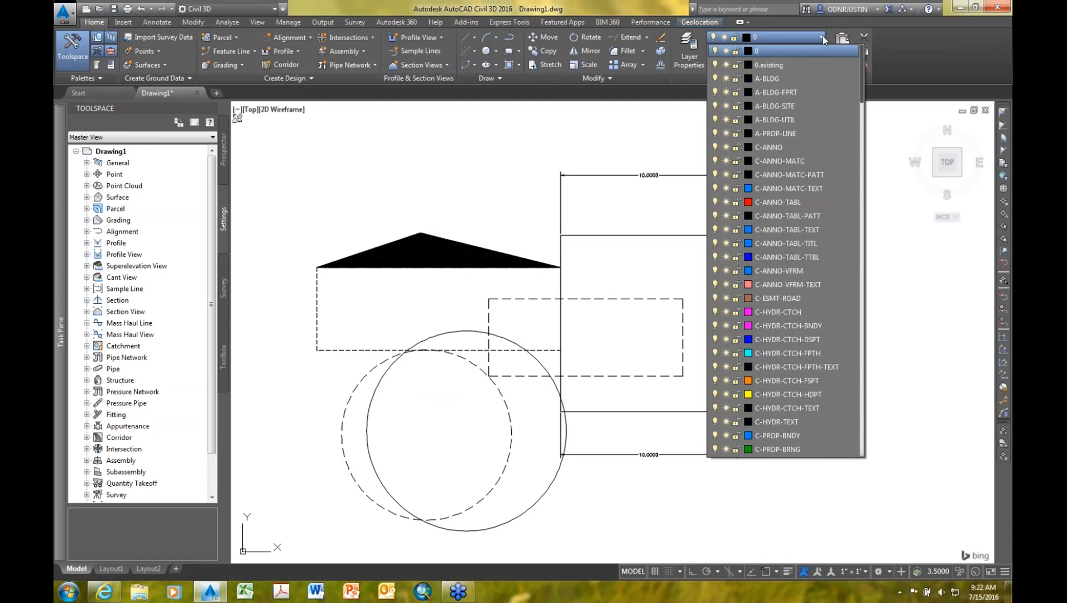
click(716, 65)
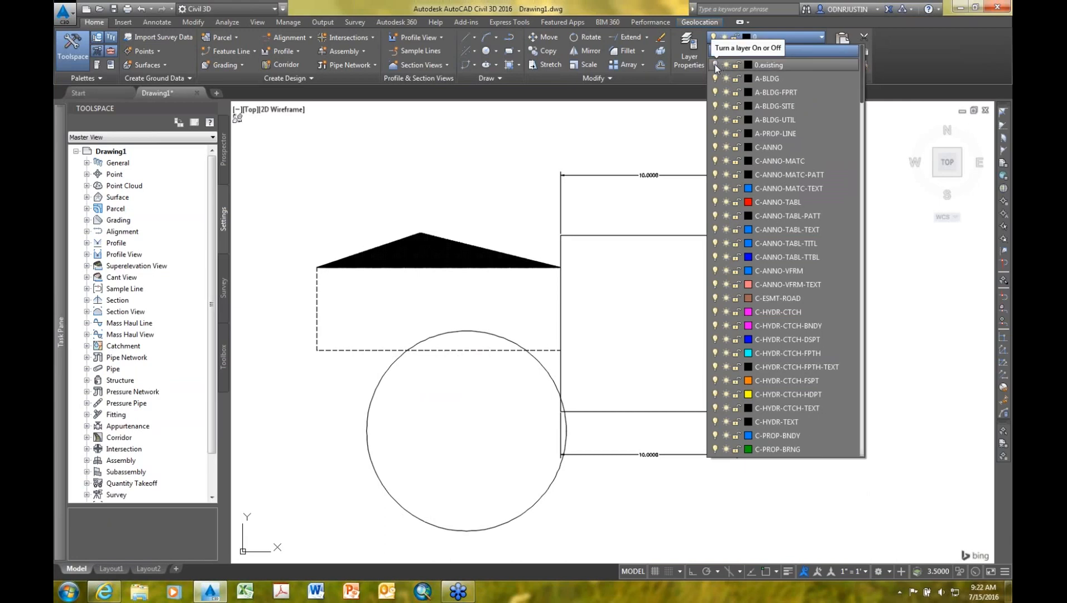
click(716, 65)
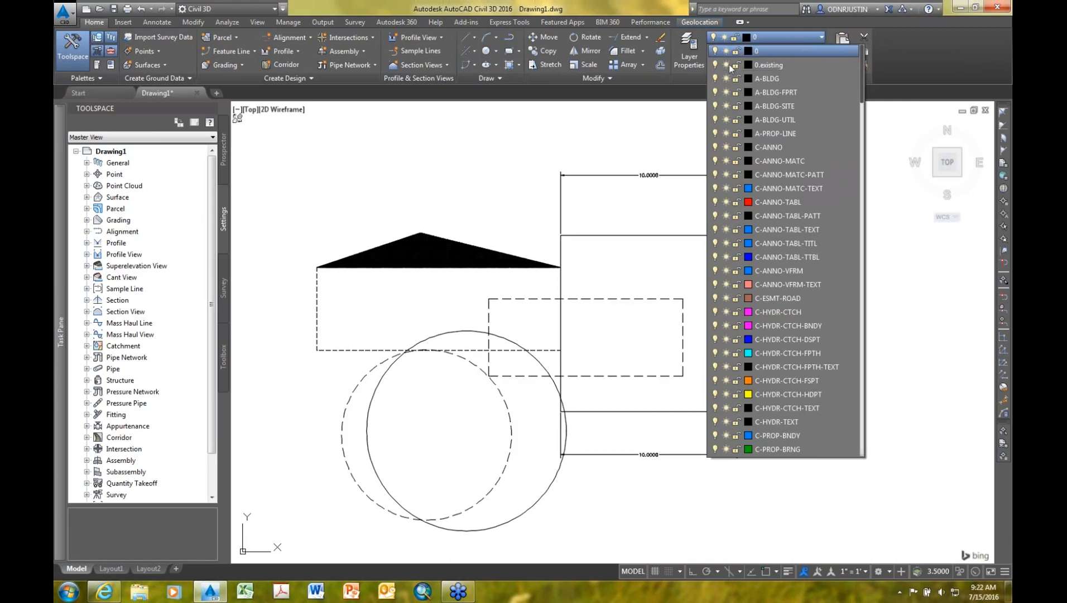
click(675, 11)
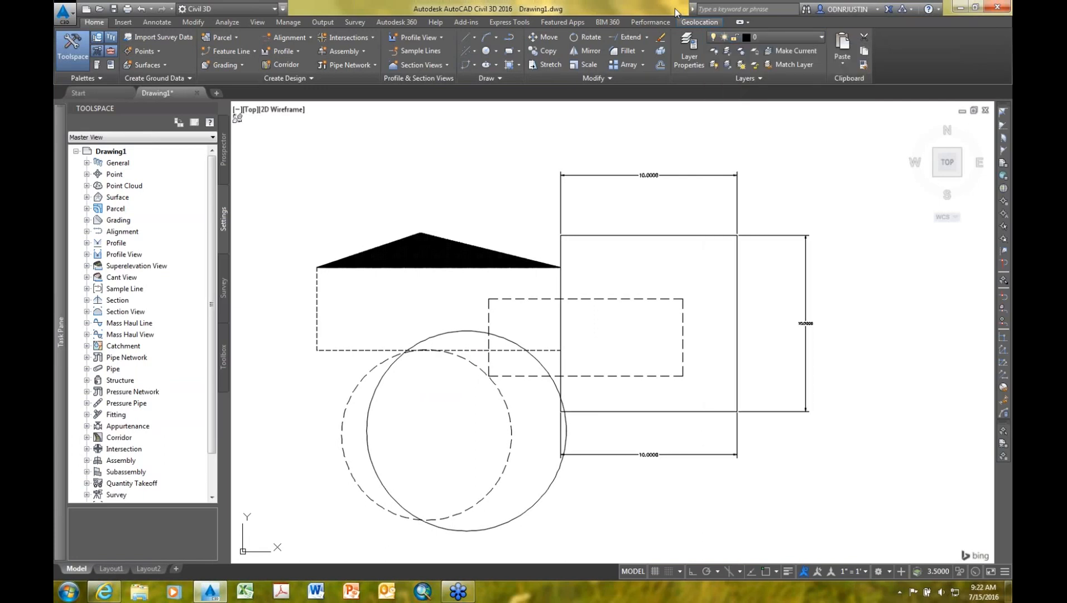